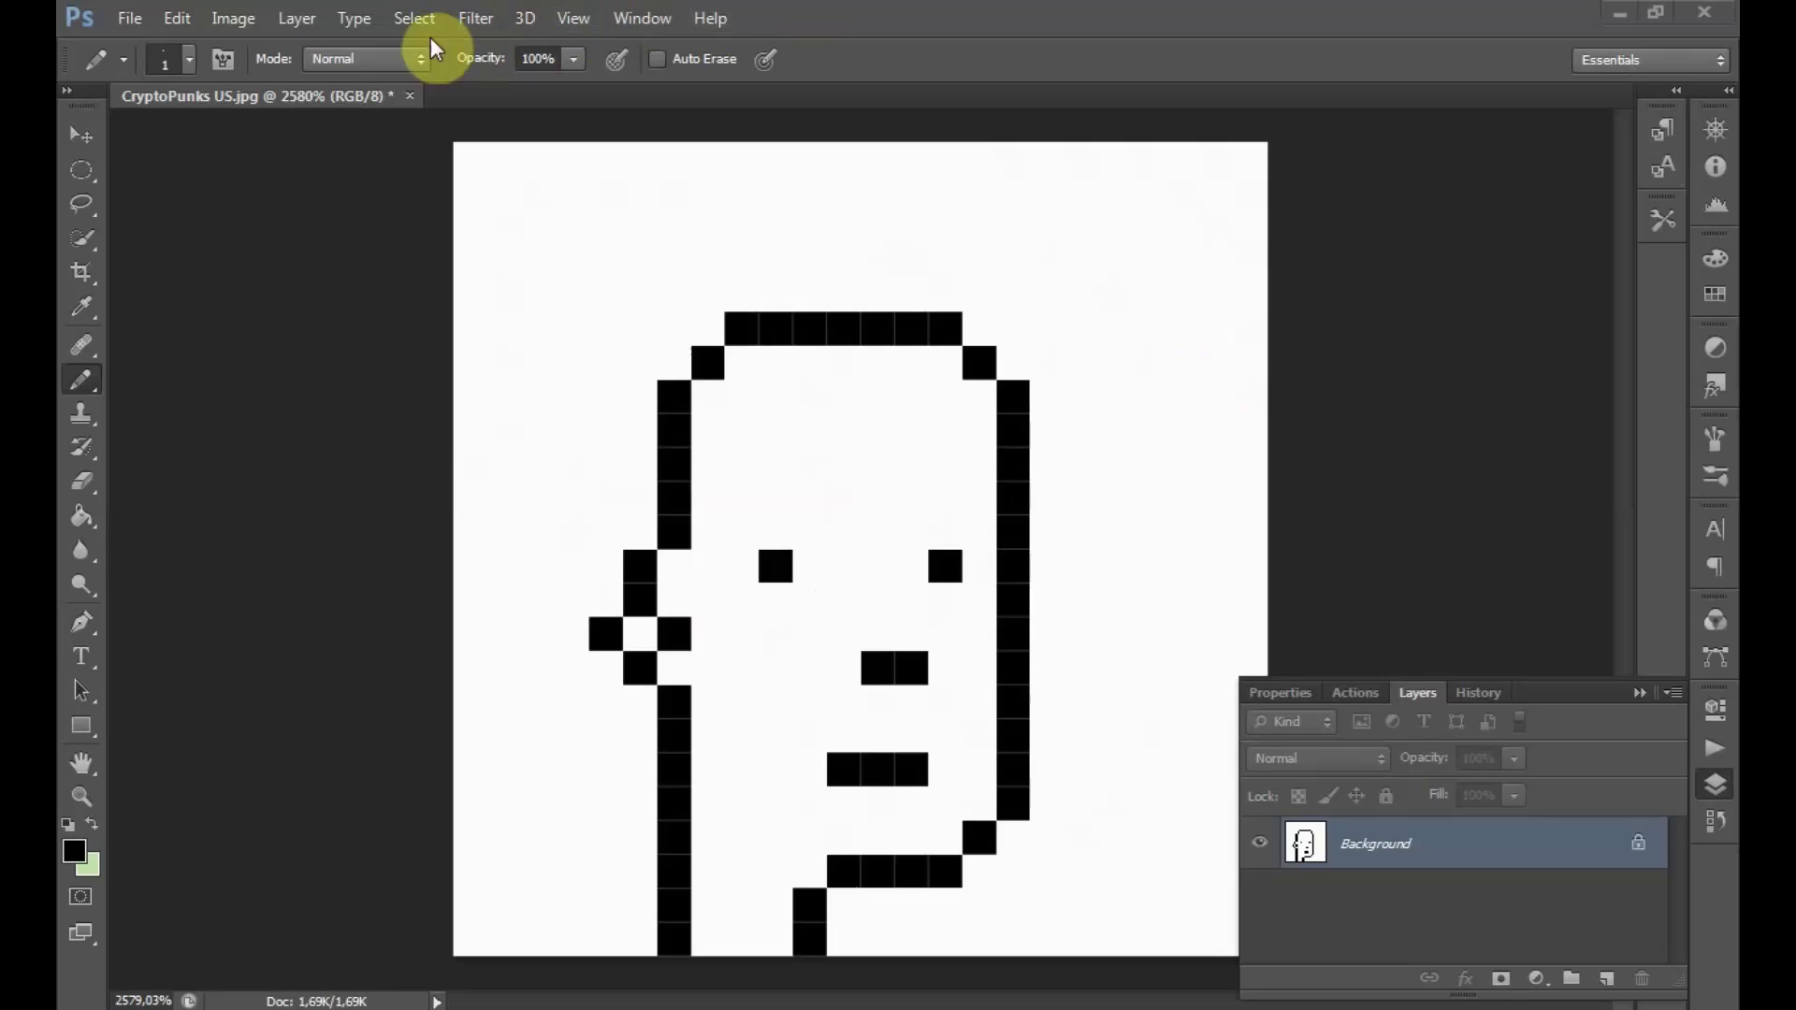
- Create a new 24 × 24 px document named 'NFT TEST' with a transparent background
click(131, 15)
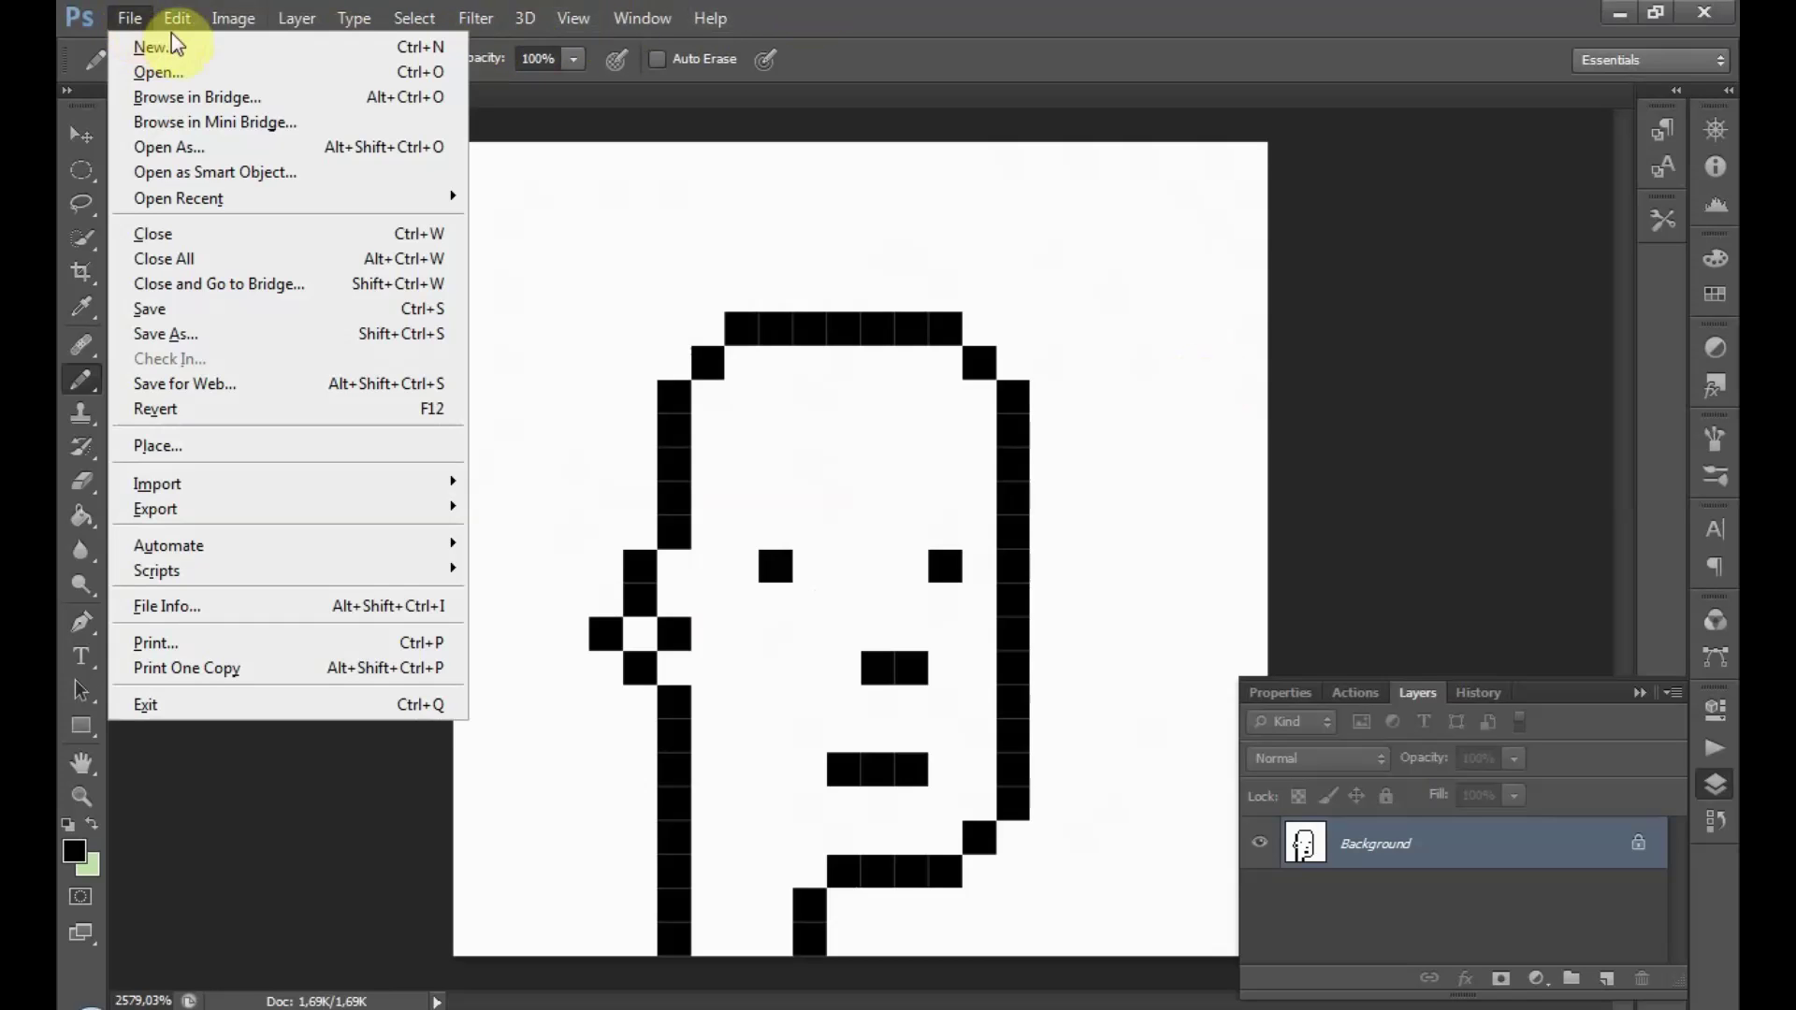
click(221, 49)
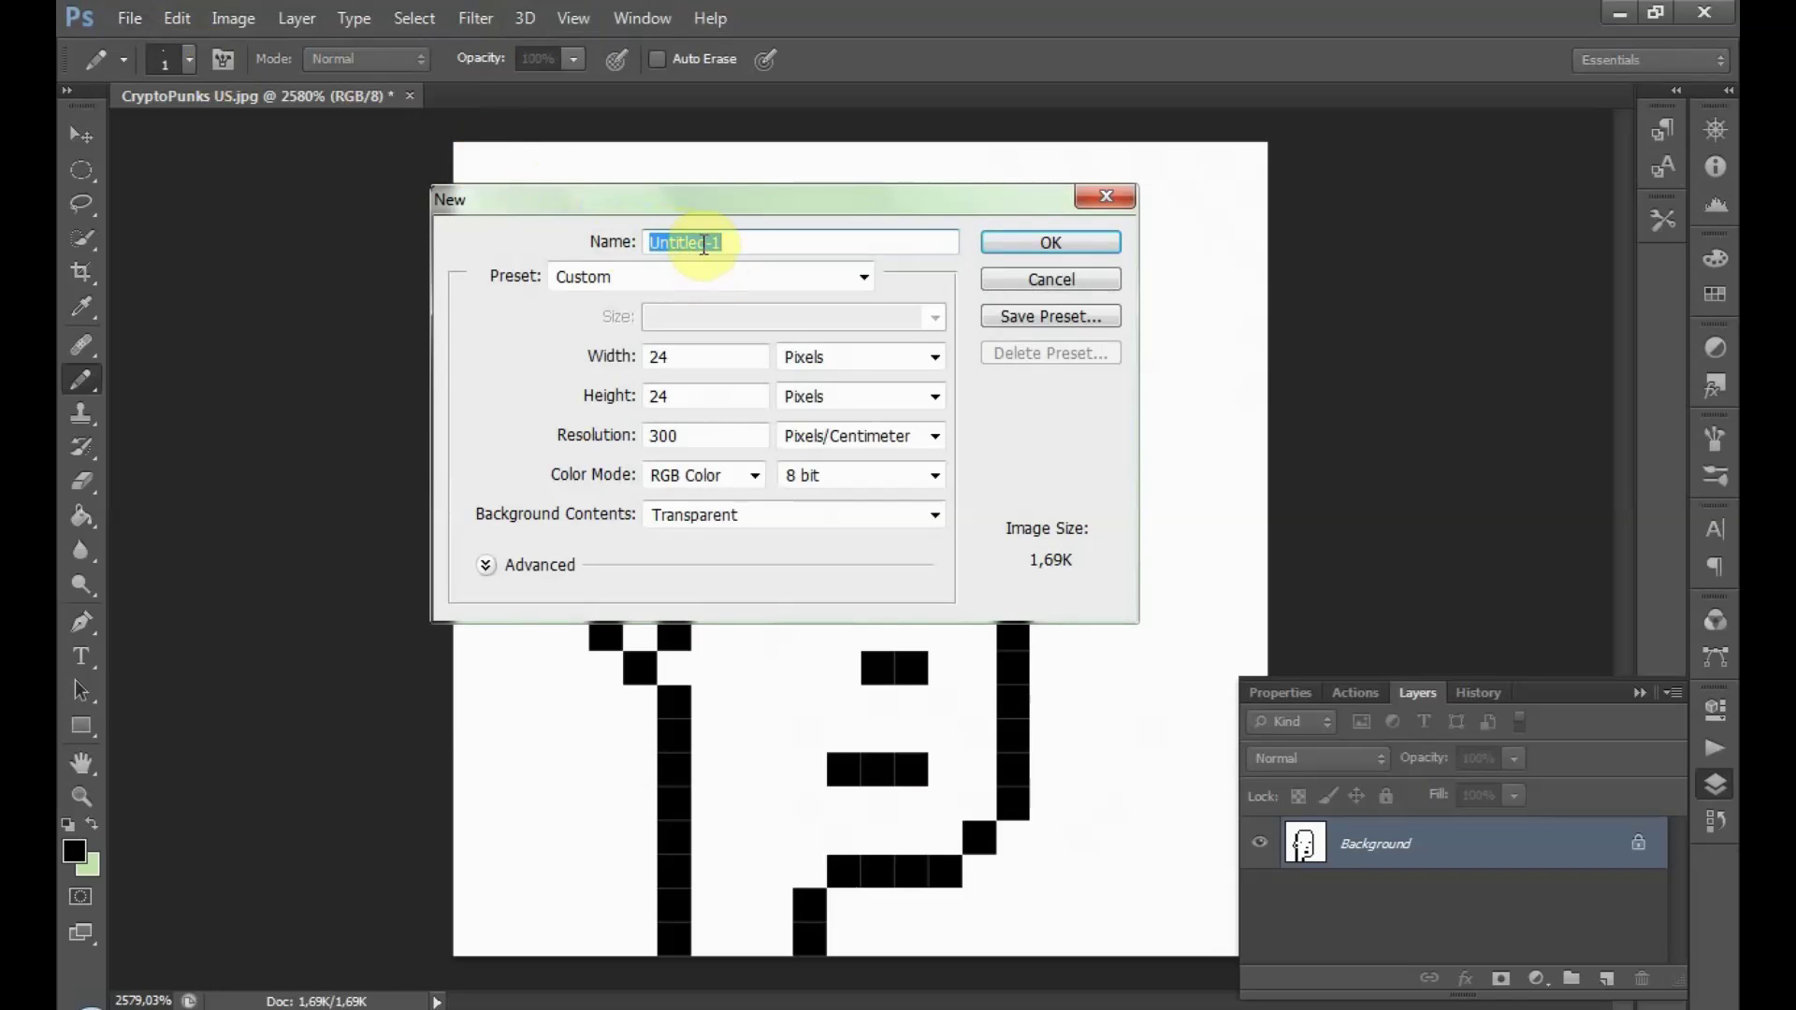
text(NFT TEST)
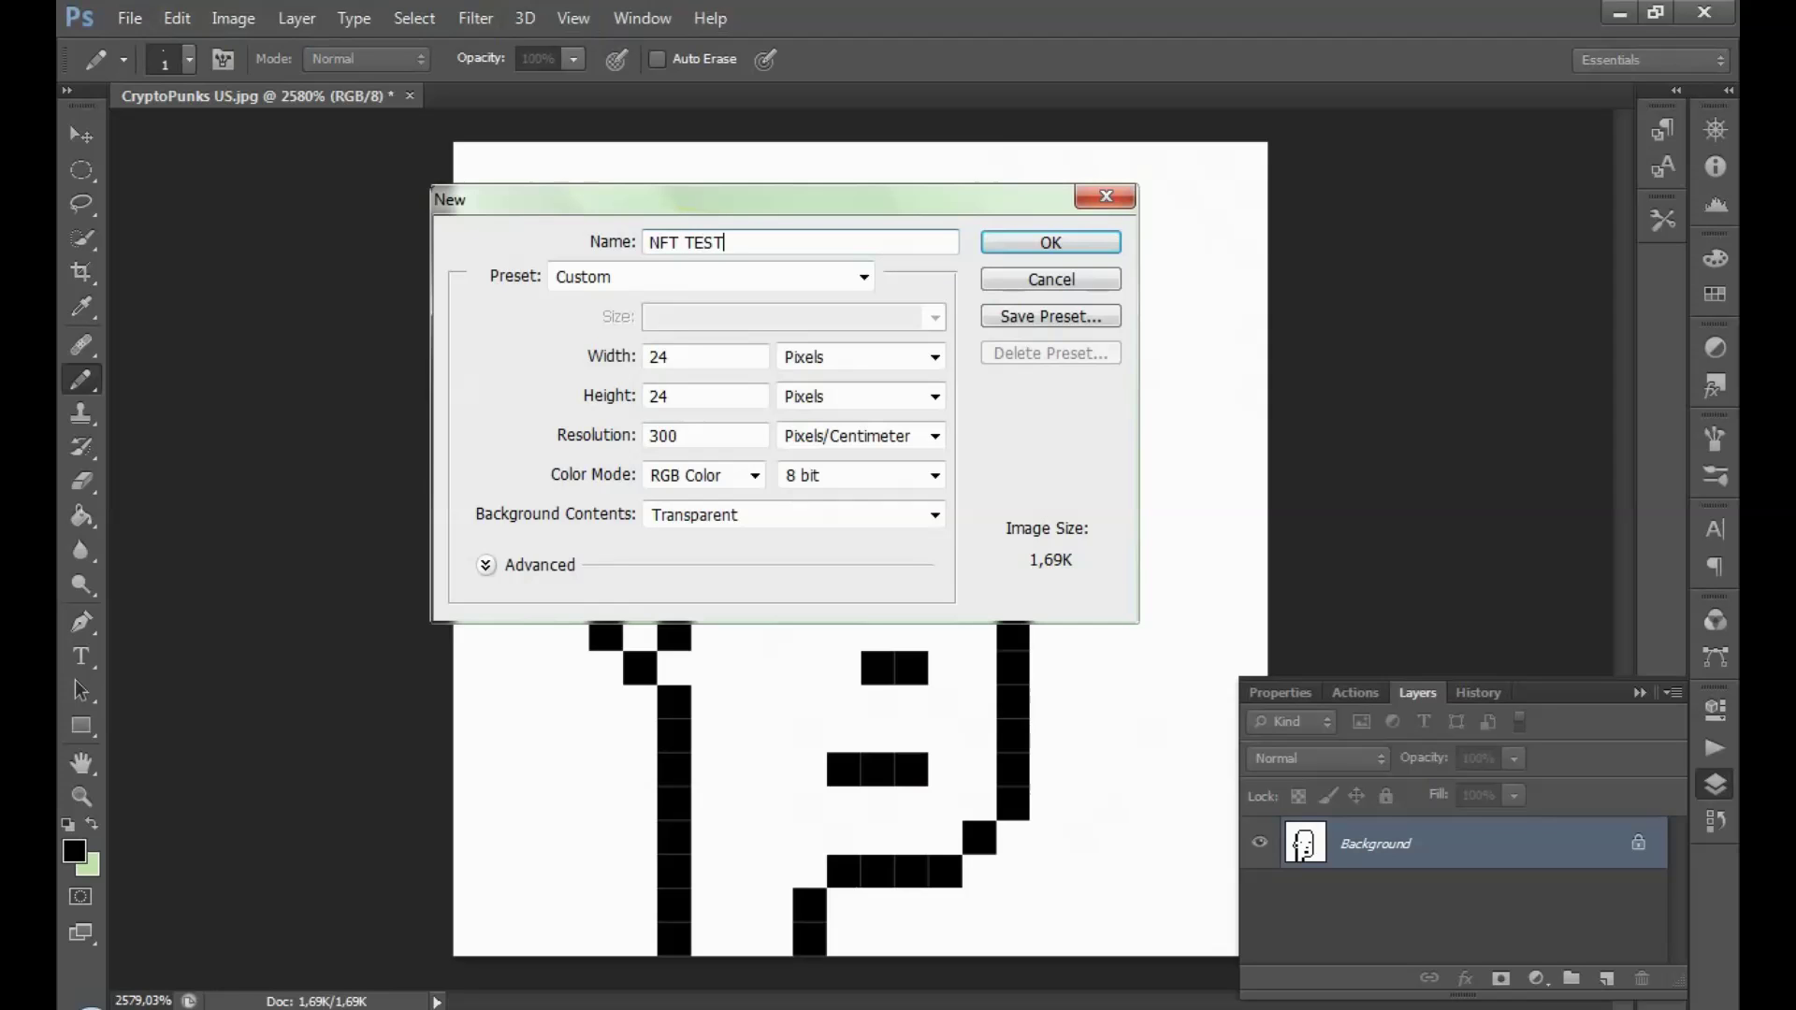
mouse_move(732, 350)
mouse_down()
mouse_move(608, 384)
mouse_move(625, 395)
mouse_move(591, 444)
mouse_up()
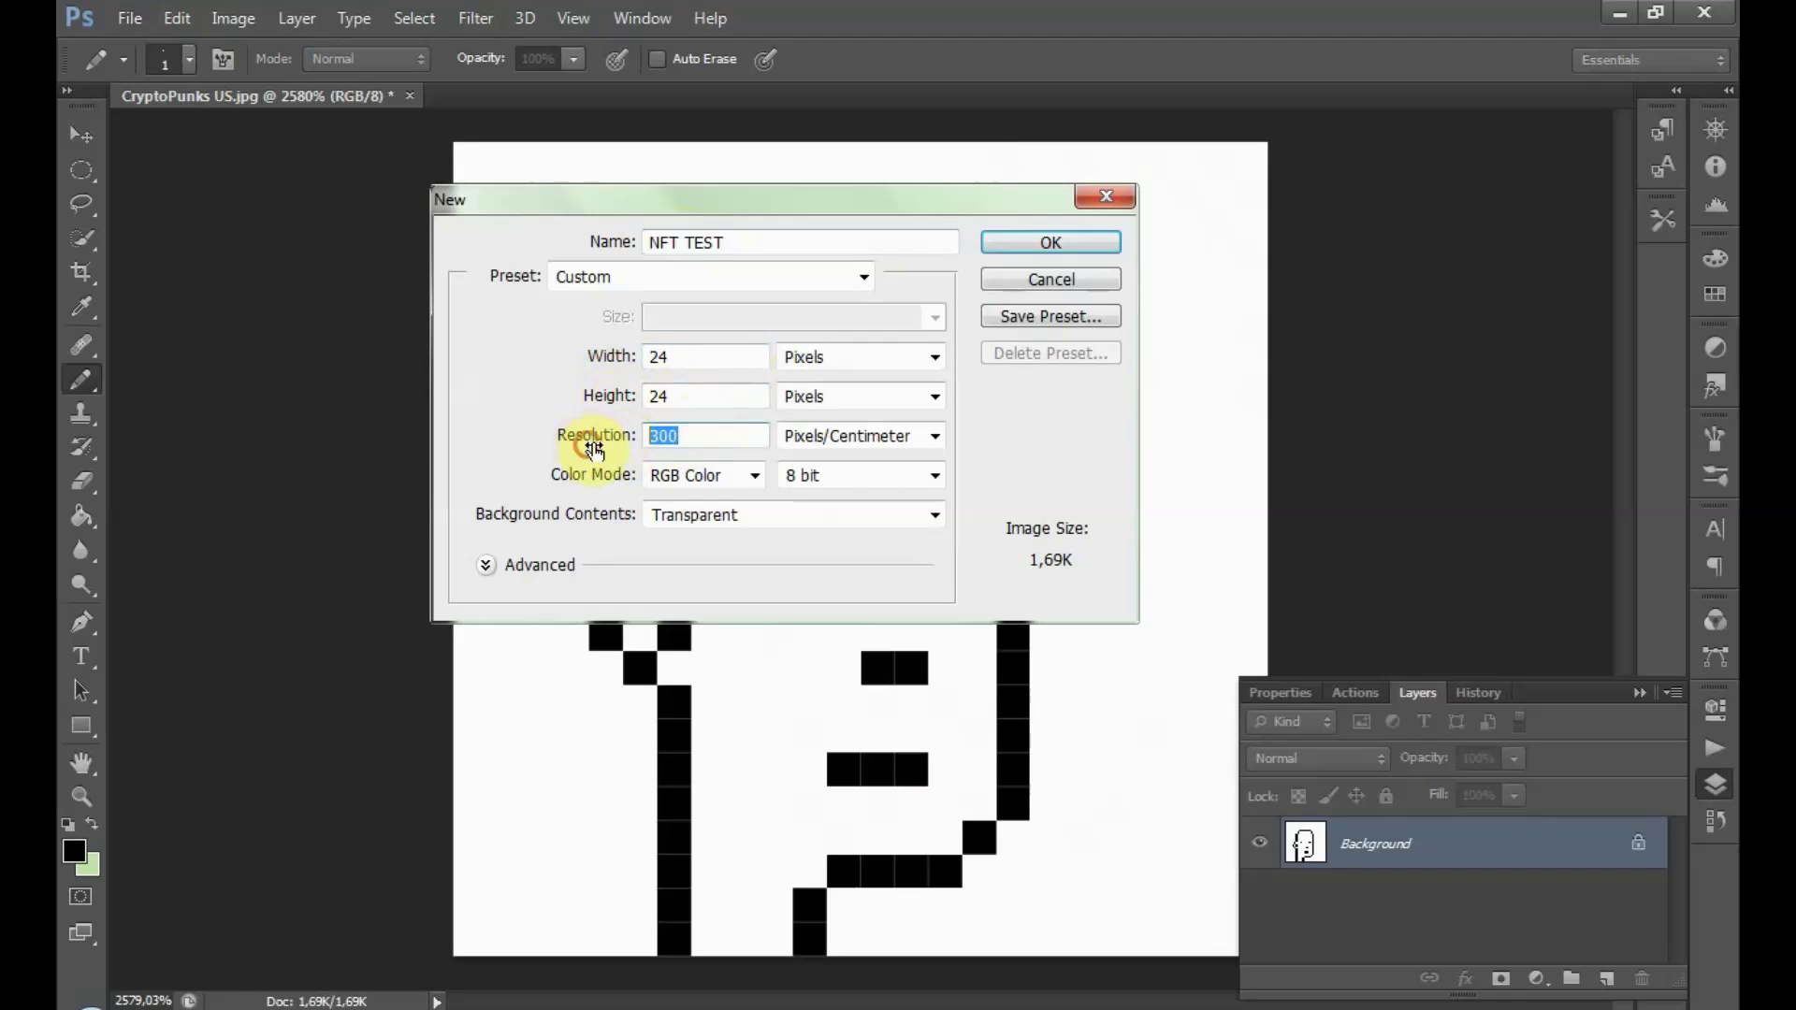
click(734, 525)
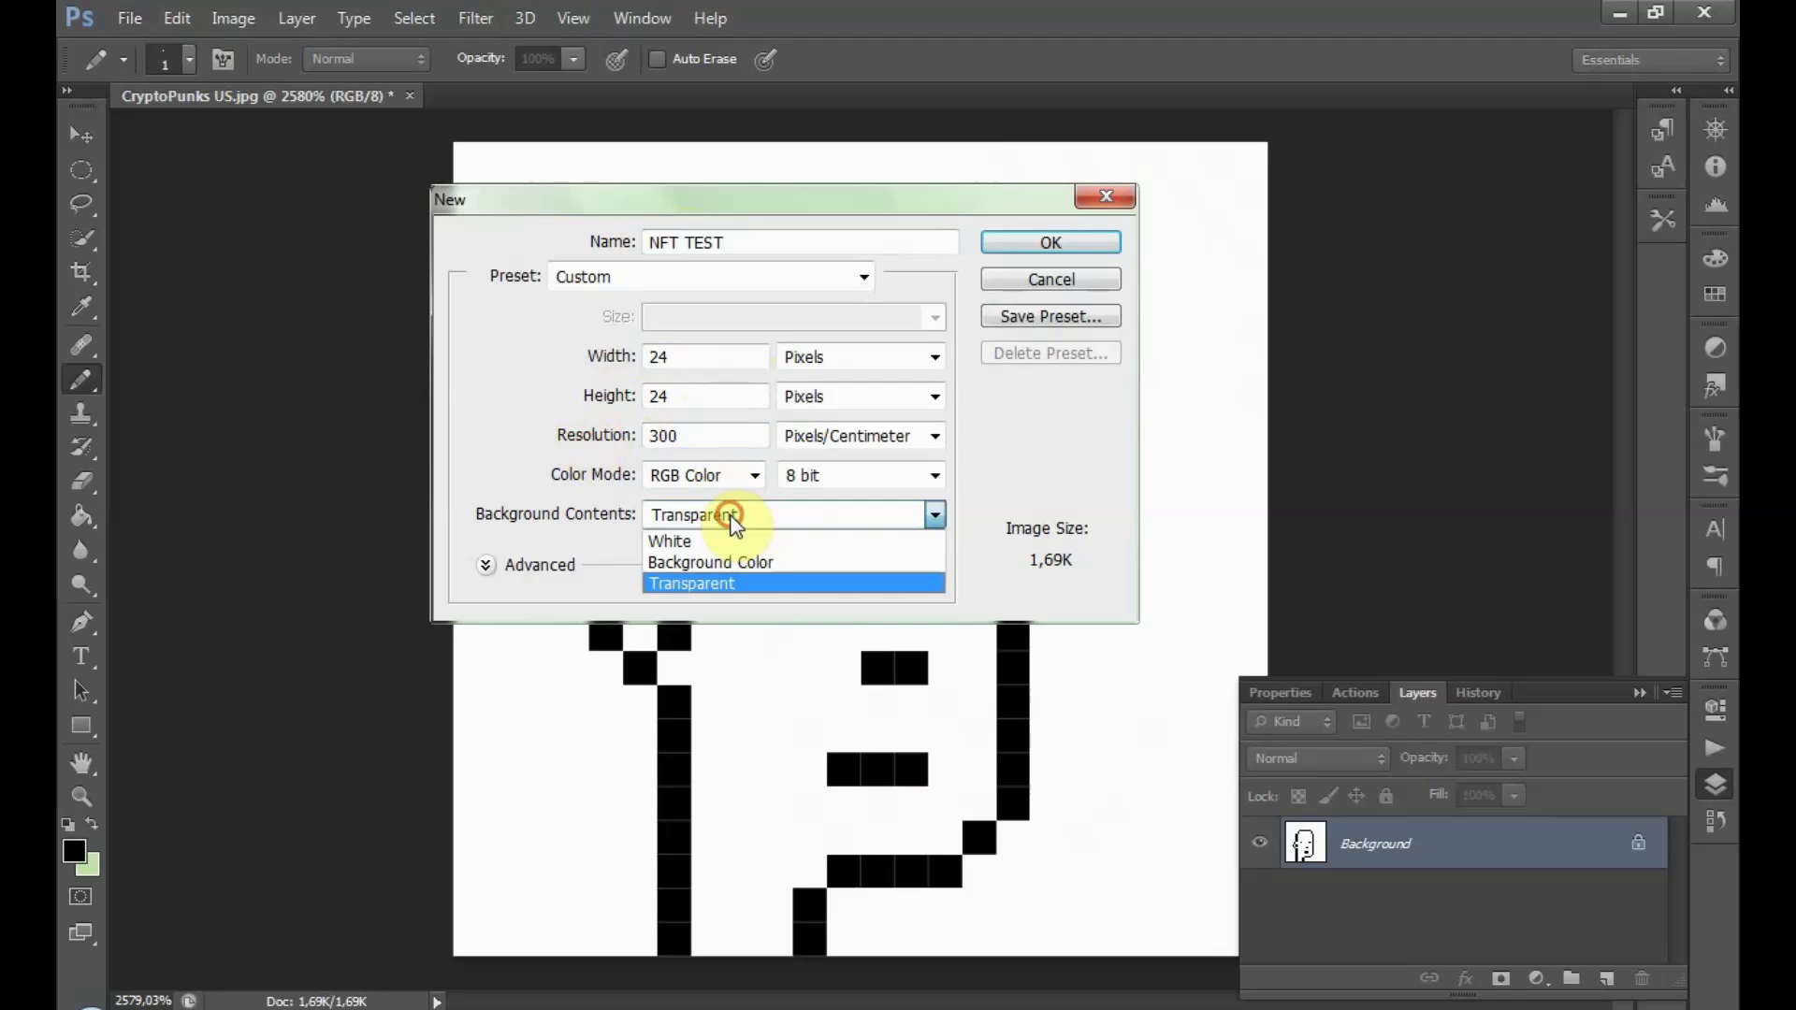
click(731, 517)
click(1011, 248)
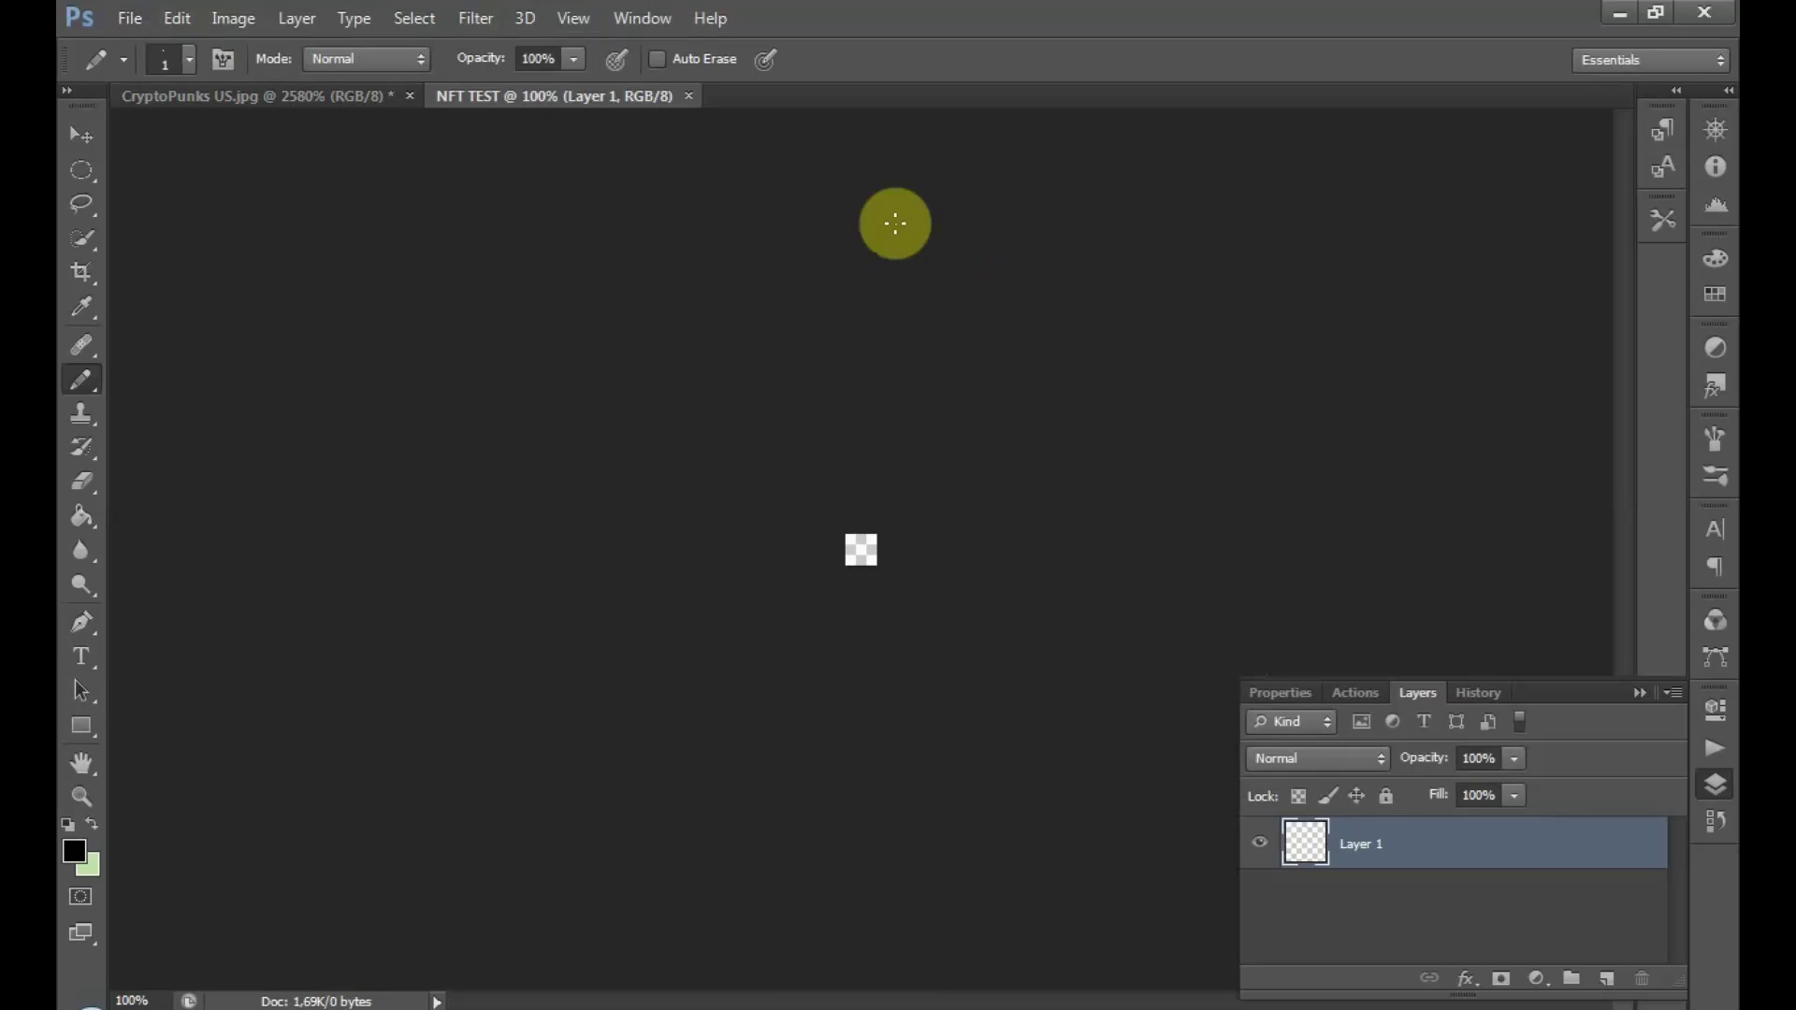
- Zoom the NFT TEST canvas to about 2450% via the Navigator, then show the Layers panel
click(1727, 132)
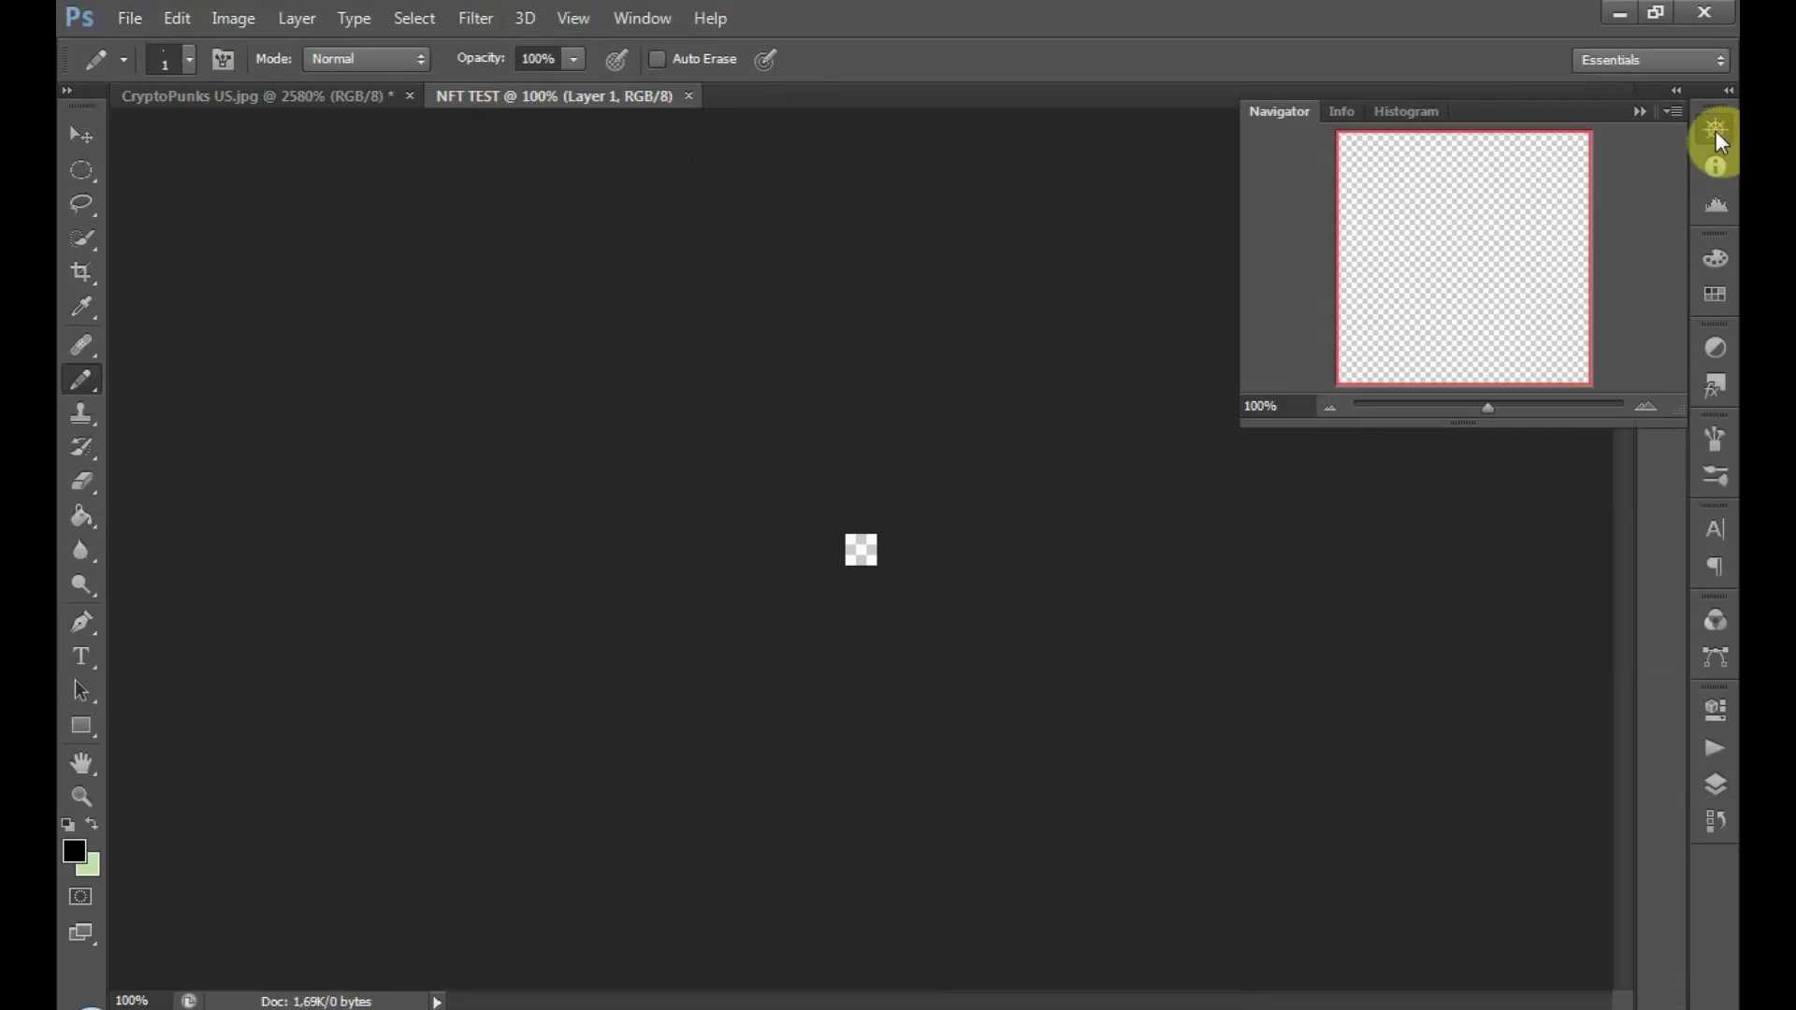
drag(1491, 406, 1612, 421)
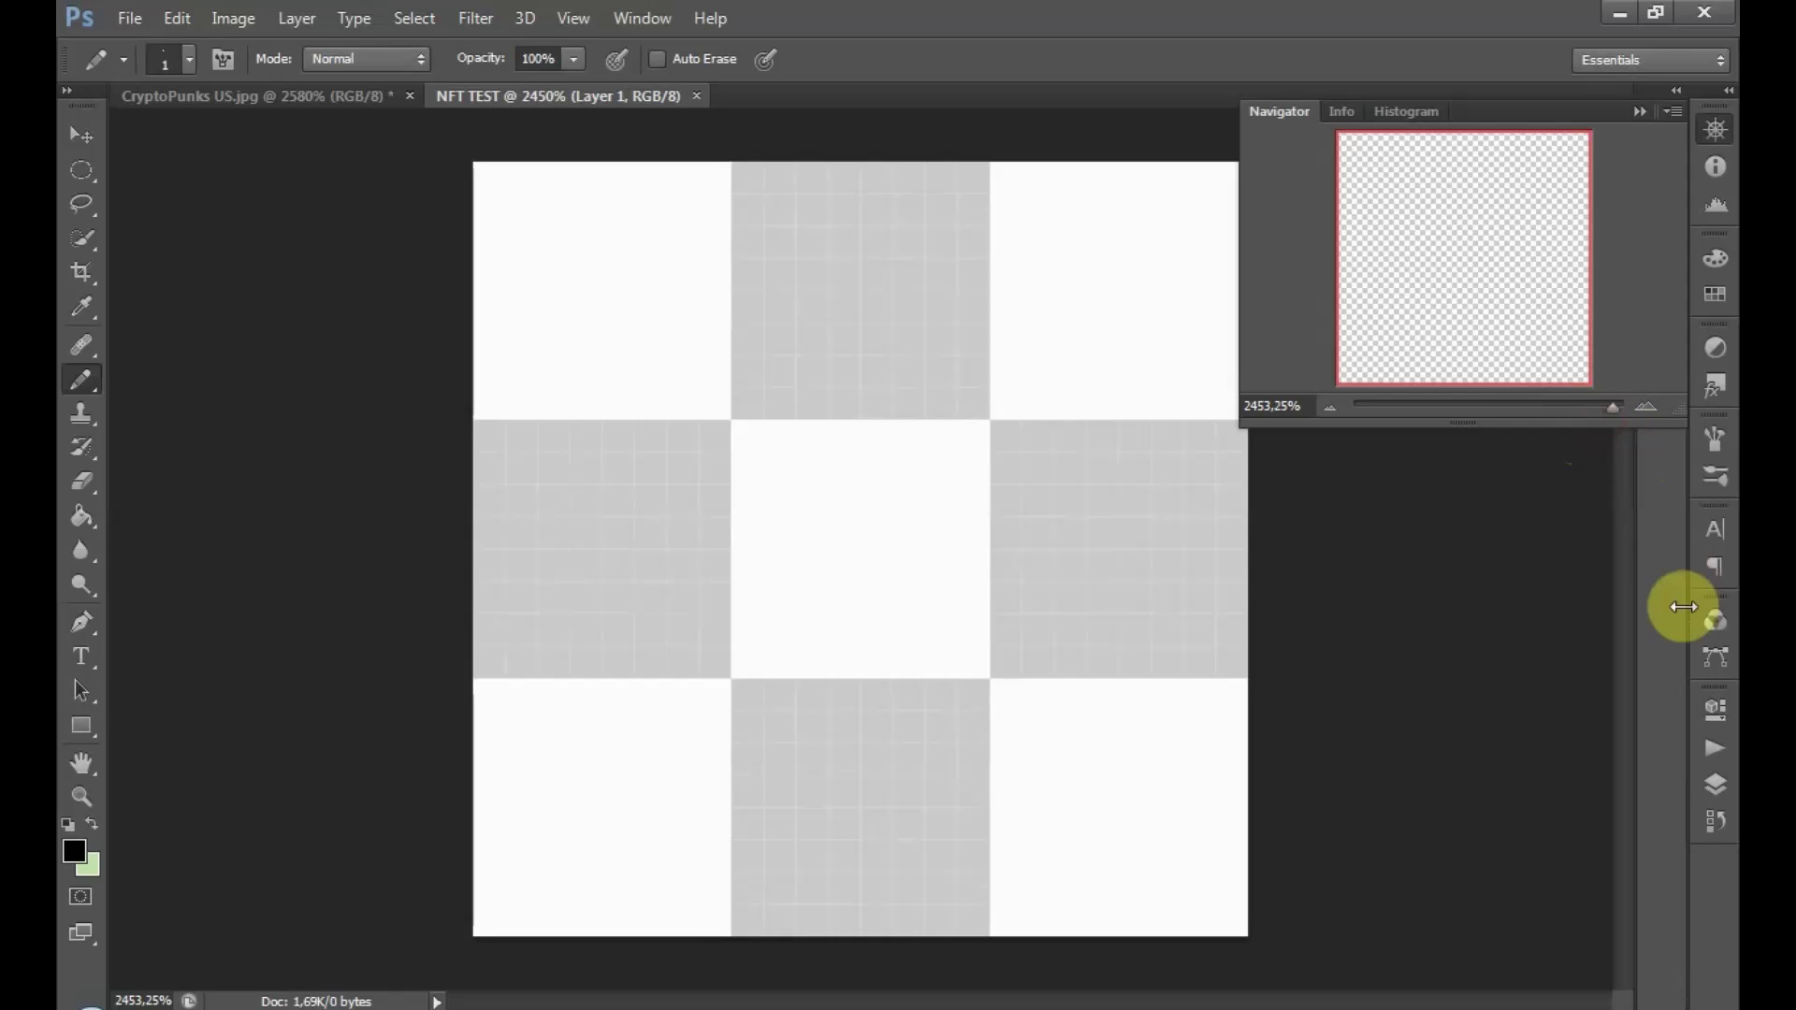
click(1637, 113)
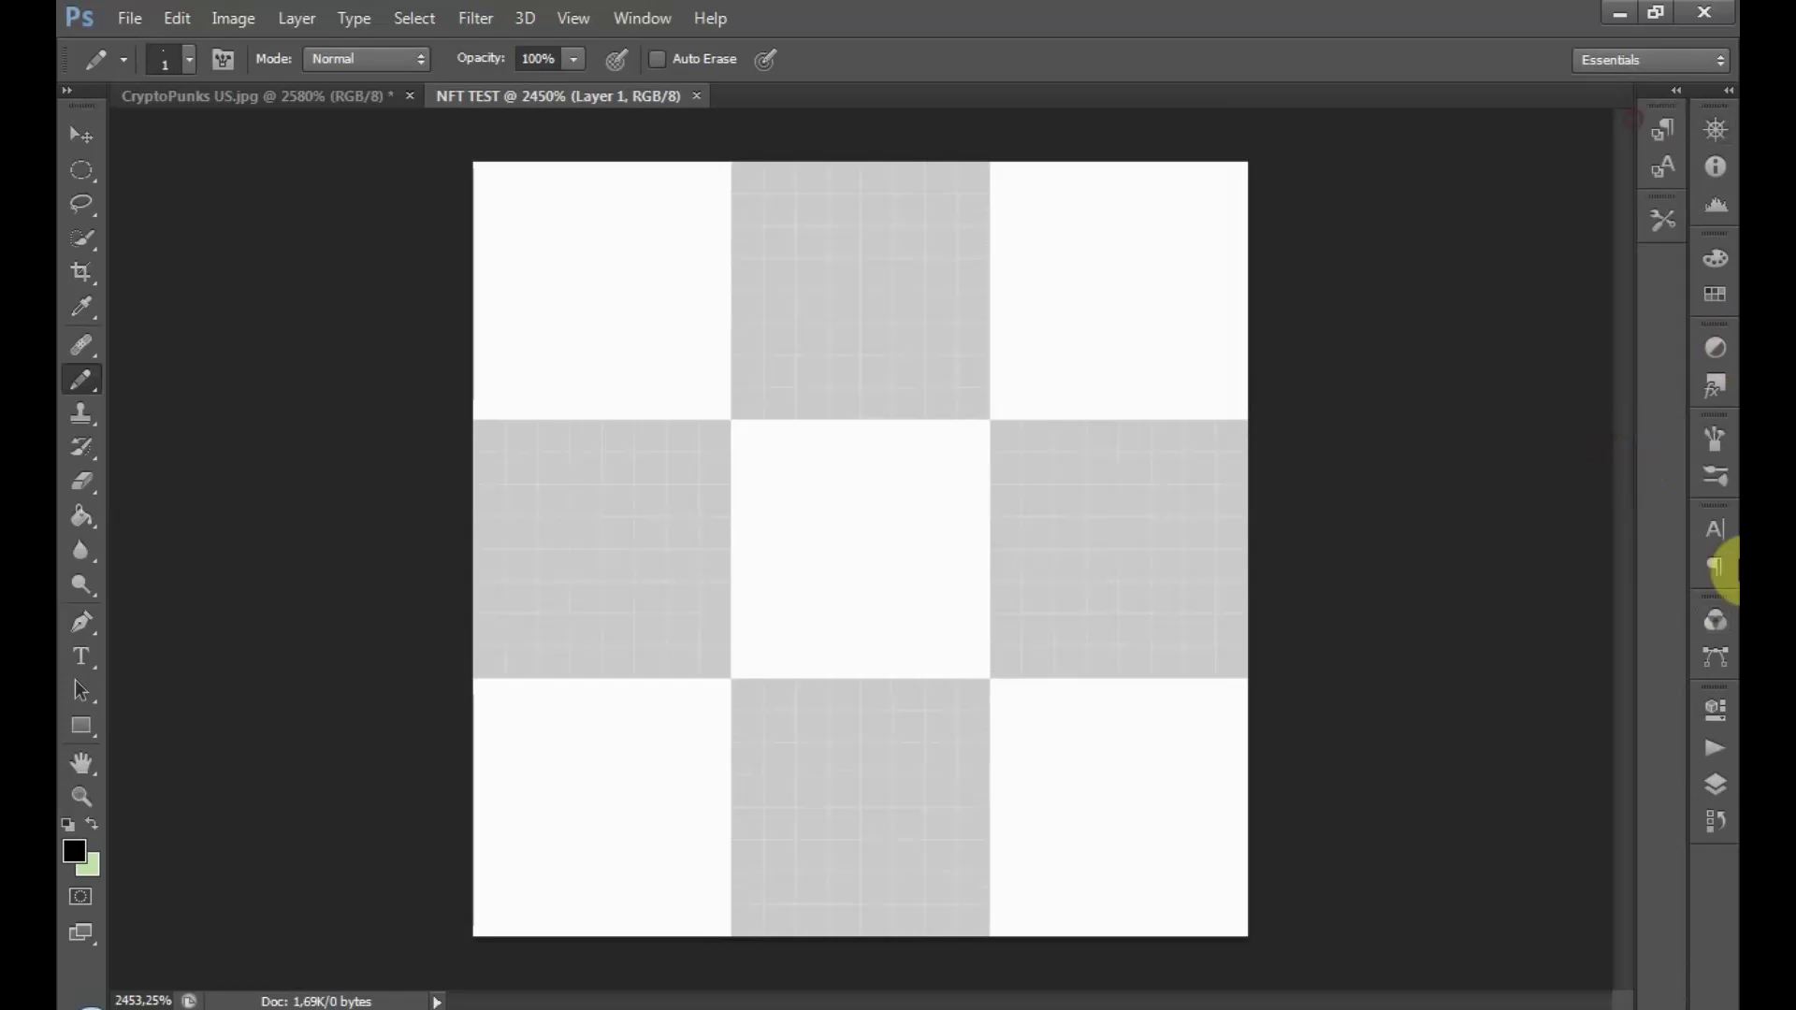
click(1714, 749)
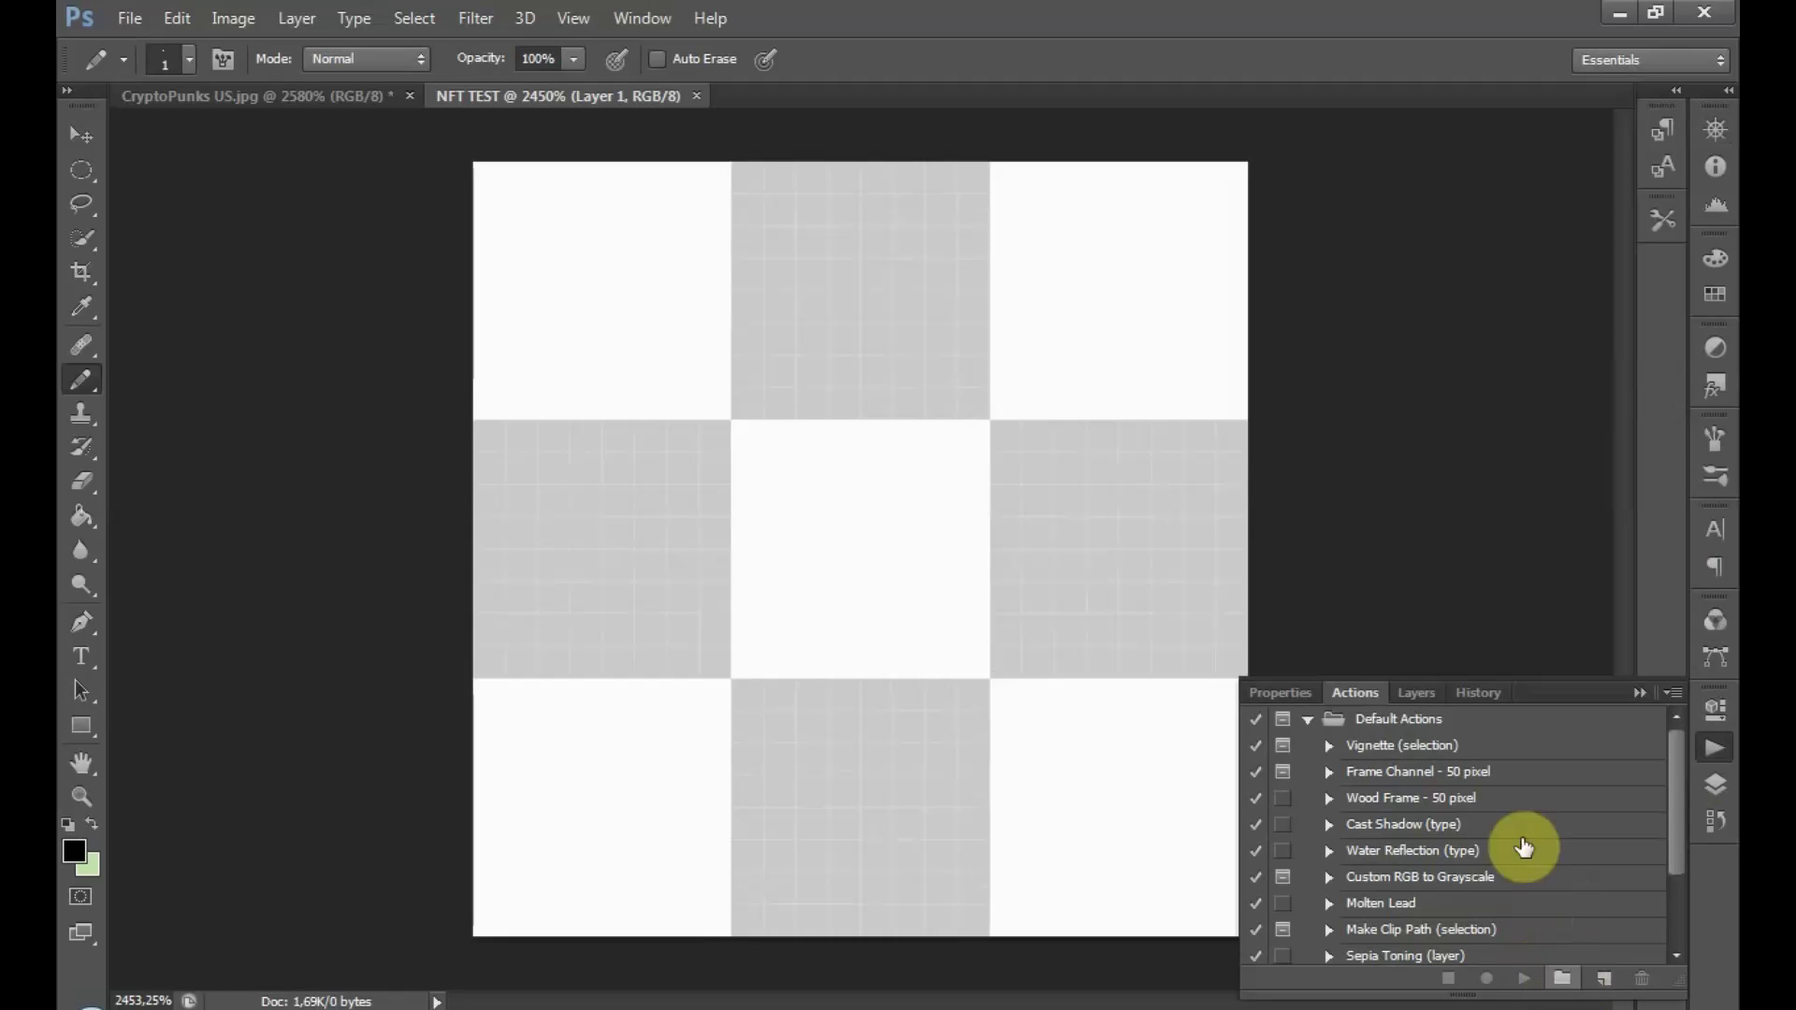
click(1416, 694)
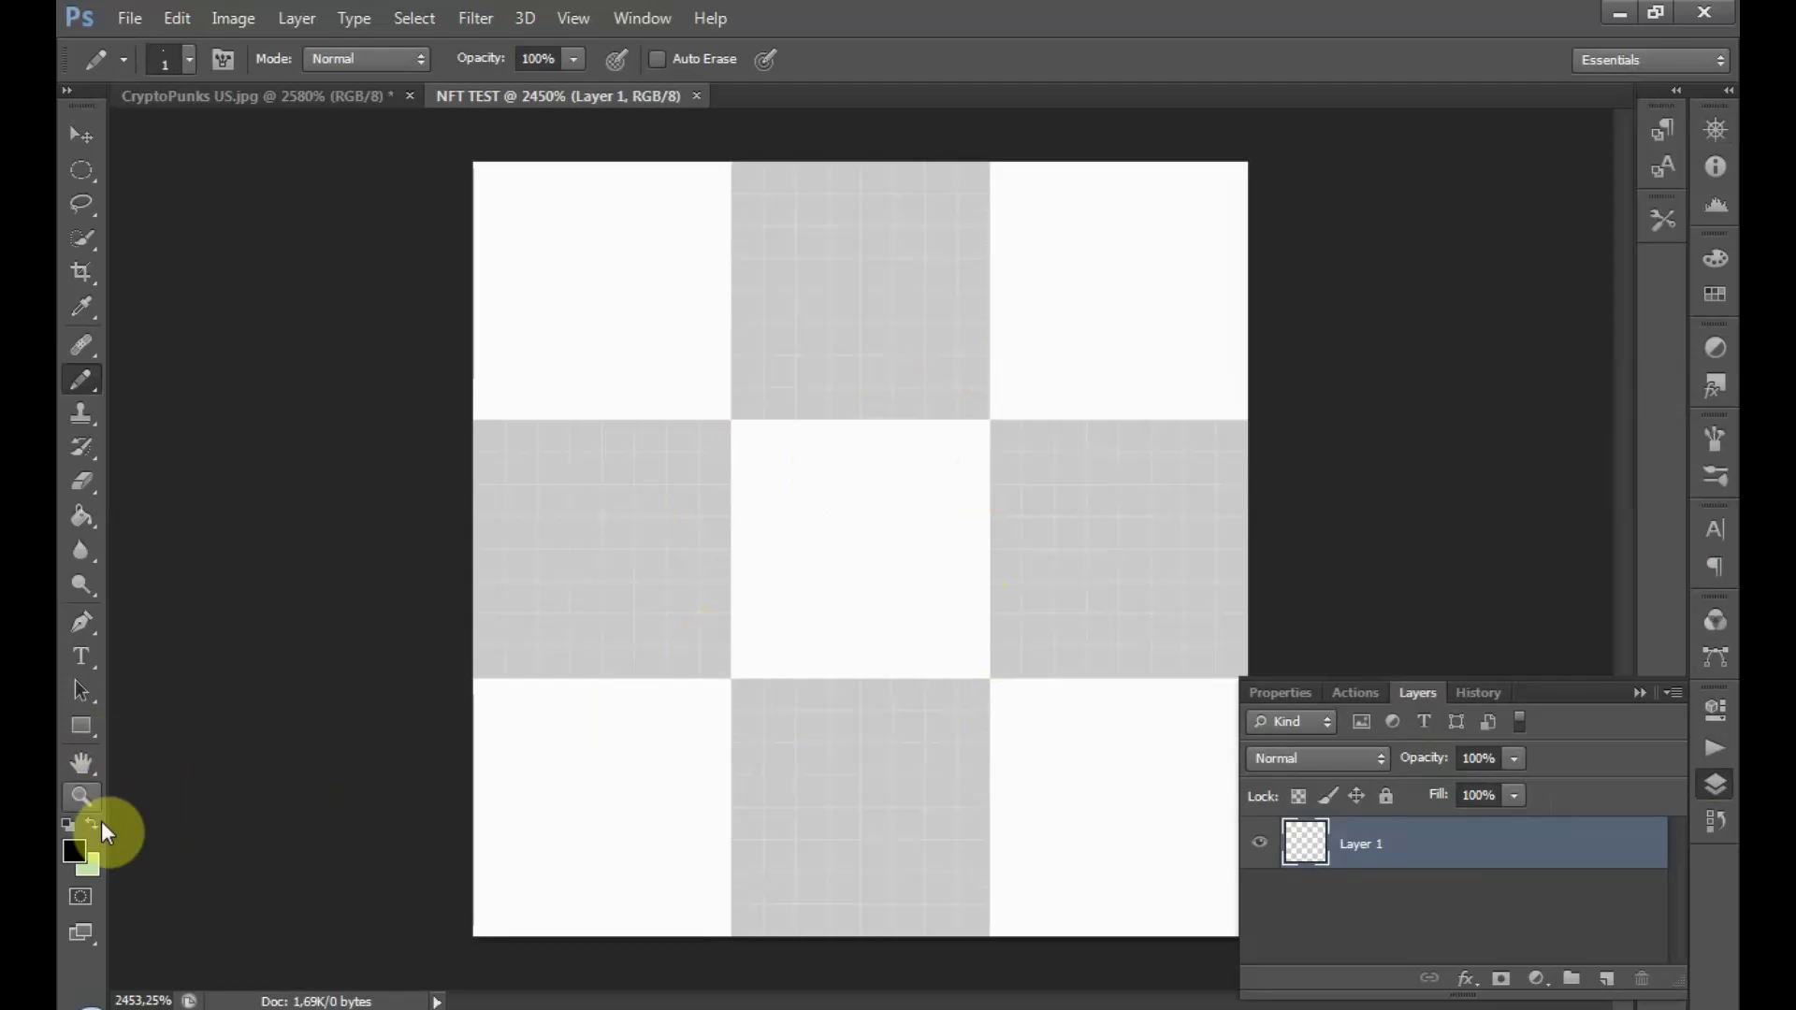
- Switch to the Pencil tool with a 1 px brush size
right_click(93, 371)
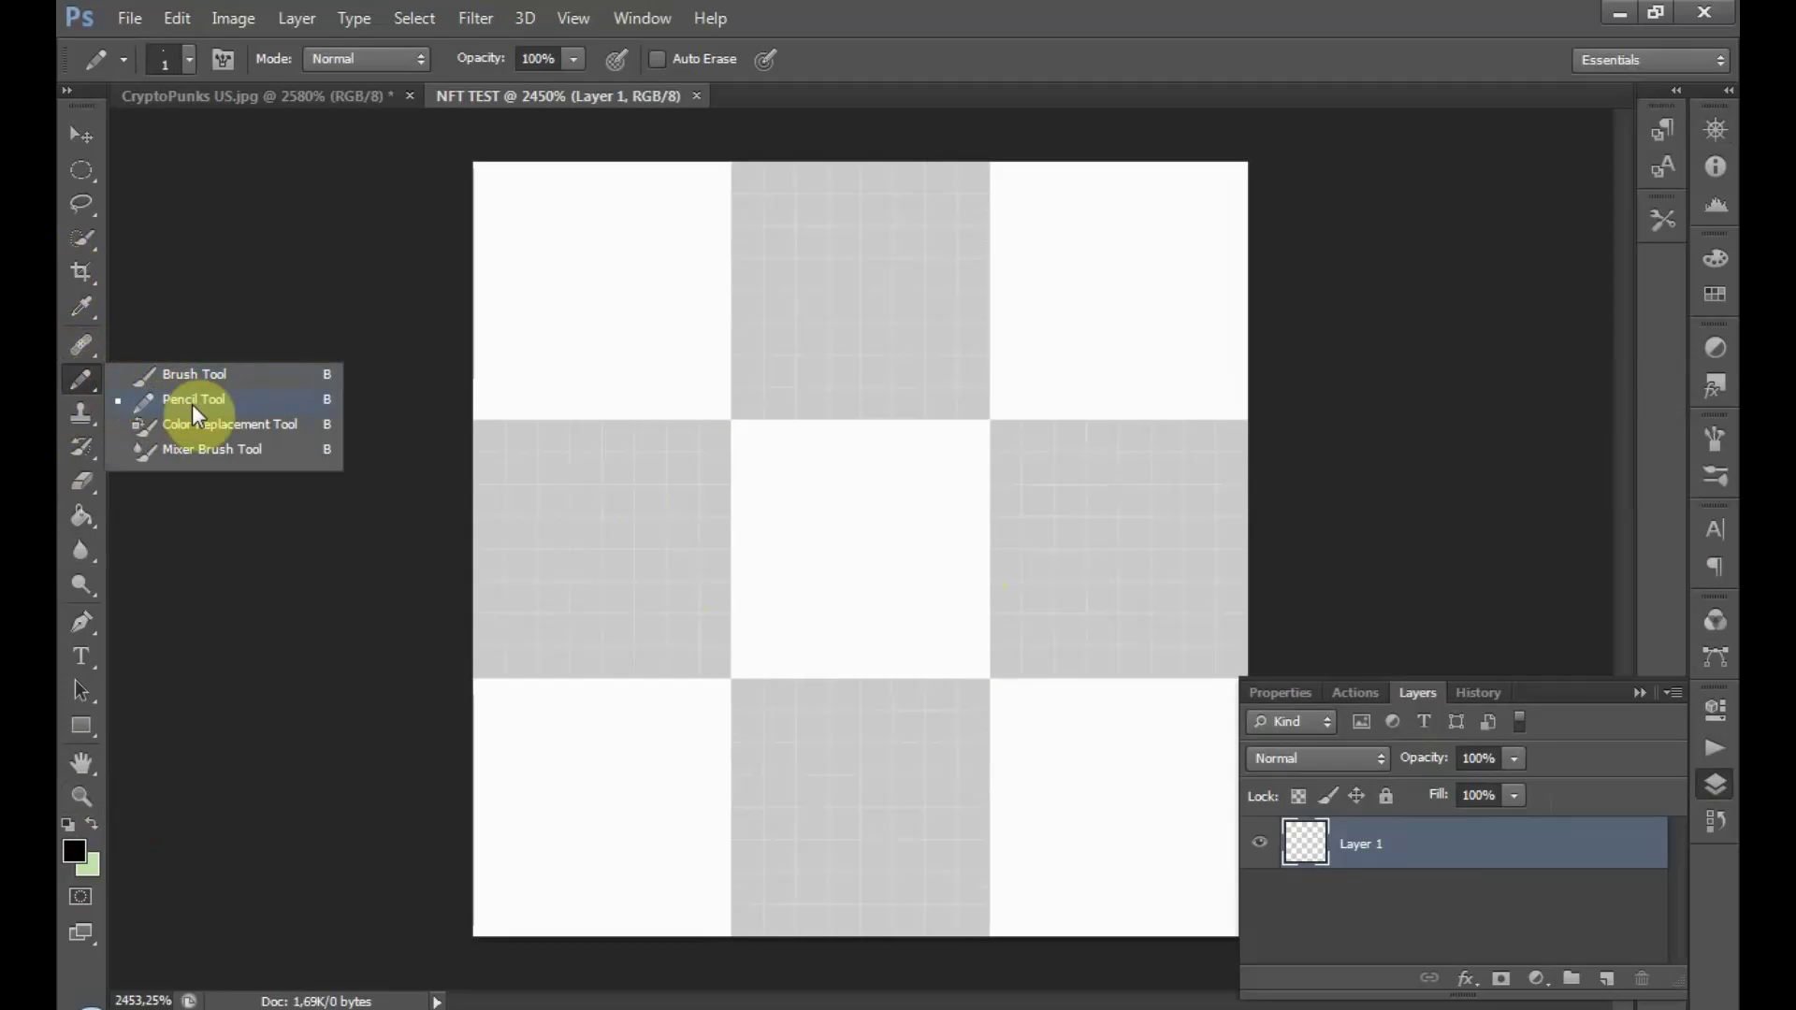
click(192, 400)
click(191, 60)
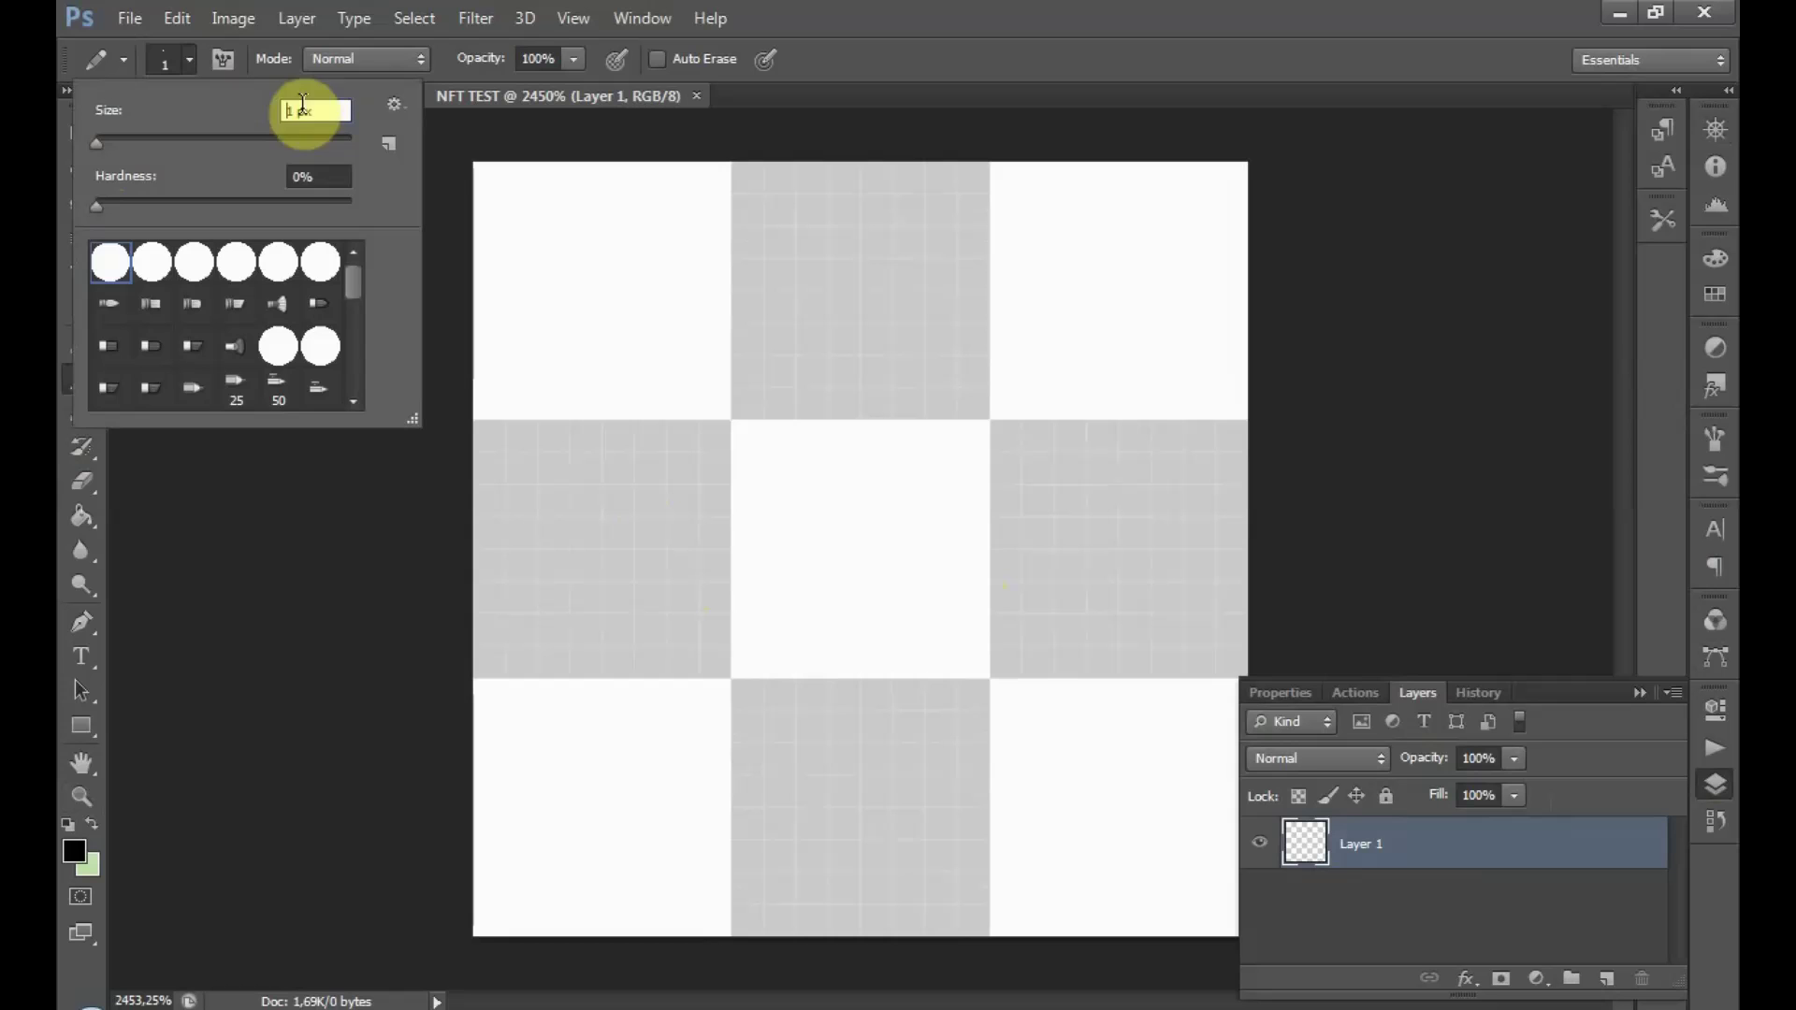
click(313, 178)
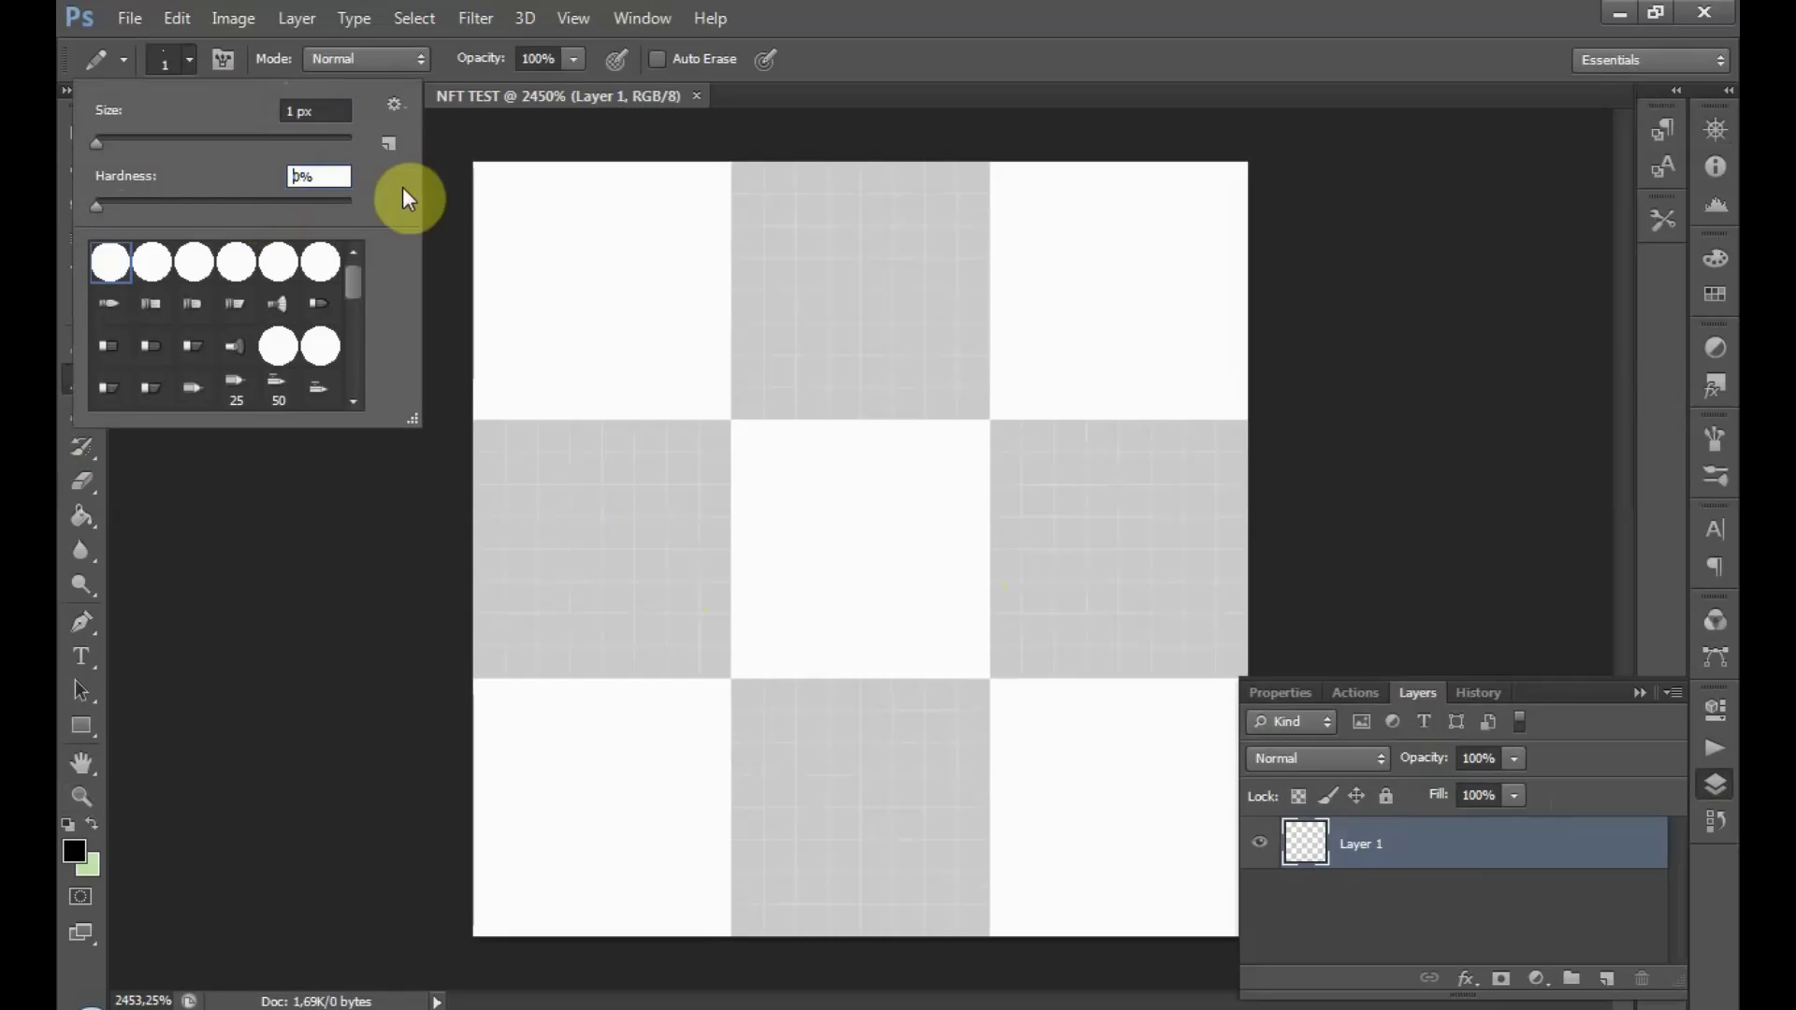
click(440, 184)
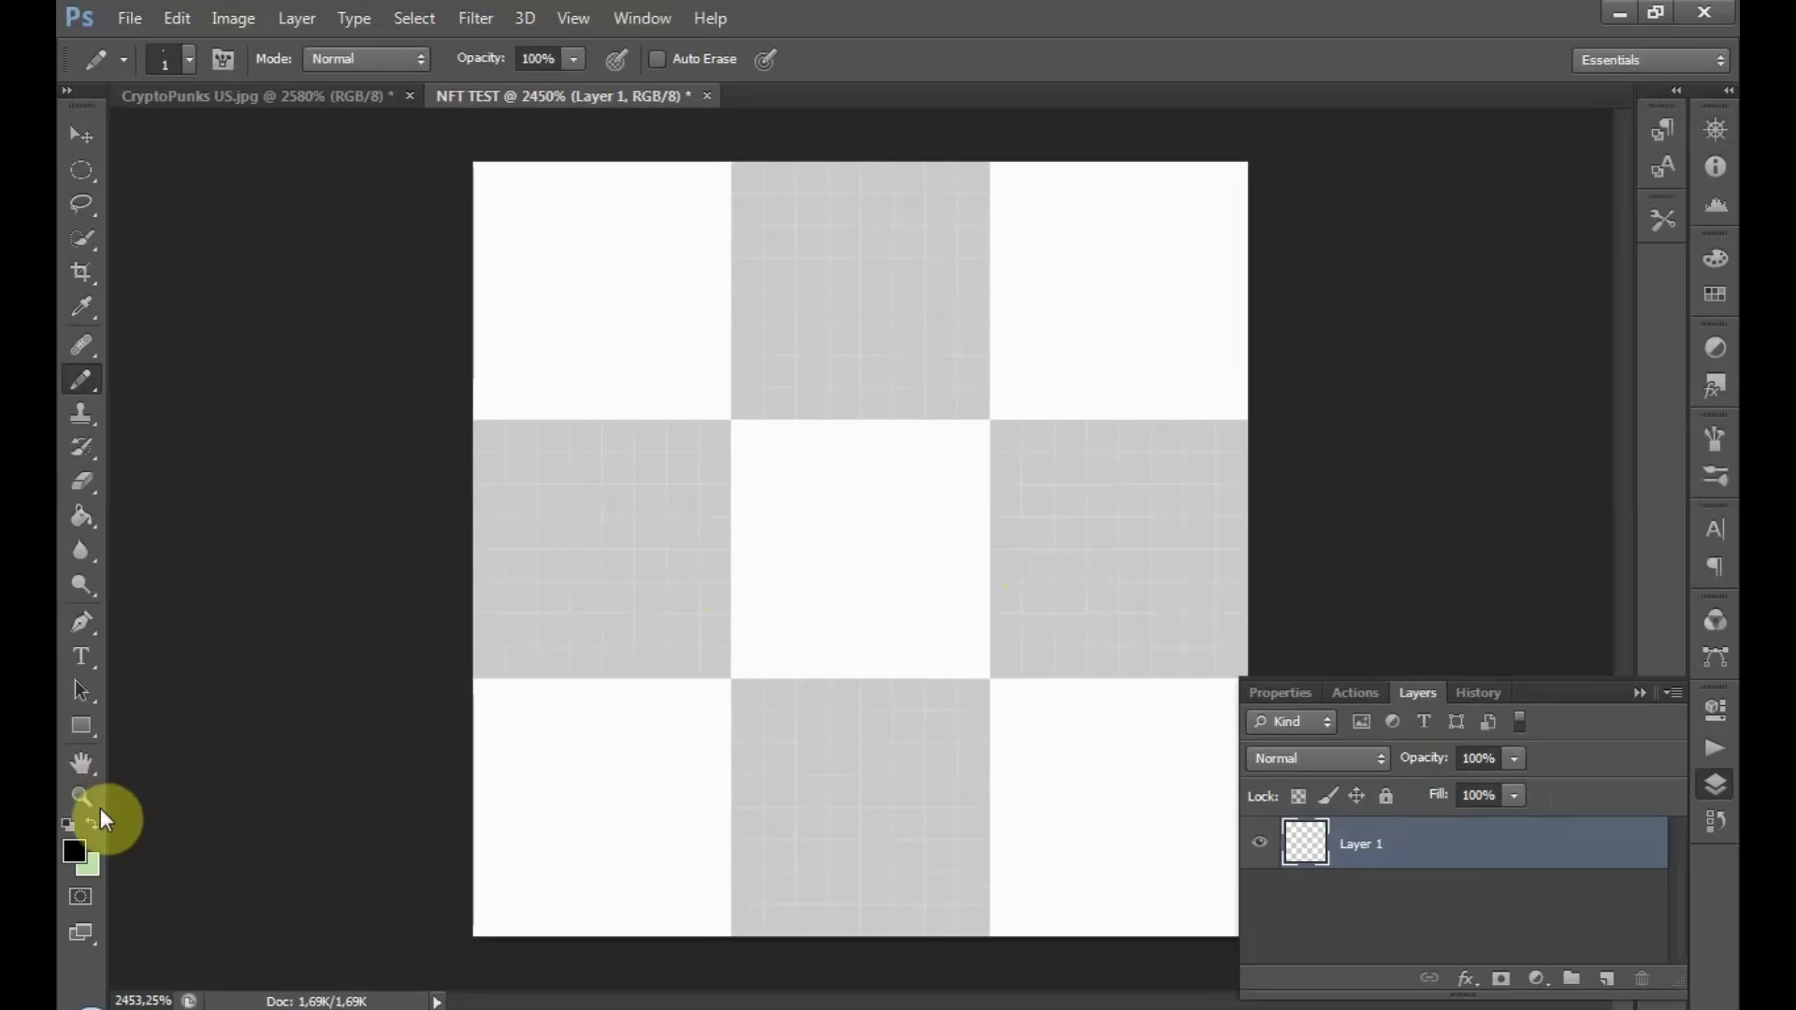
- Keep black as the foreground colour in the Color Picker
click(80, 856)
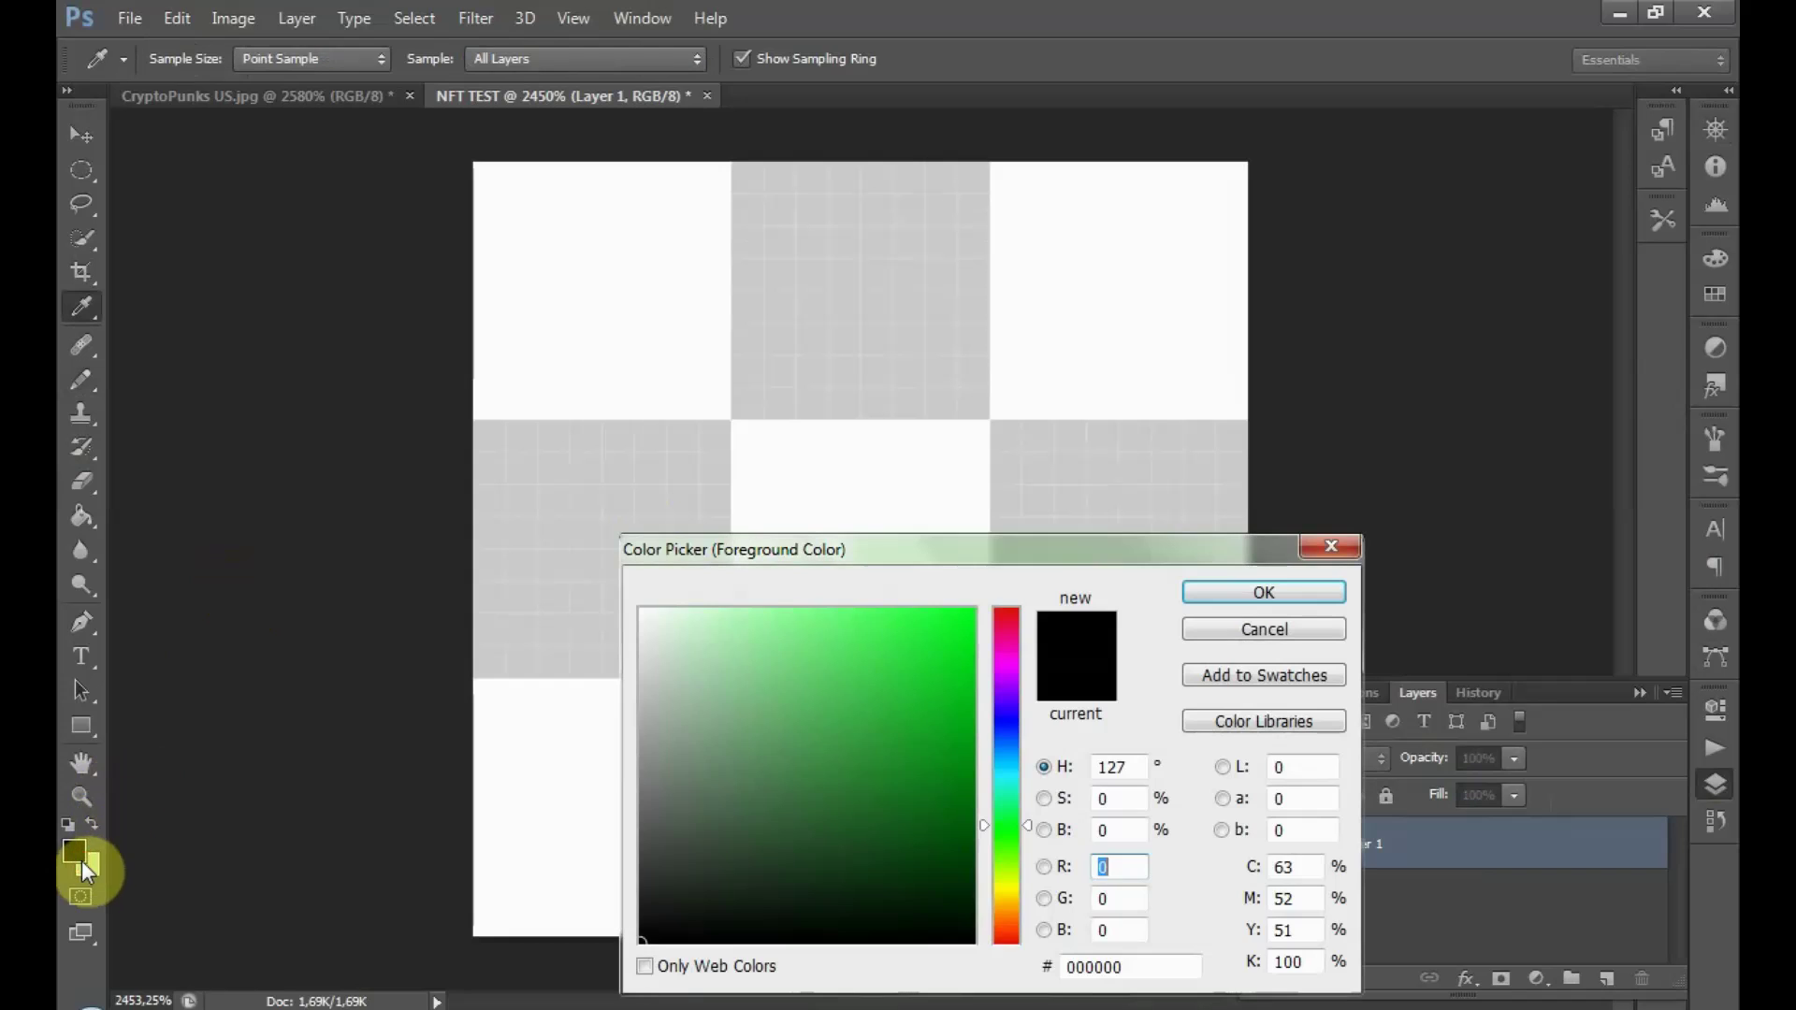
drag(713, 748, 617, 972)
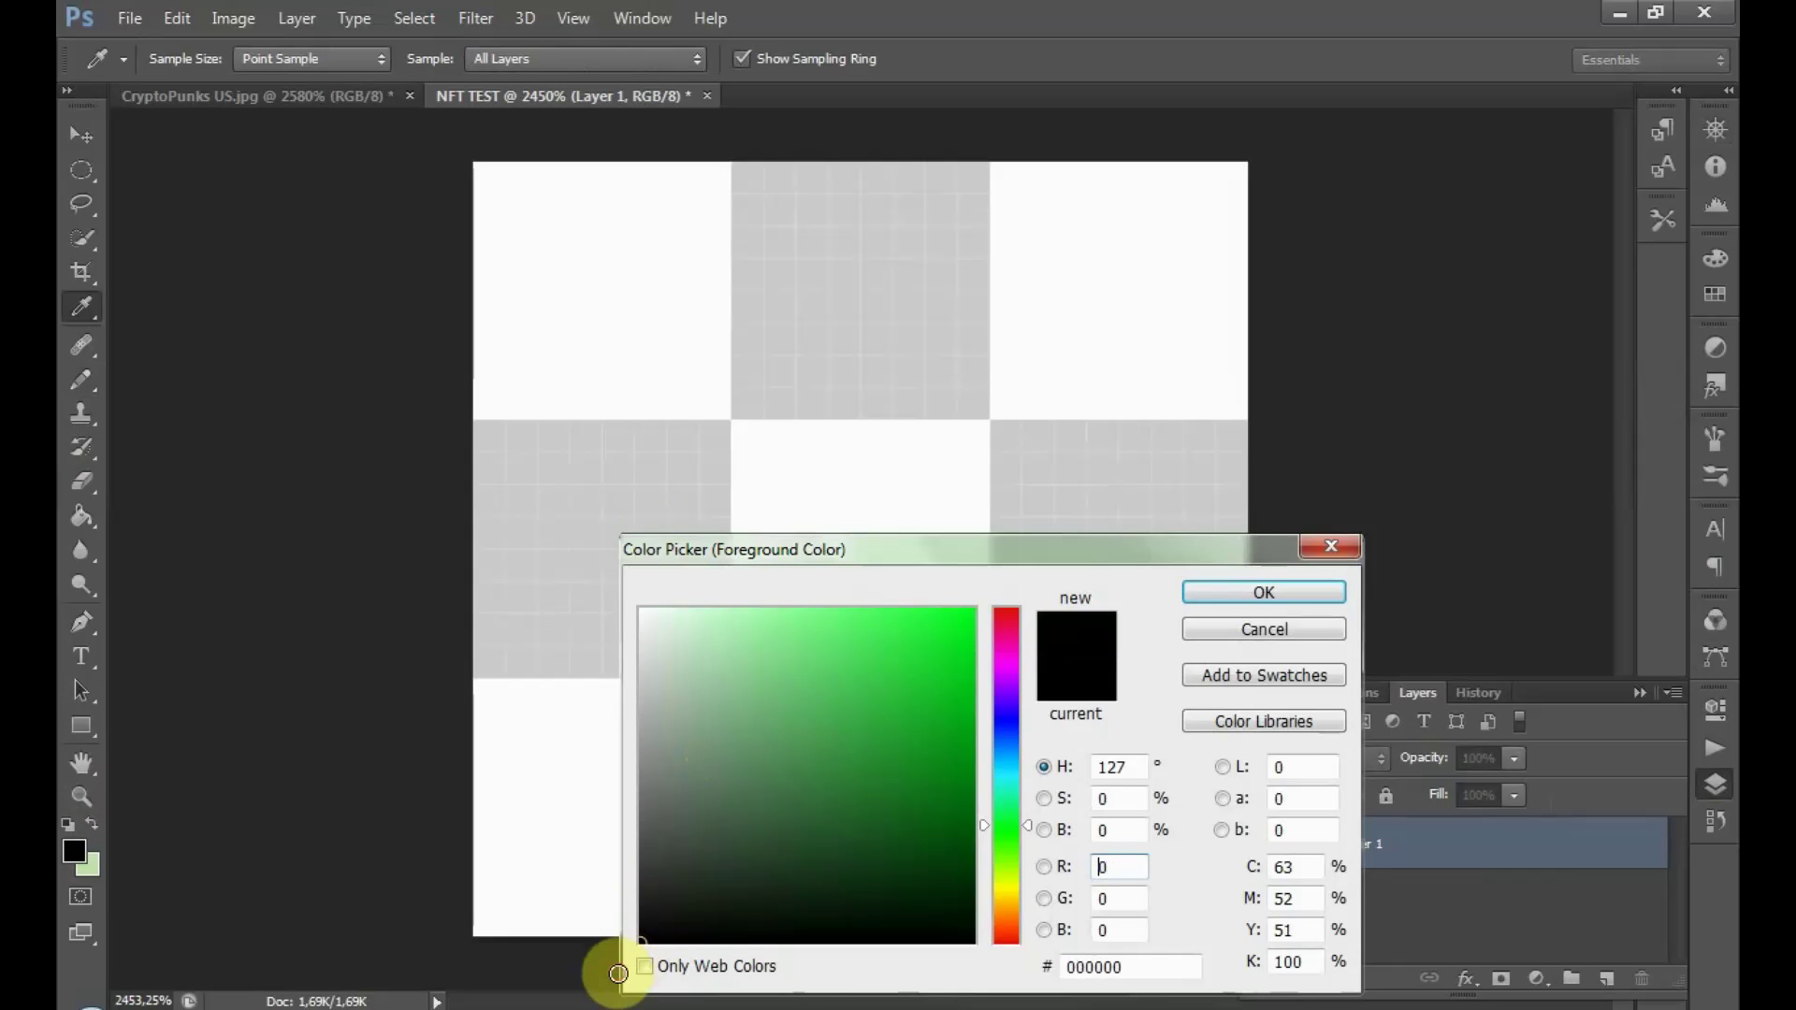
click(1272, 595)
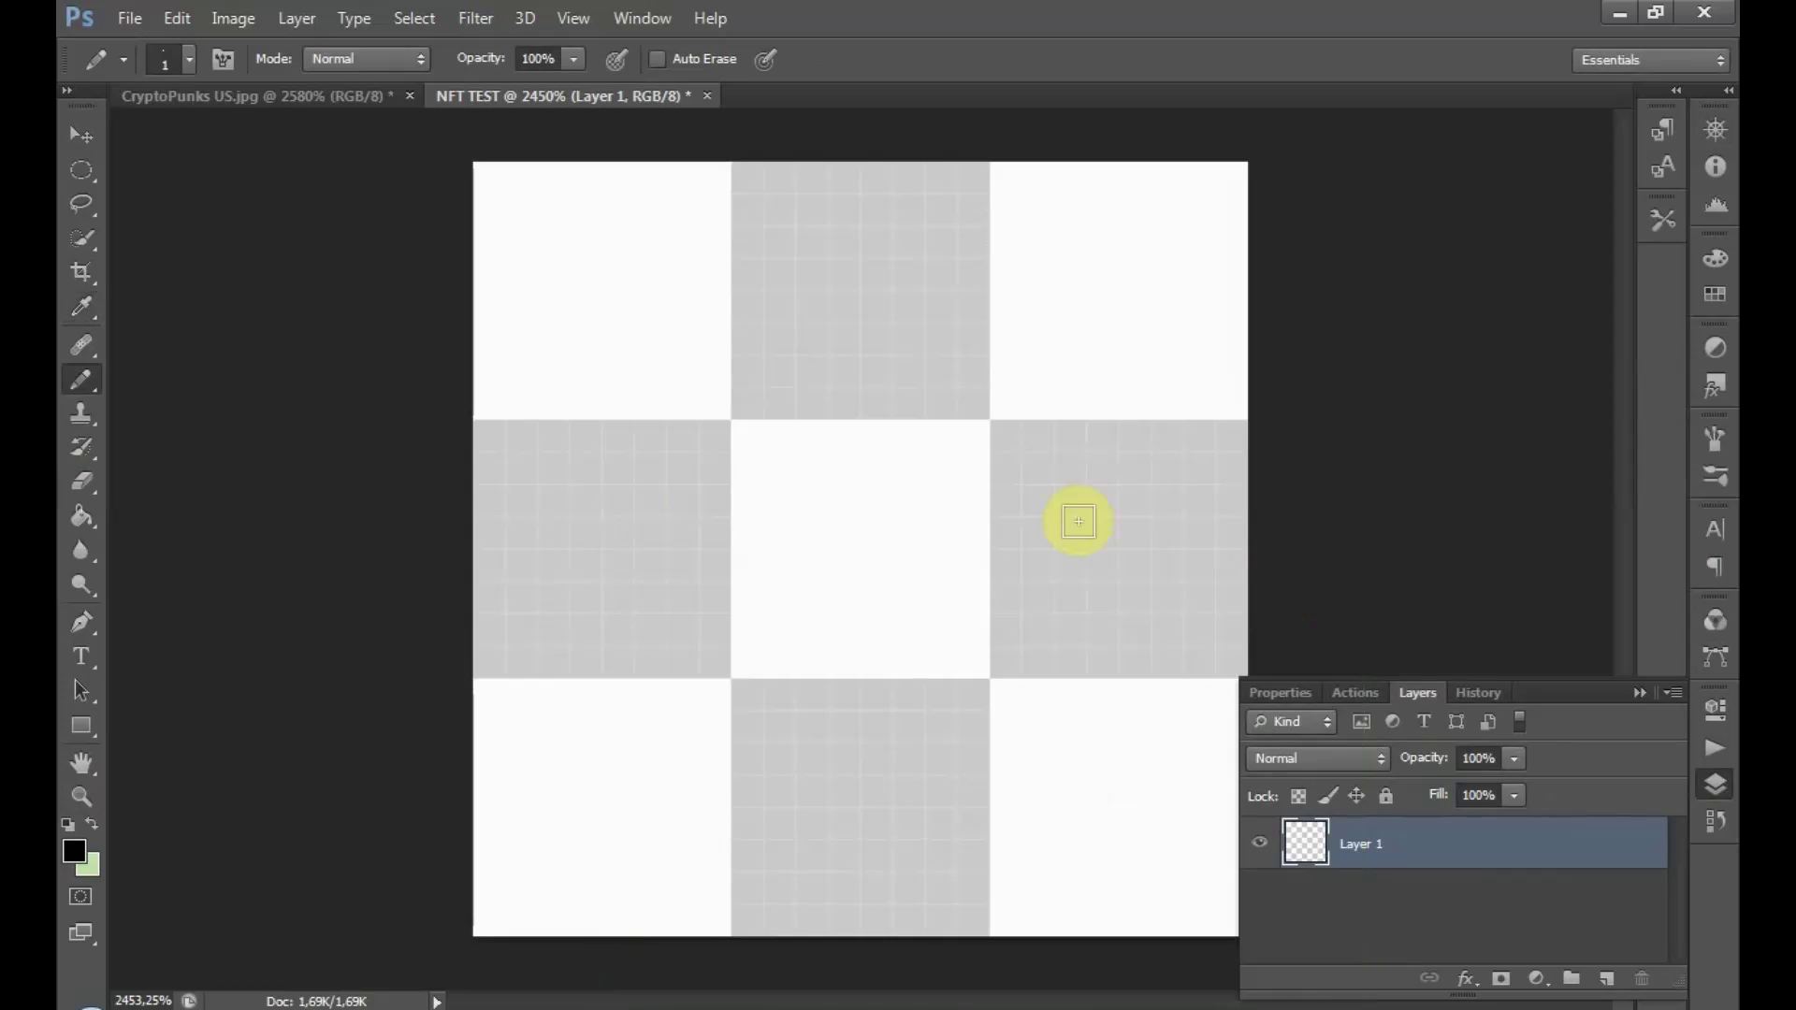
- Paint the left neck column and a stepped pixel up-left, matching the reference punk
click(713, 915)
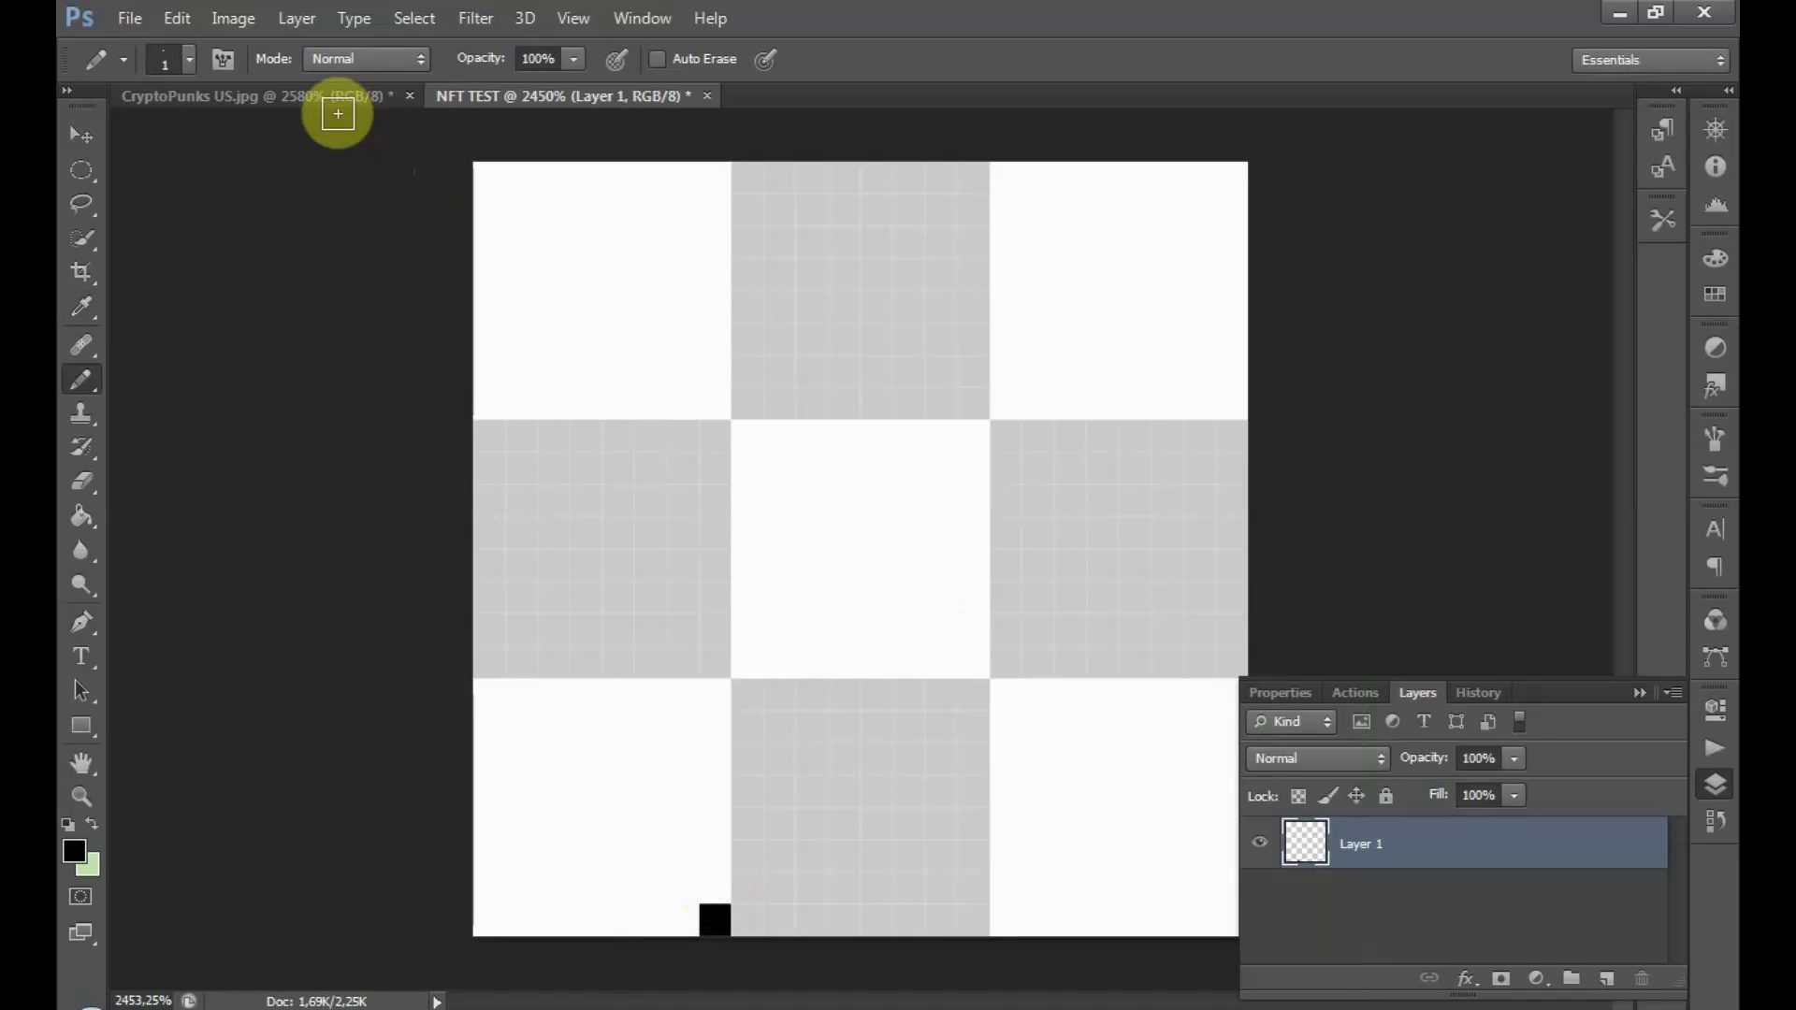
click(313, 99)
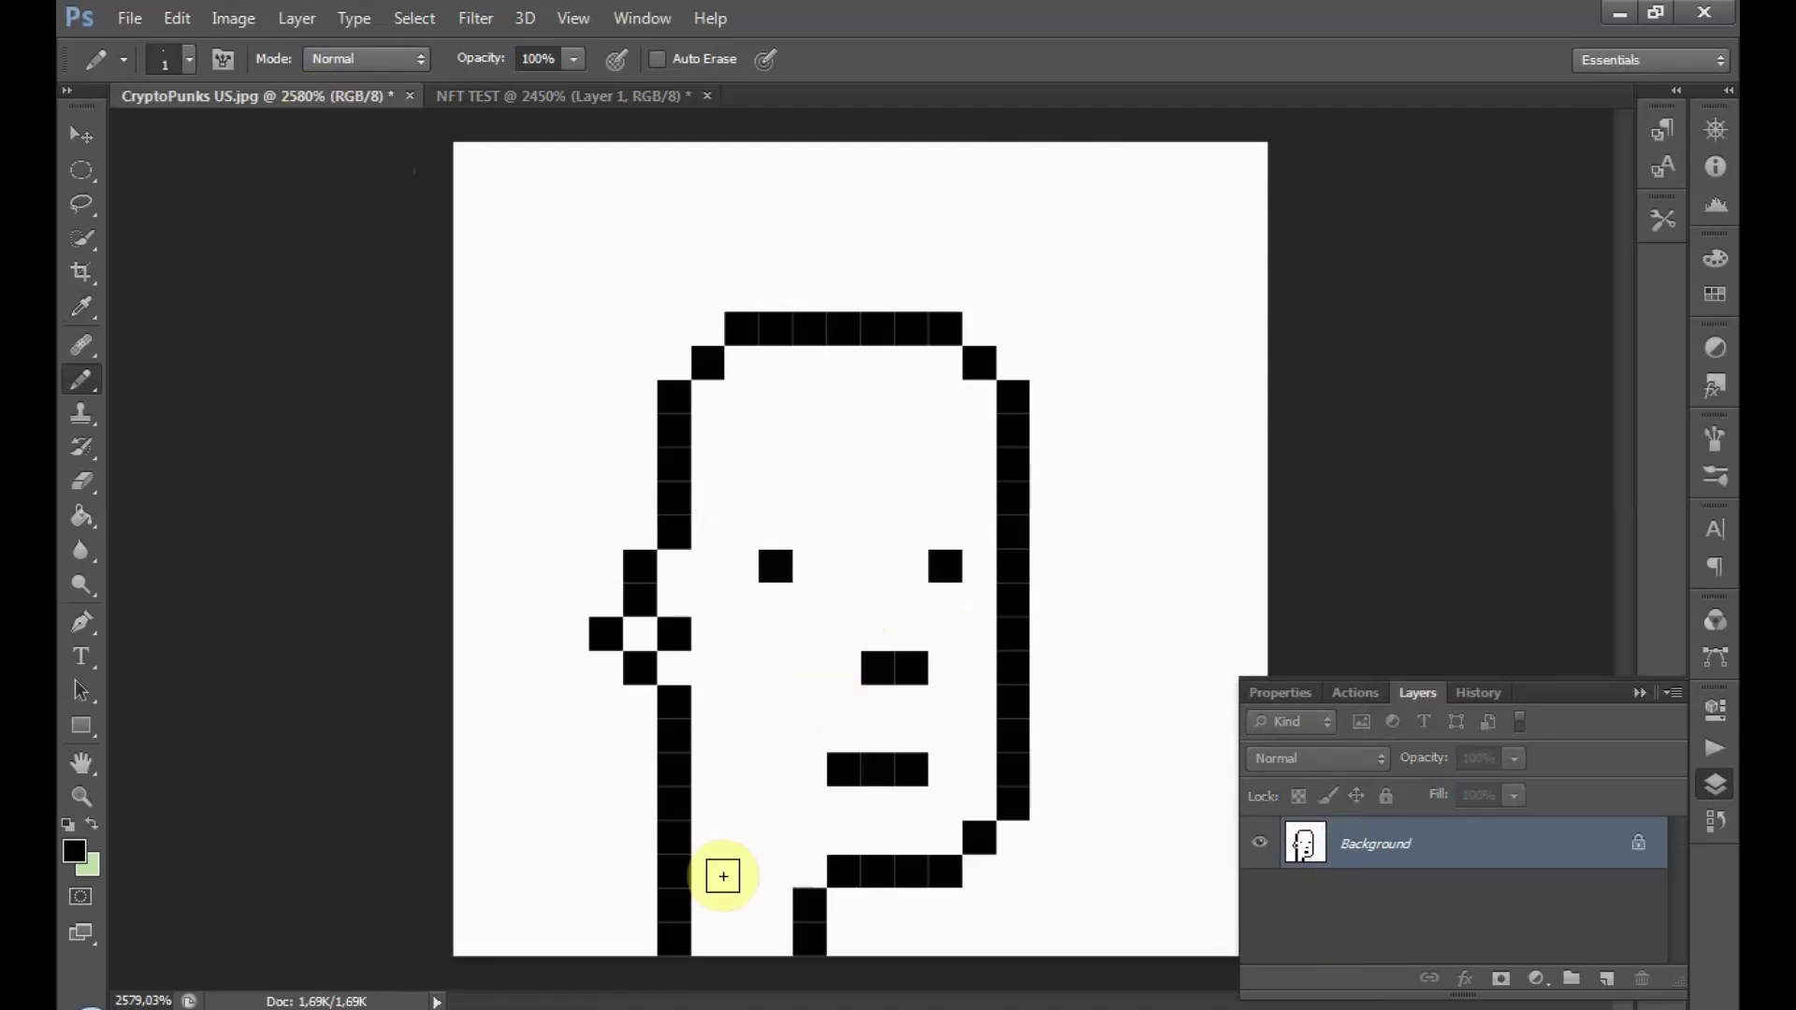
click(580, 96)
drag(714, 884, 713, 692)
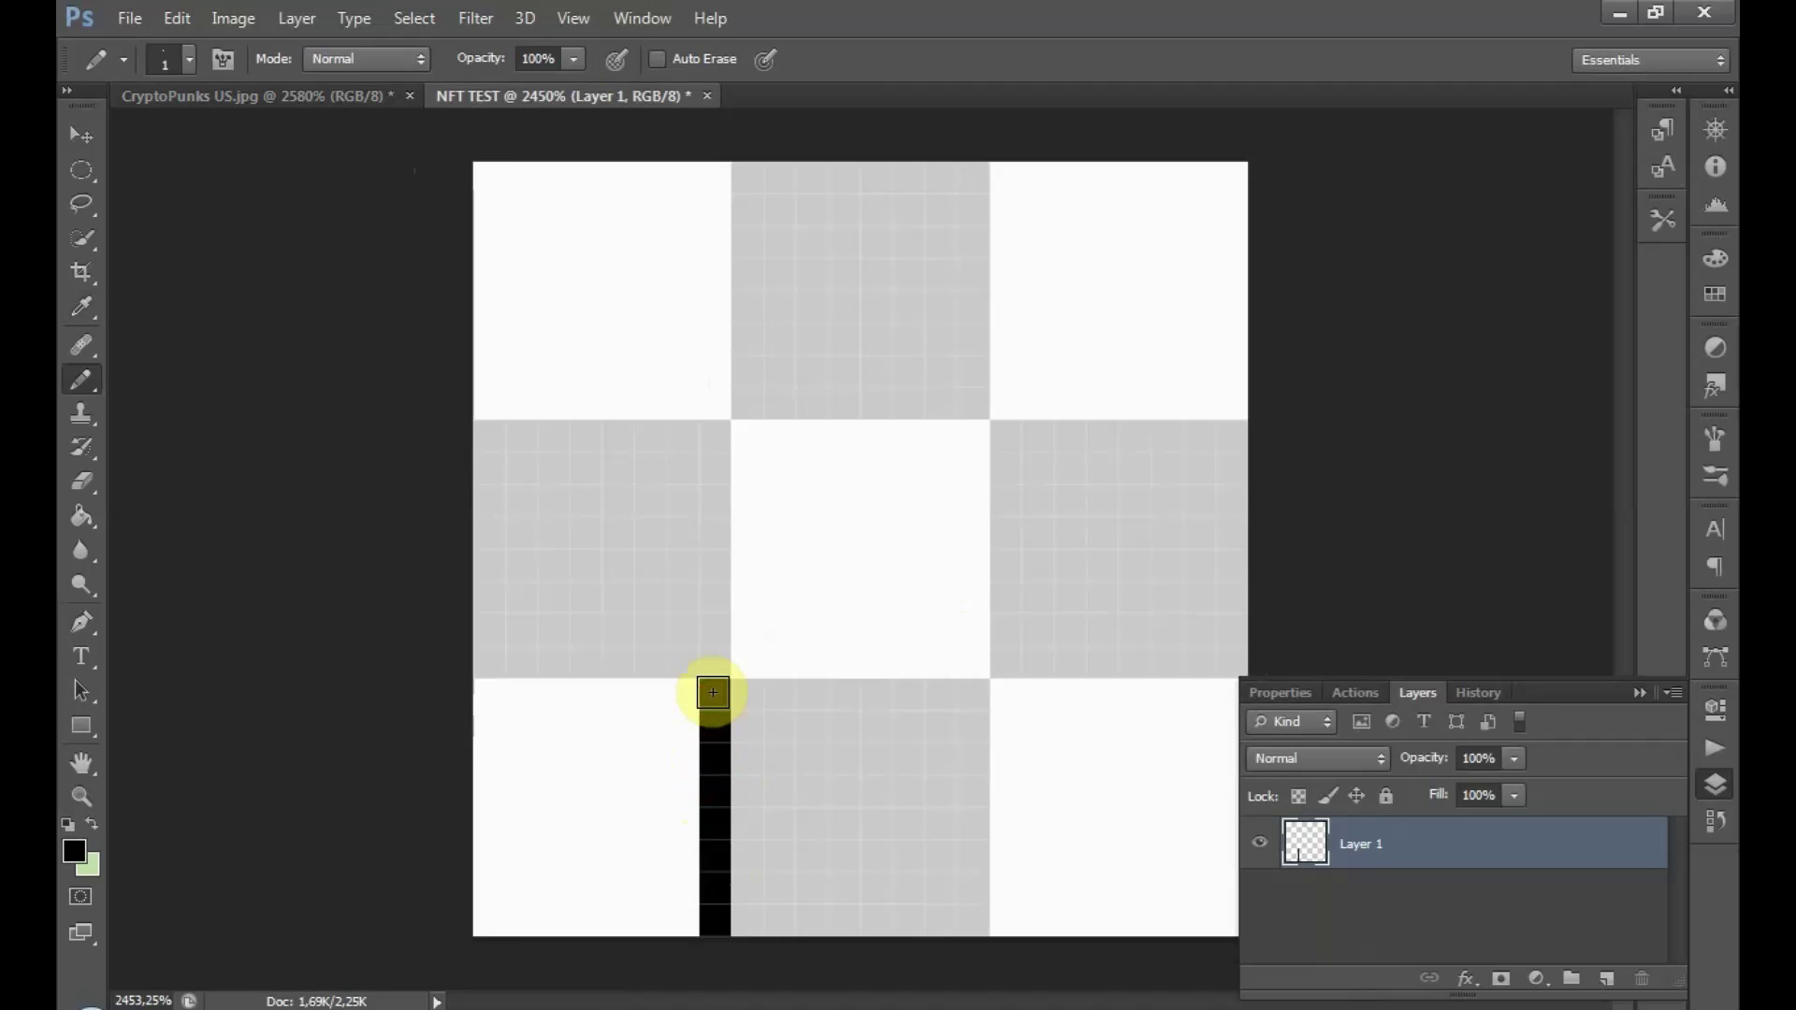
click(354, 101)
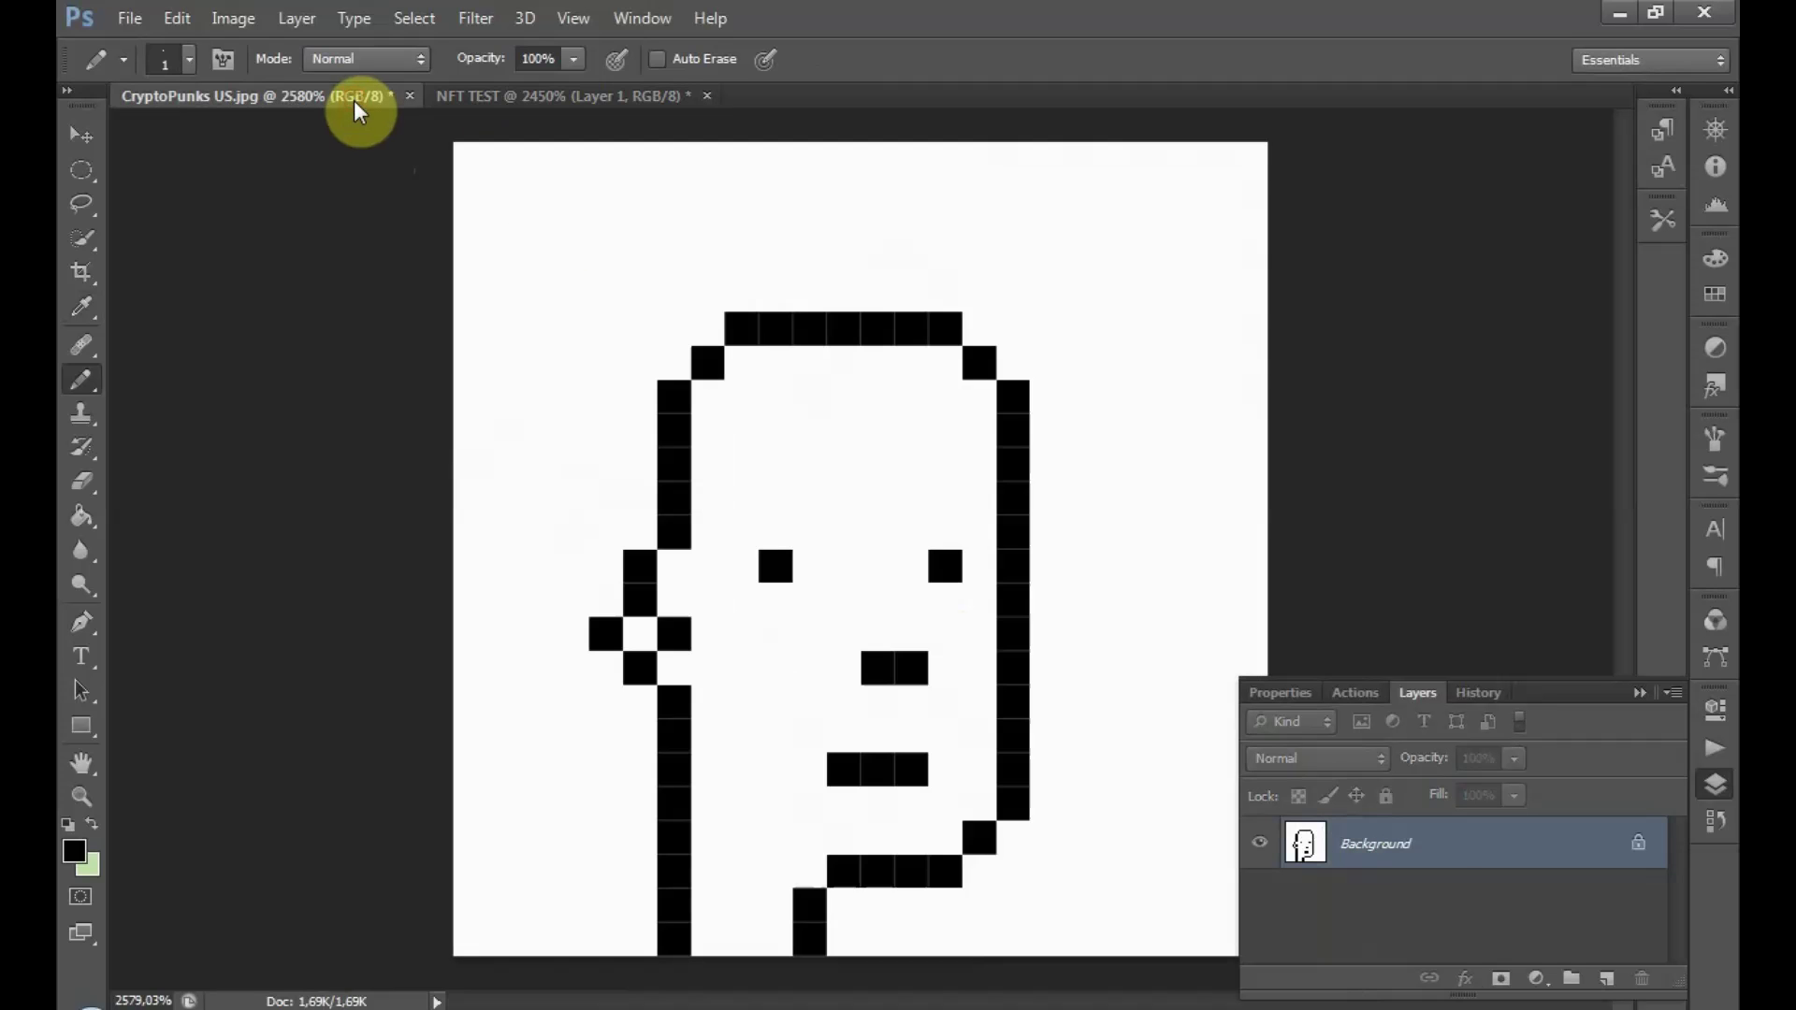
click(492, 94)
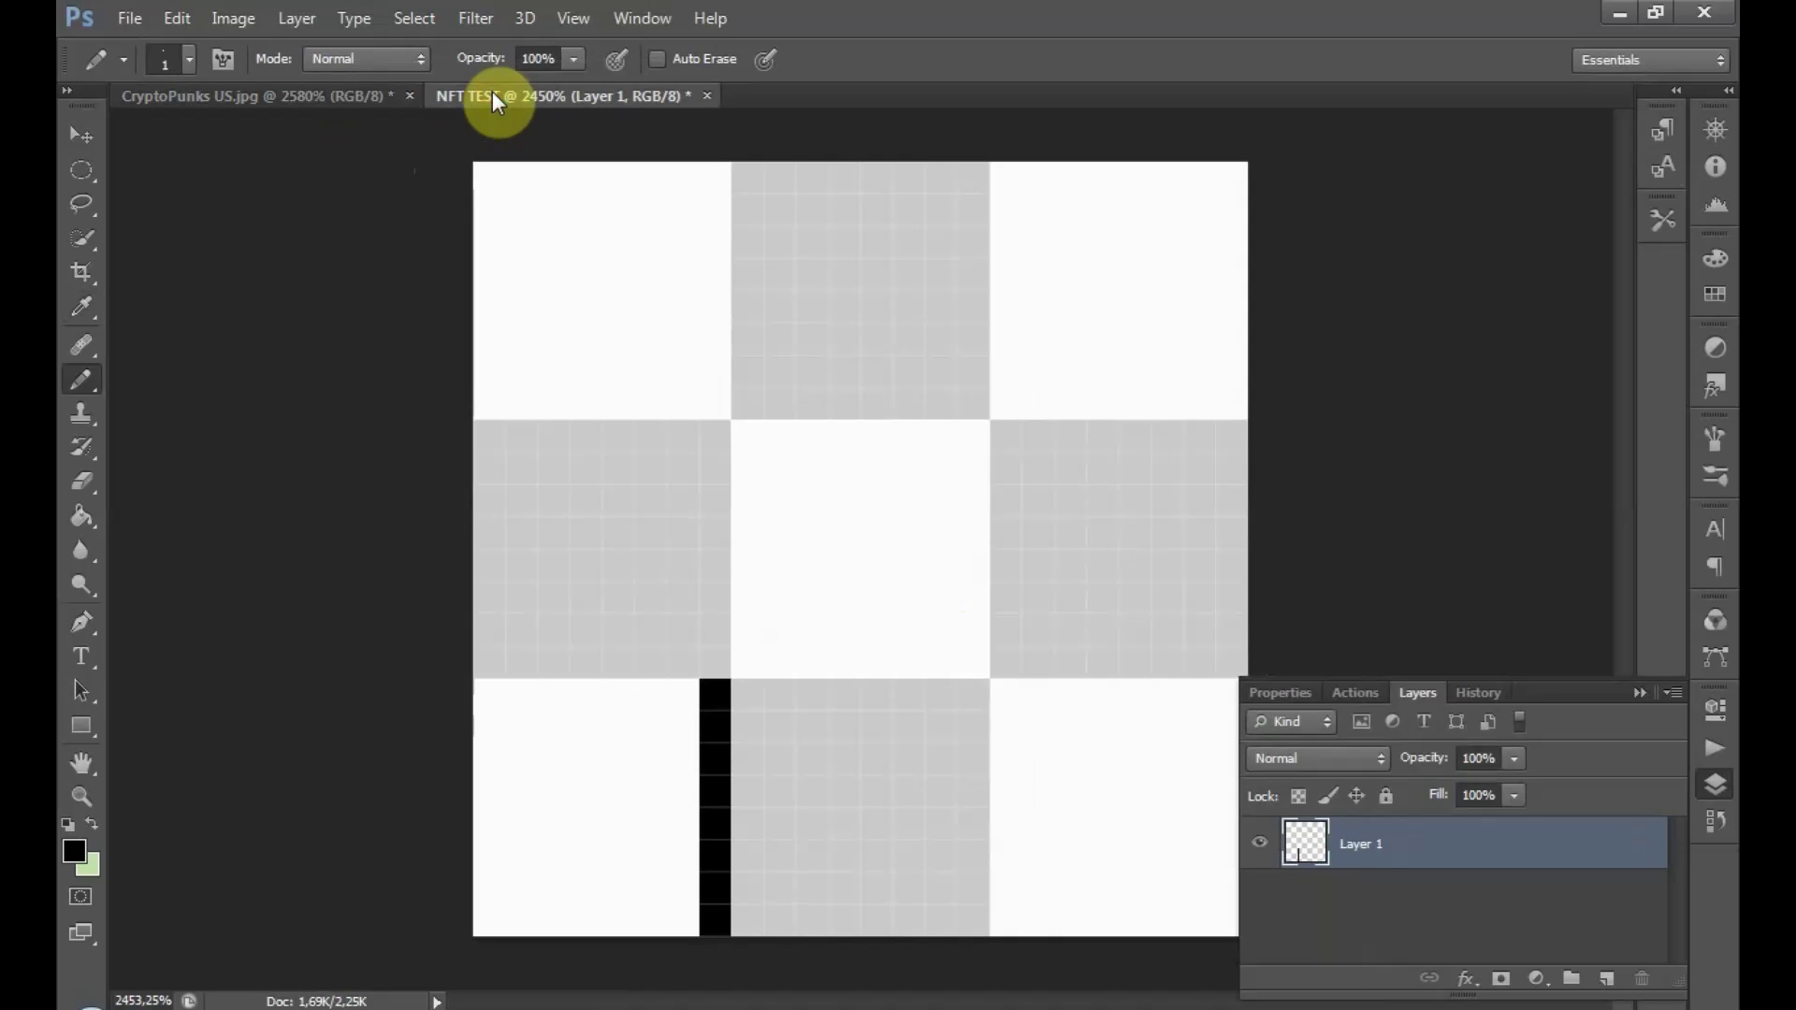
click(680, 665)
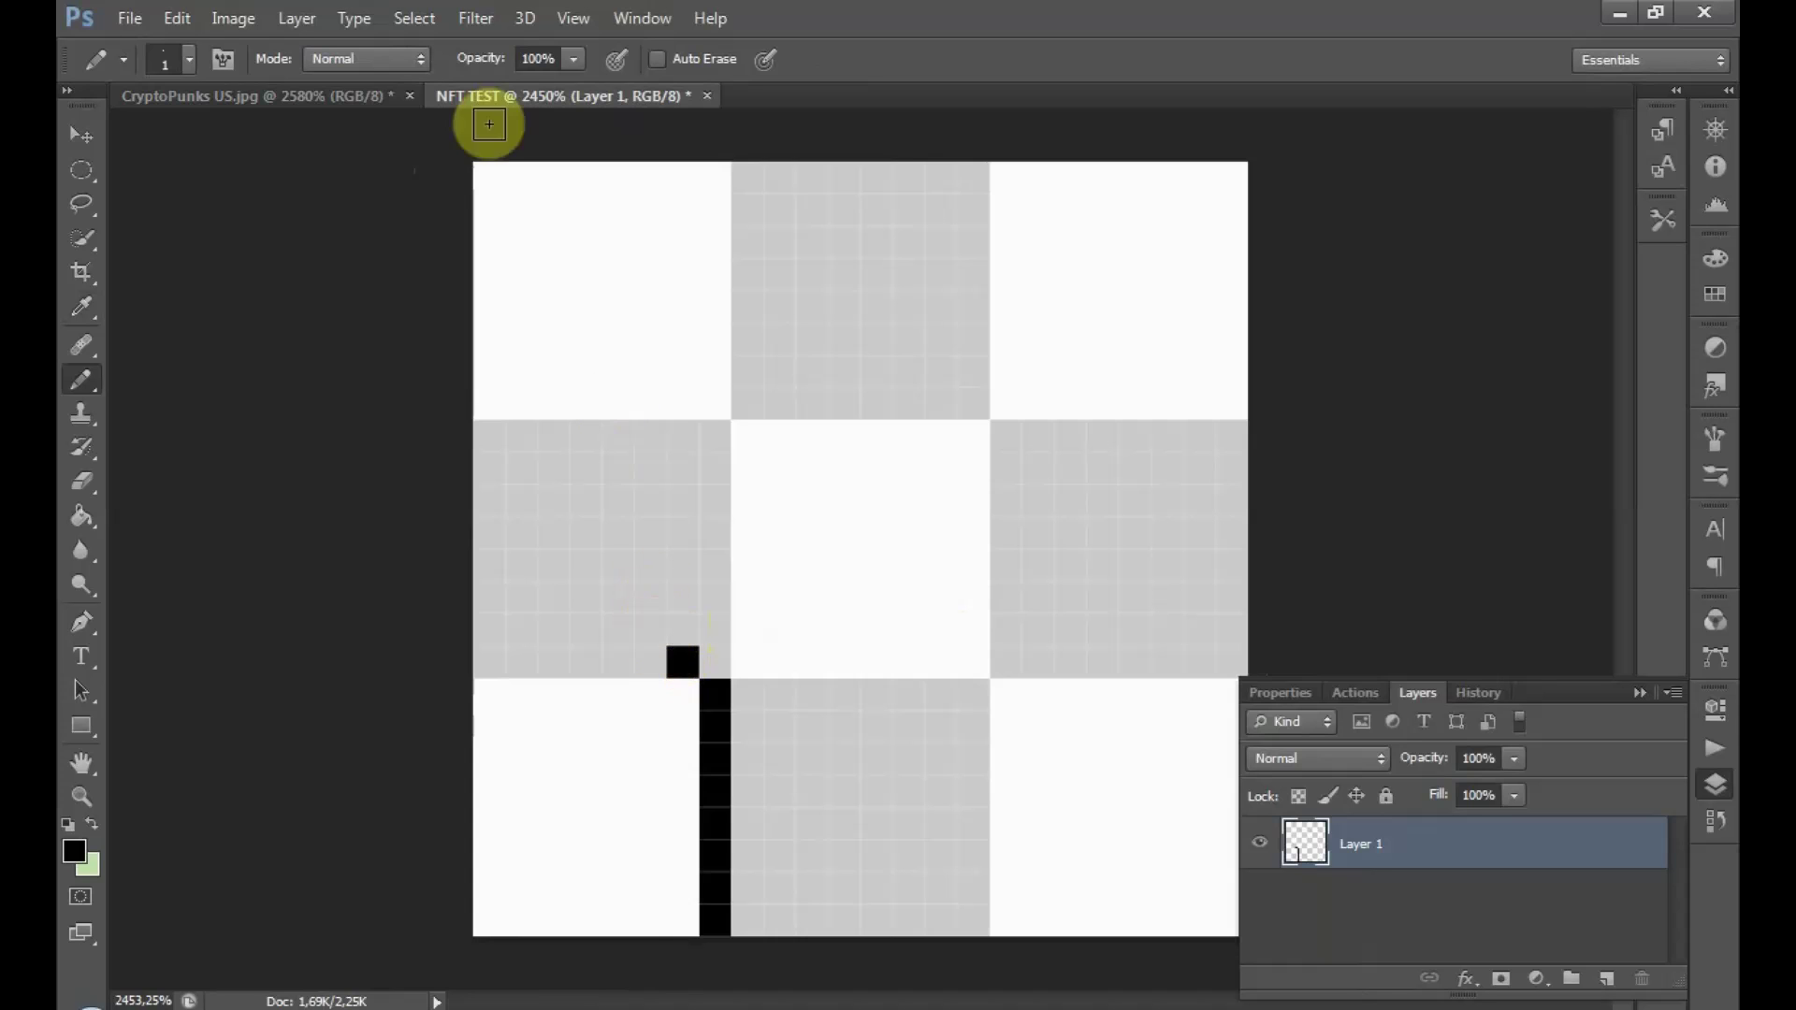
- Add the ear outline pixels and extend the left head edge upward
click(378, 97)
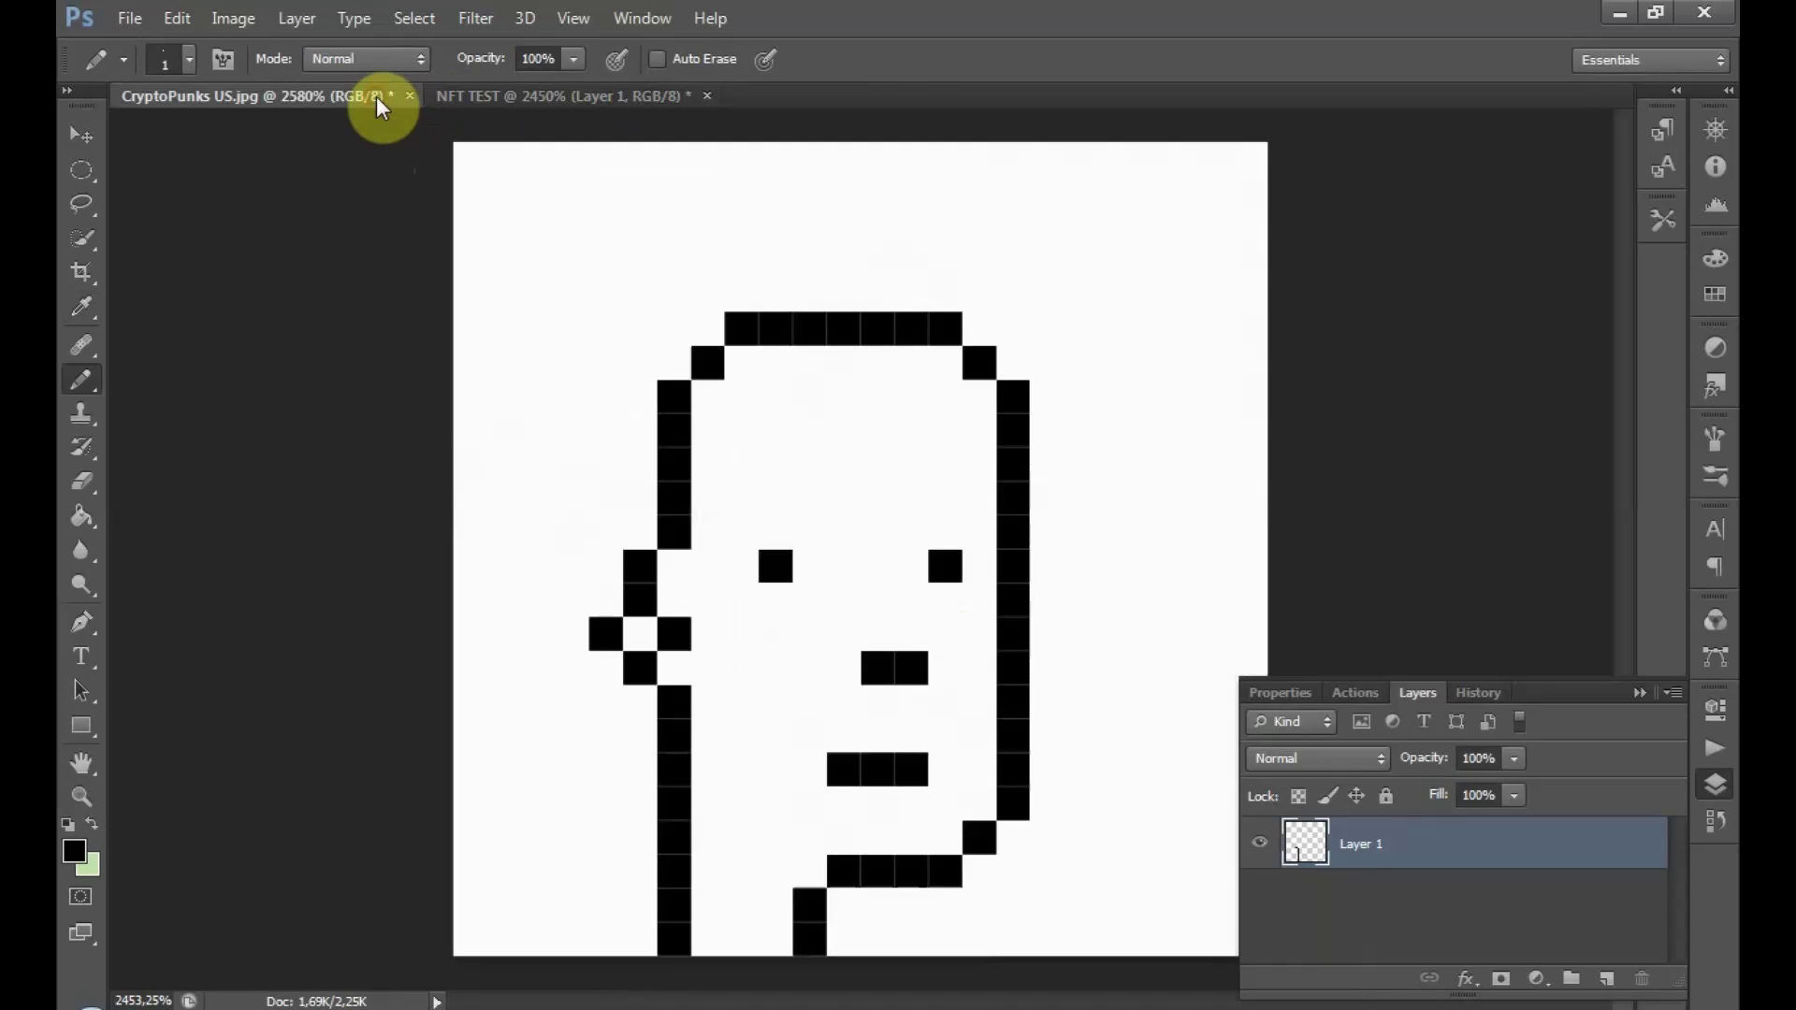
click(473, 96)
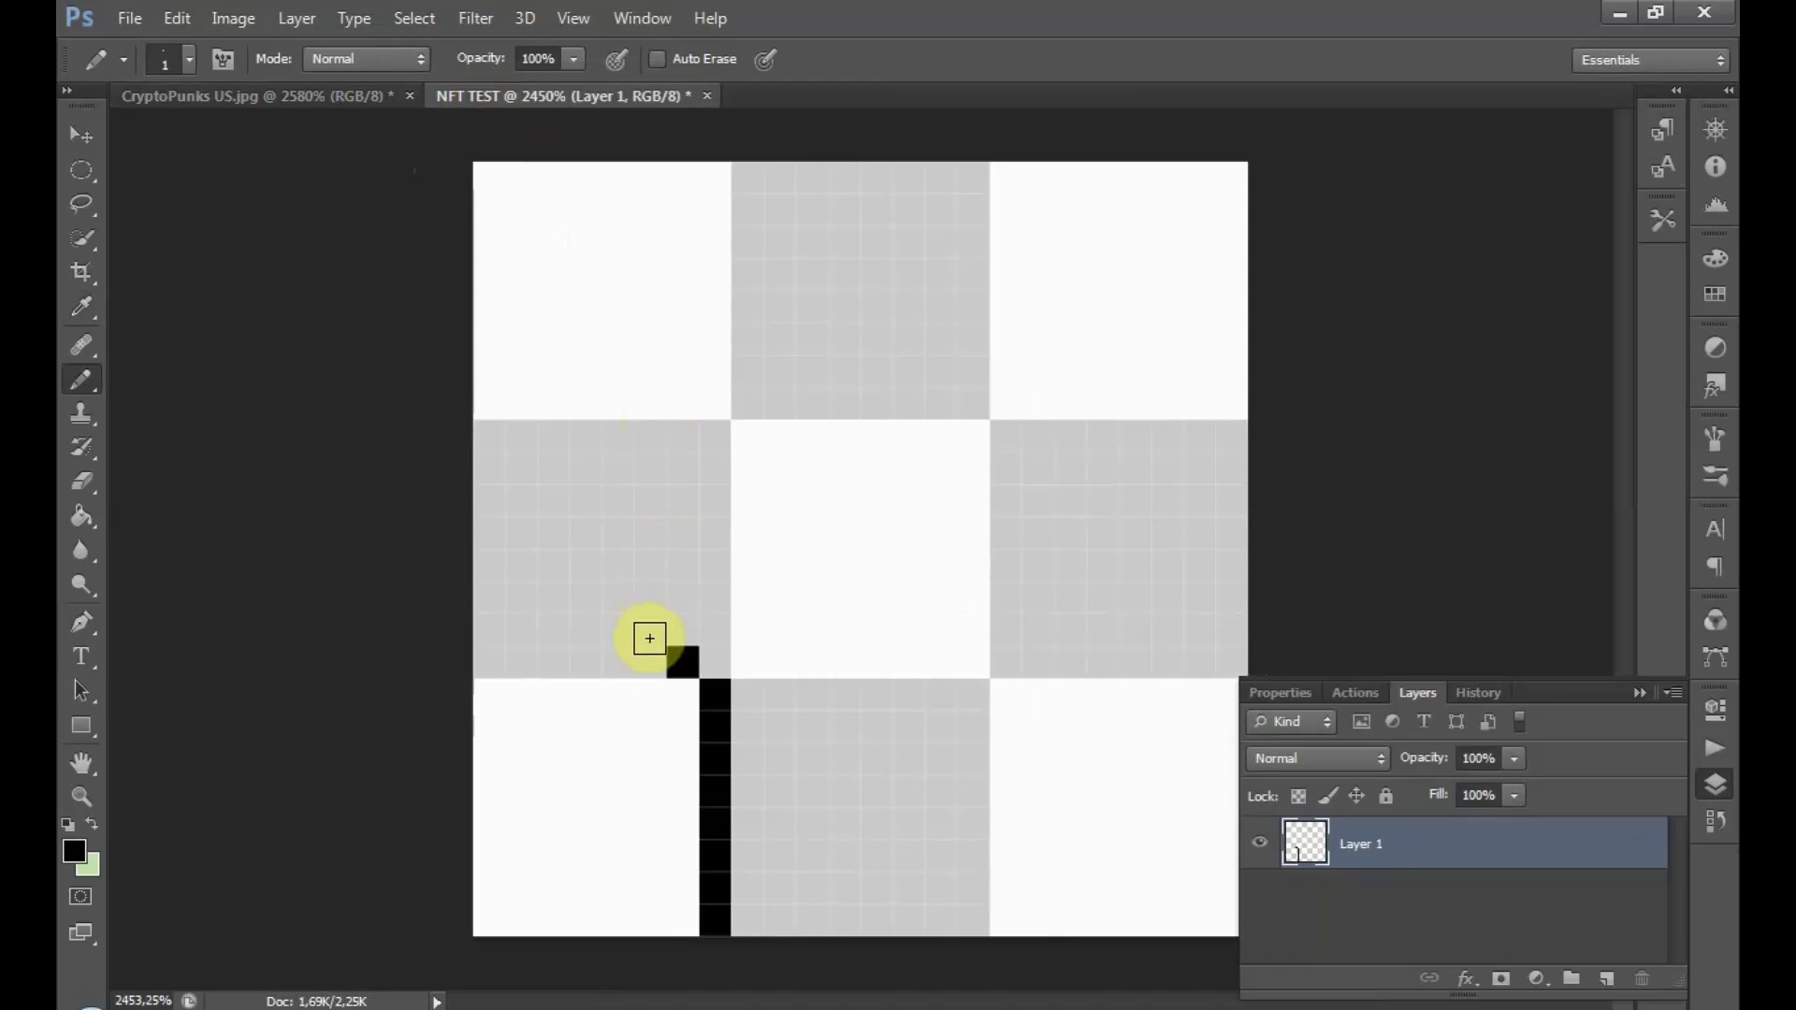
click(718, 629)
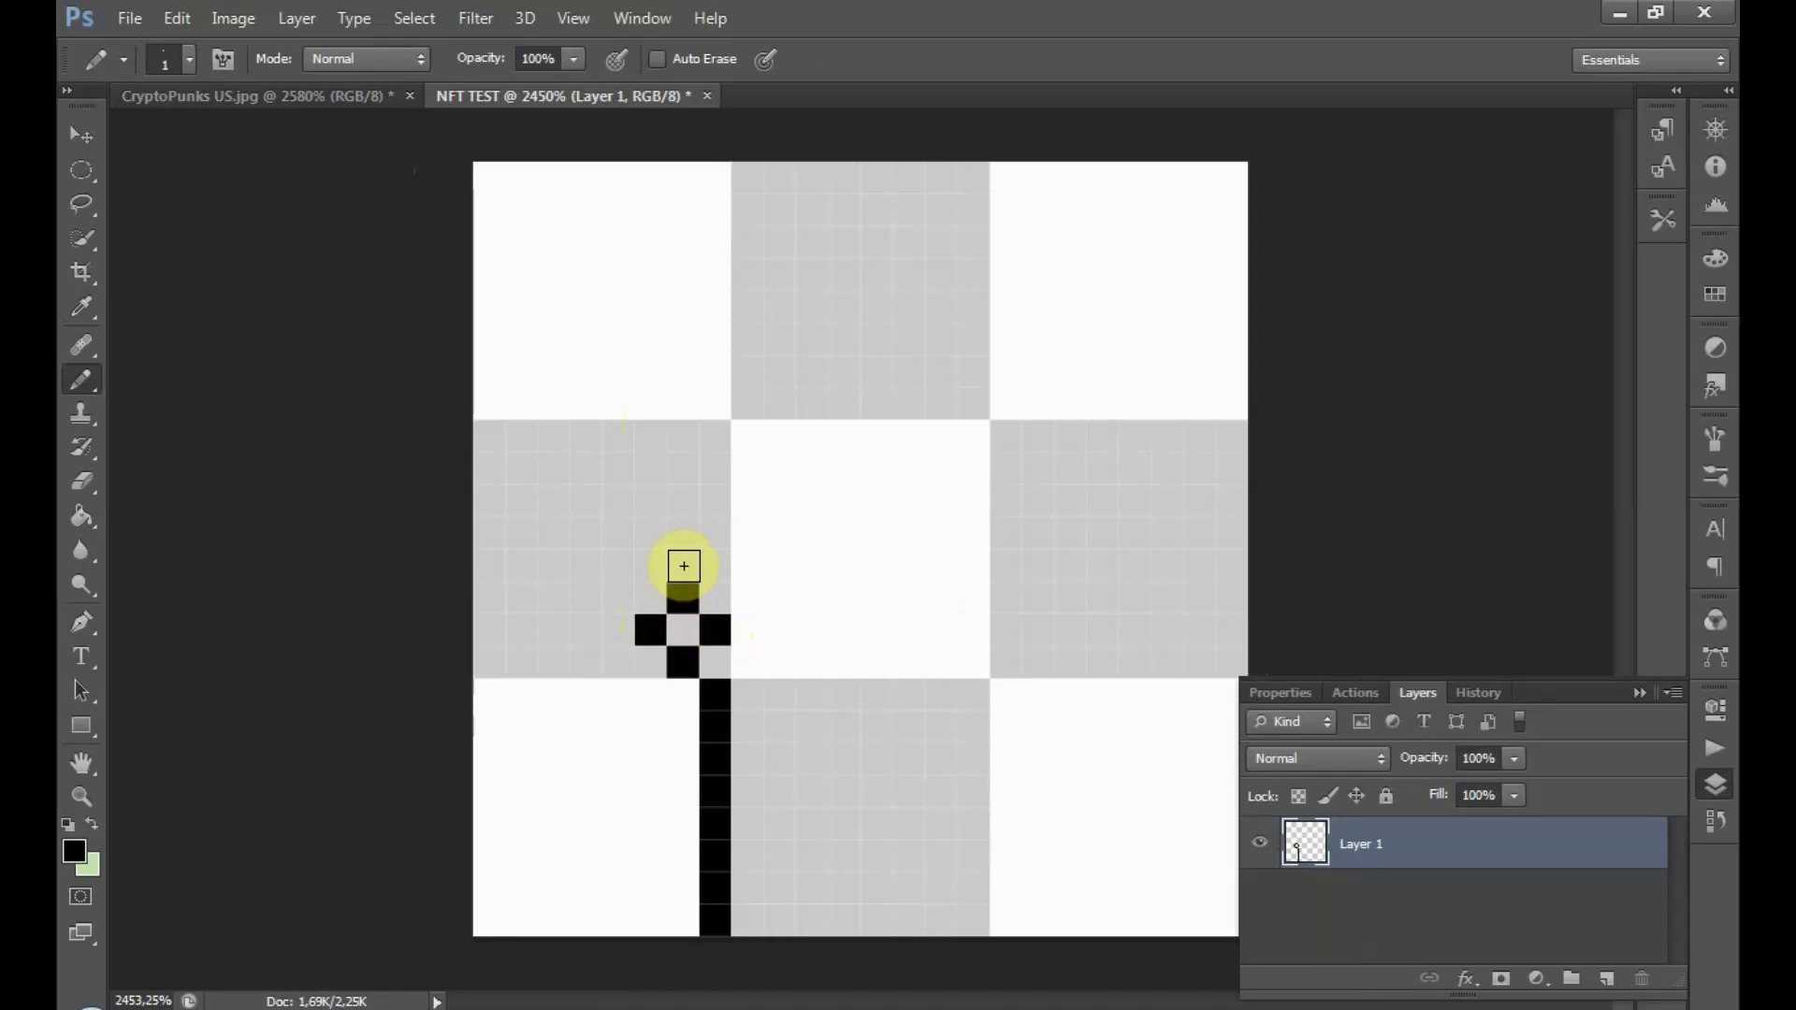
click(370, 94)
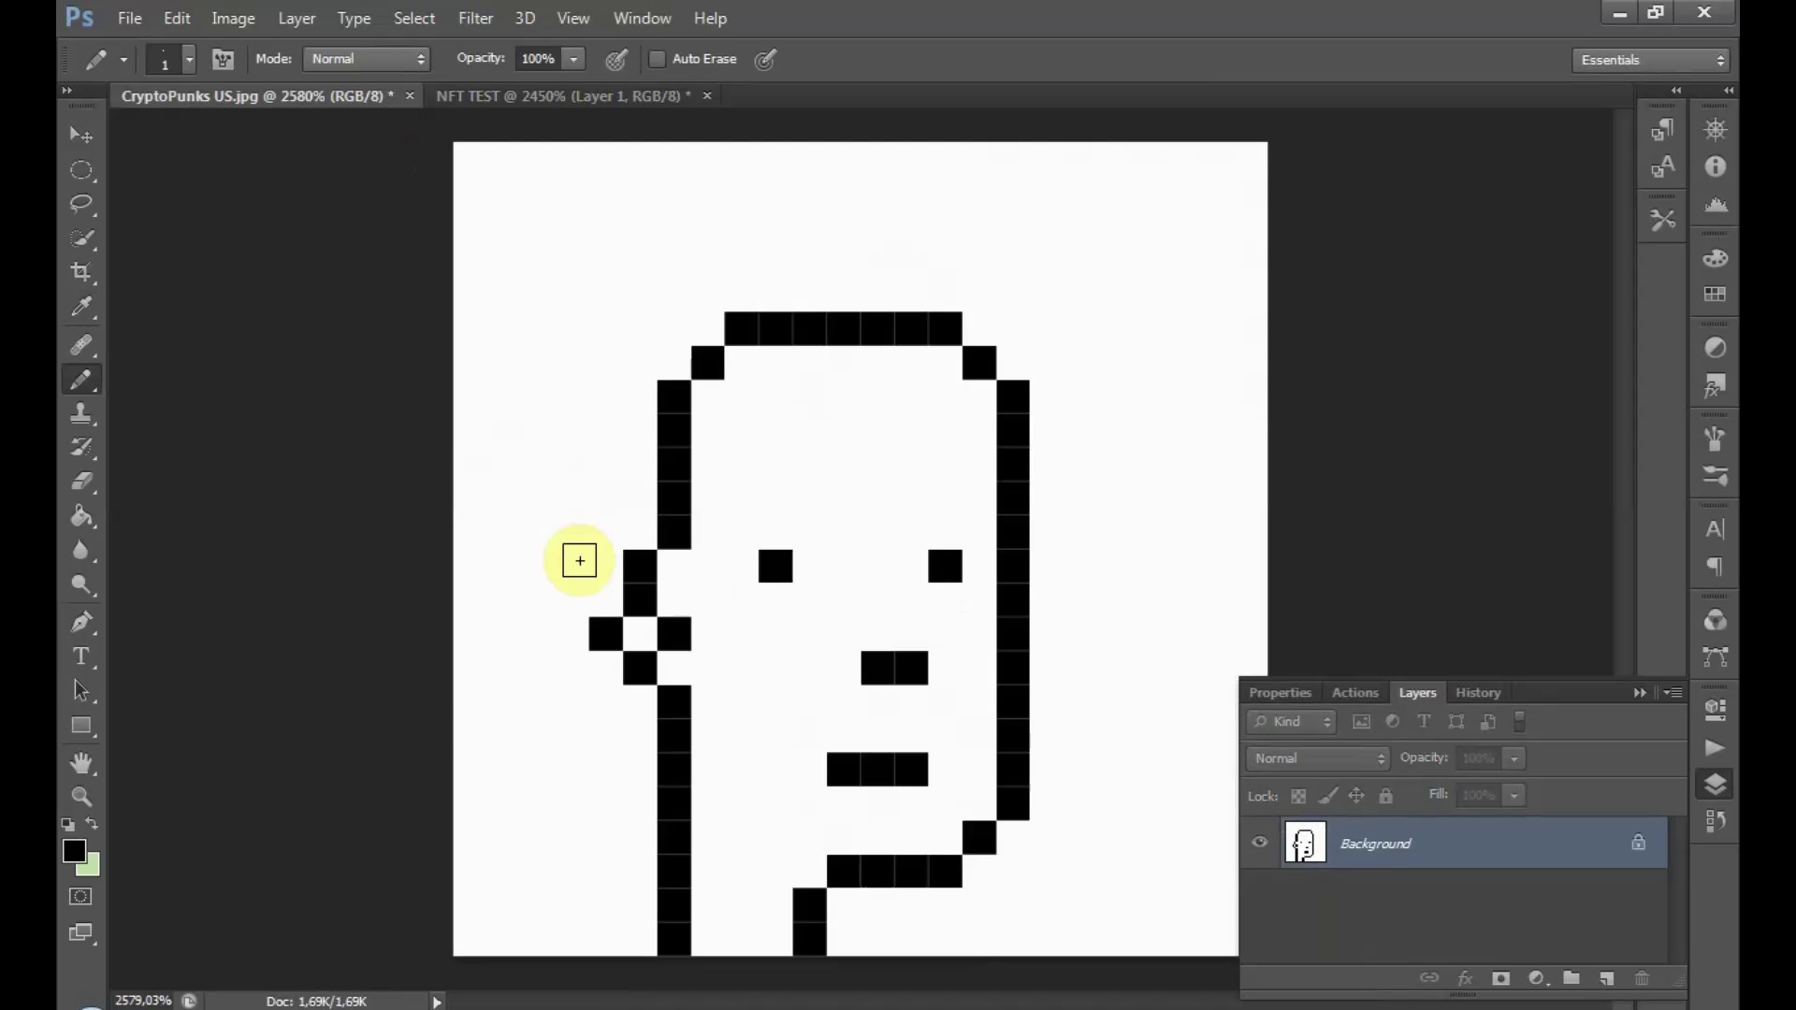
click(591, 97)
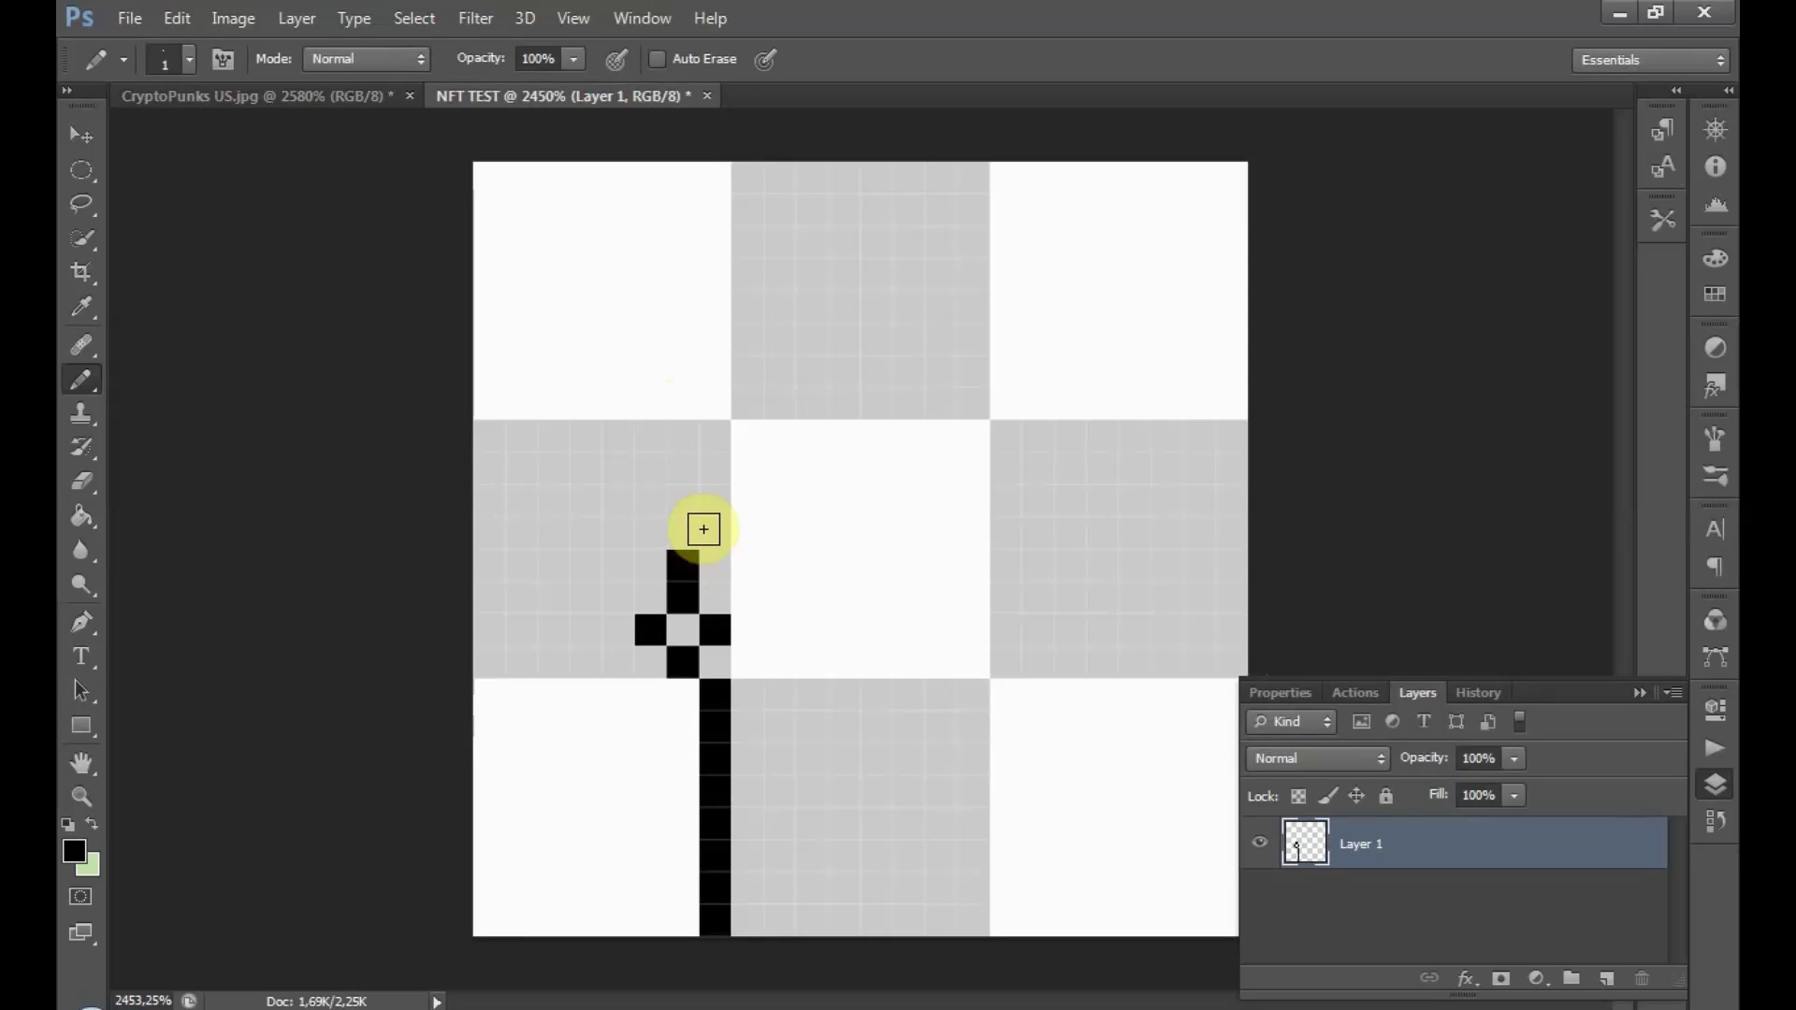
click(351, 105)
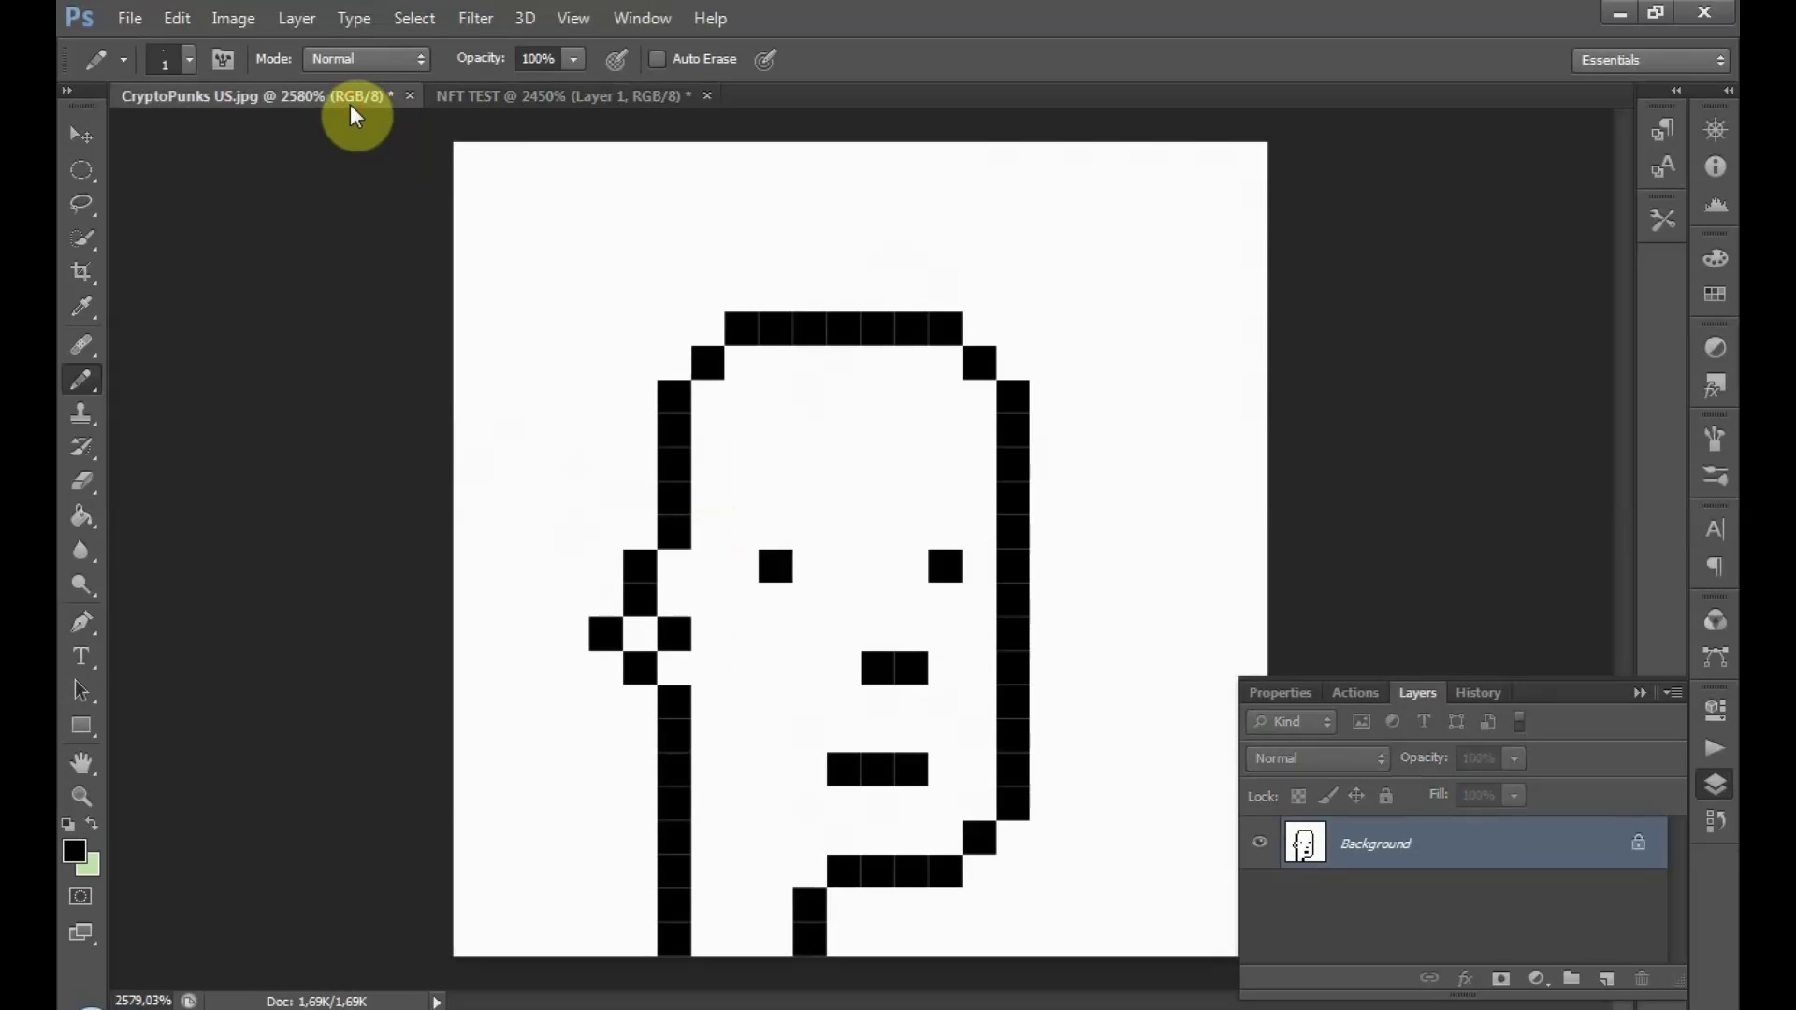
click(497, 97)
drag(710, 536, 711, 404)
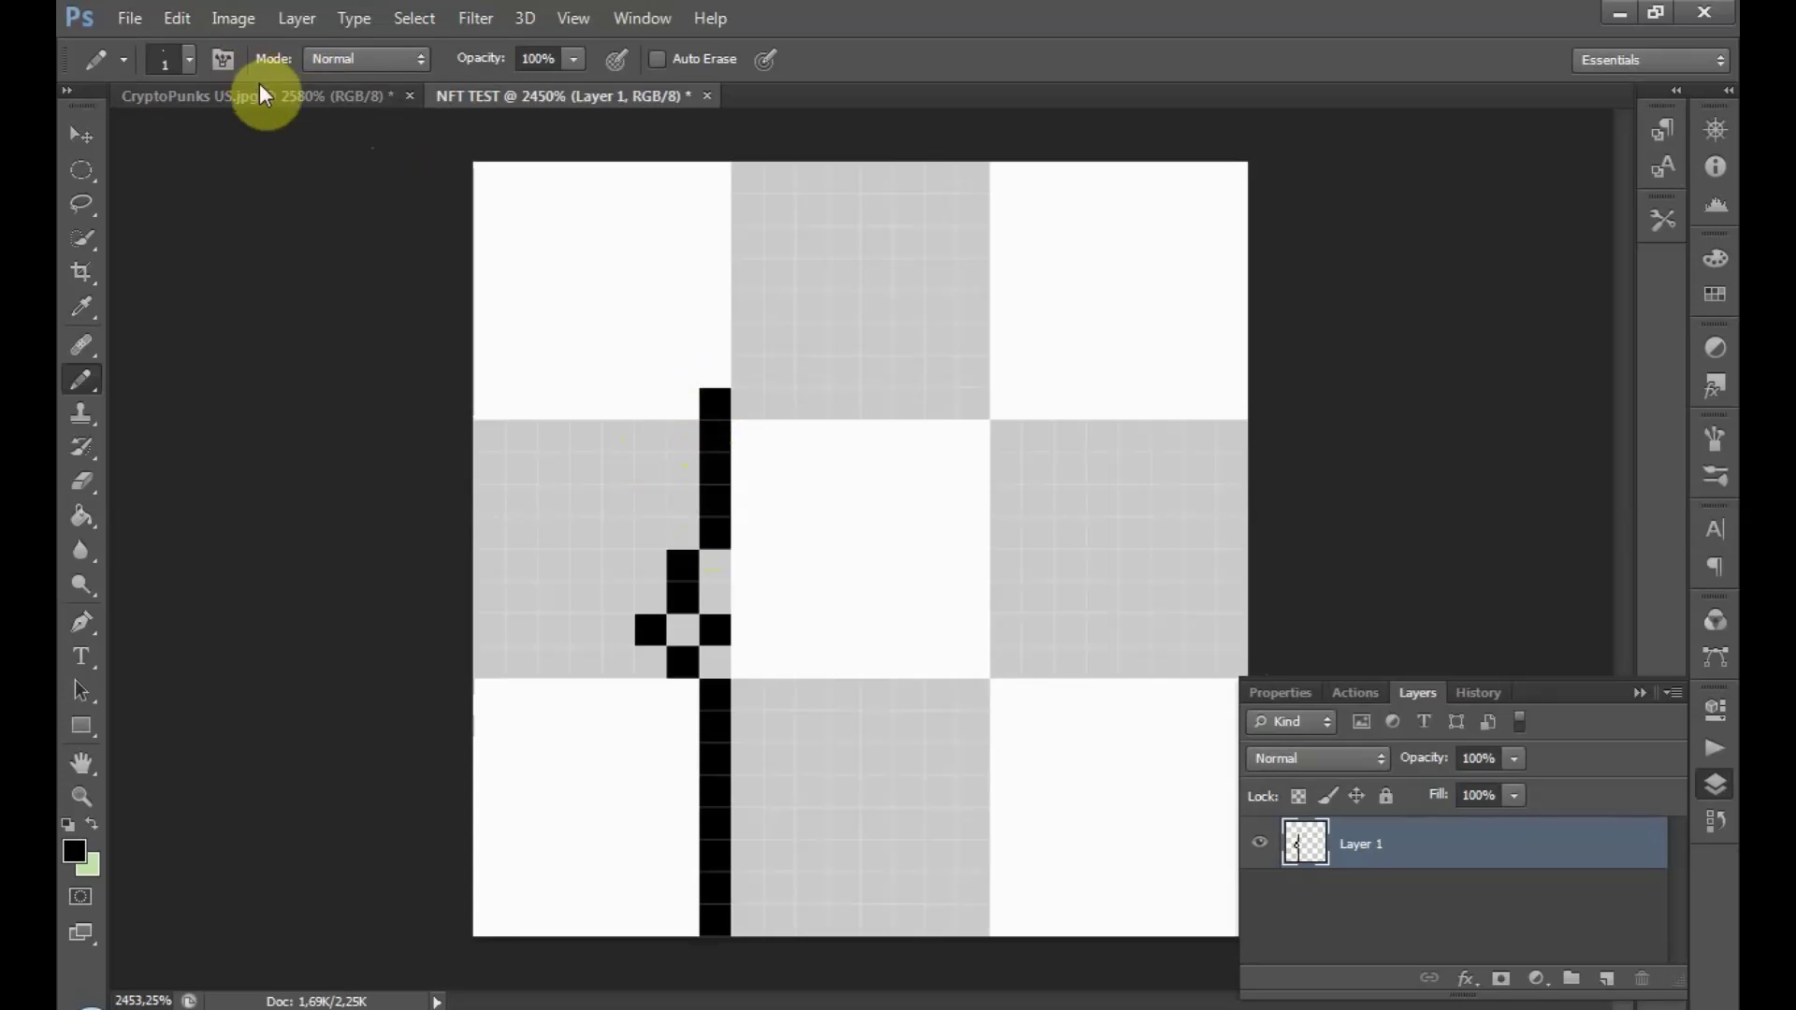
click(281, 101)
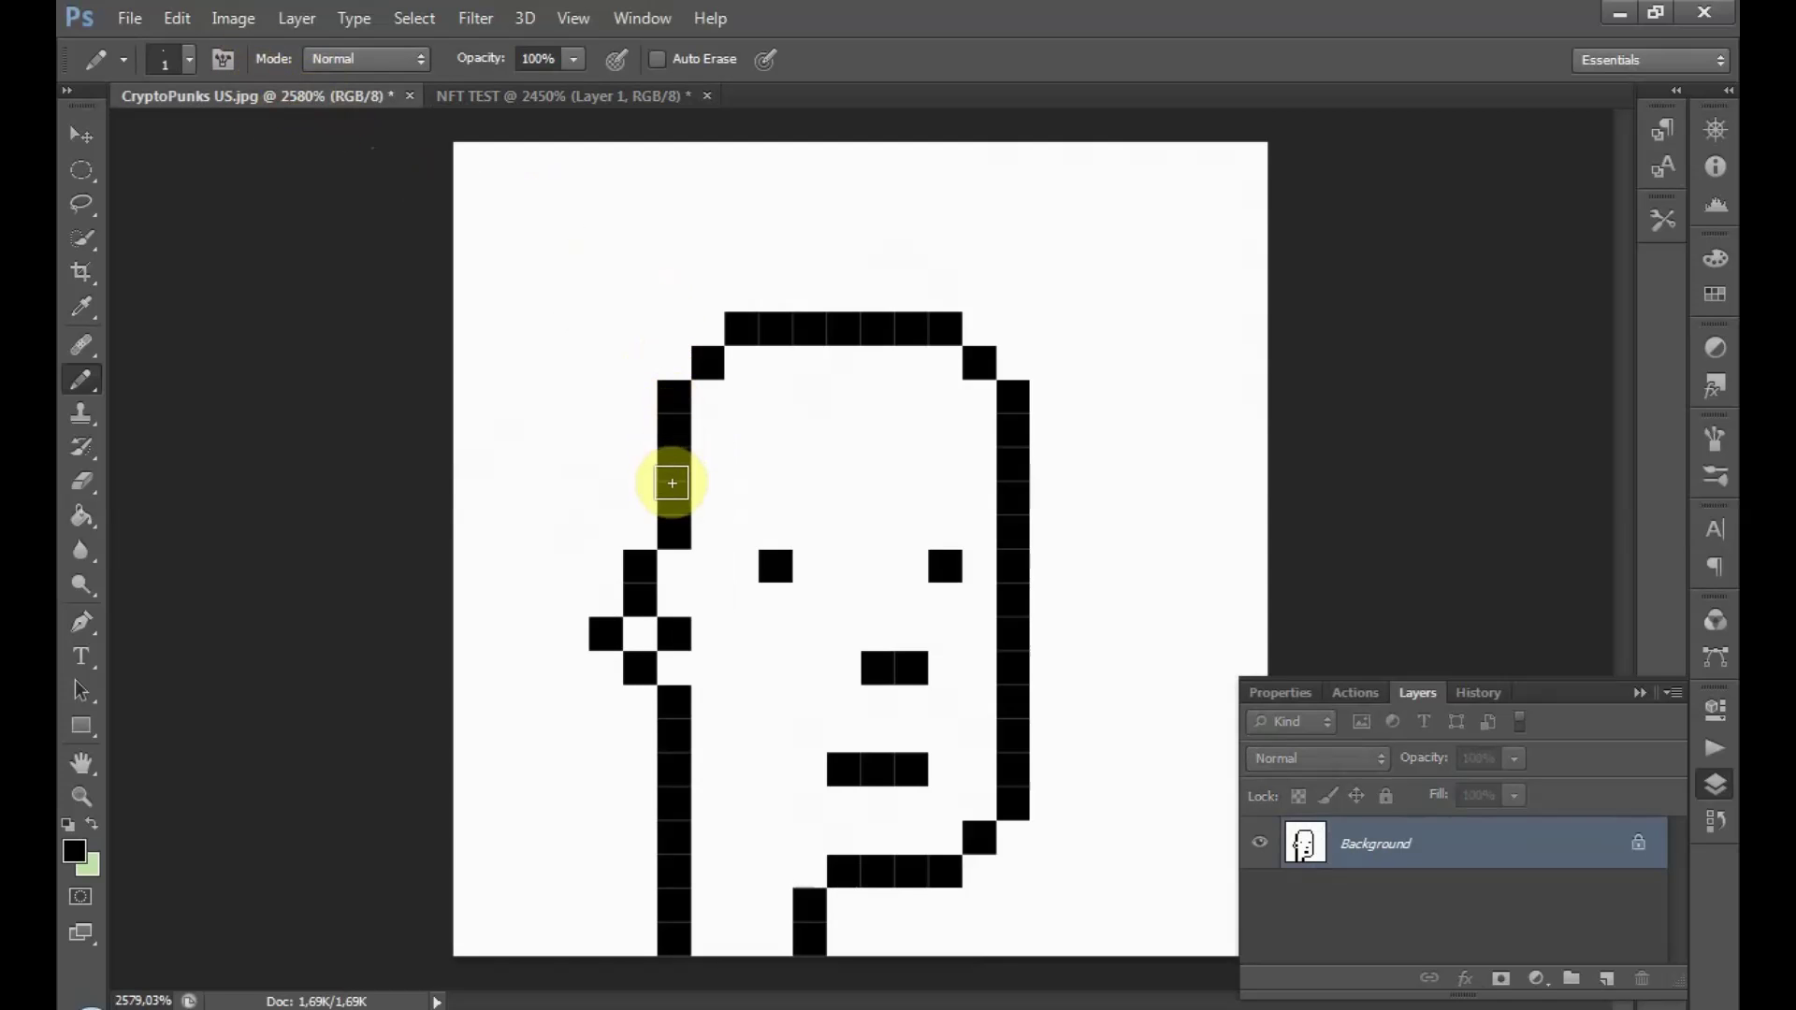
- Draw the top edge of the head and step it diagonally down at the right corner
click(603, 107)
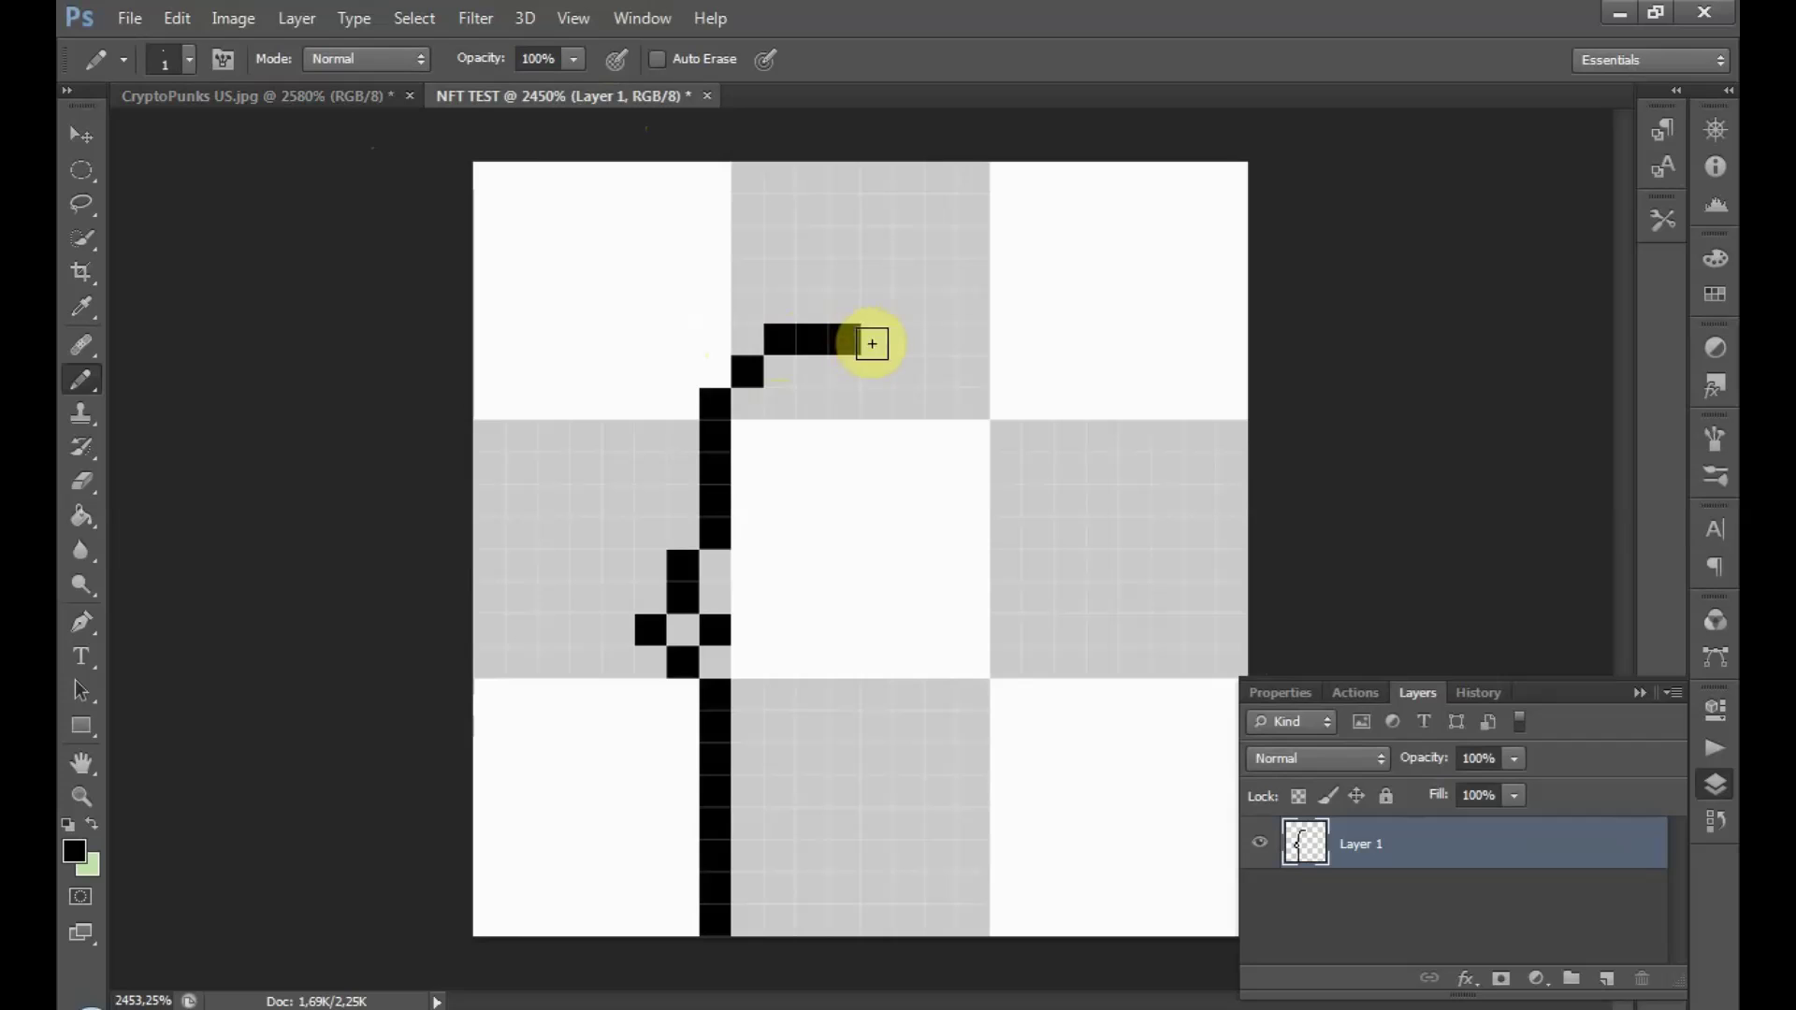
drag(936, 339, 973, 338)
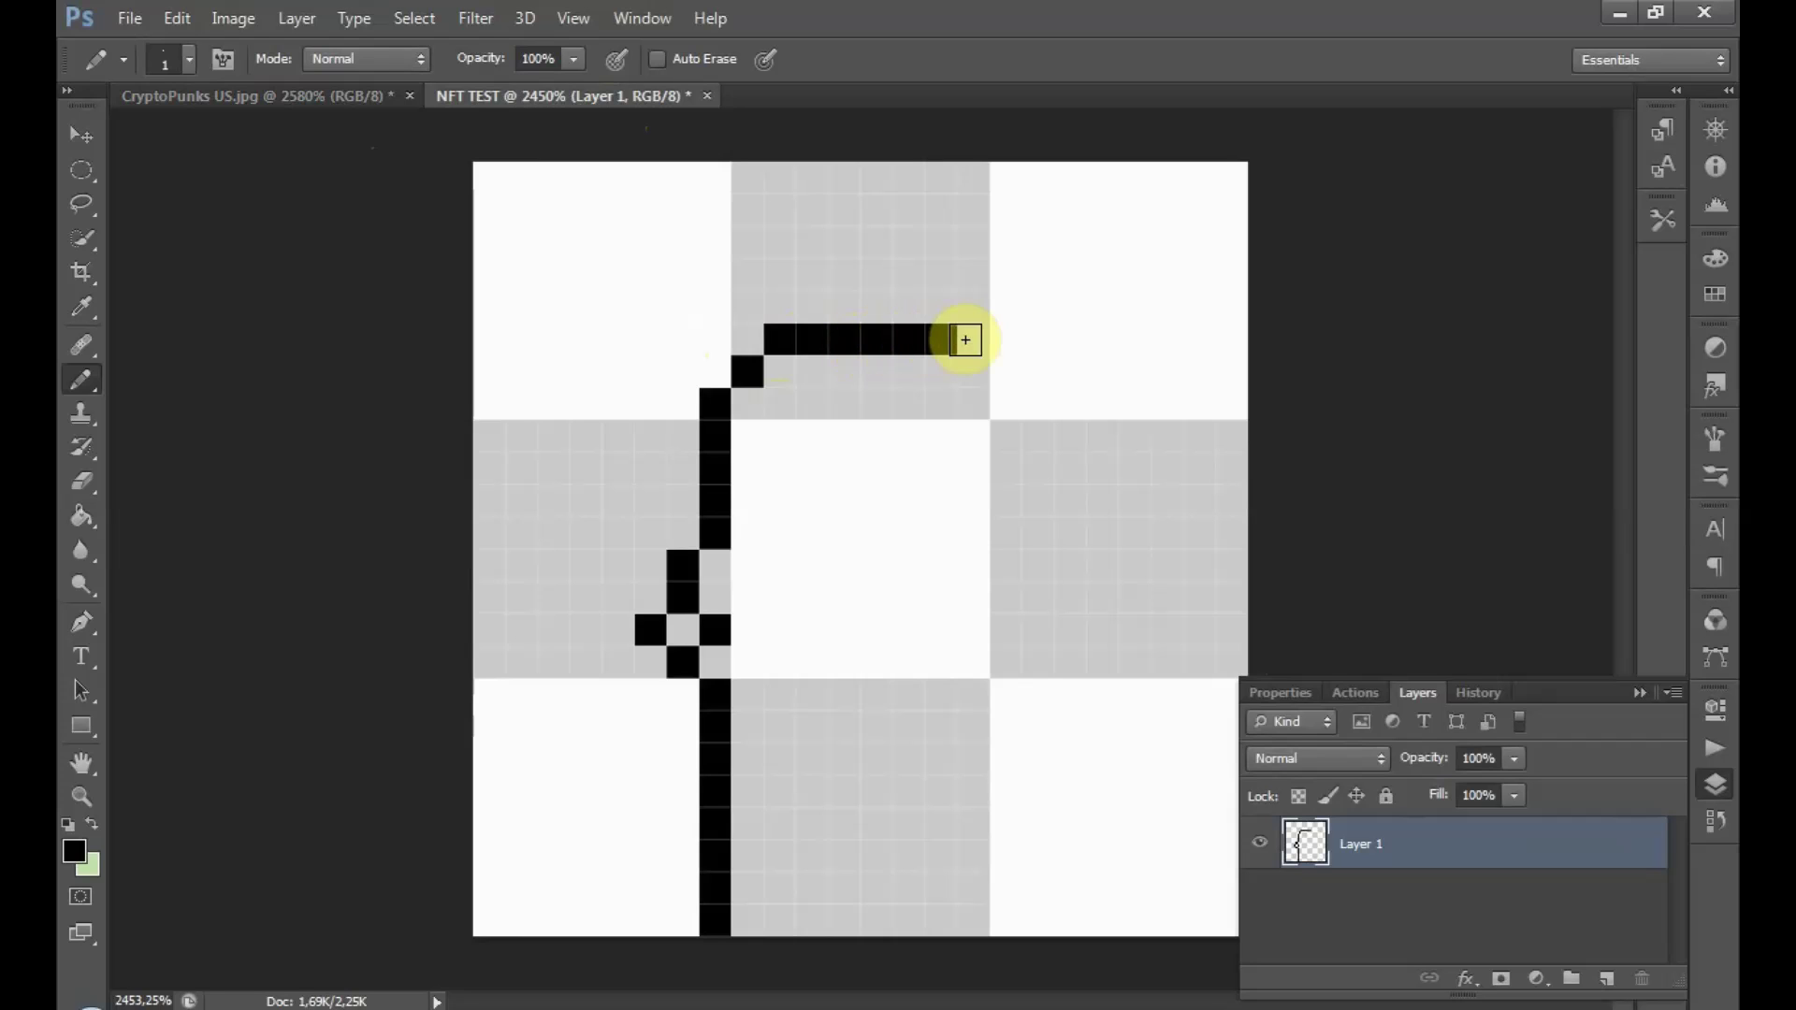
click(252, 97)
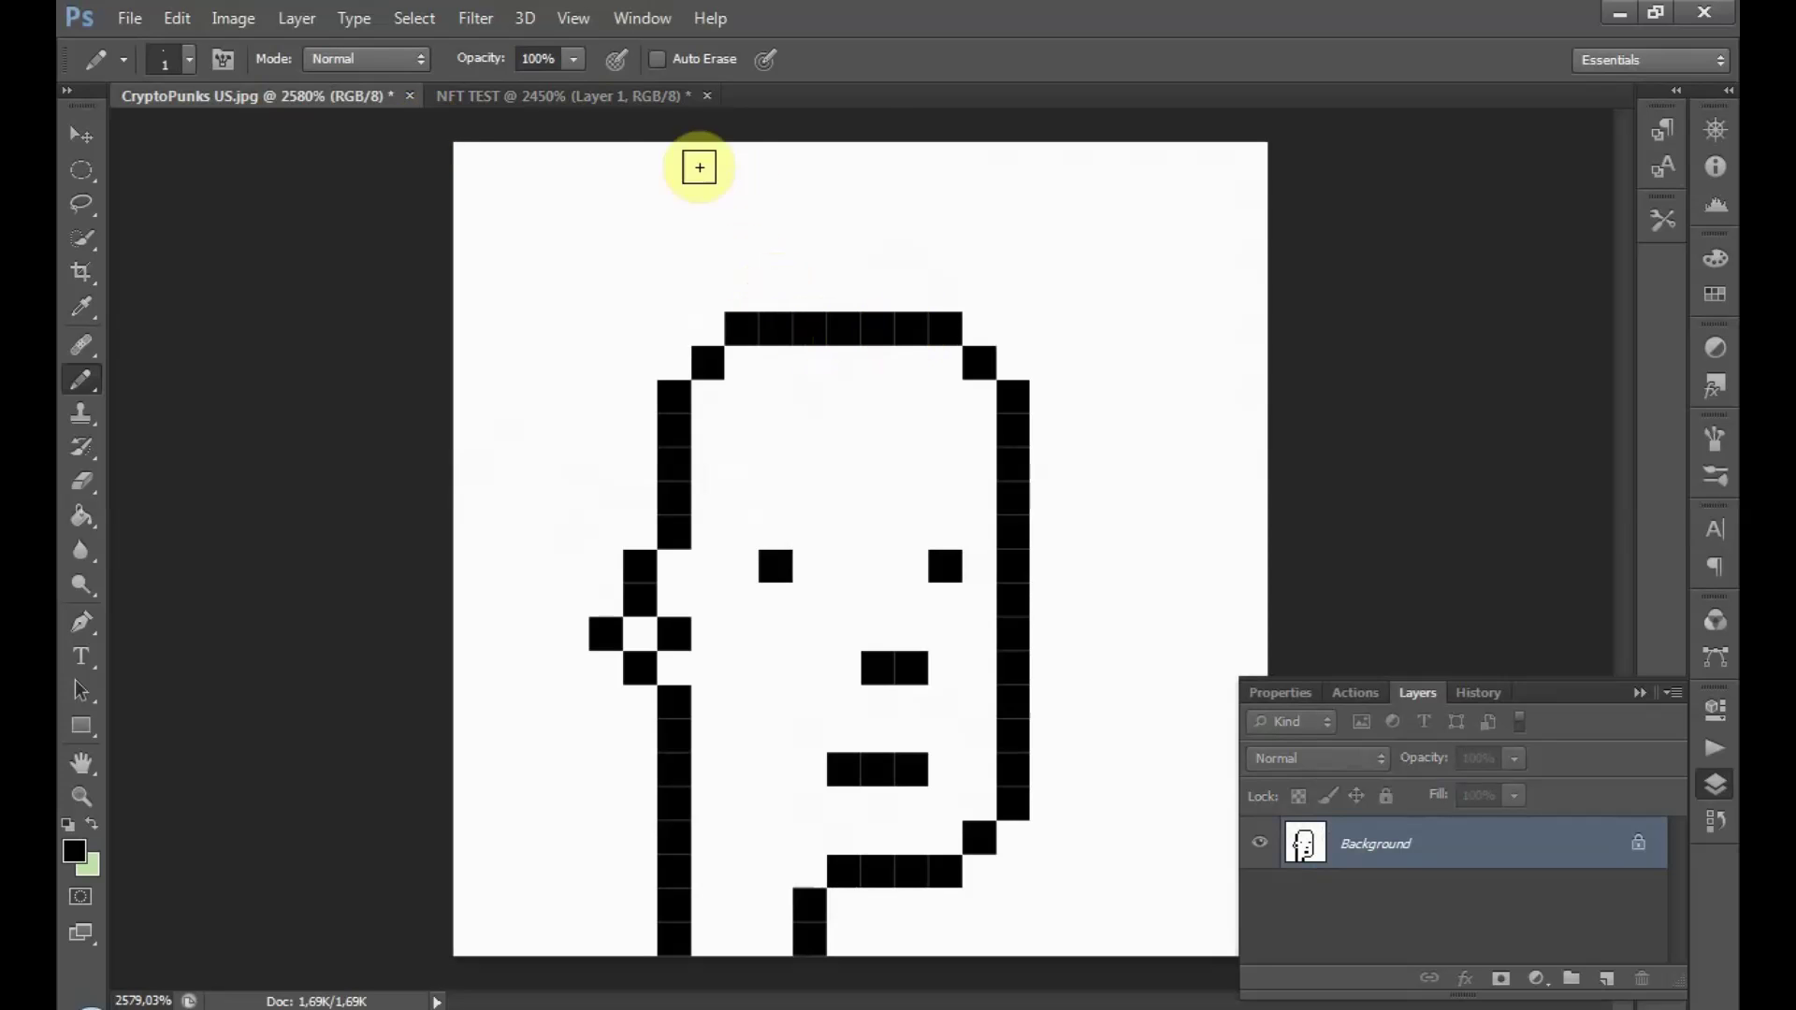
click(573, 96)
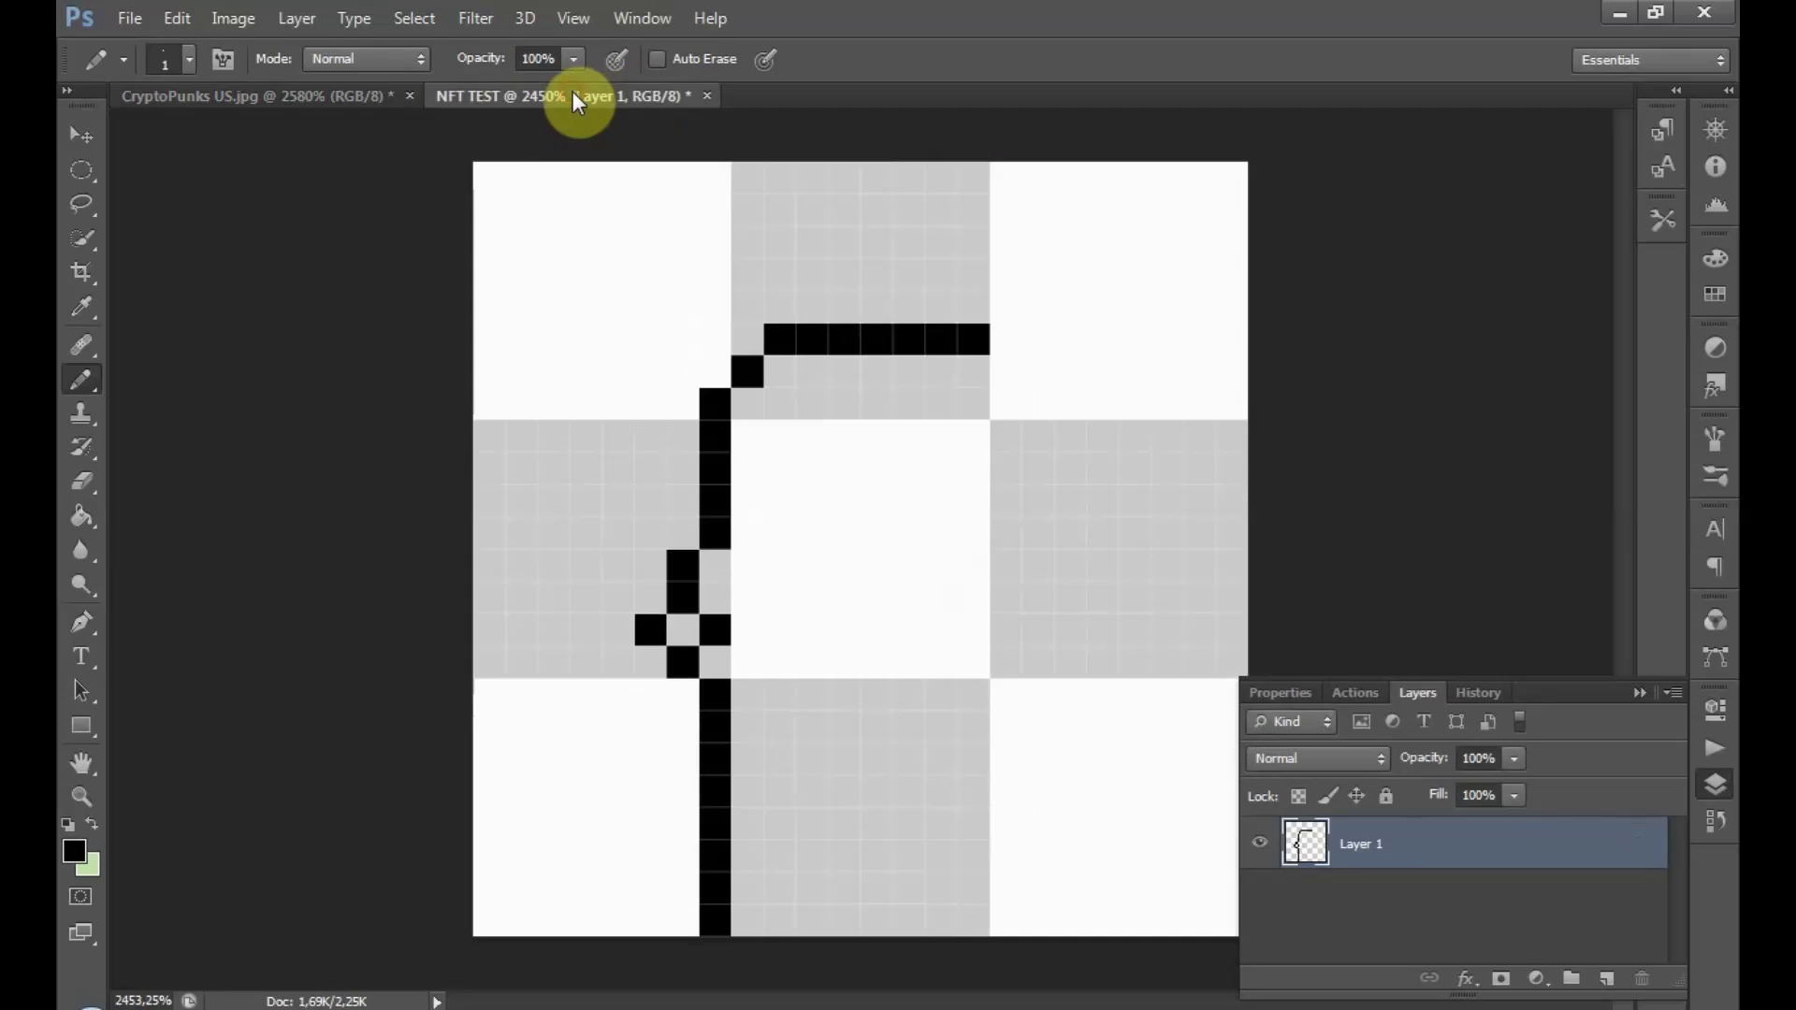
click(1010, 335)
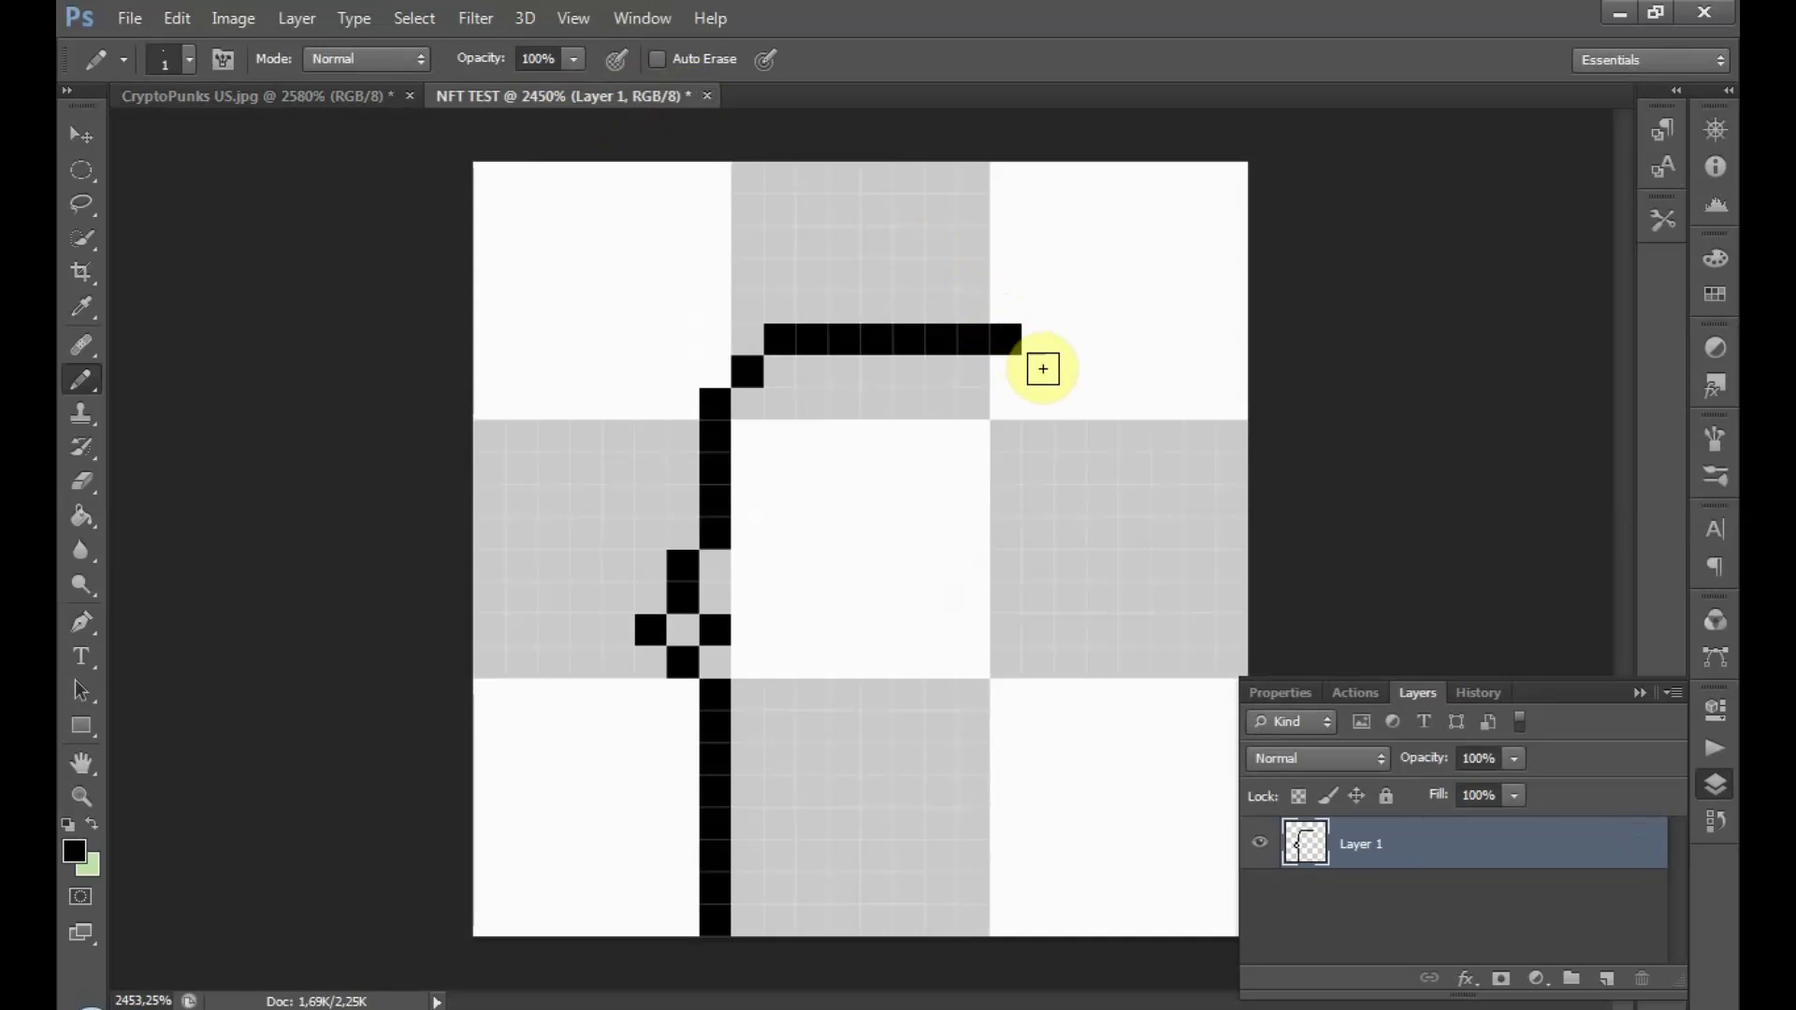
click(1074, 405)
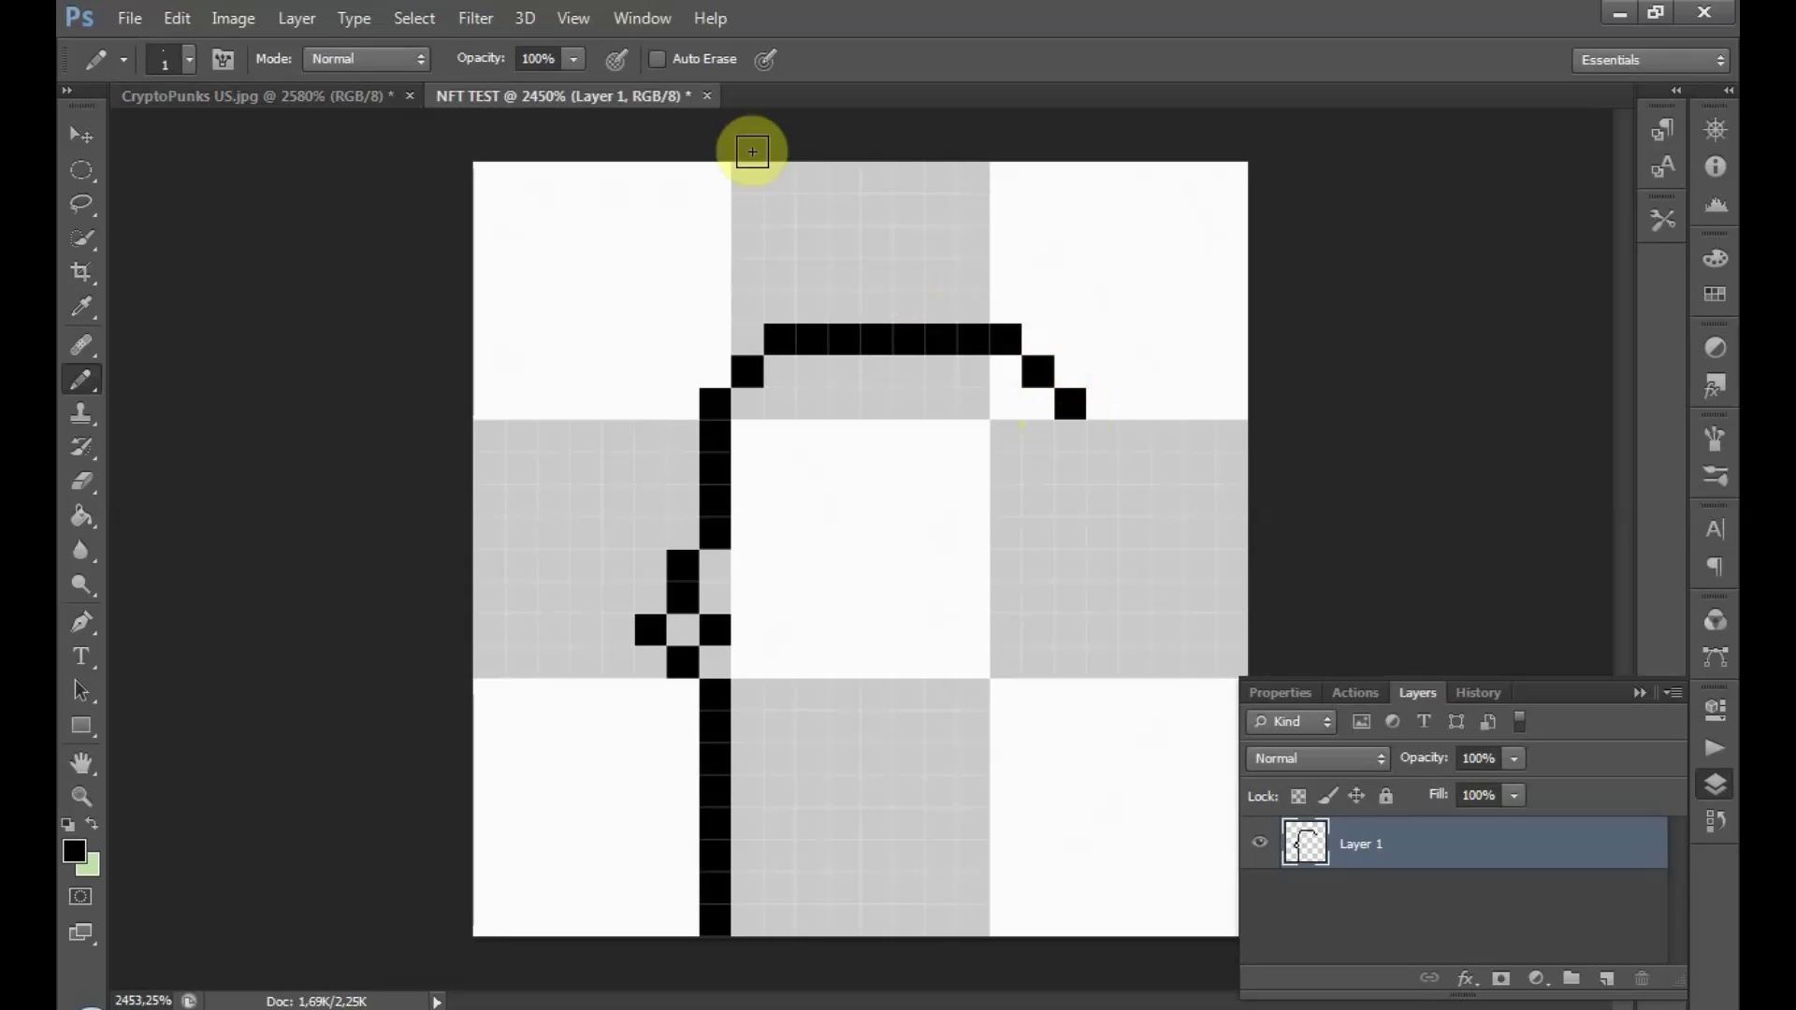
- Draw the right side of the head as a downward pixel column
click(360, 101)
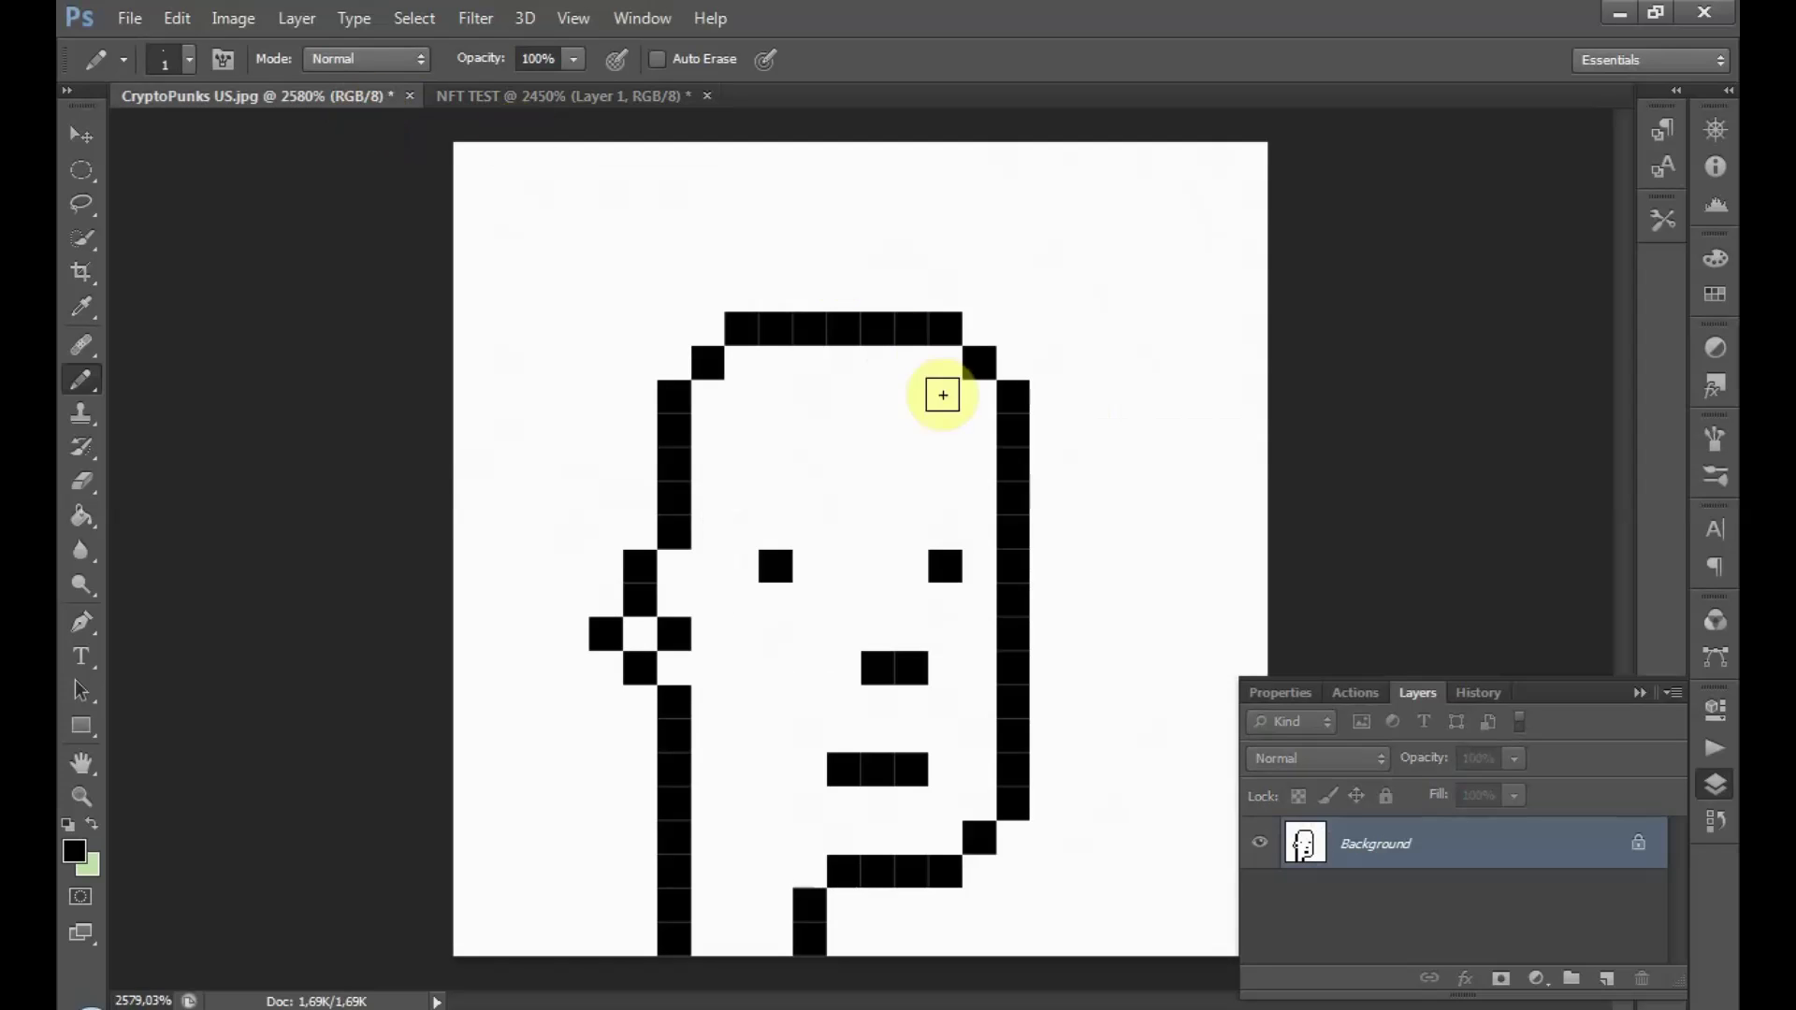
click(1016, 793)
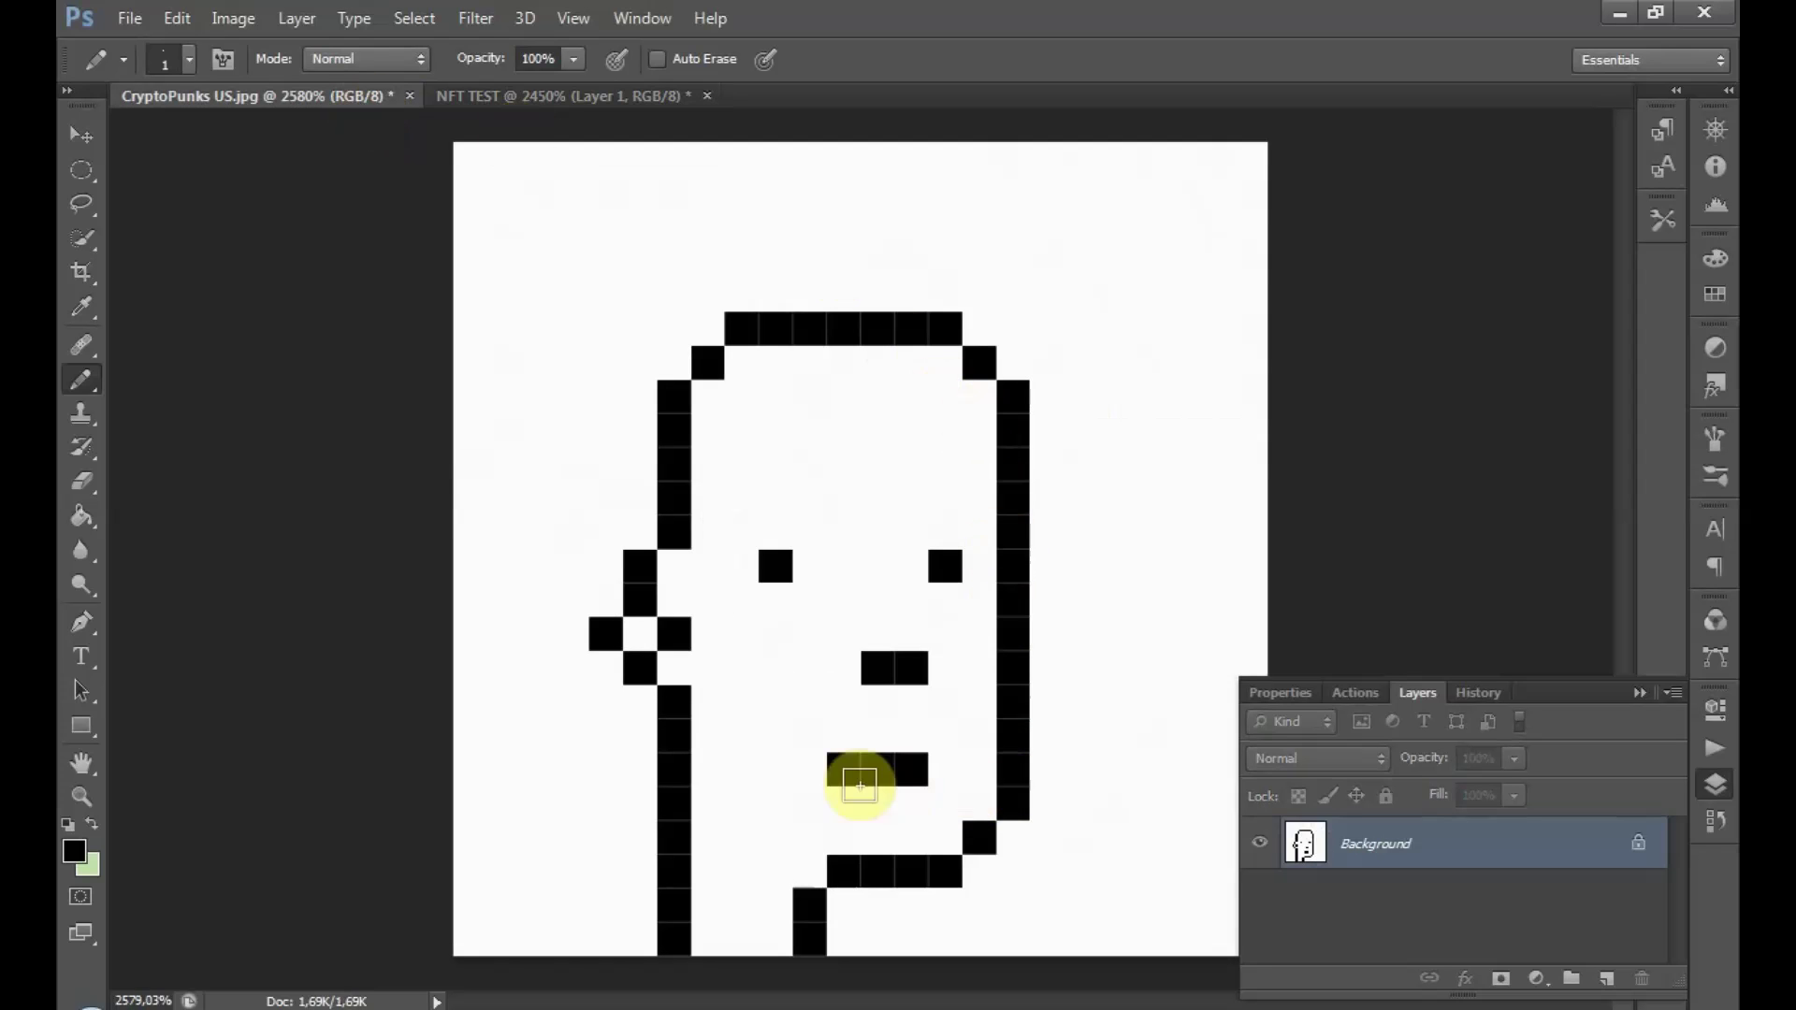
click(561, 95)
click(1069, 401)
drag(1073, 427, 1072, 773)
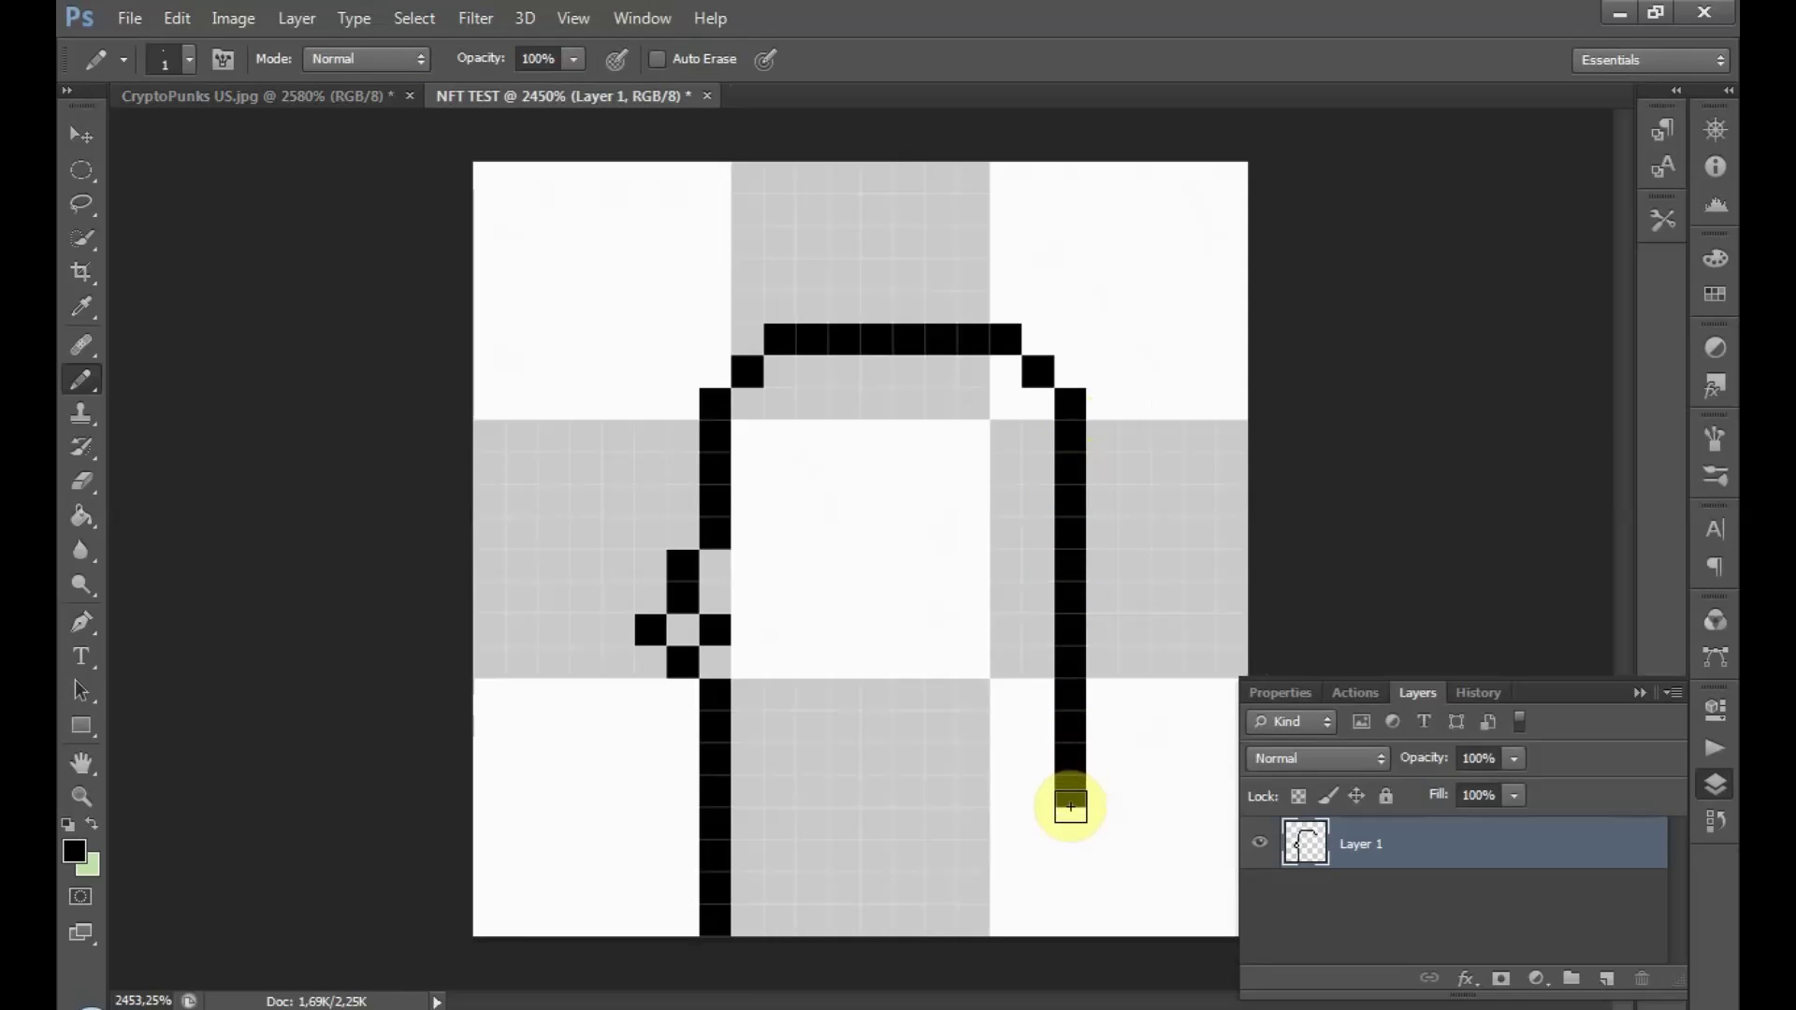
drag(1069, 805, 1070, 822)
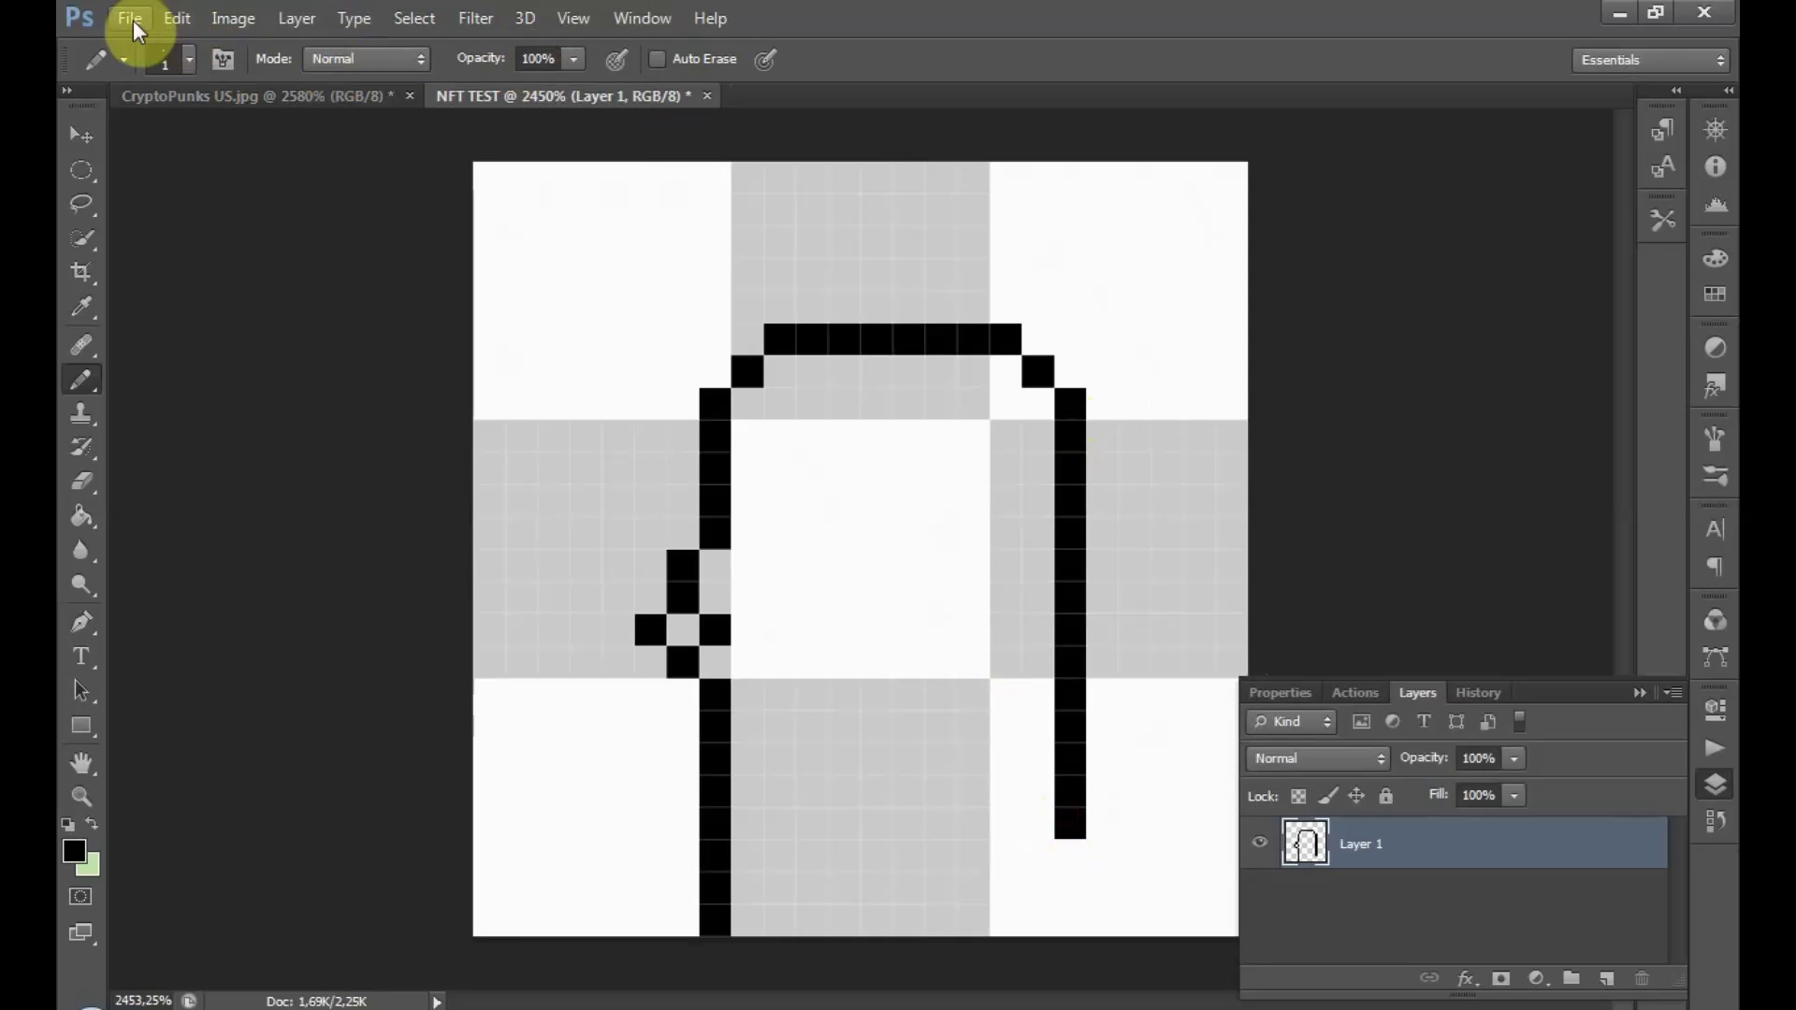
- Undo two misplaced right-side strokes and redraw the right edge down to the jaw
click(174, 19)
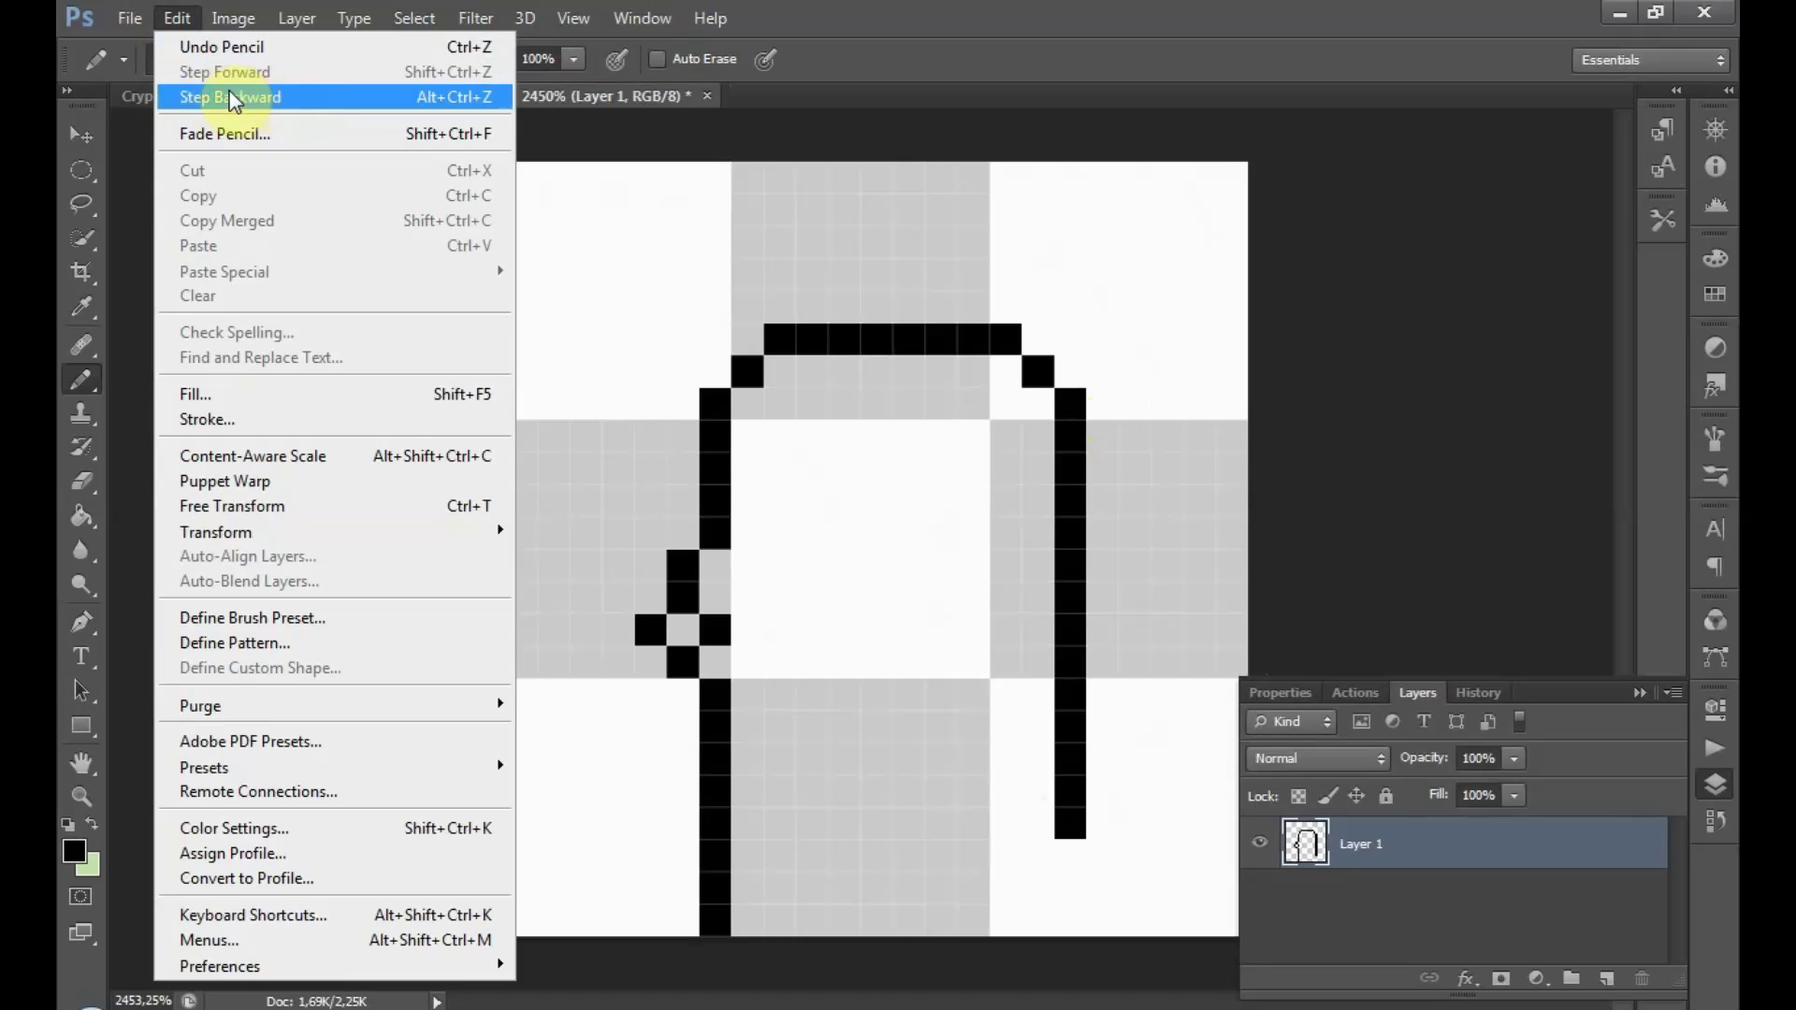
click(230, 97)
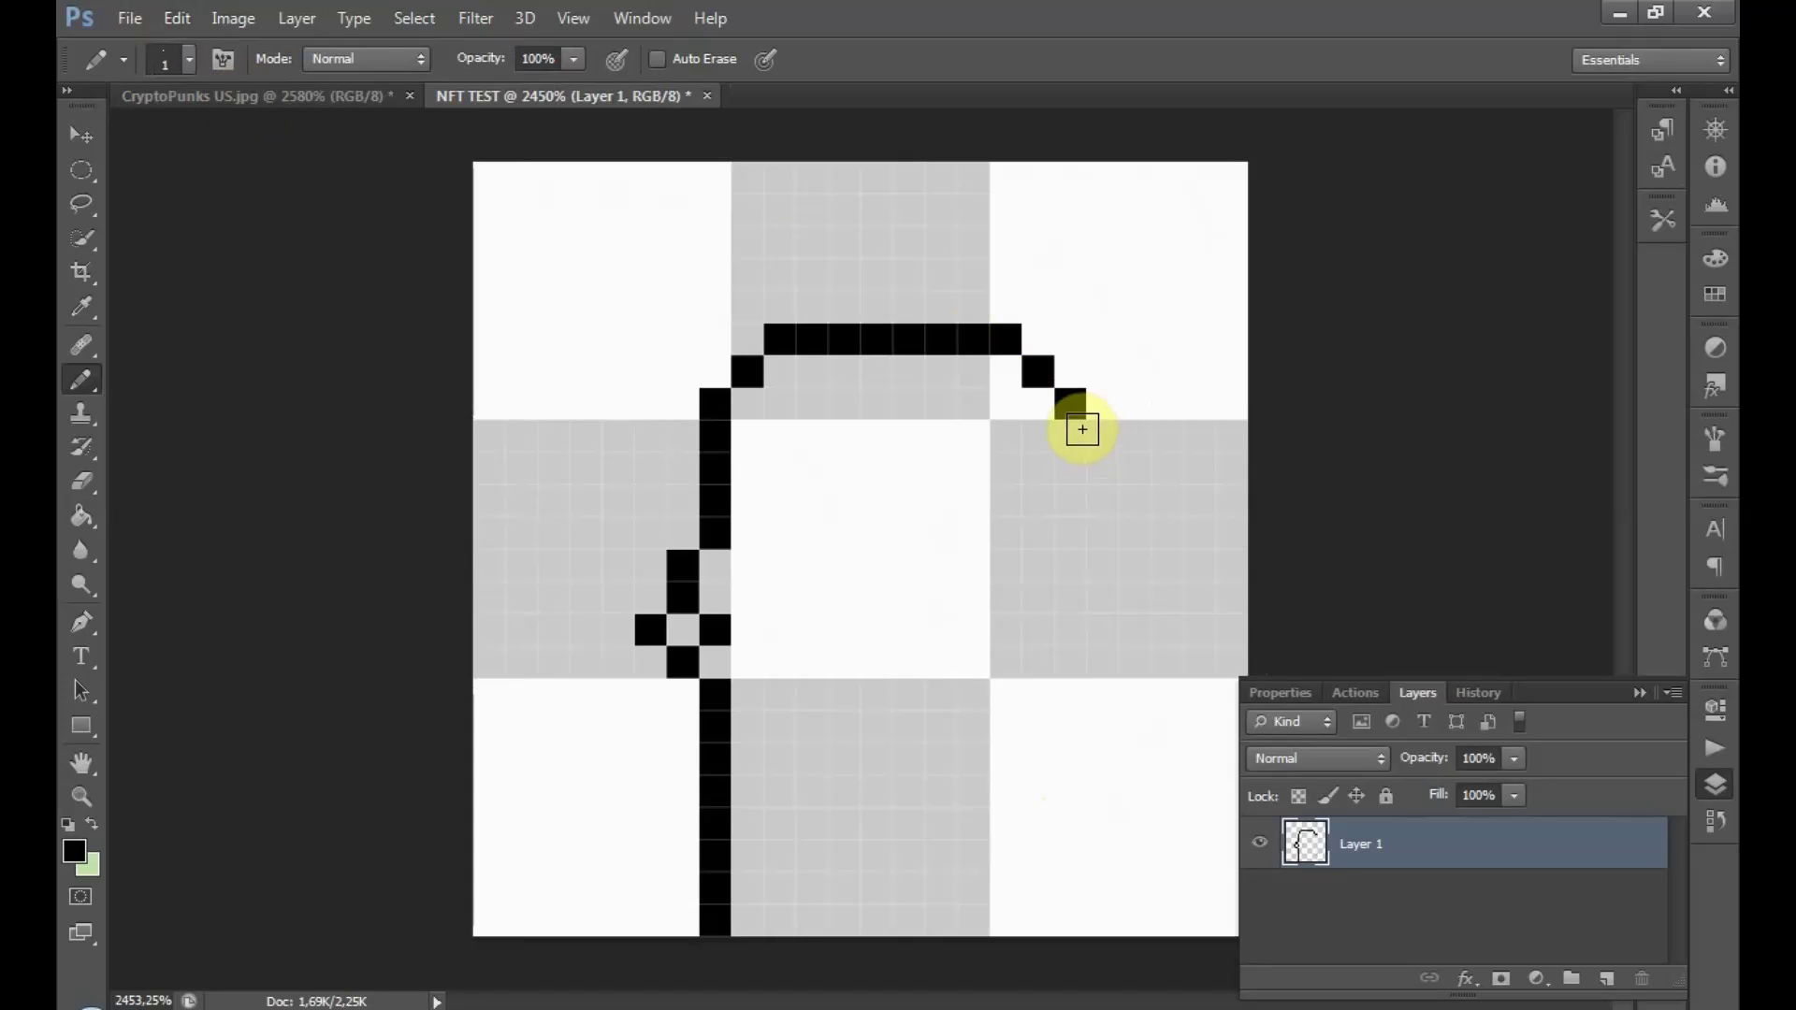
drag(1079, 422, 1088, 712)
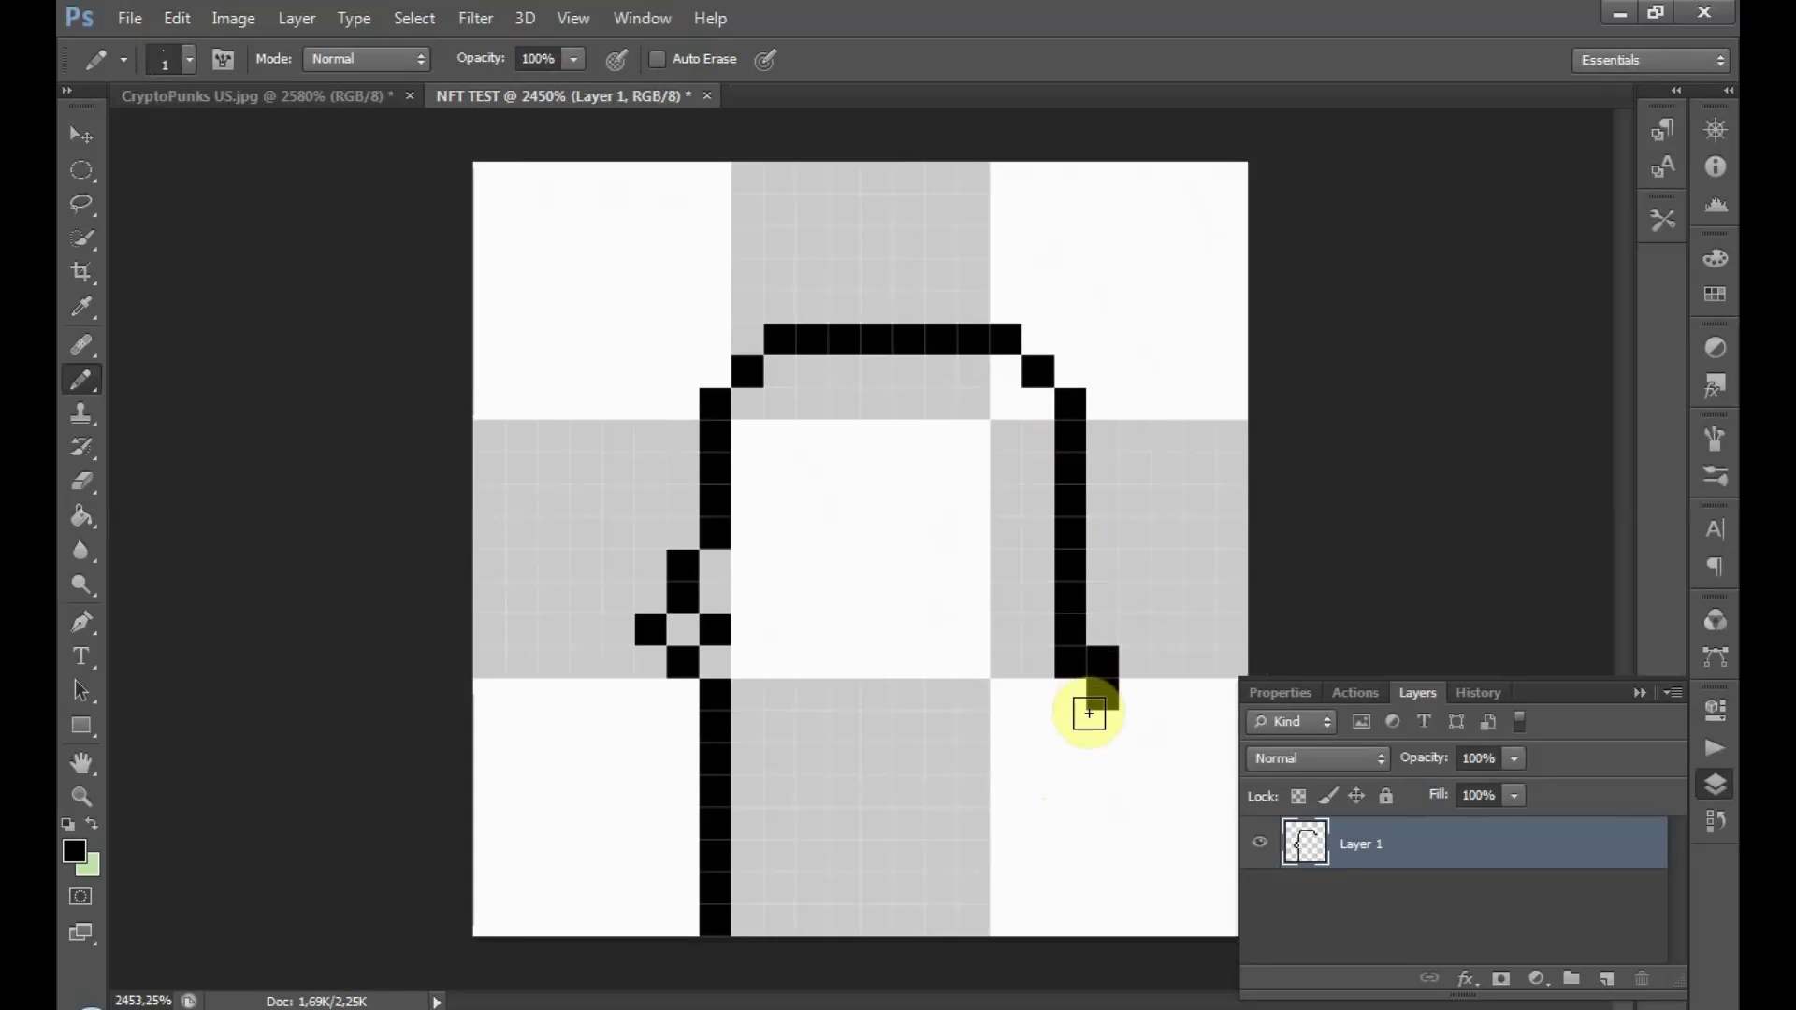
click(177, 25)
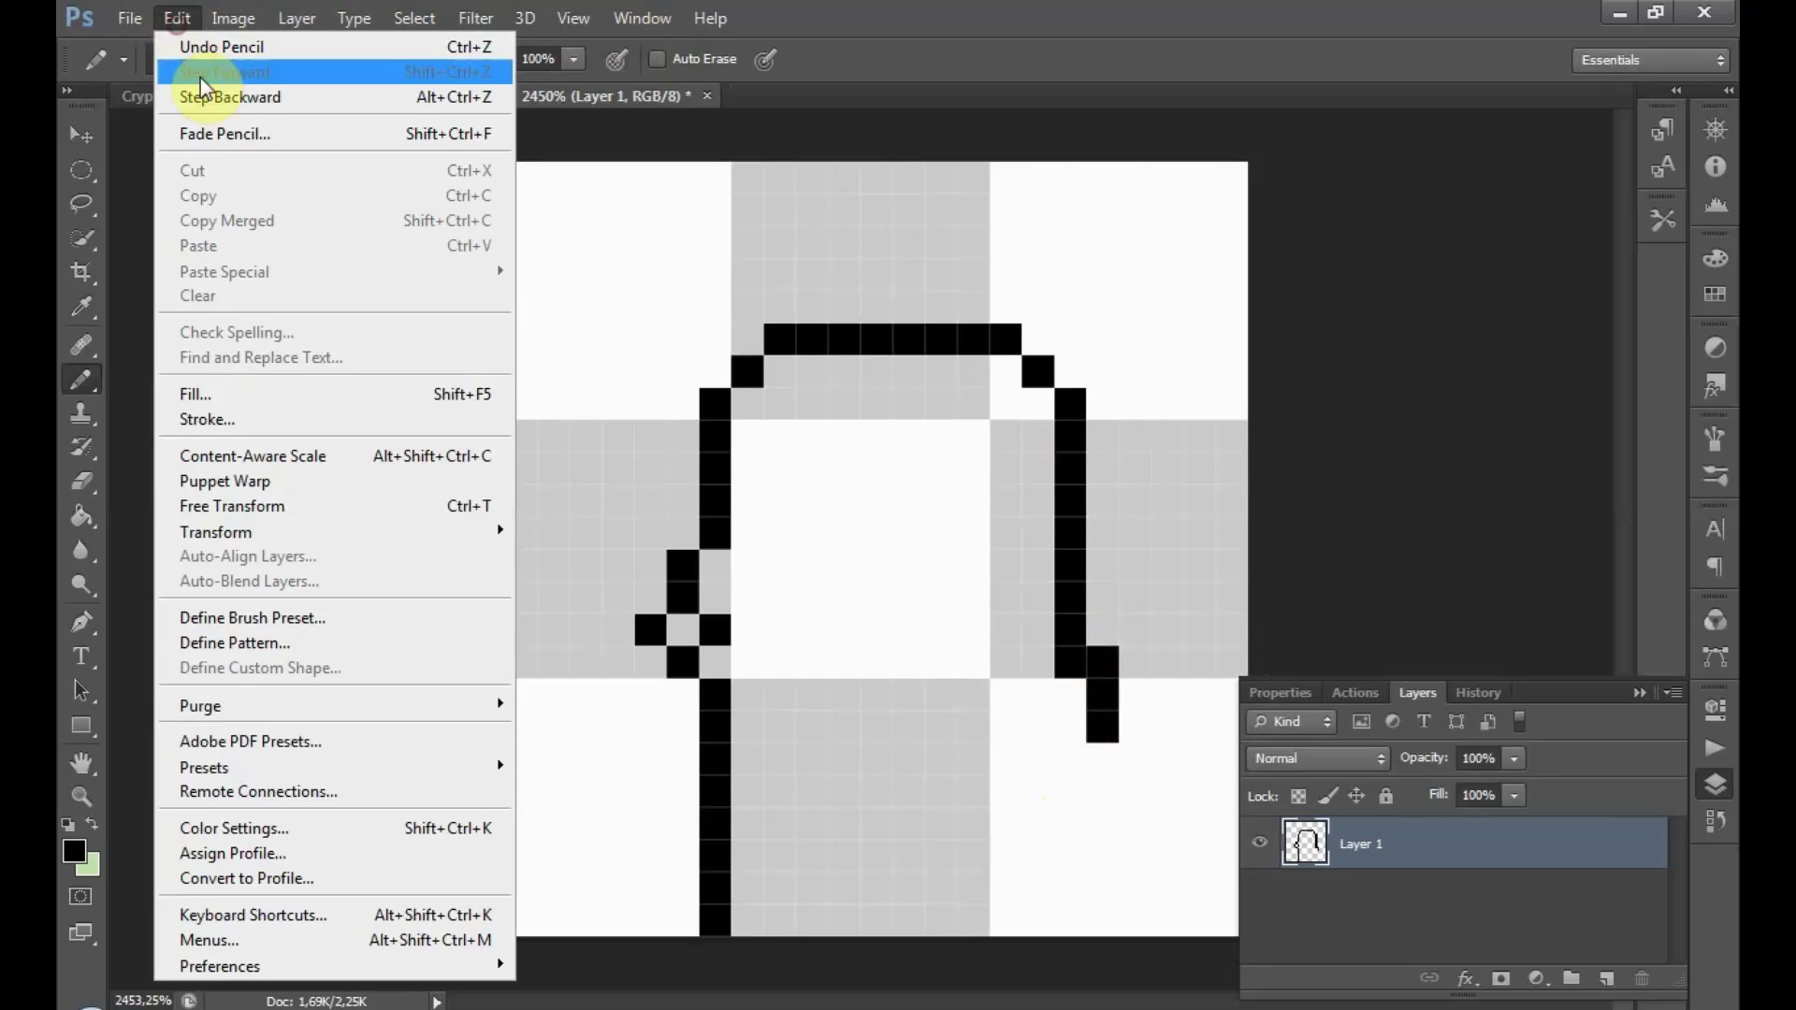
click(214, 99)
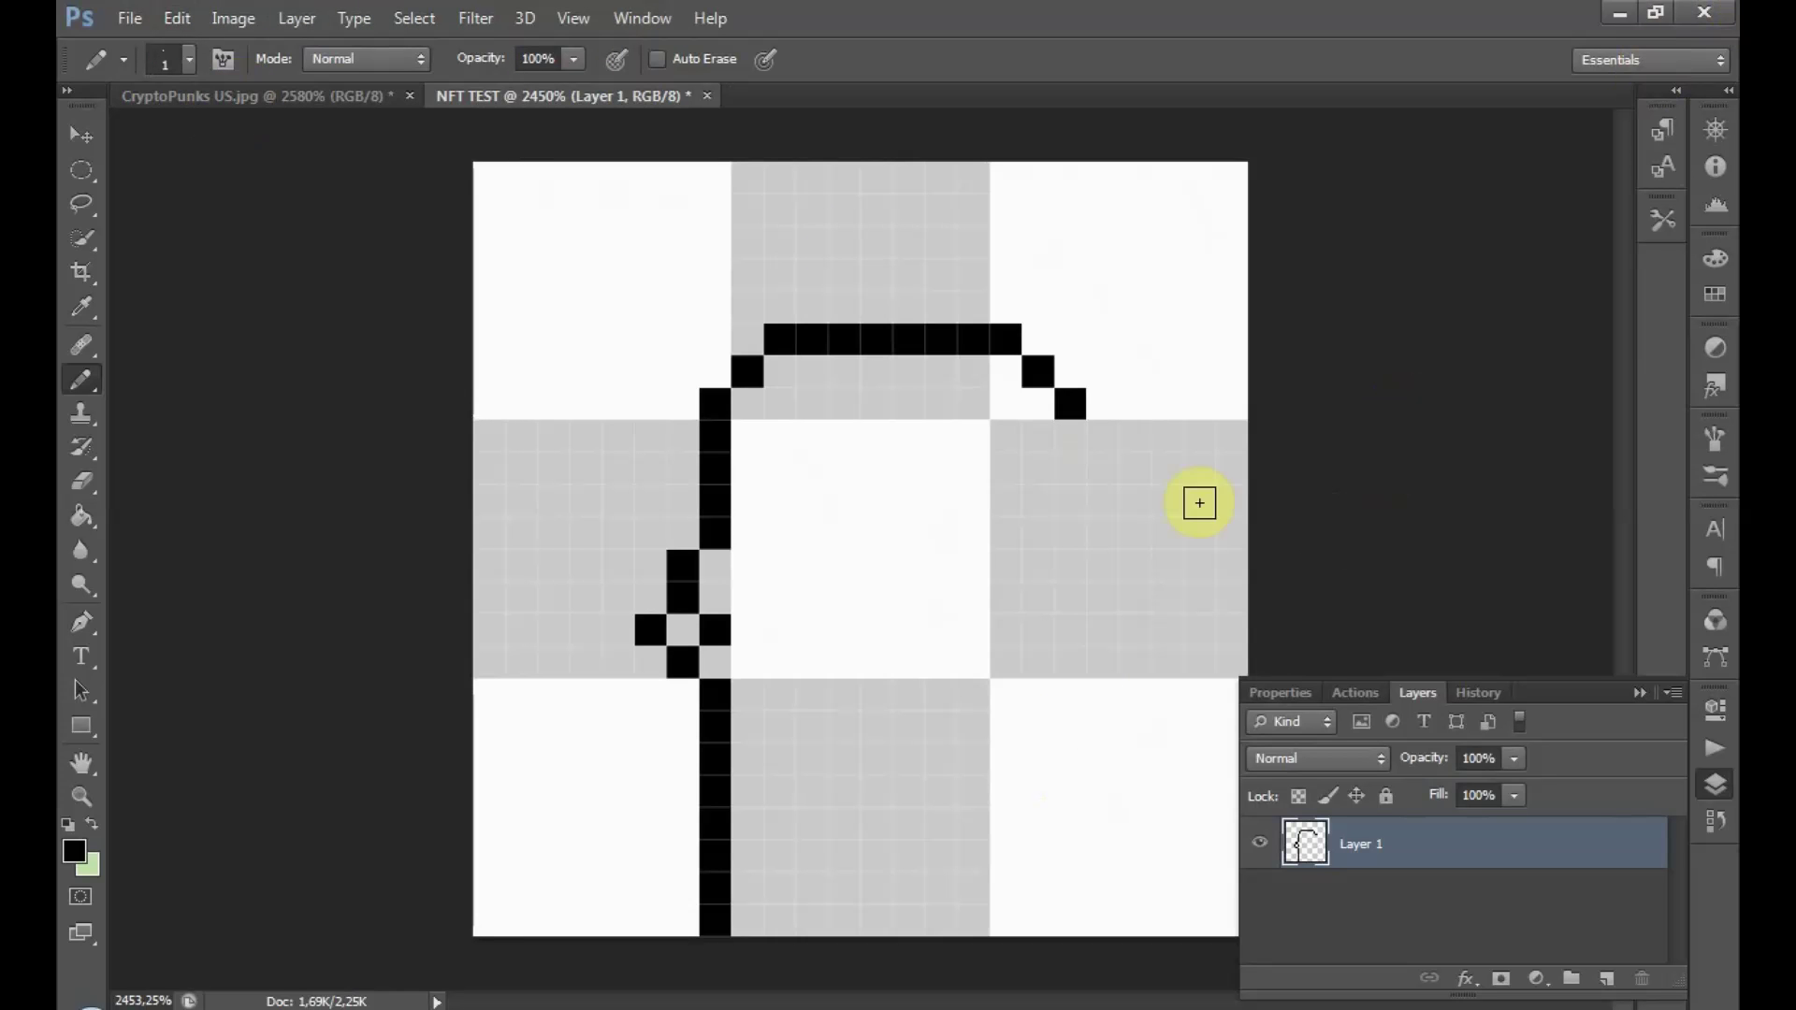
drag(1068, 437, 1068, 792)
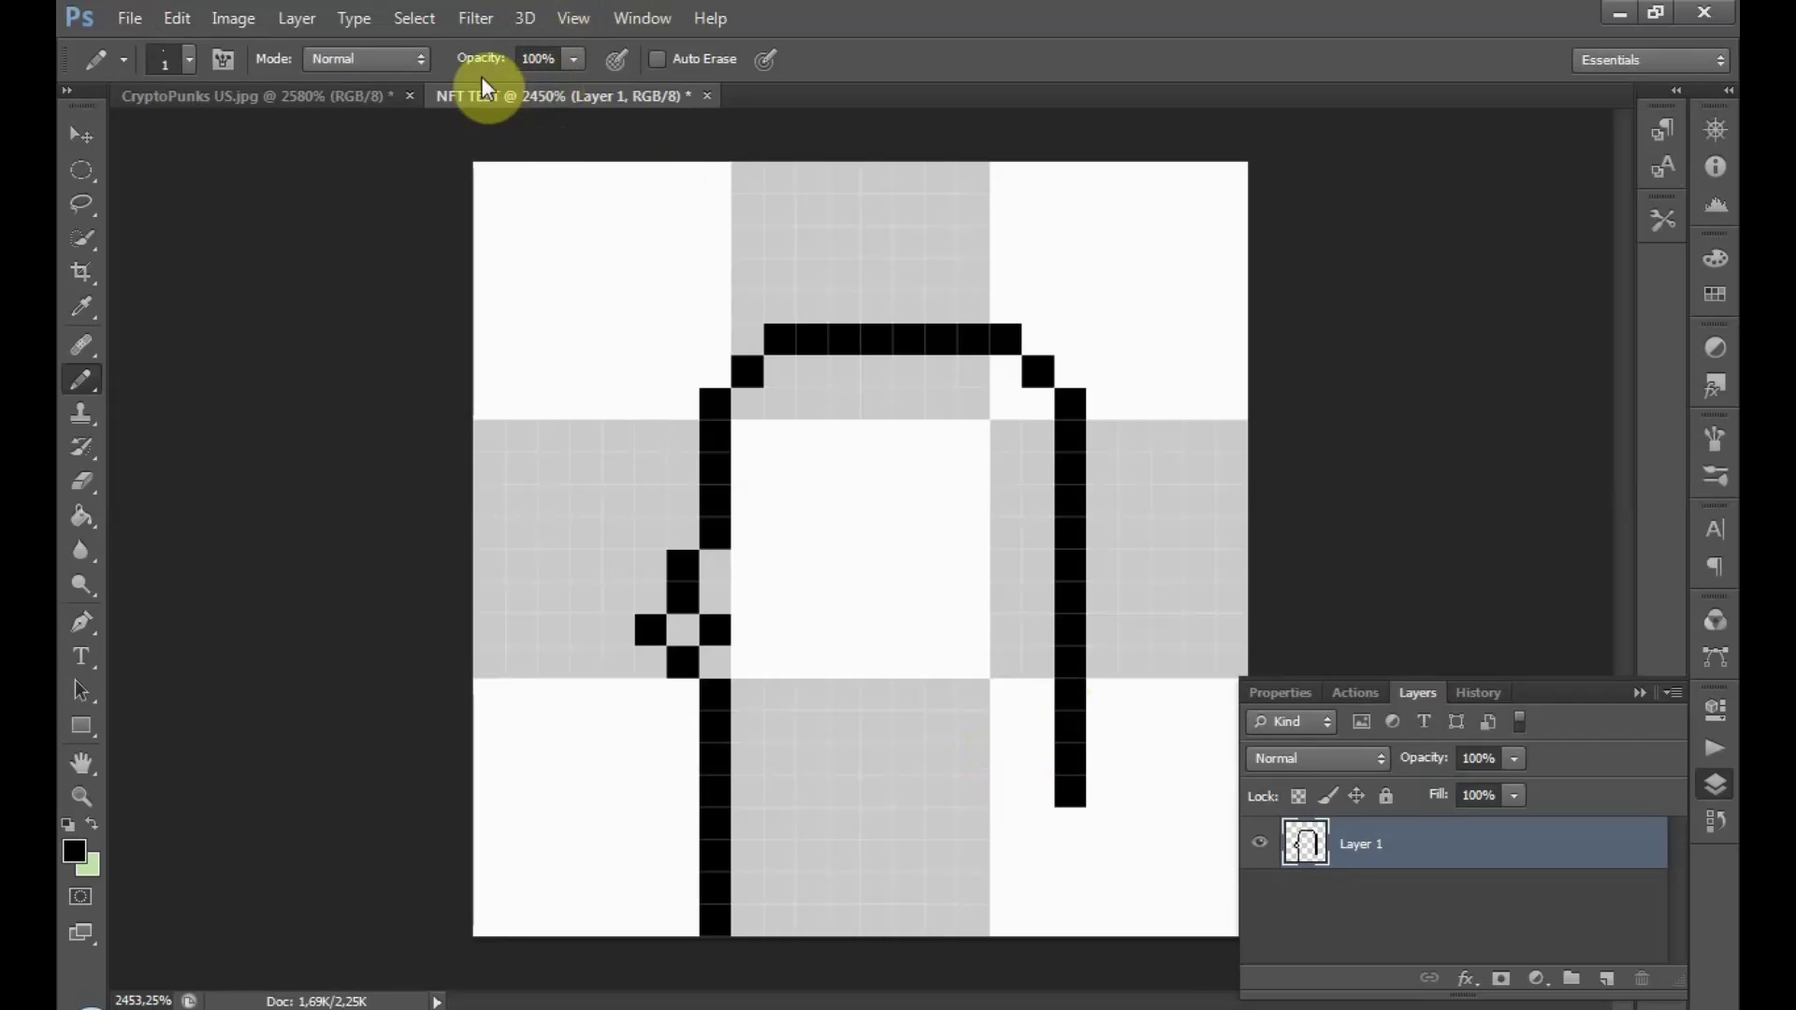
click(367, 93)
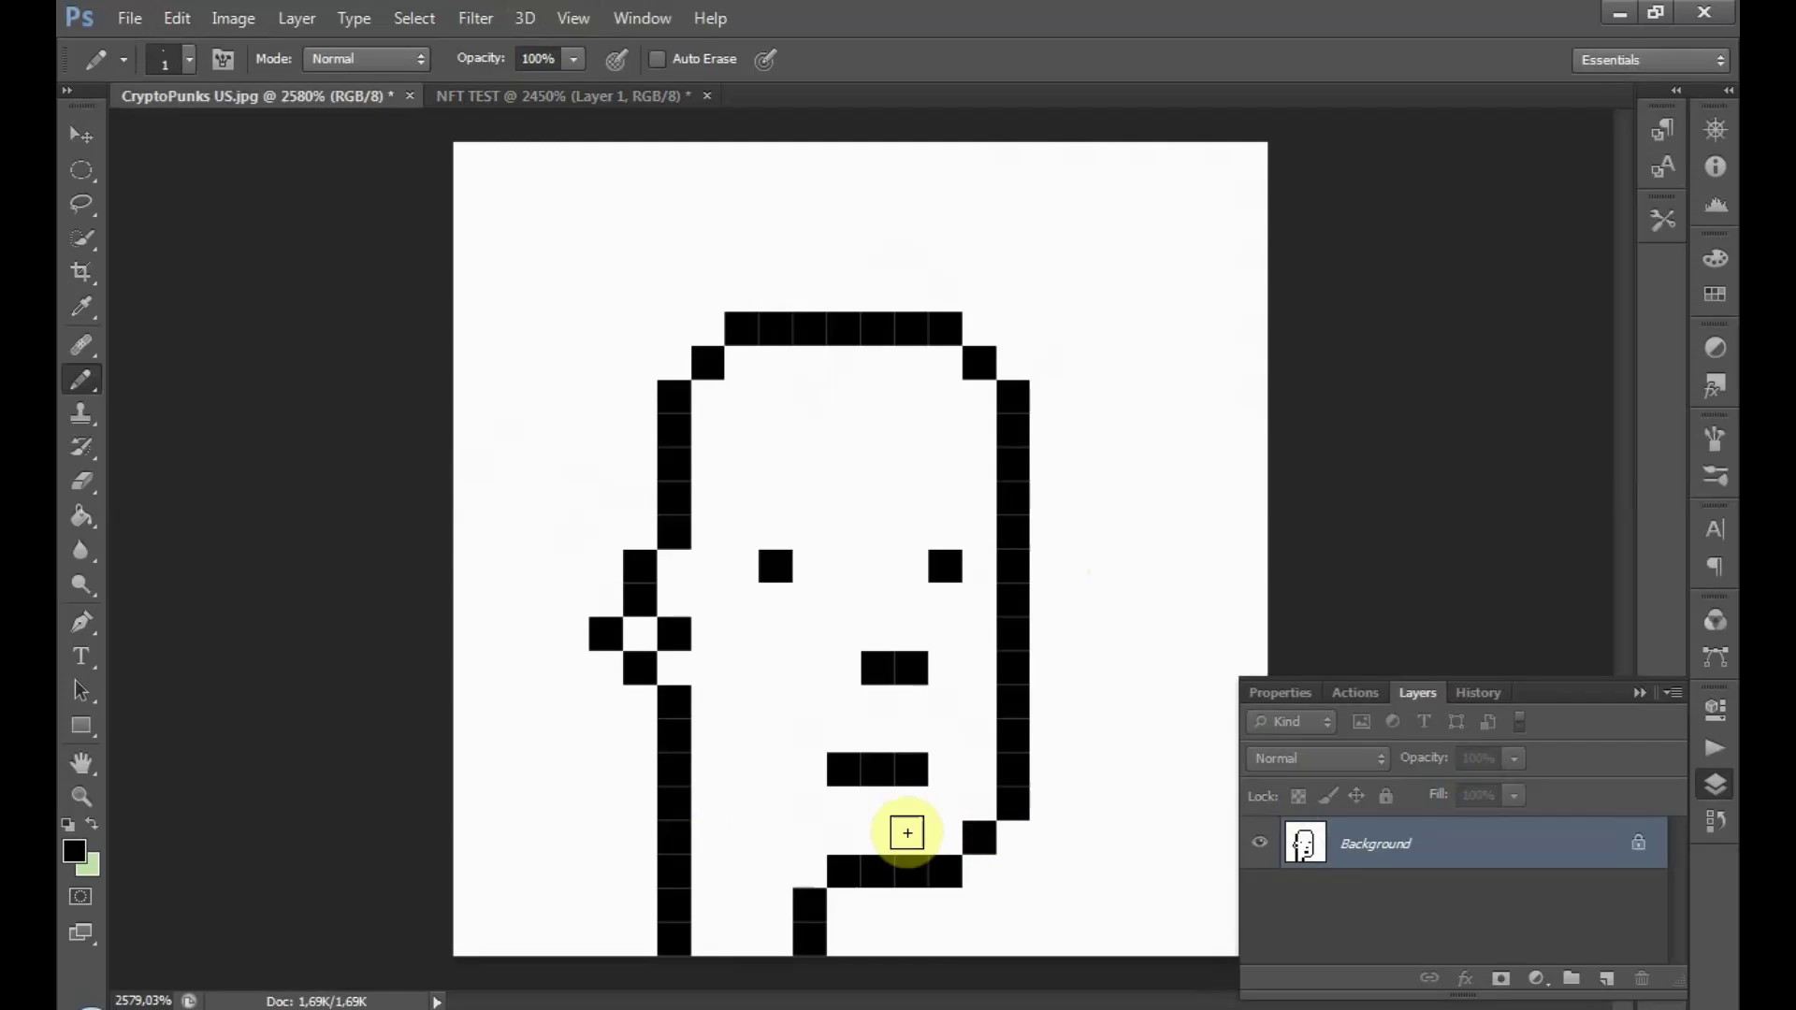
- Add the jaw corner pixel, a leftward chin line and the front neck edge below it
click(613, 99)
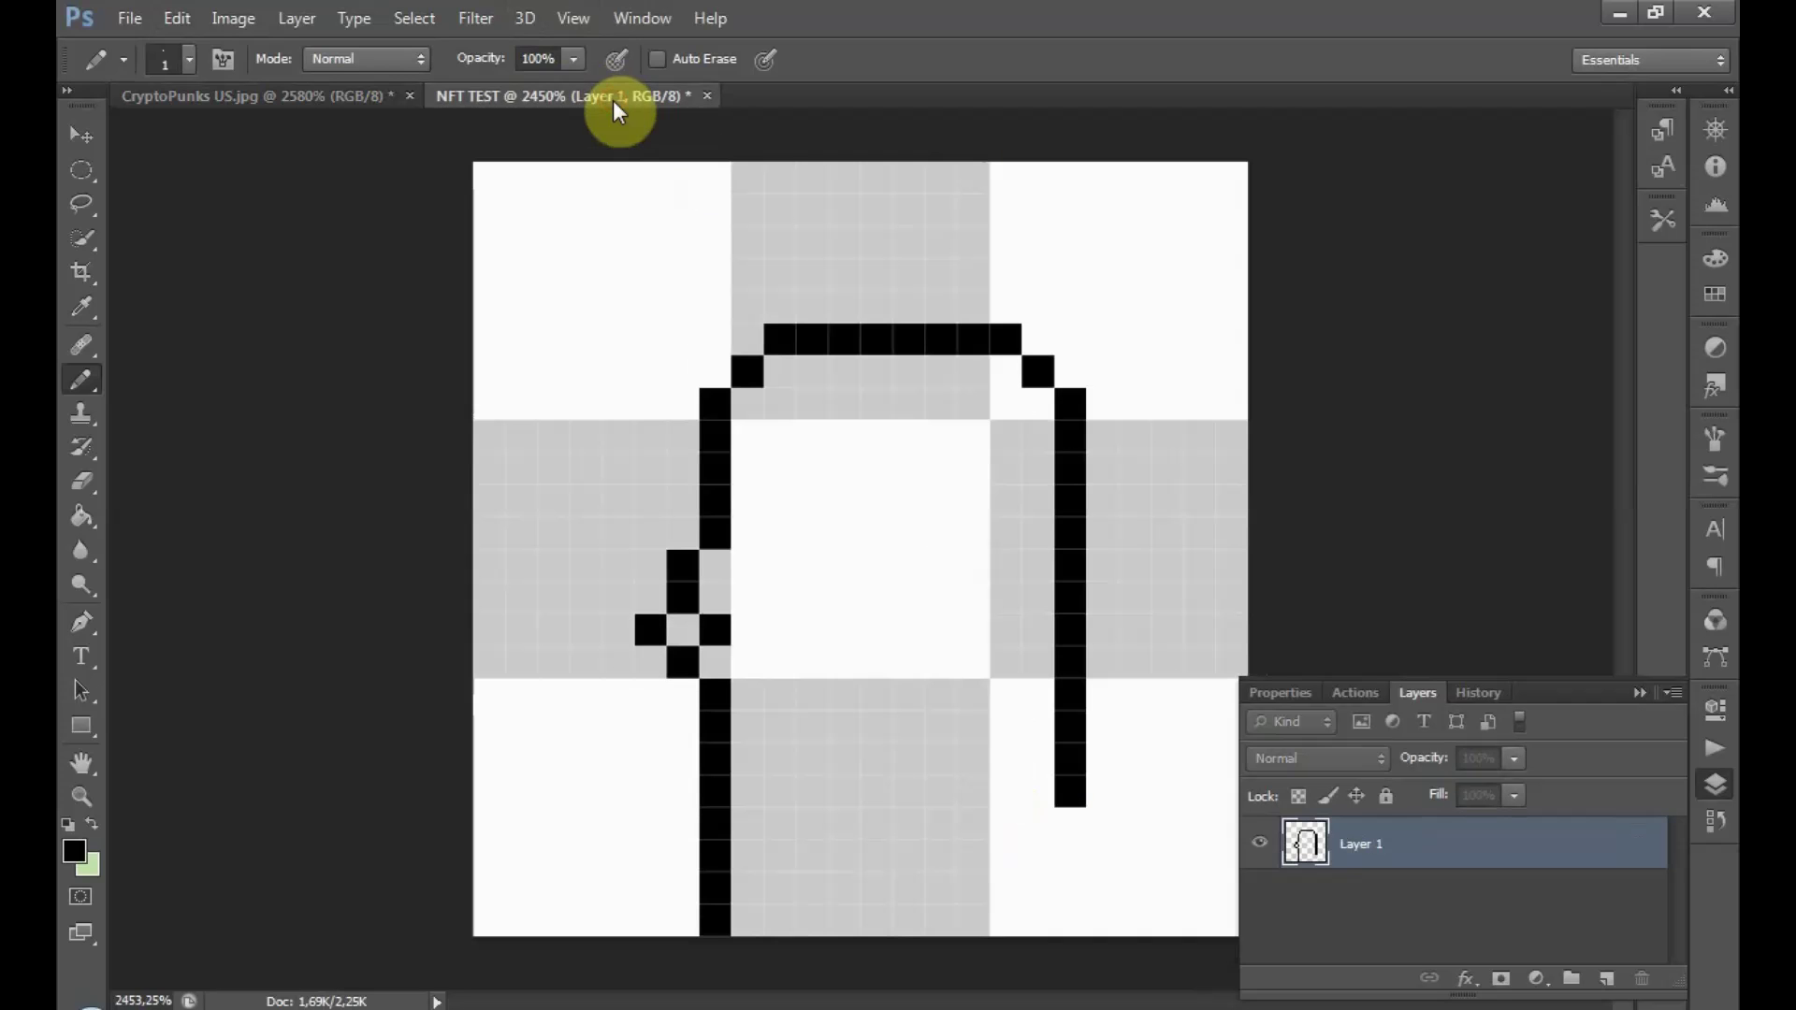
click(1040, 821)
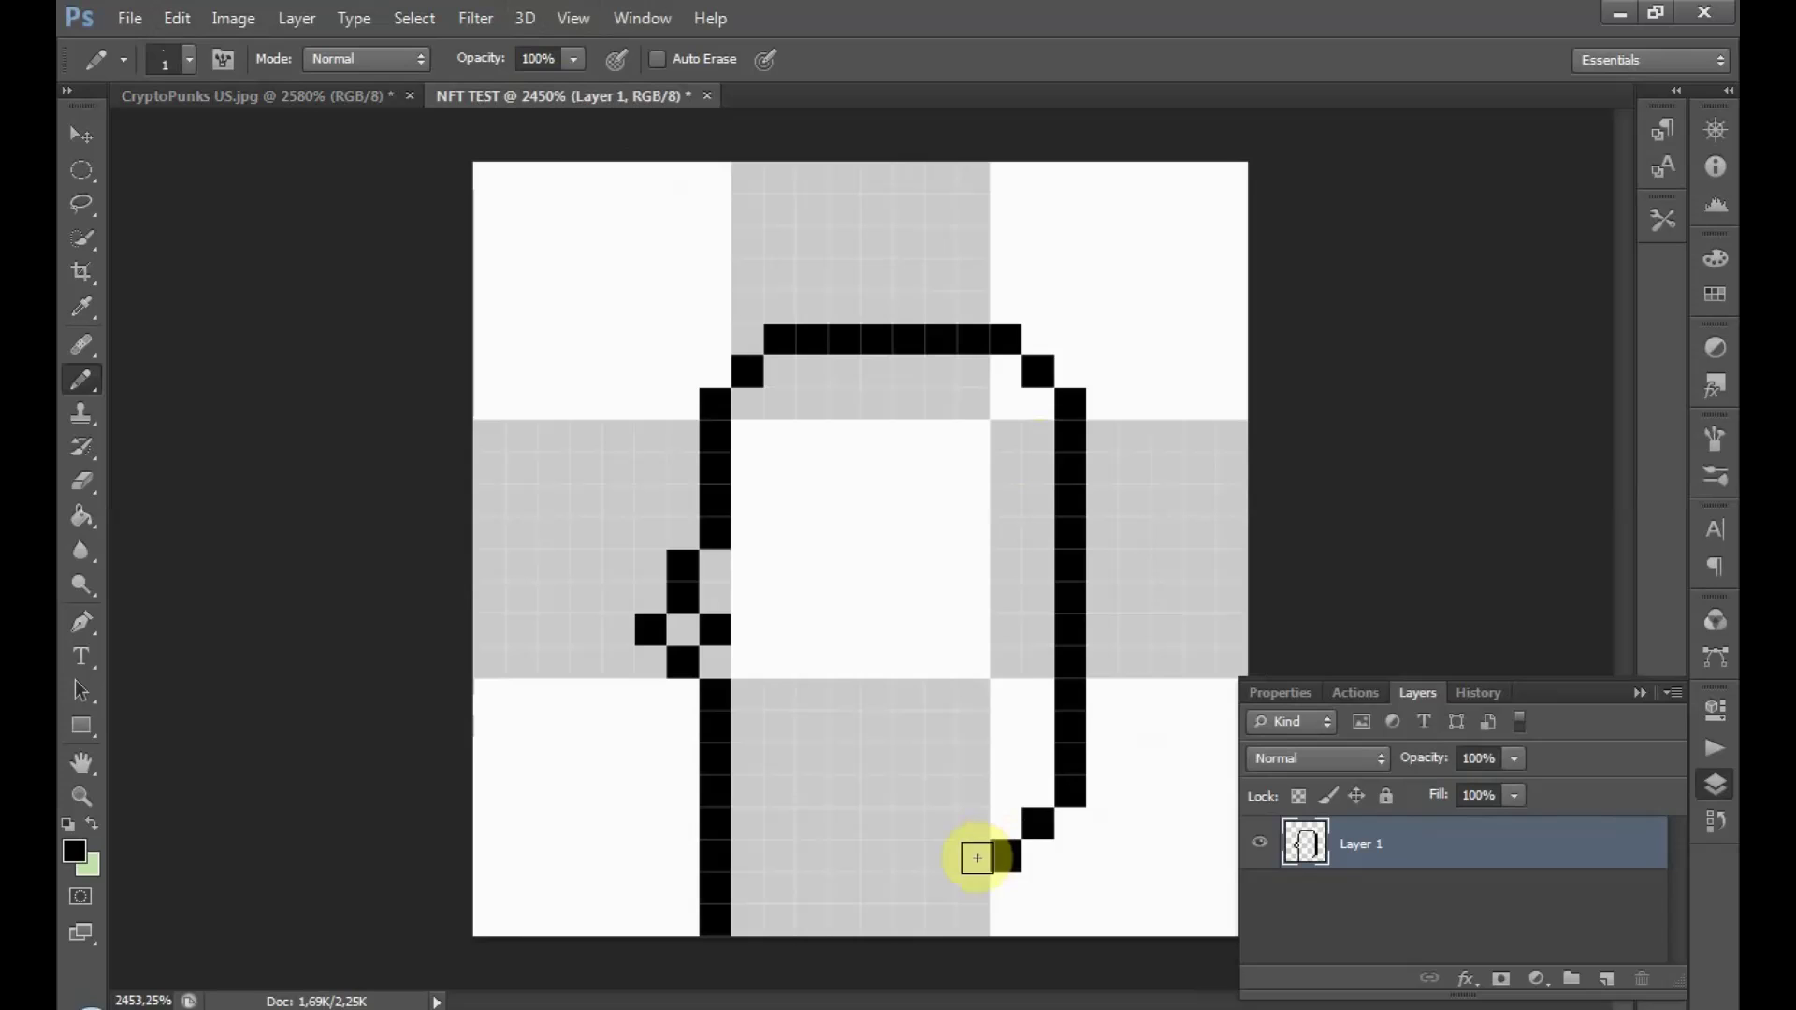
drag(968, 858, 908, 858)
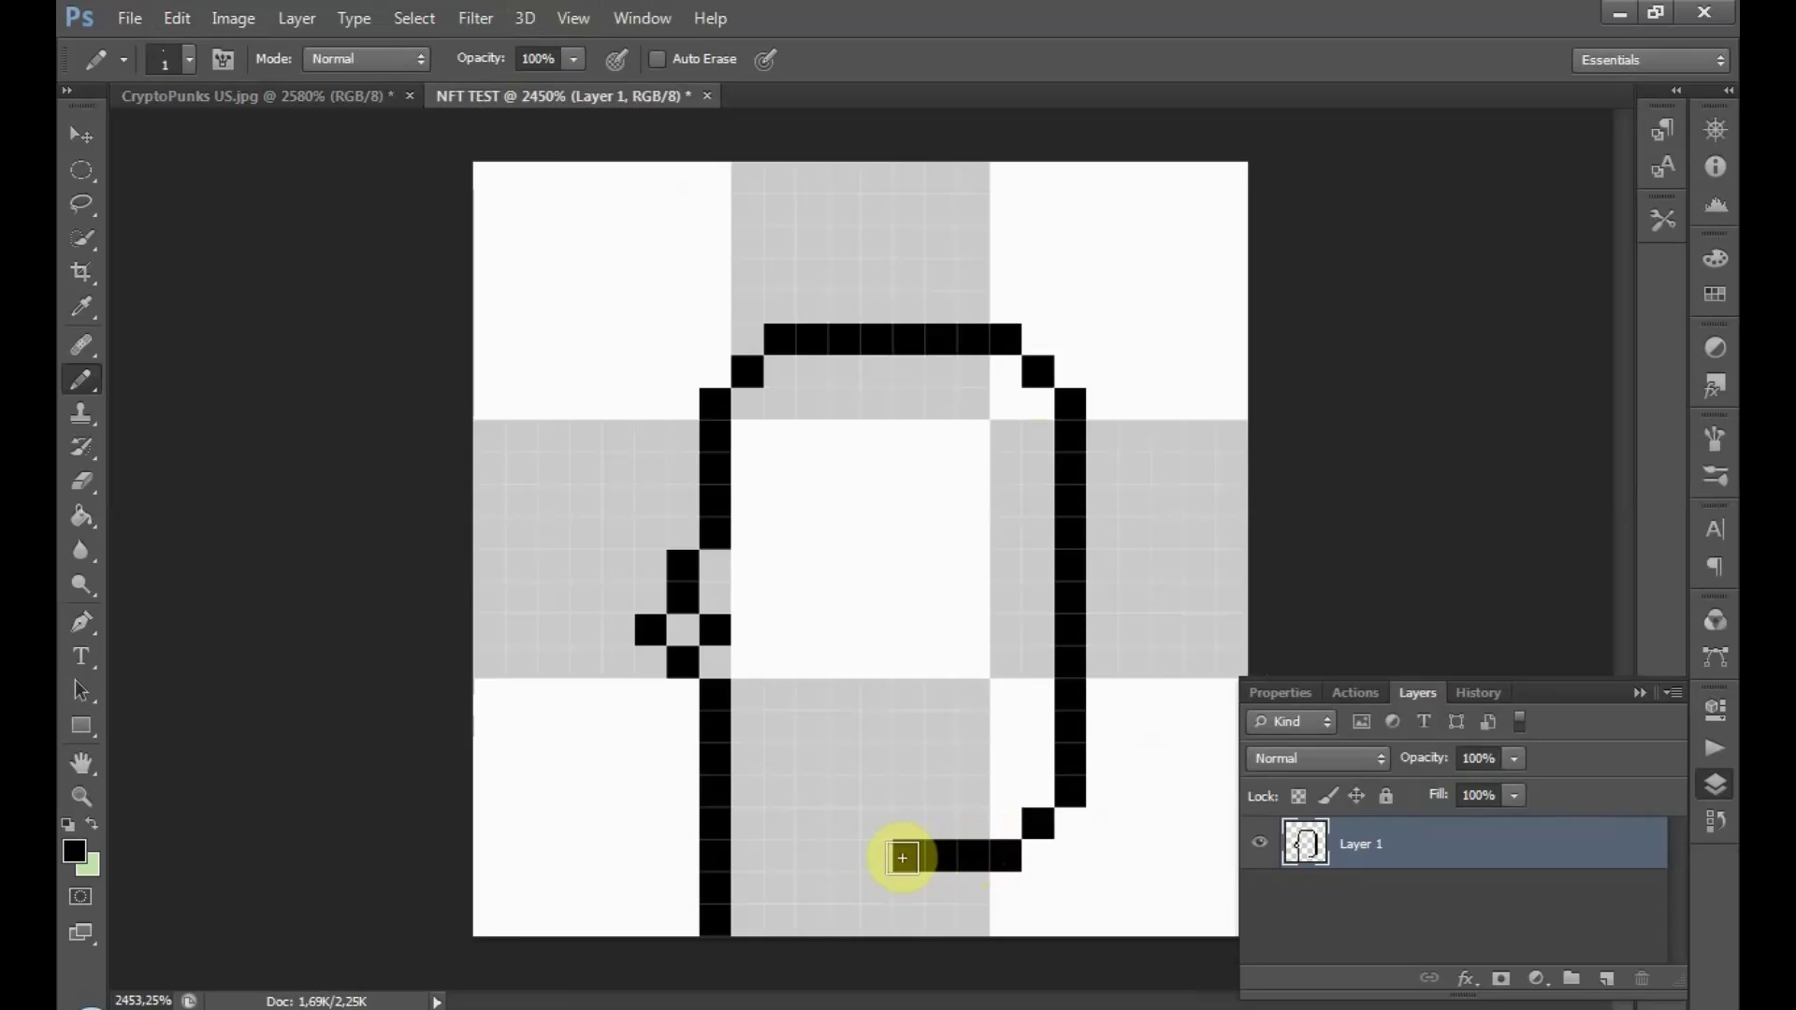
click(355, 97)
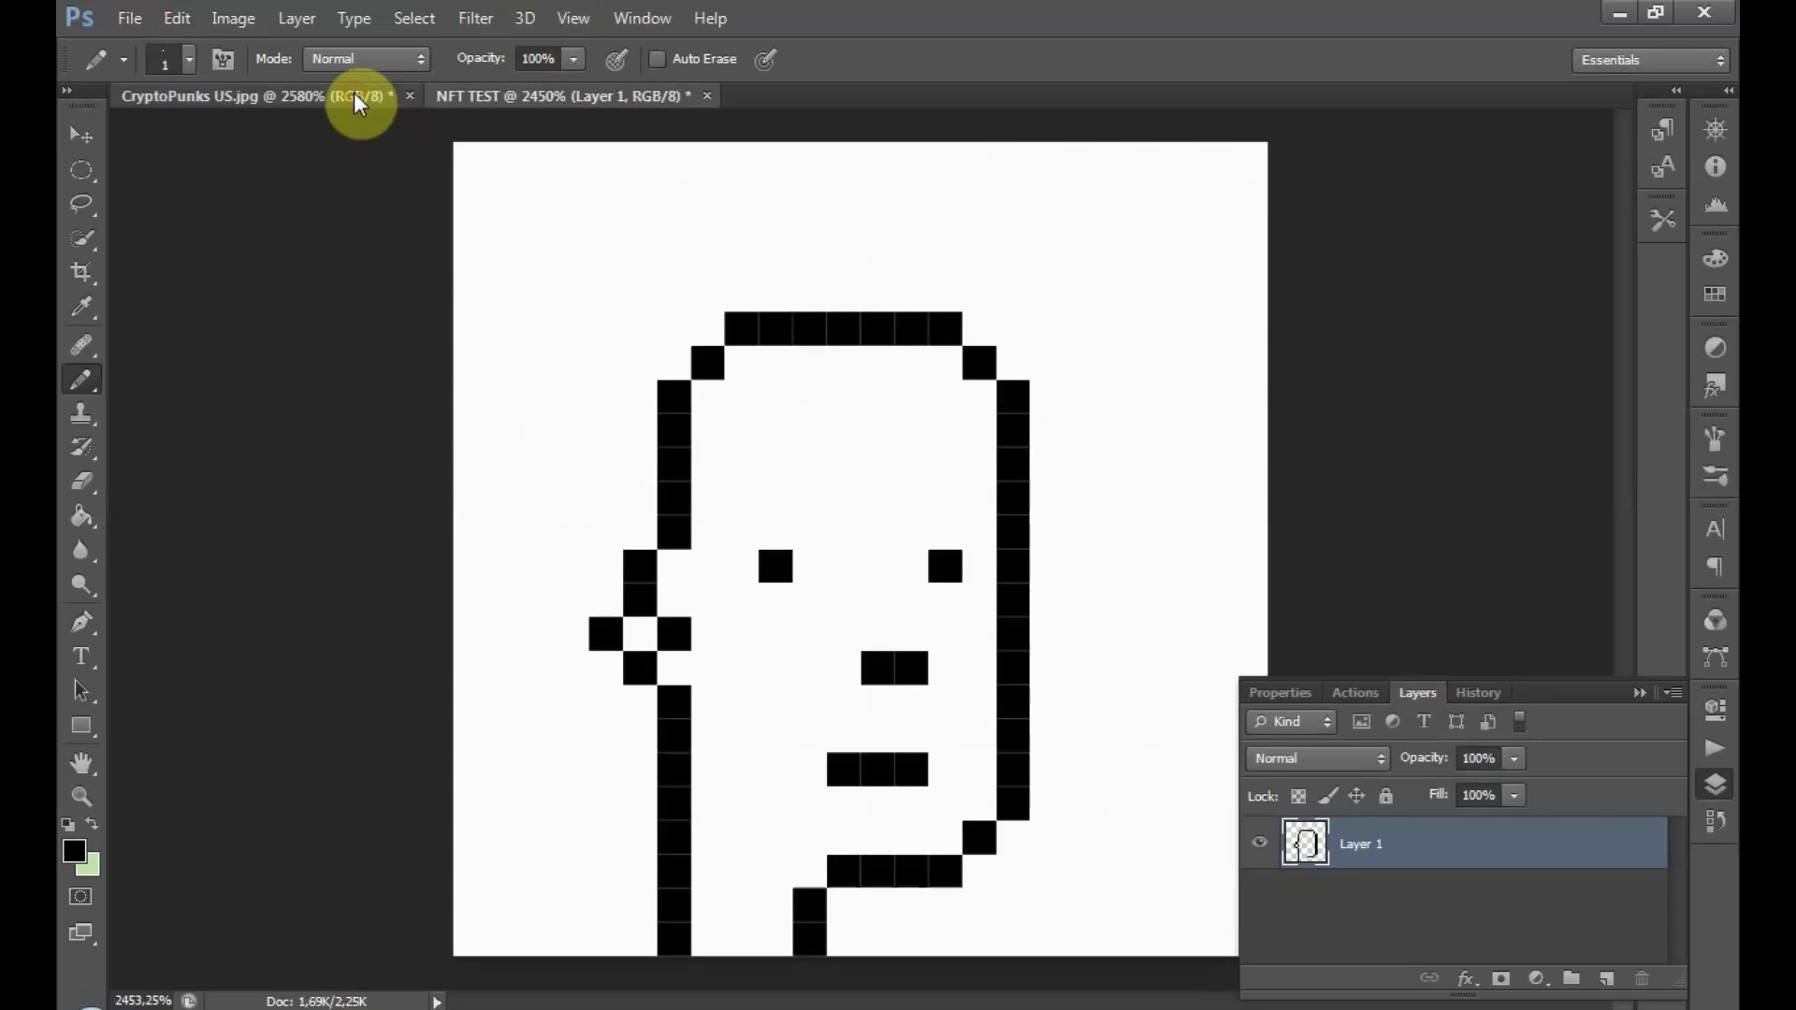
click(642, 96)
drag(882, 888, 879, 919)
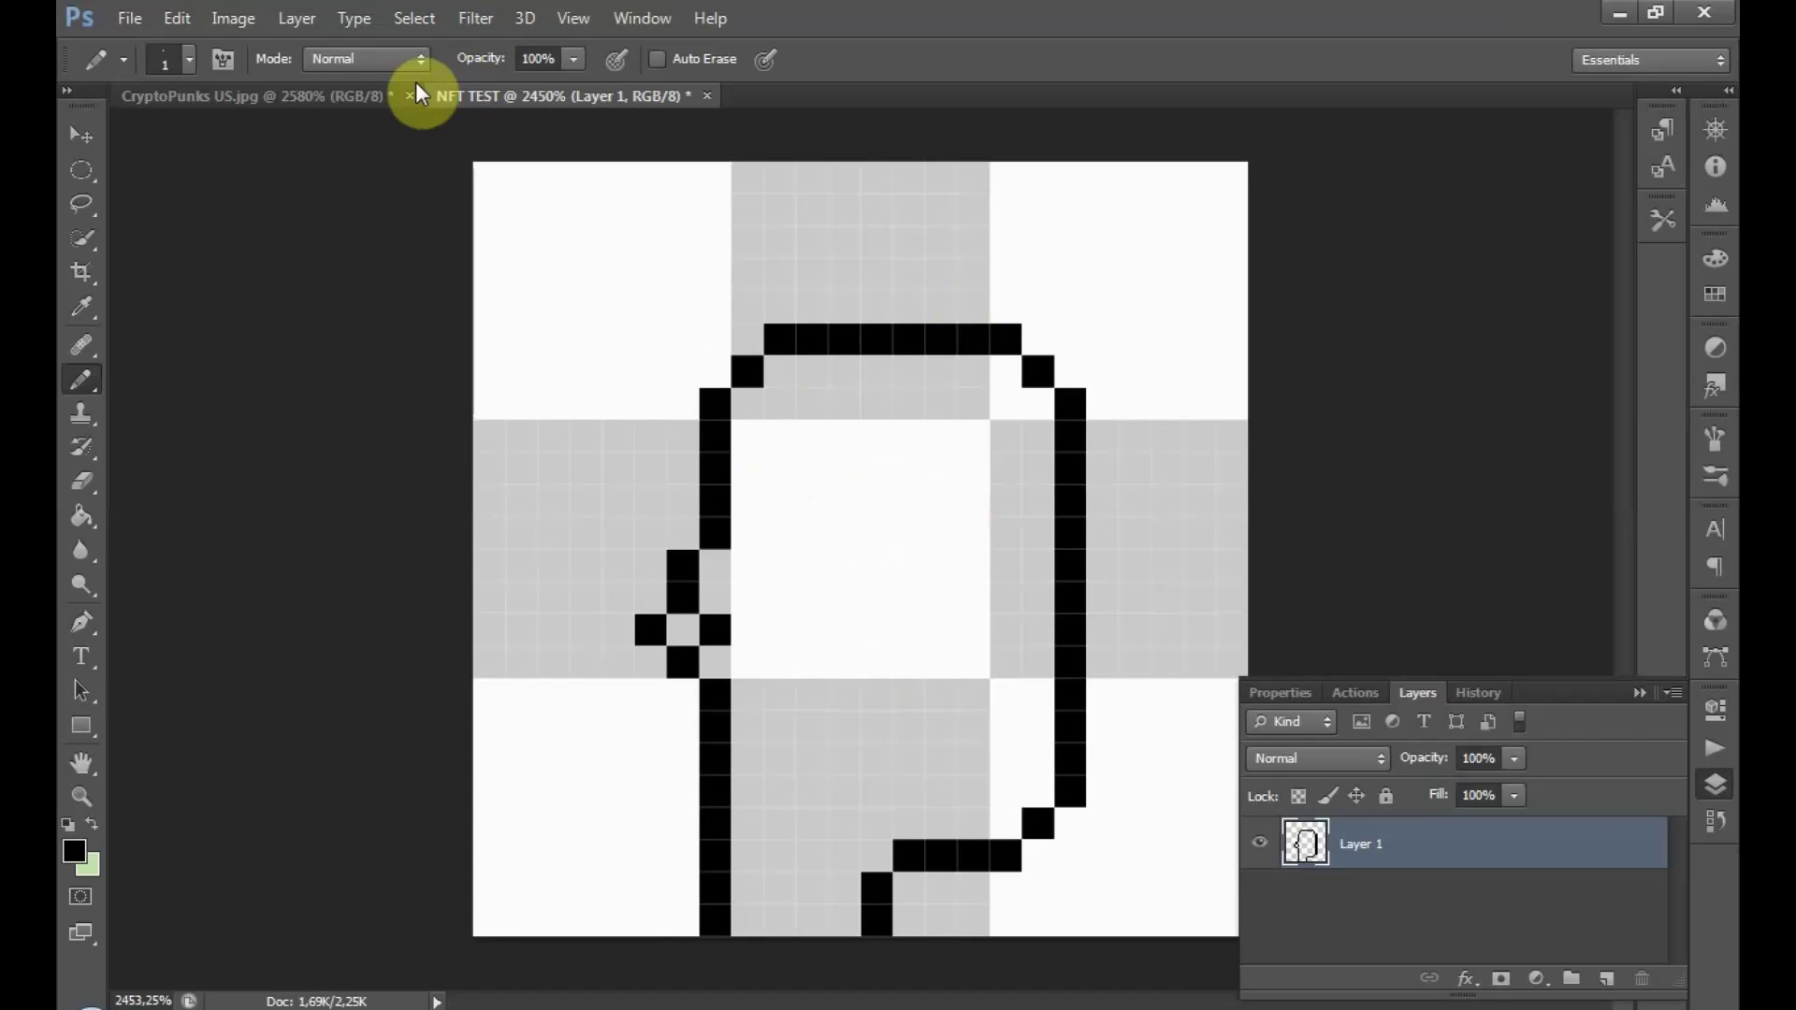
click(346, 98)
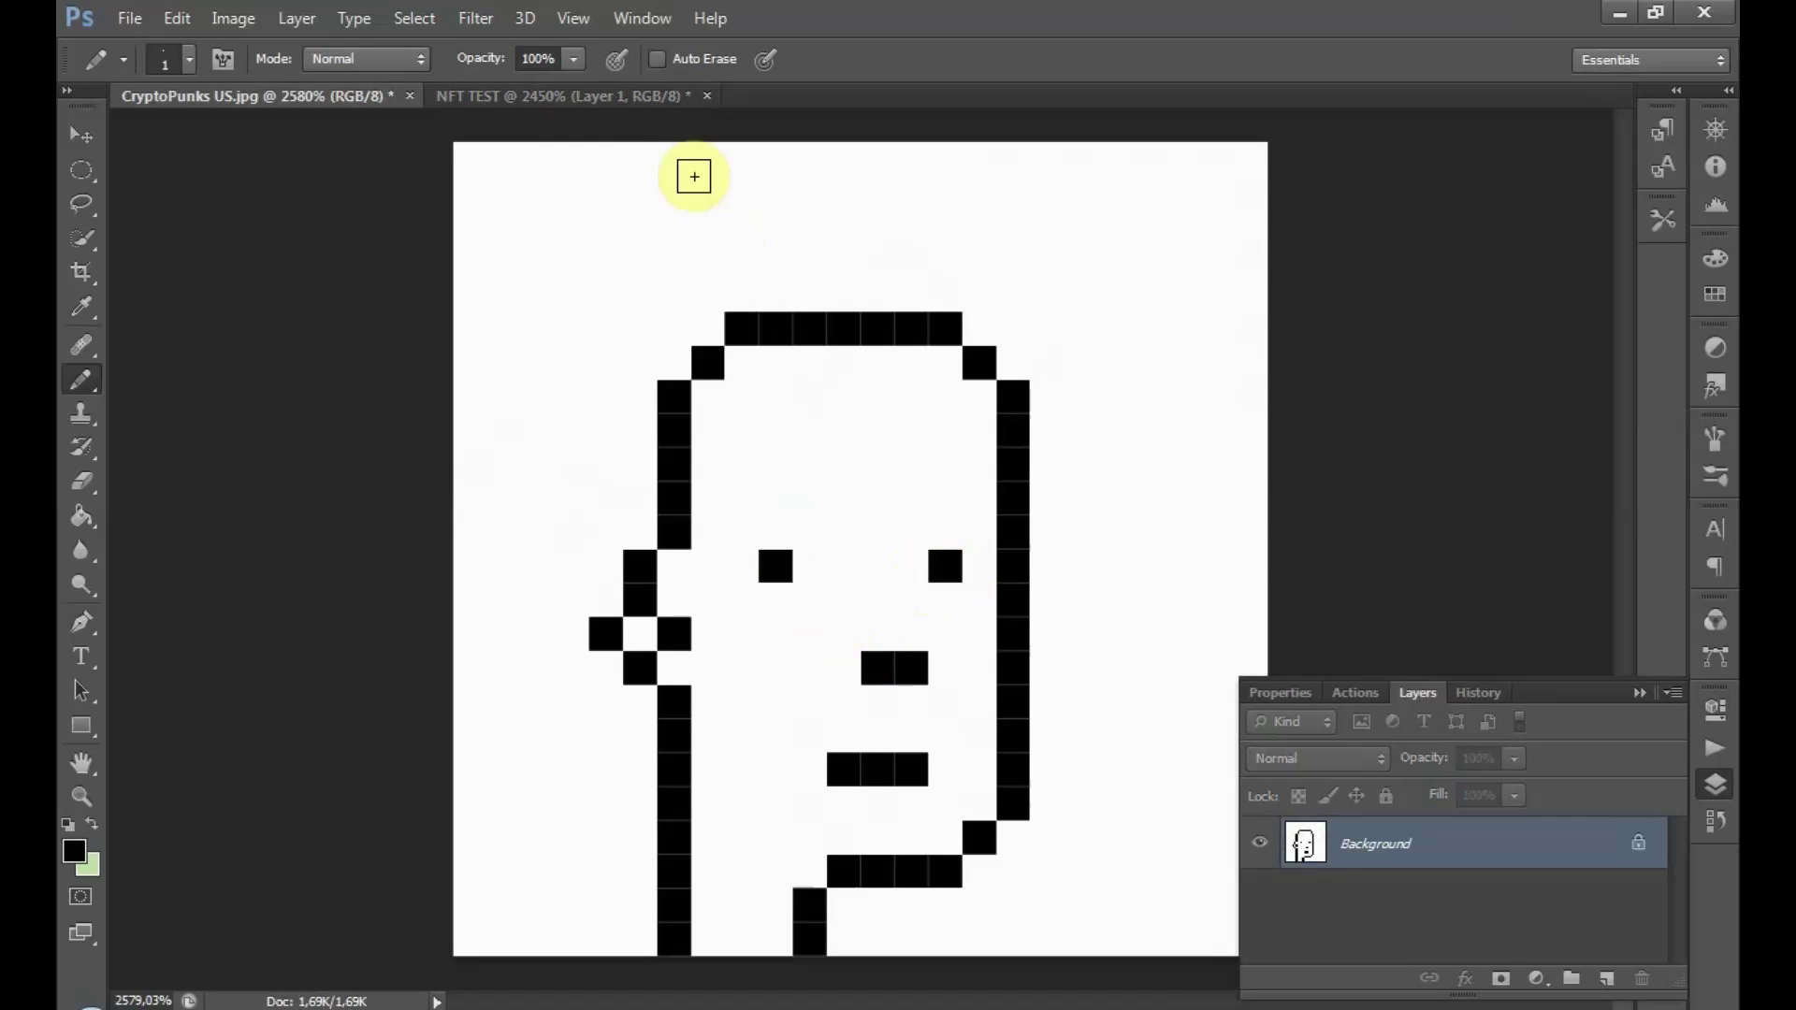
click(588, 98)
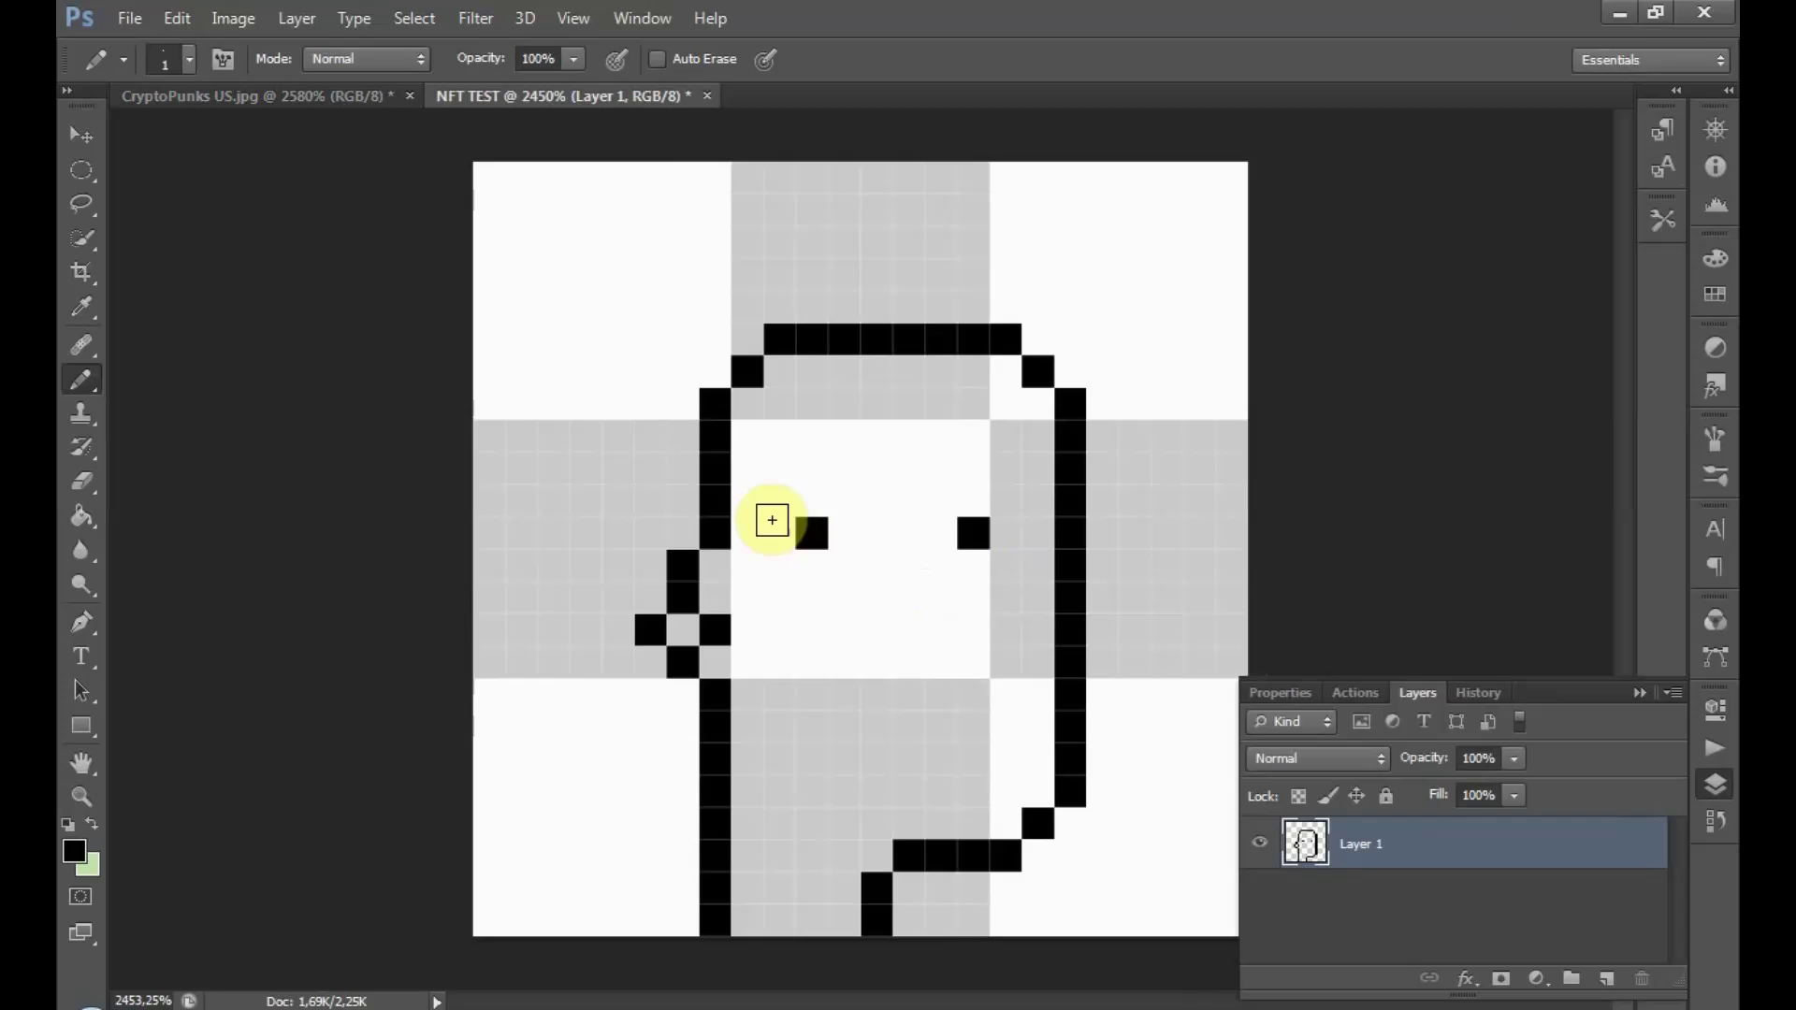
- Remove the misplaced eye pixels with three Step Backward undos, checking the reference
click(356, 103)
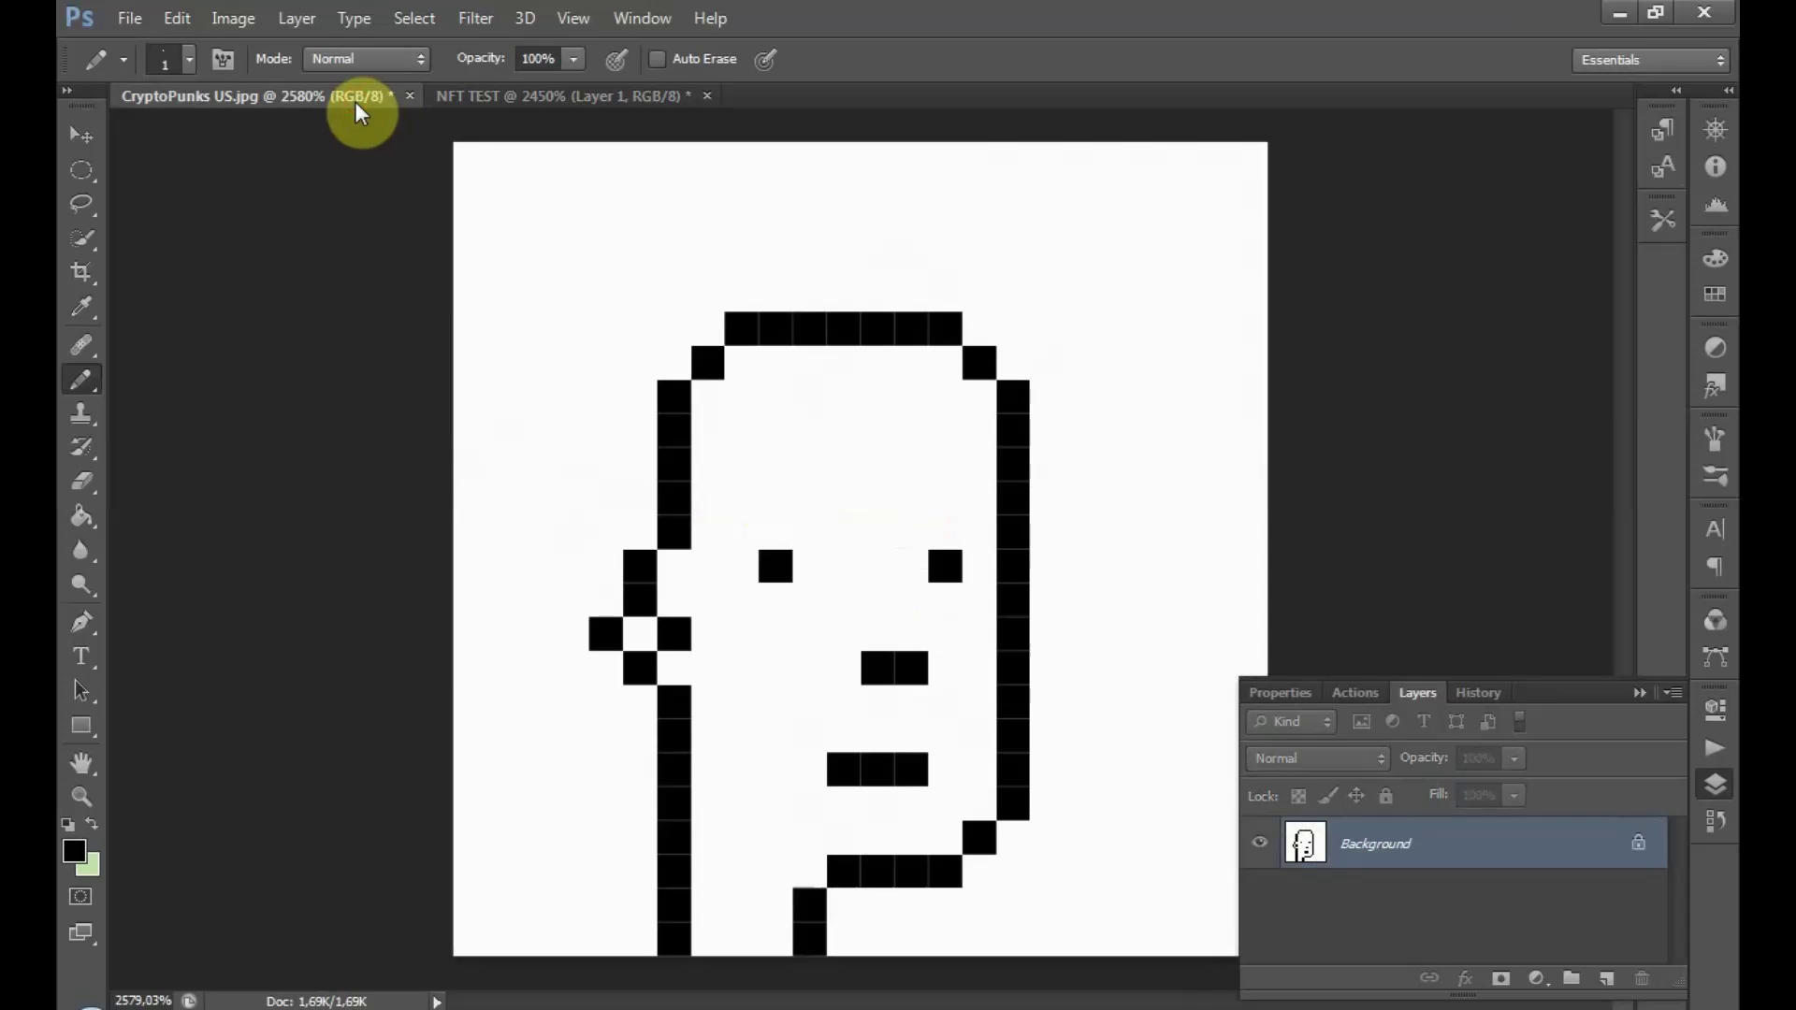
click(574, 97)
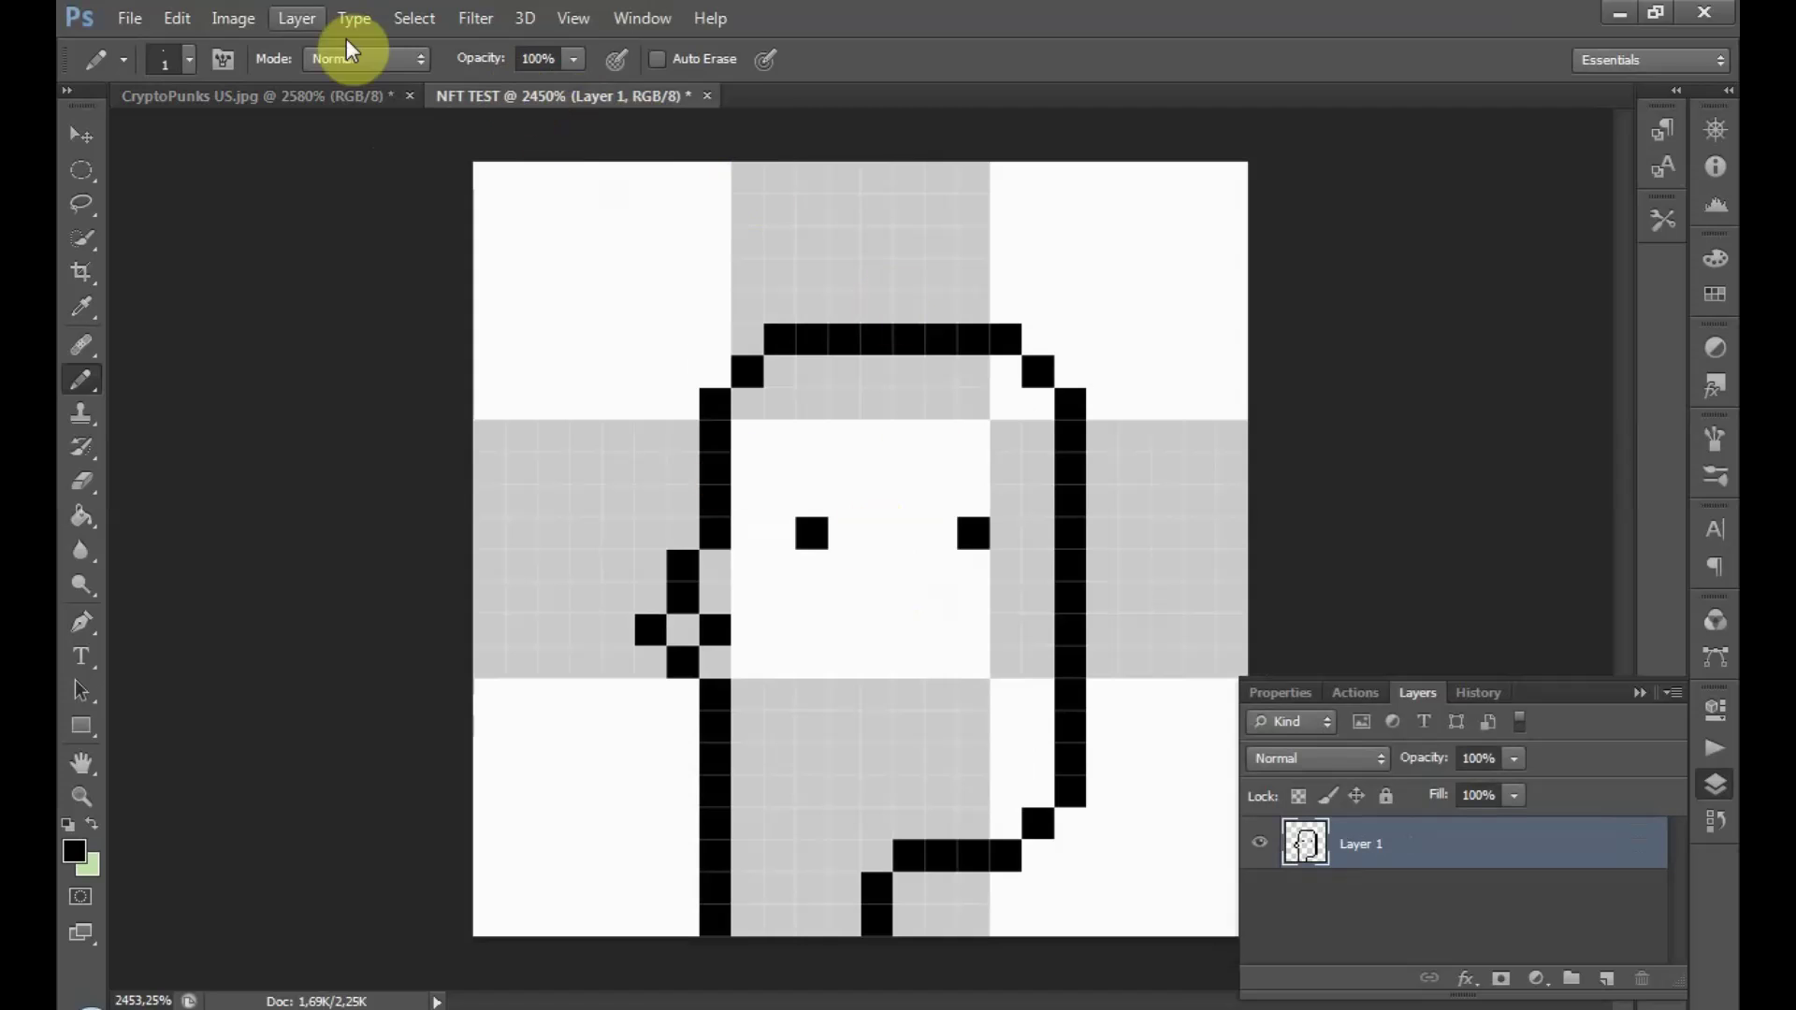
click(175, 21)
click(220, 97)
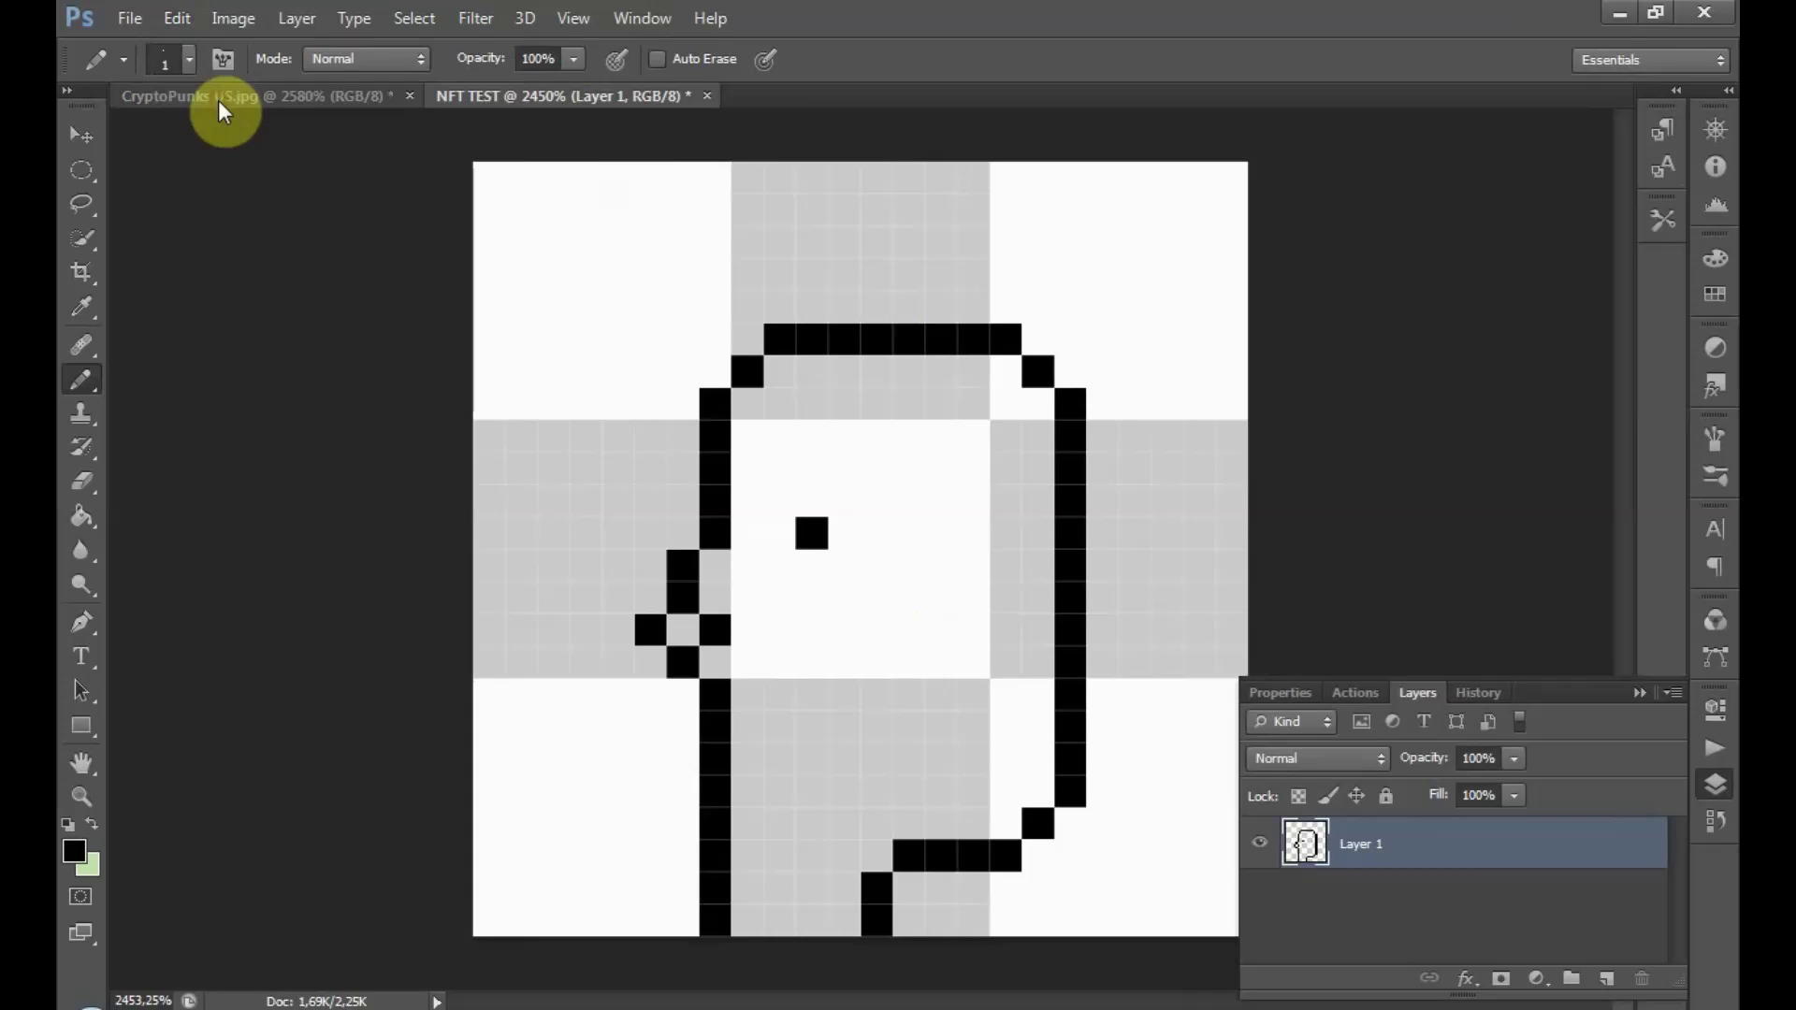
click(177, 19)
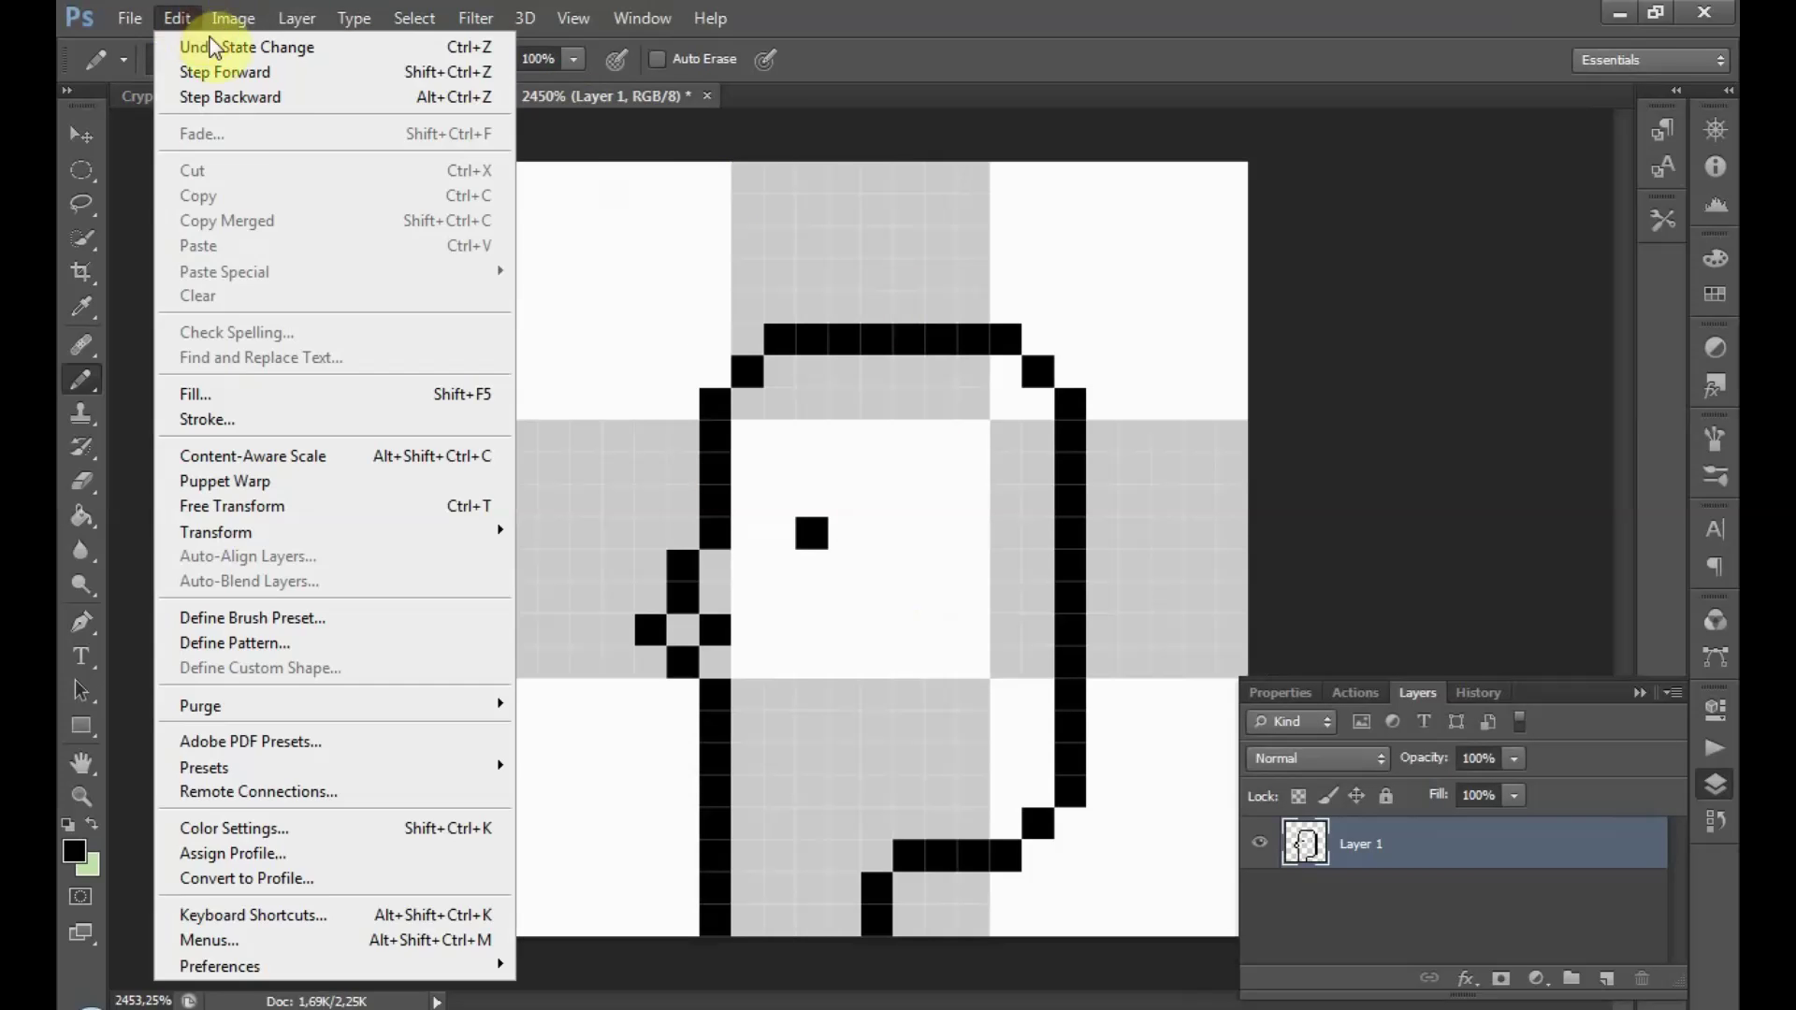
click(191, 97)
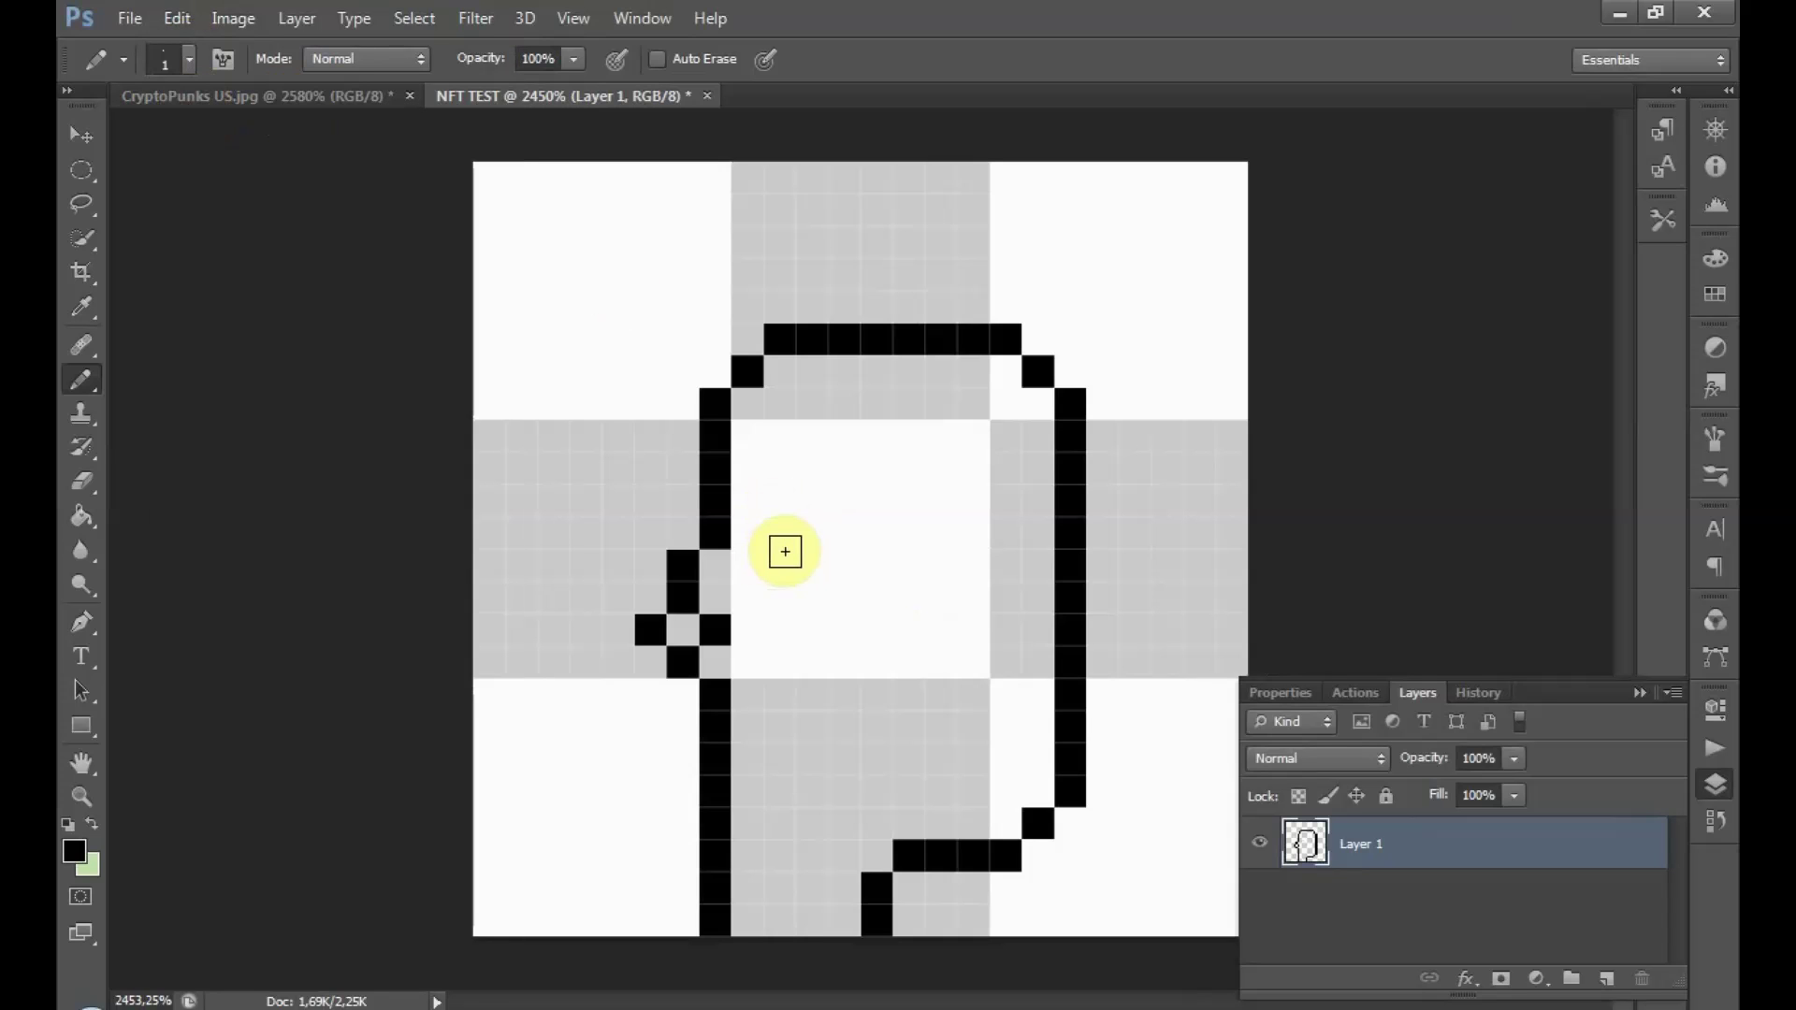
click(193, 24)
click(229, 97)
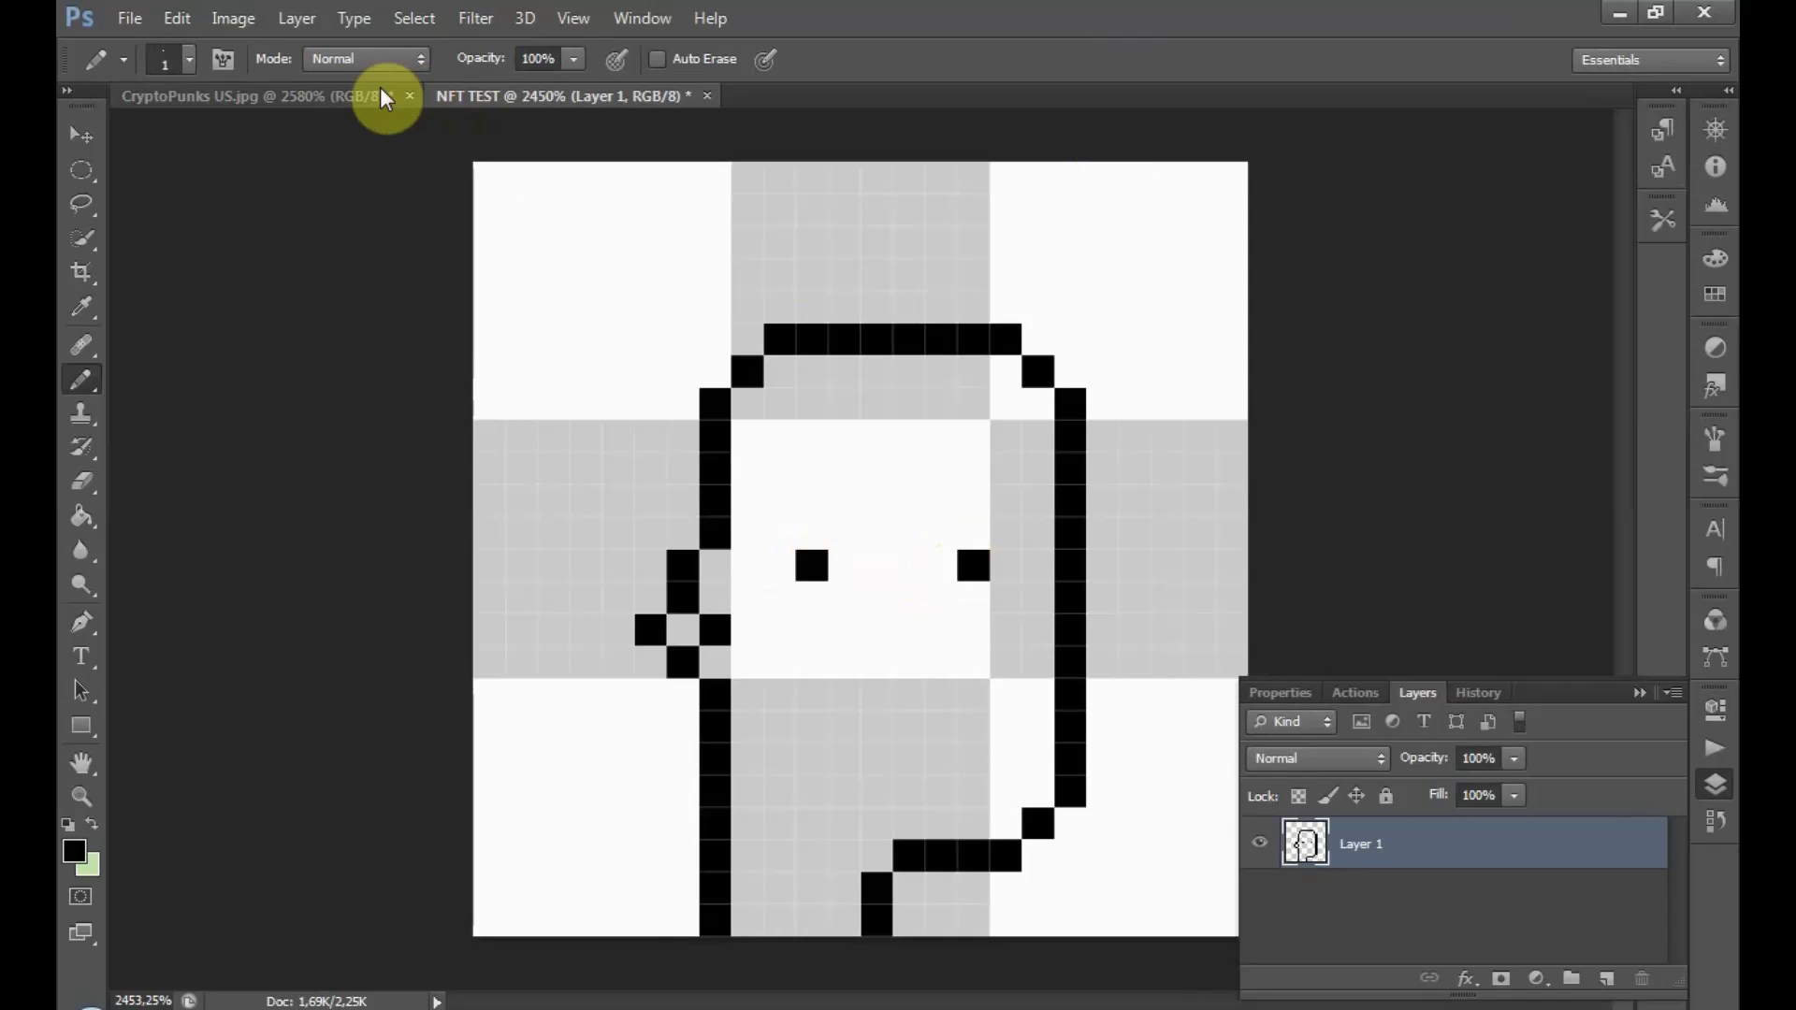
click(356, 97)
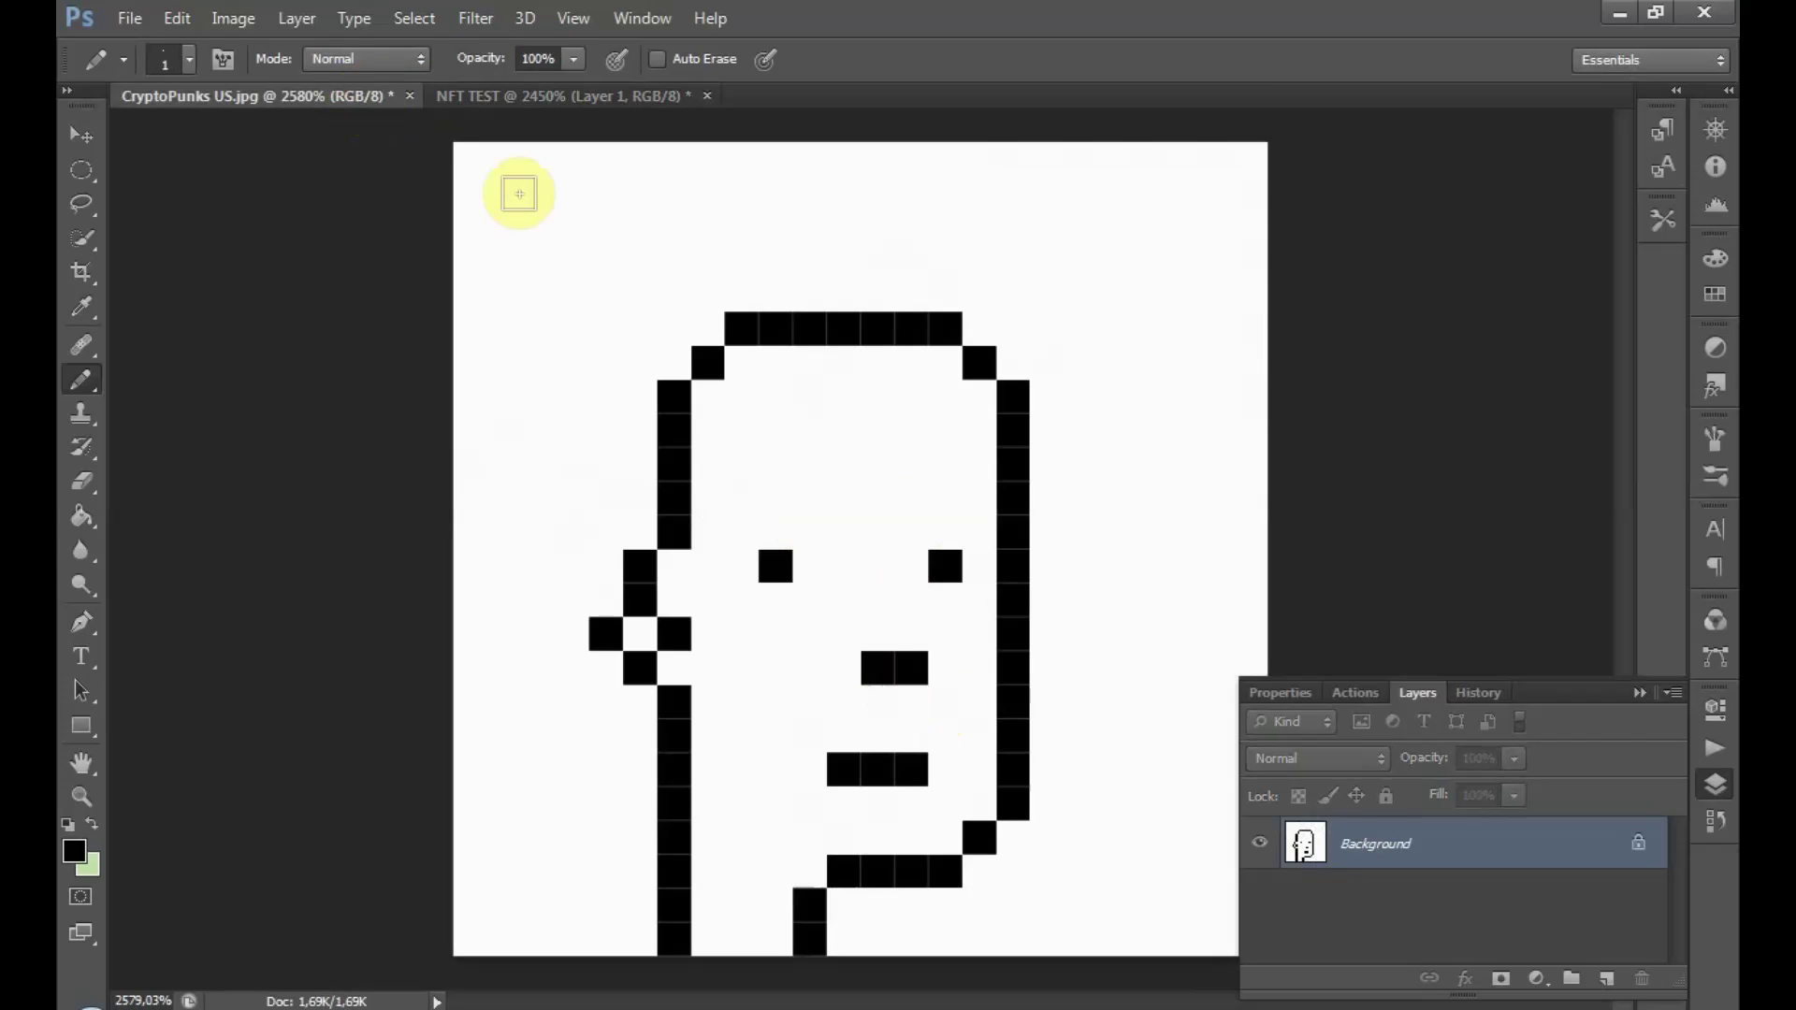
- Paint a nose pixel below the eyes, then undo the misplaced nose pixels
click(513, 98)
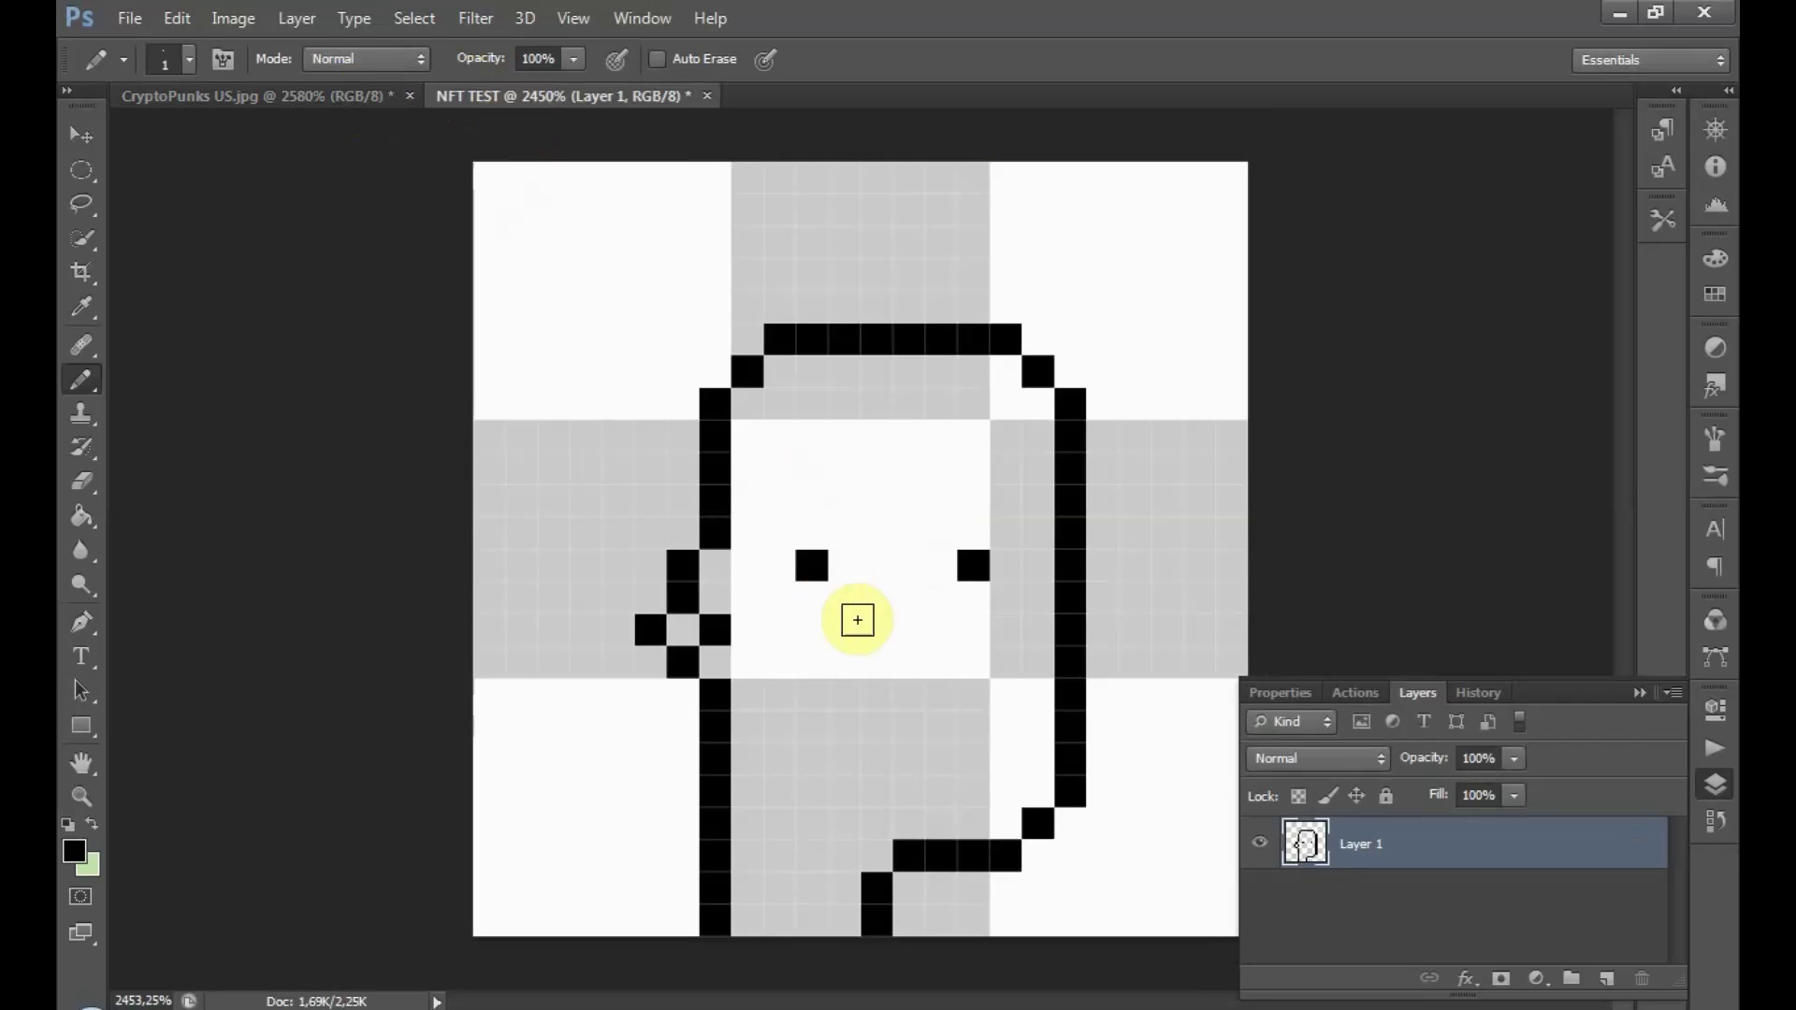
click(883, 662)
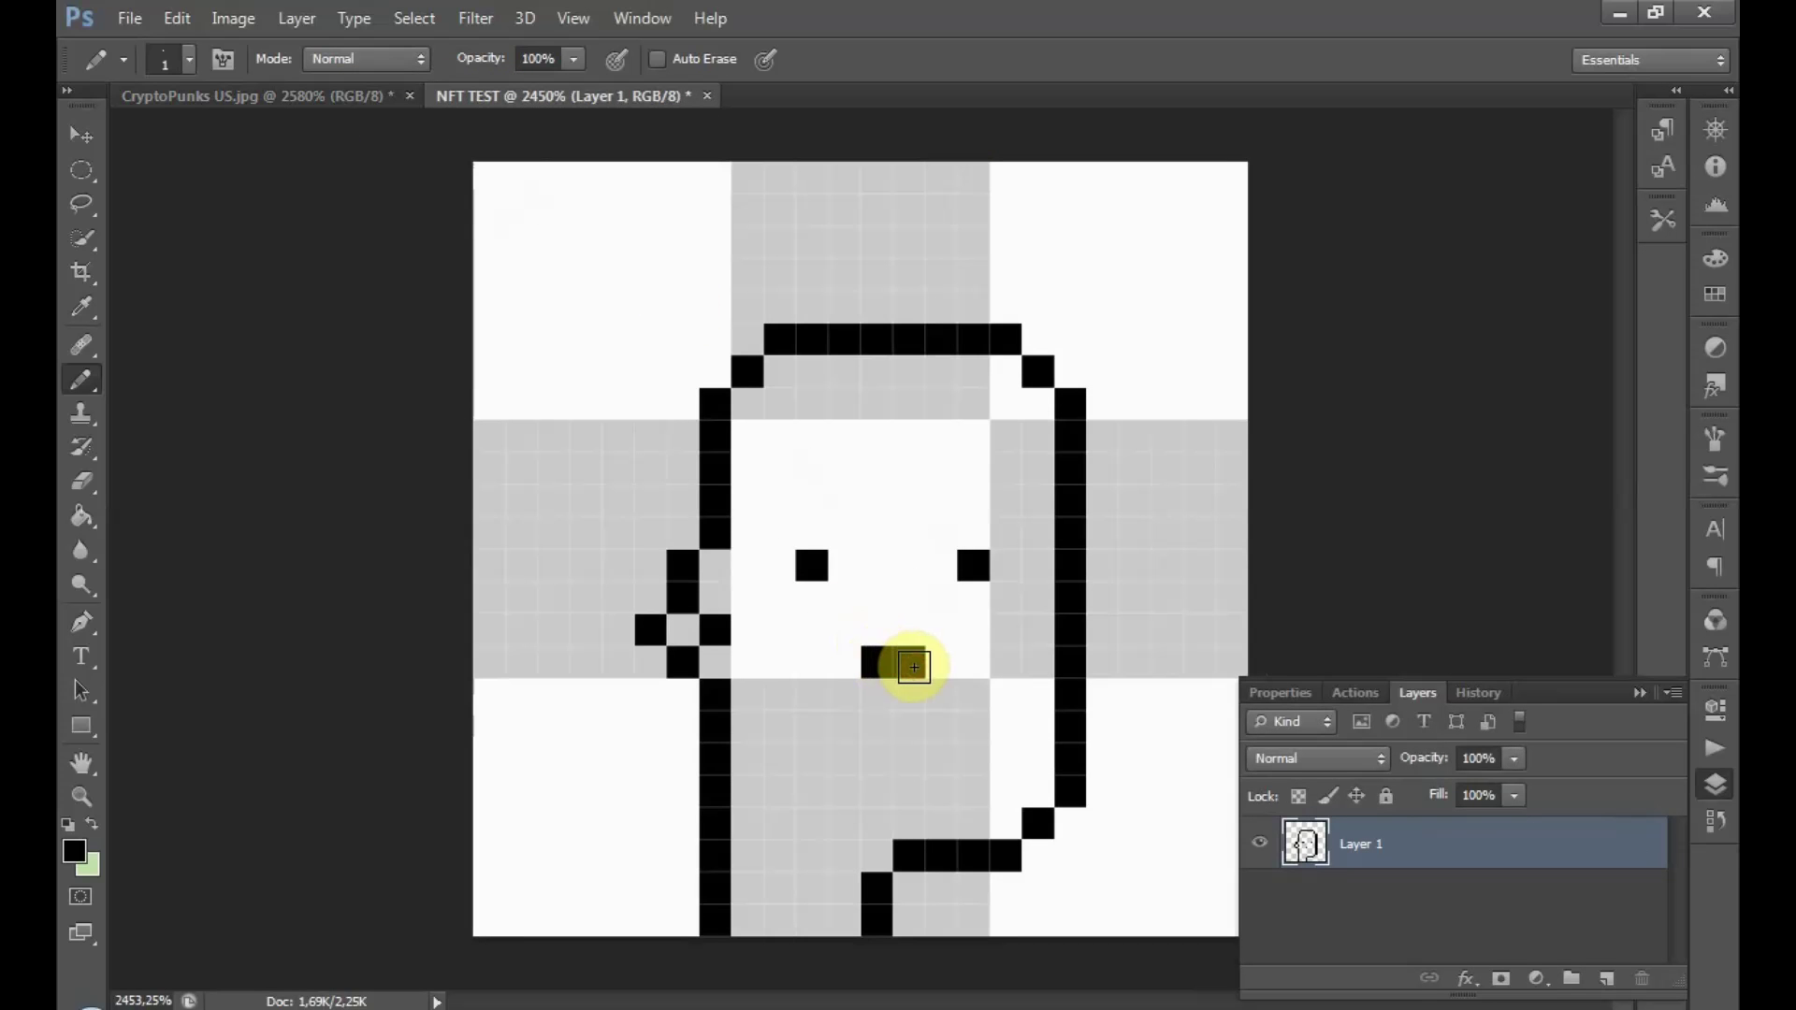
click(320, 99)
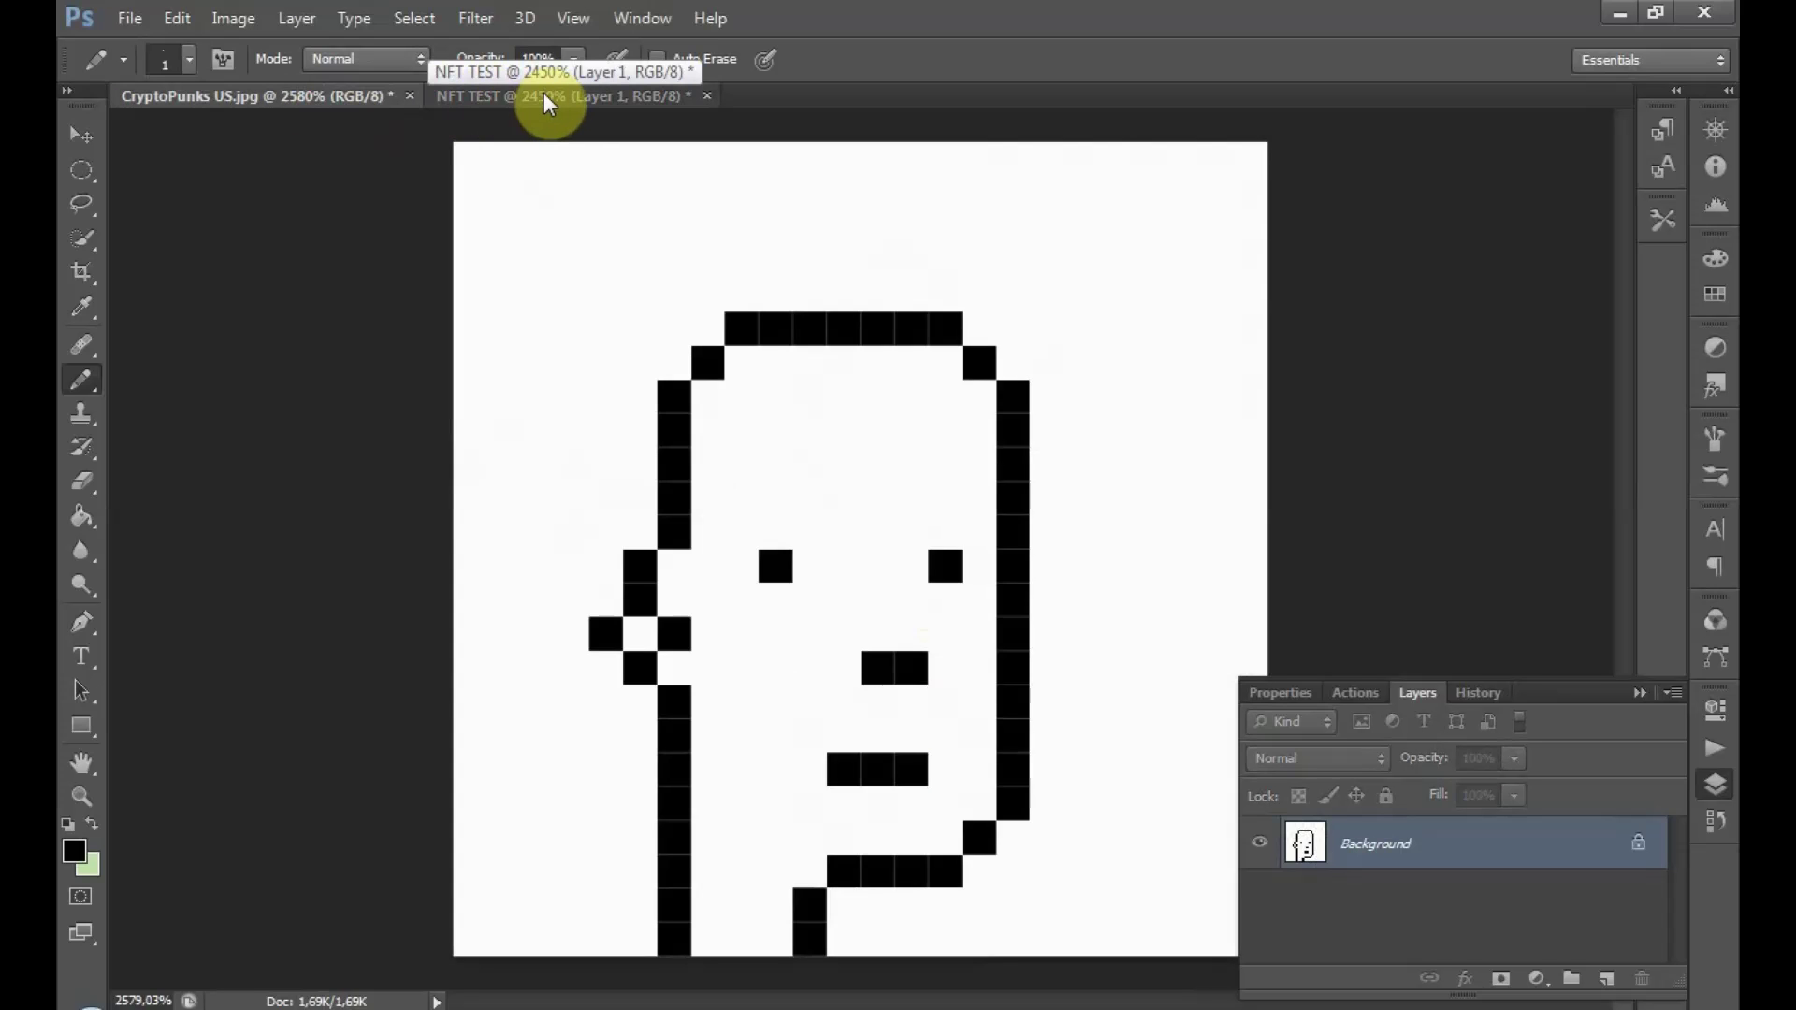
click(542, 93)
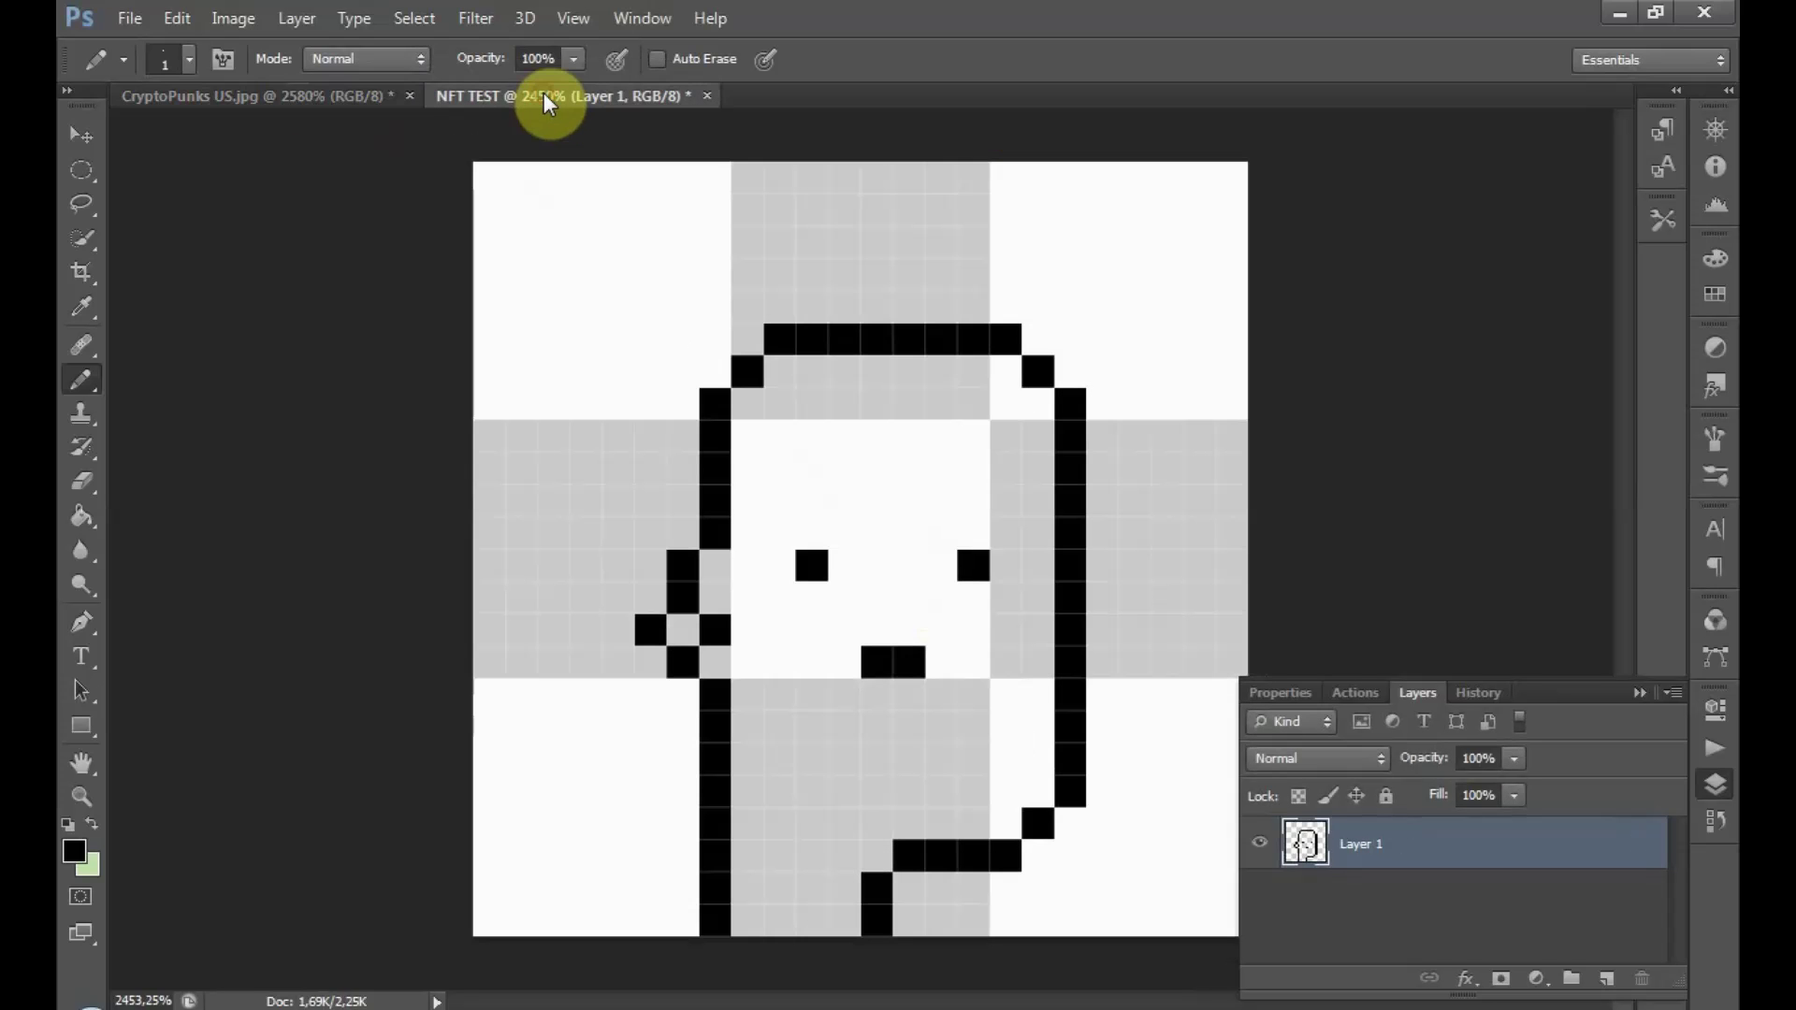
click(184, 15)
click(206, 75)
click(191, 19)
click(208, 82)
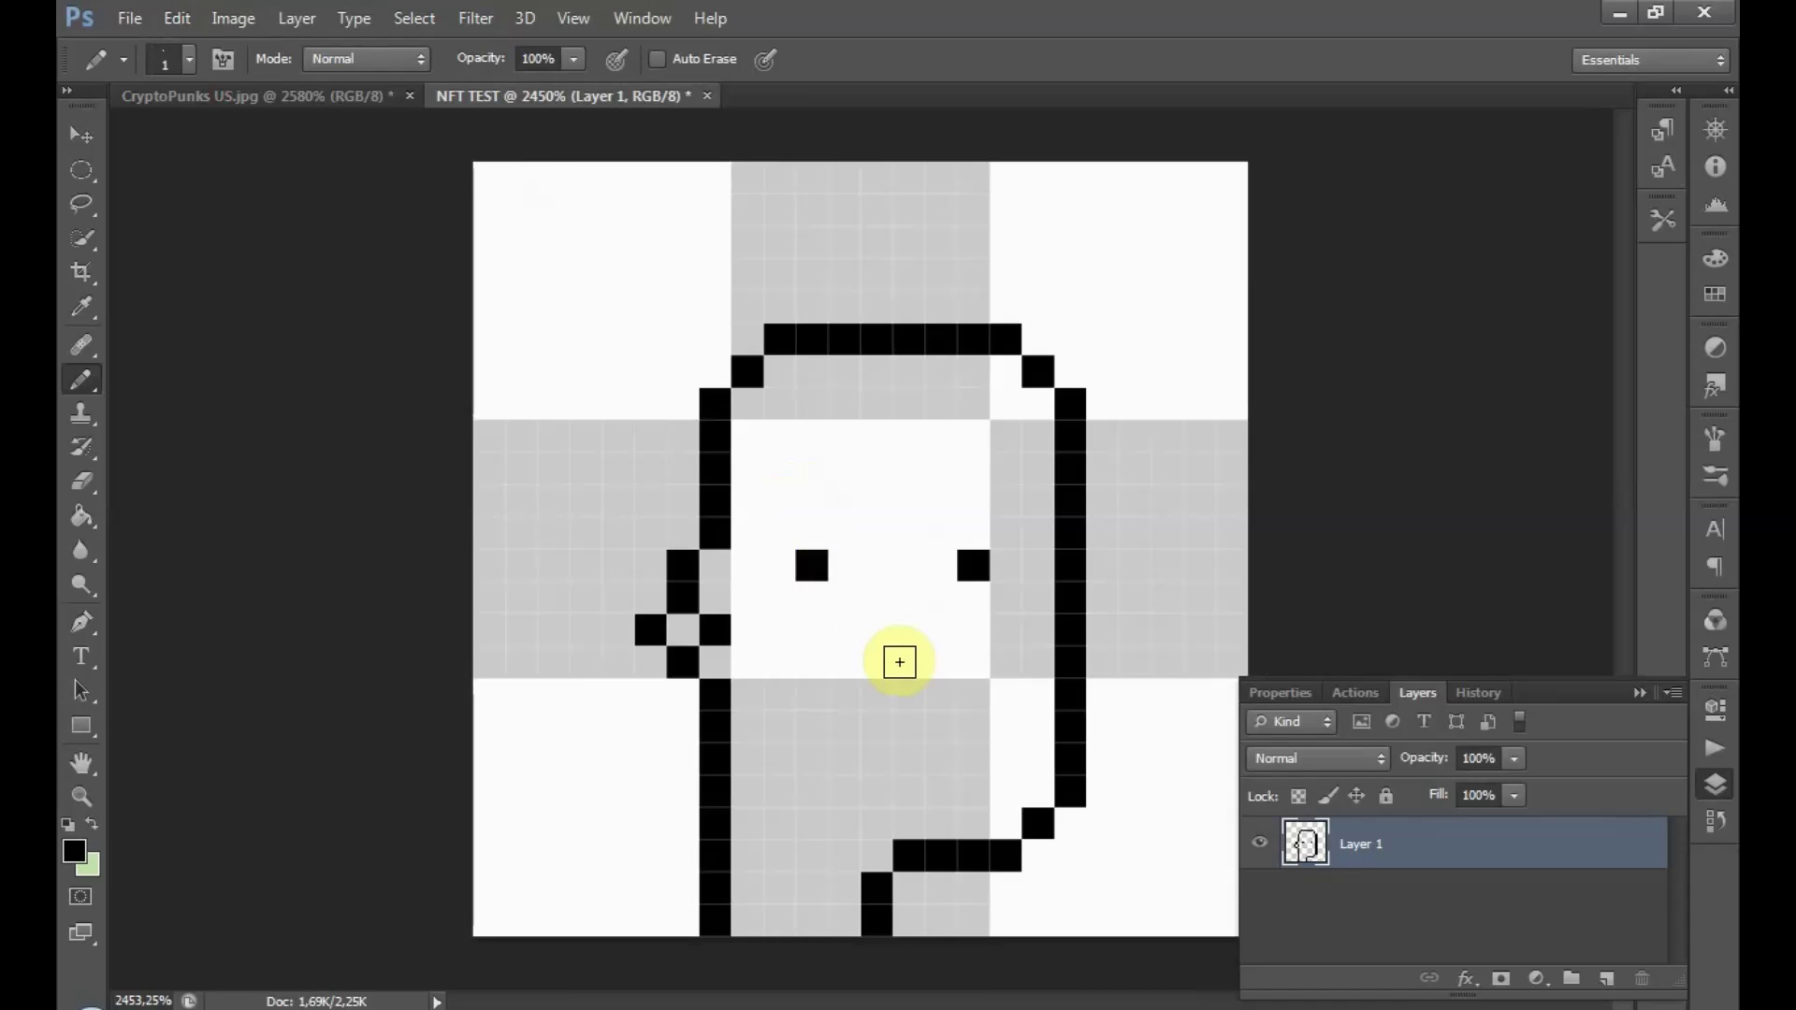
- Repaint the nose one pixel to the right and compare the features with the reference
click(941, 661)
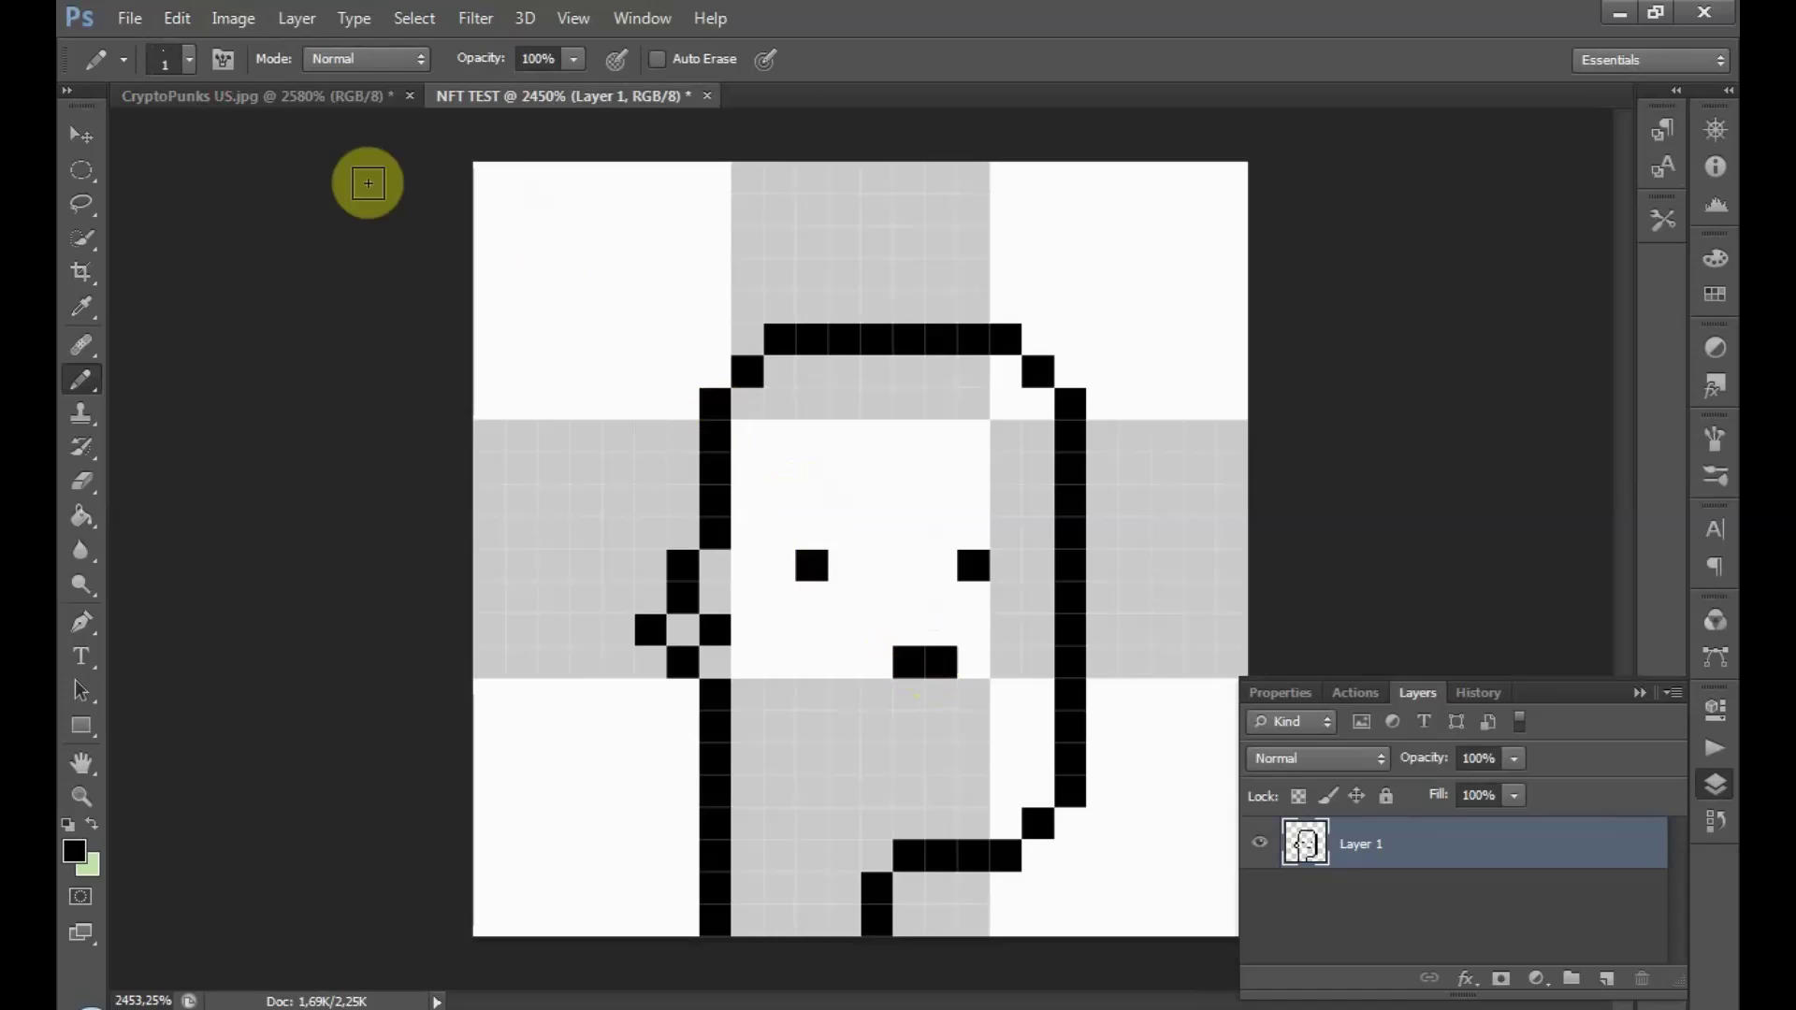
click(340, 93)
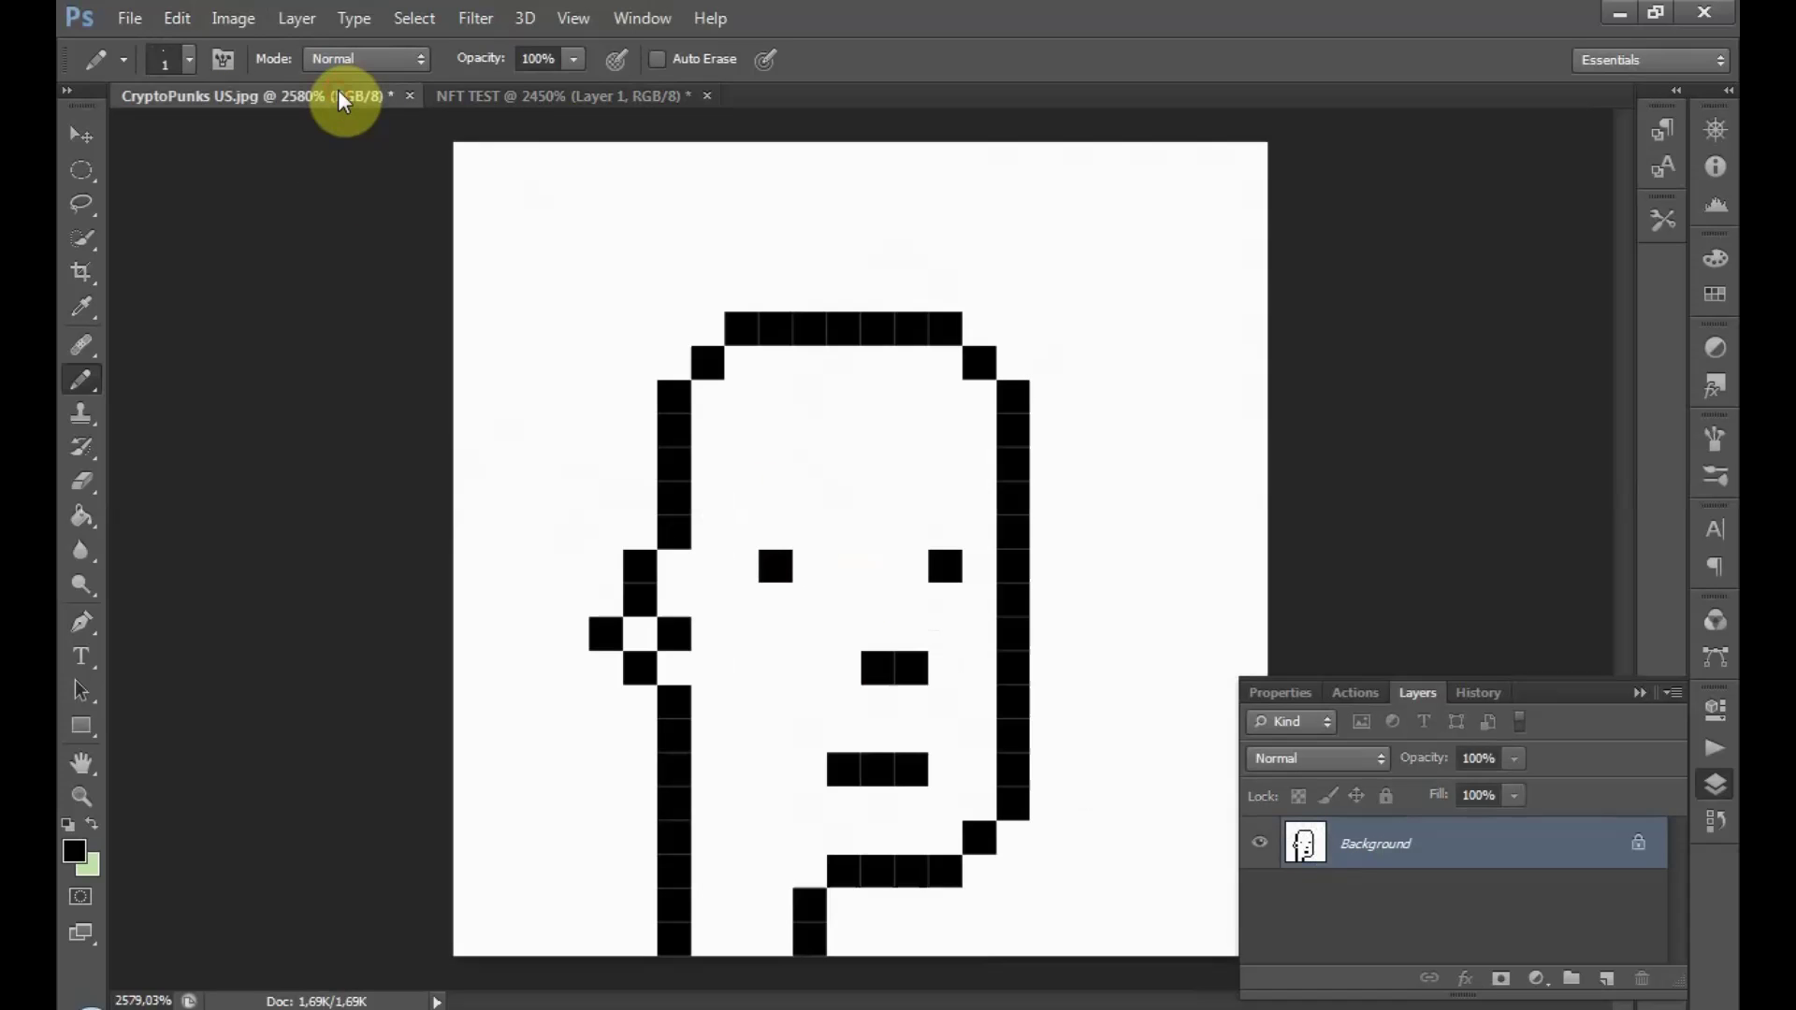
click(514, 94)
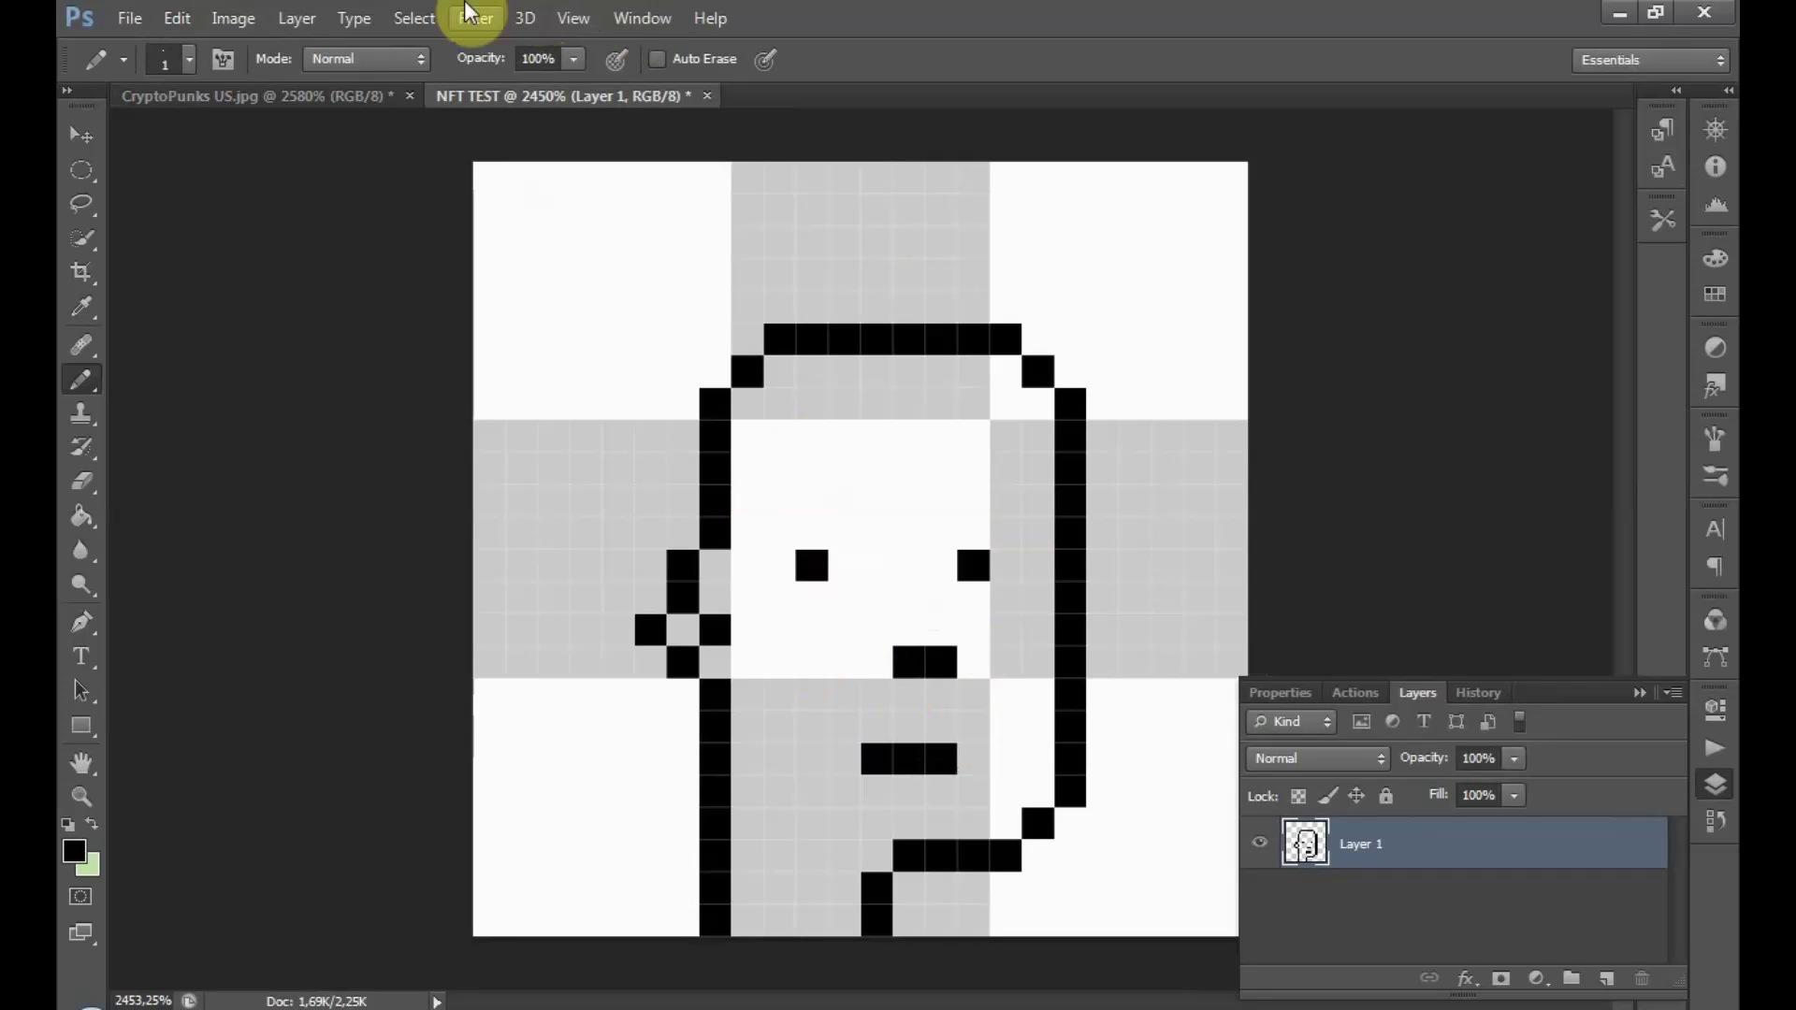
click(346, 94)
click(496, 103)
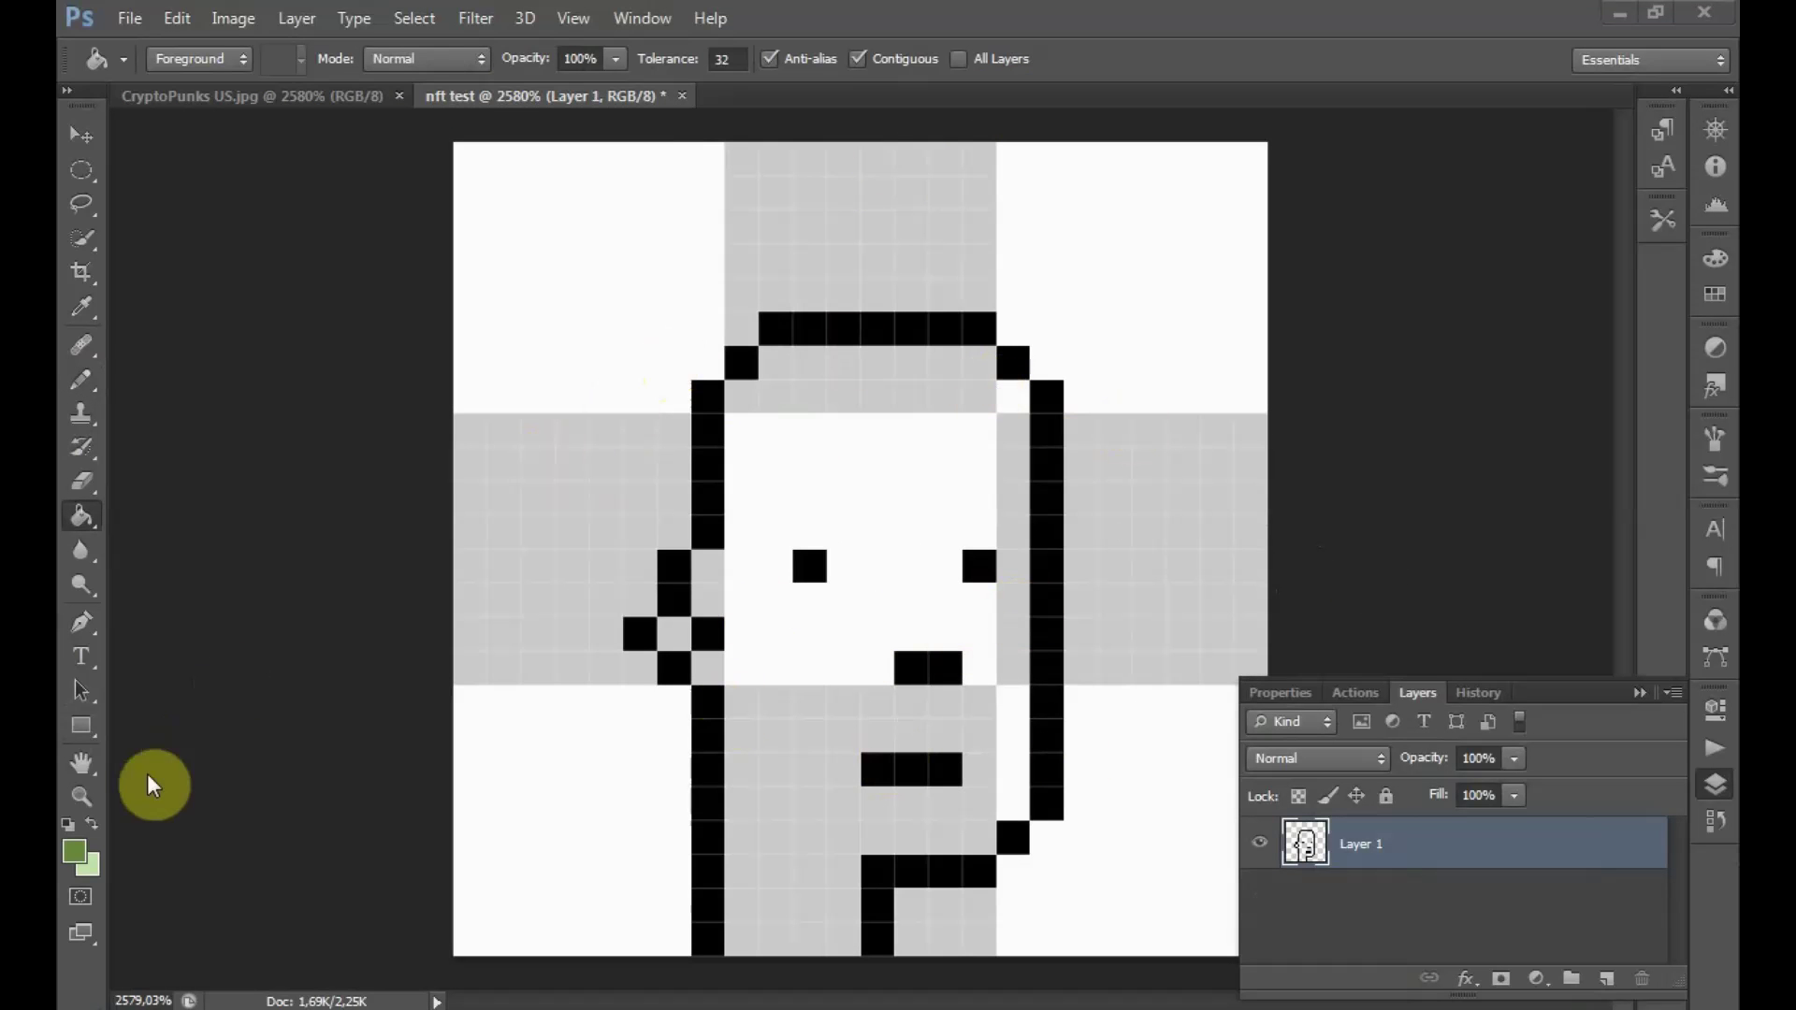
- Set the foreground to green and bucket-fill the background around the face
click(91, 862)
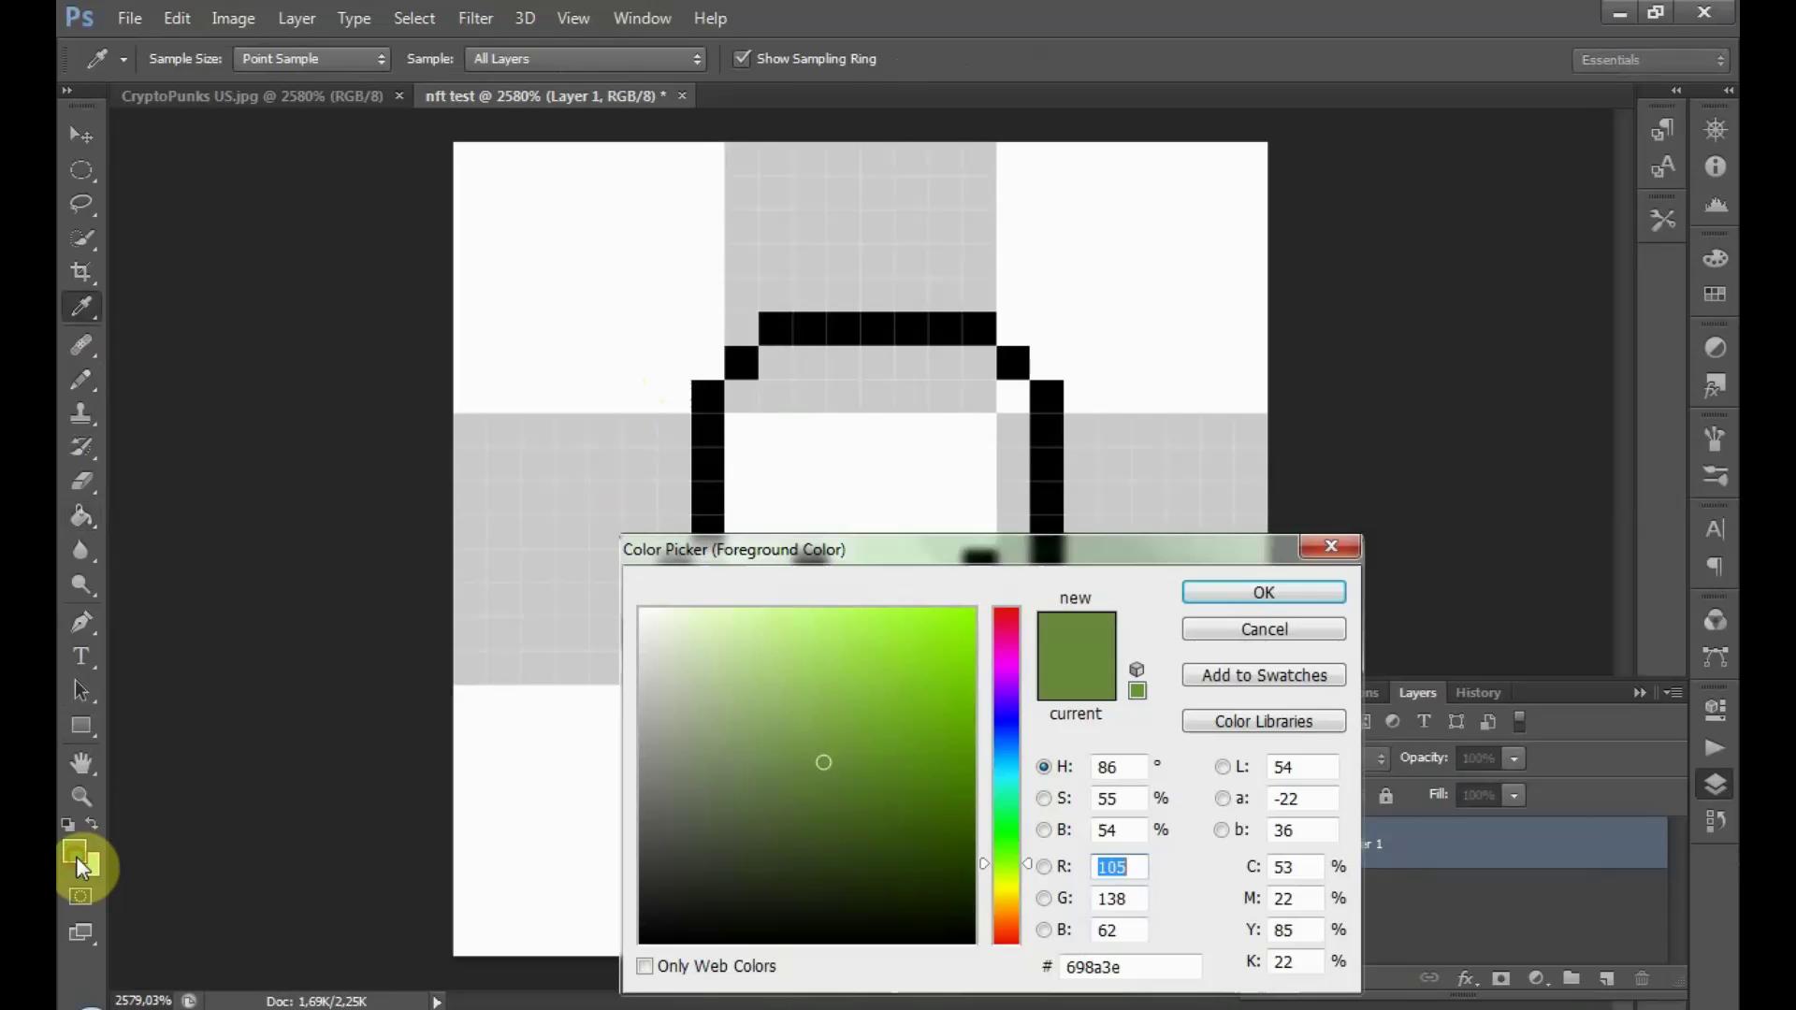
click(1253, 592)
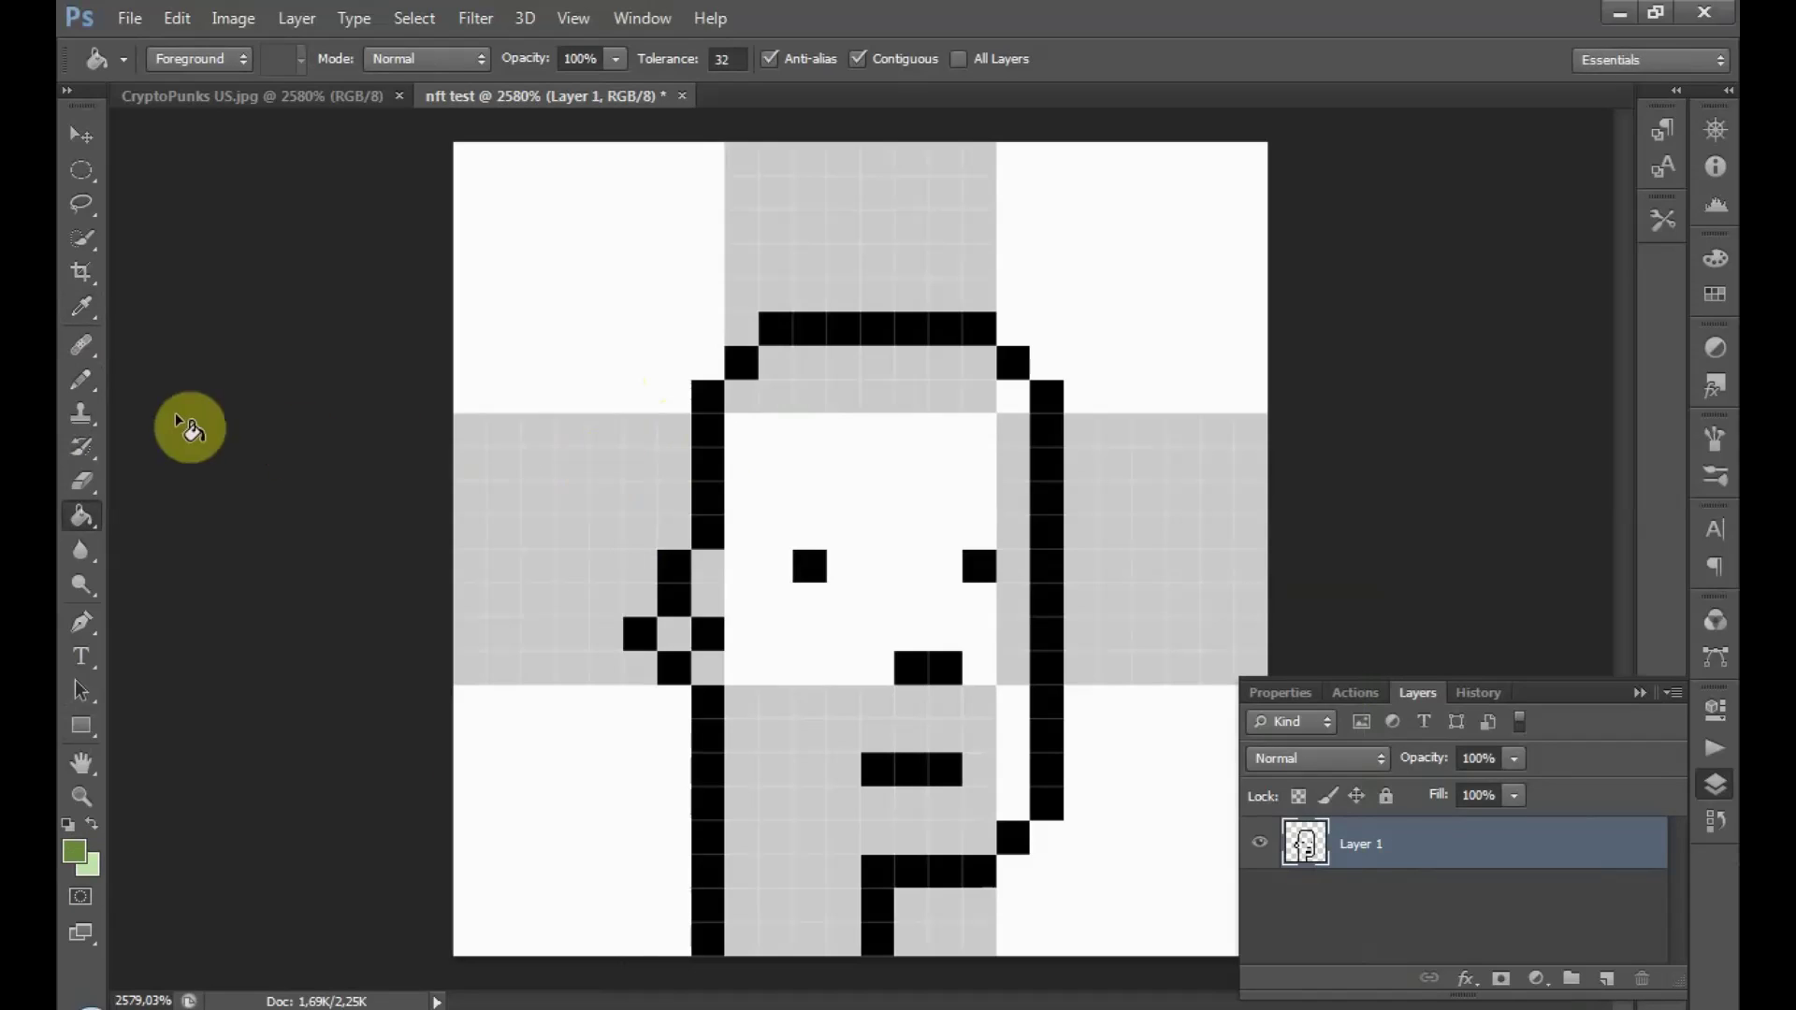
right_click(84, 510)
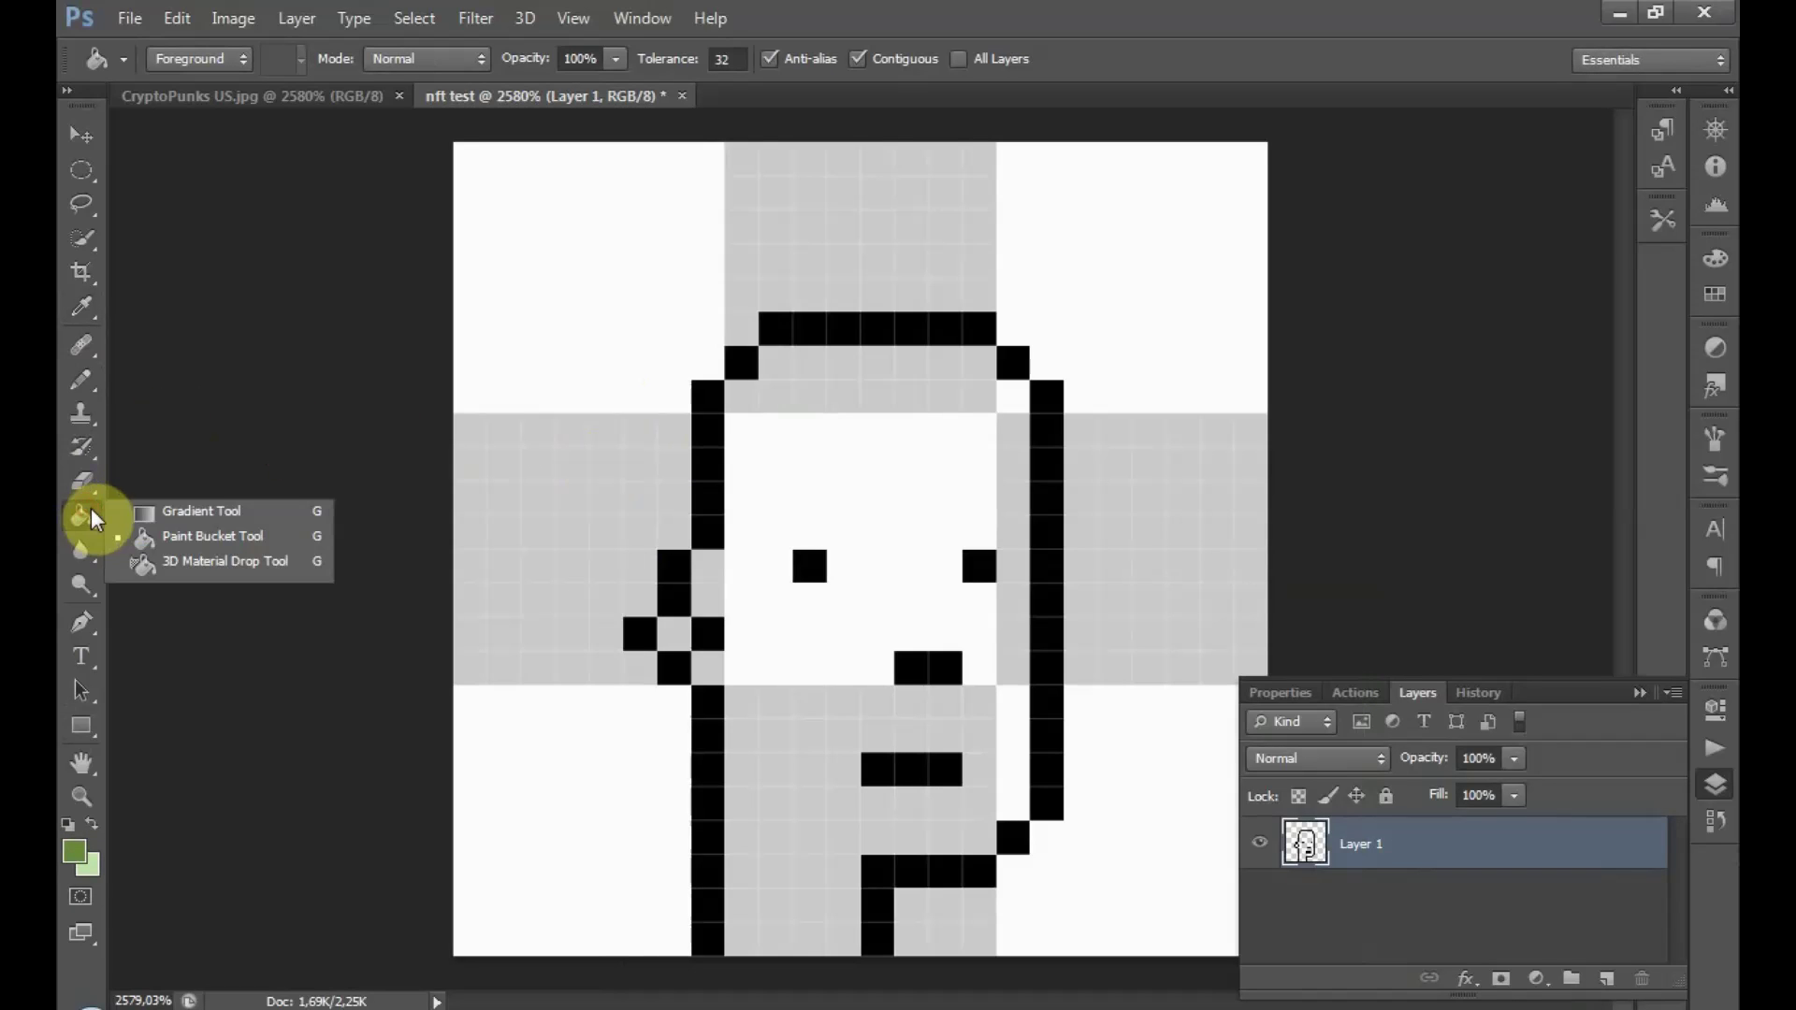
click(187, 534)
click(562, 339)
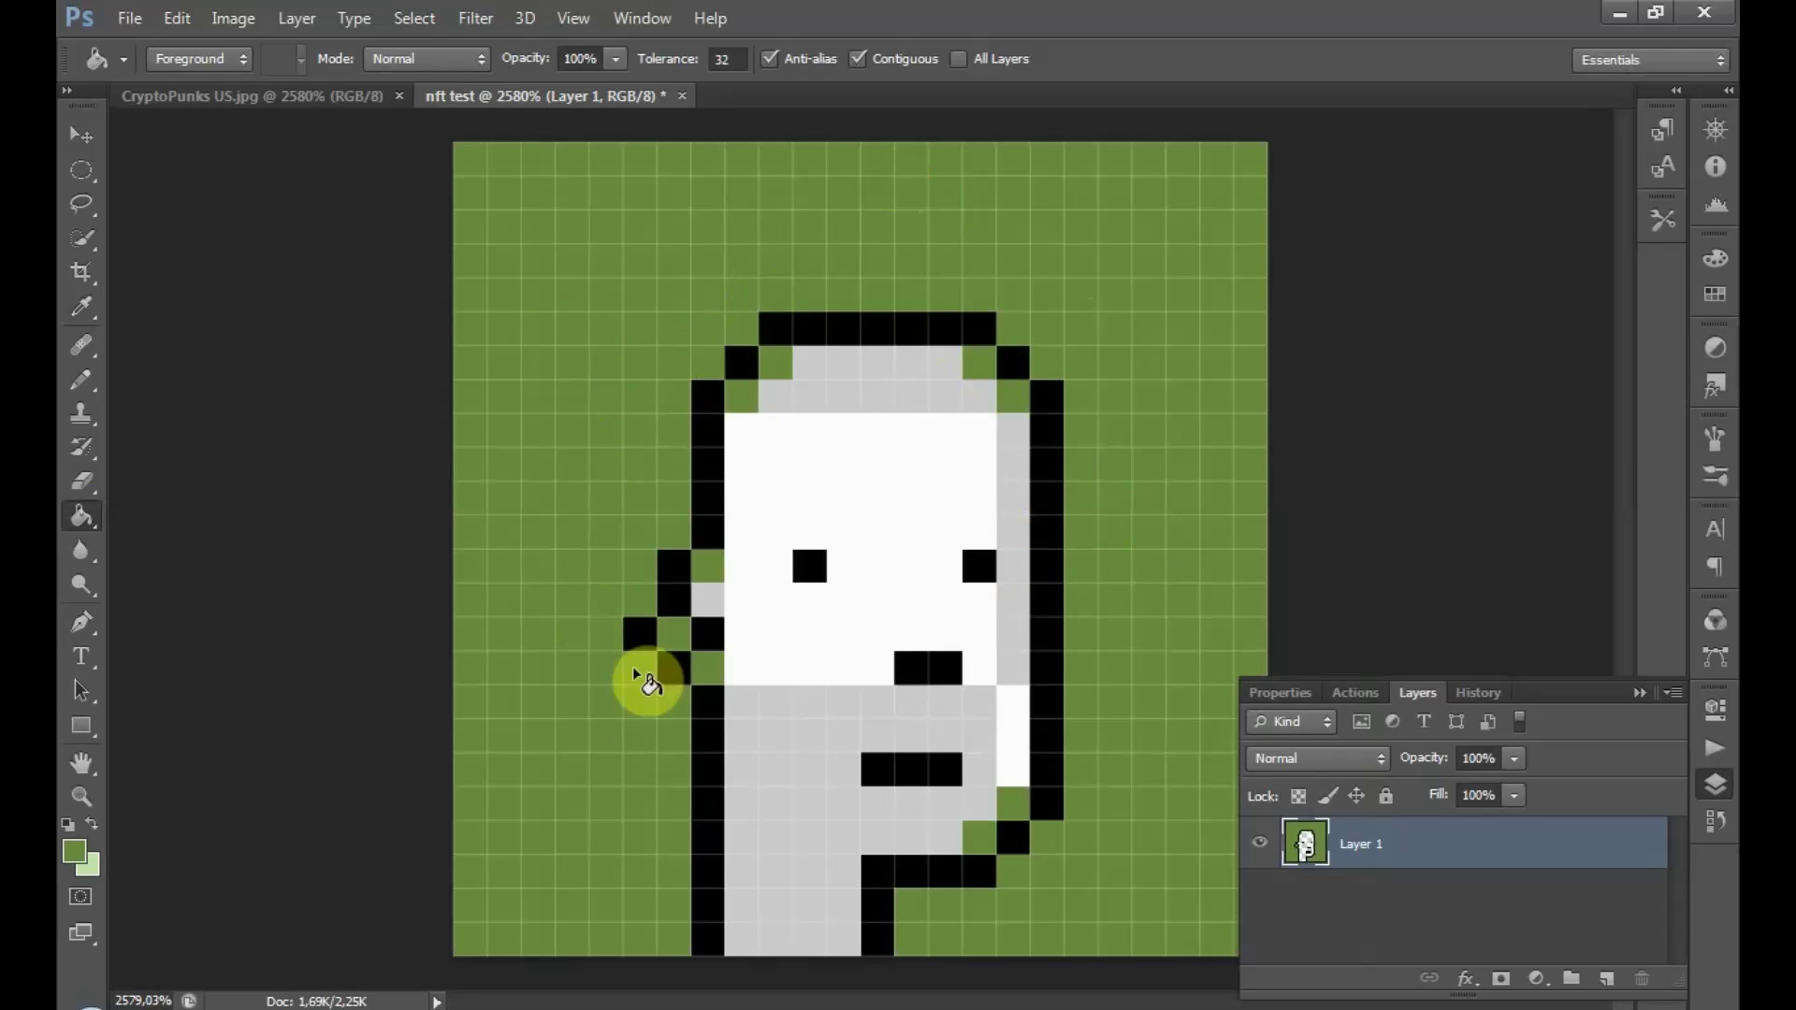
- Toggle the drawing layer's visibility, undo the fill and refill the background green
click(1261, 844)
click(1262, 843)
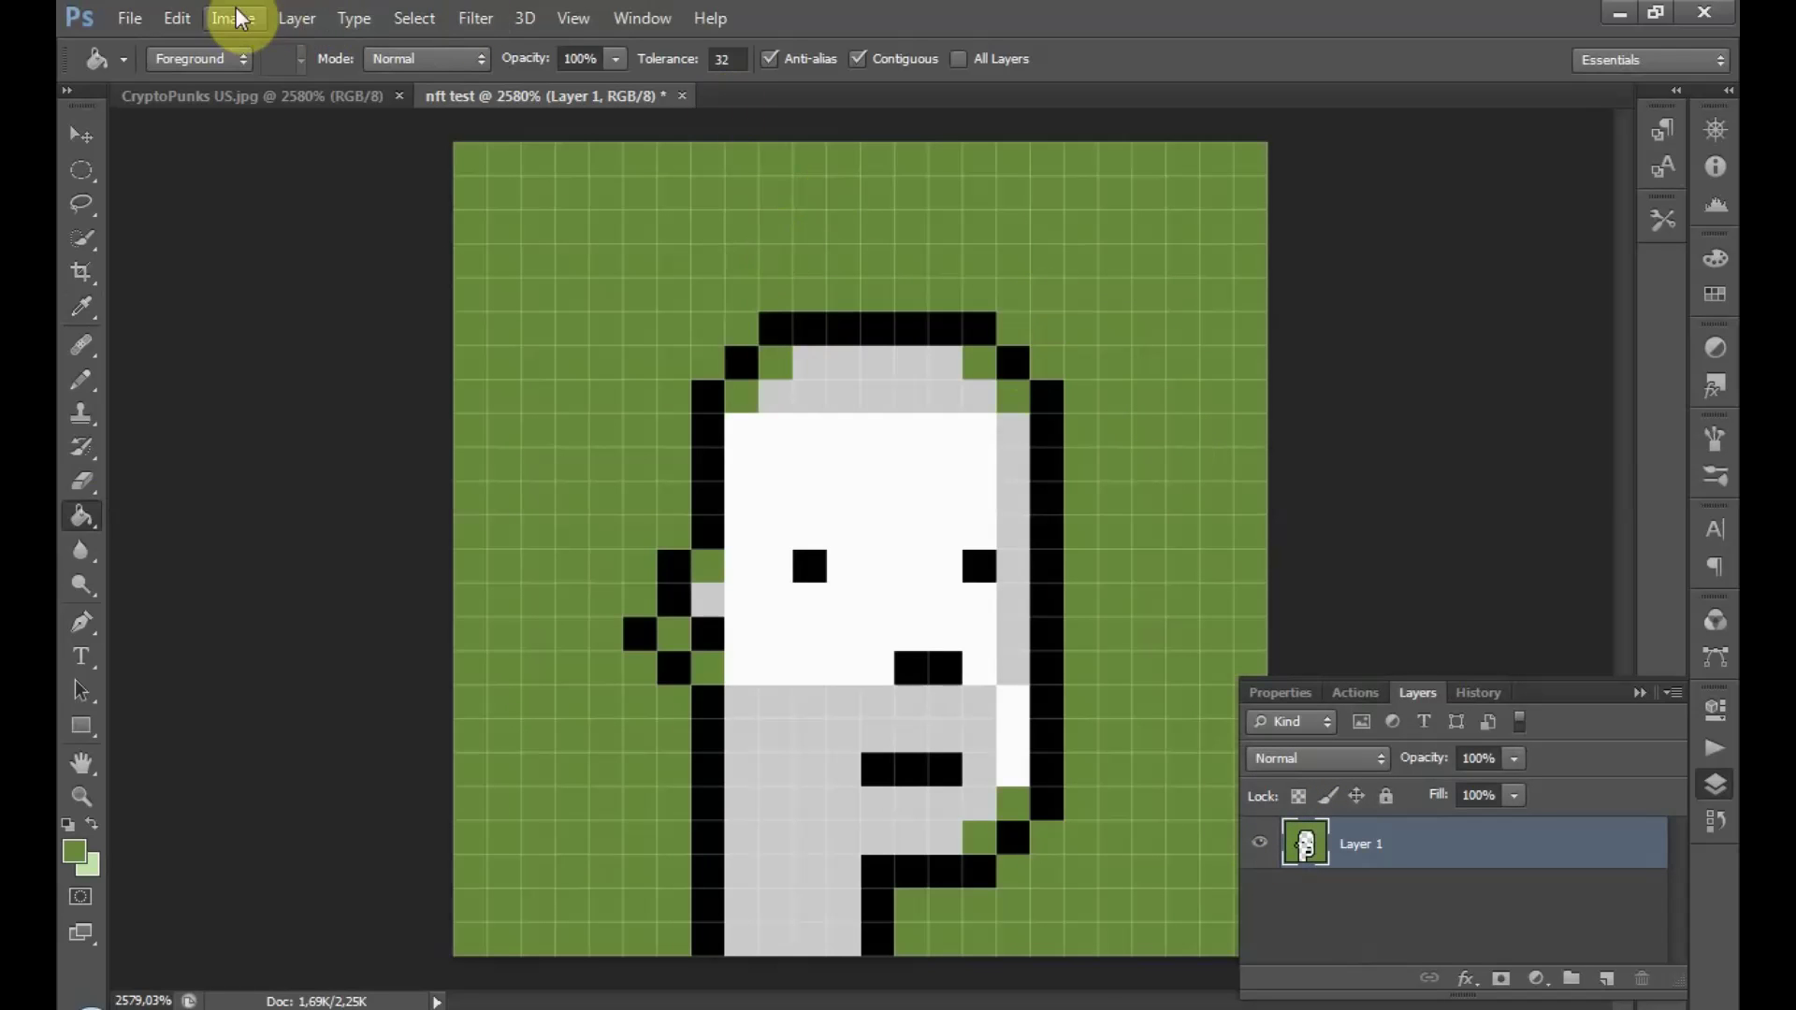
click(182, 22)
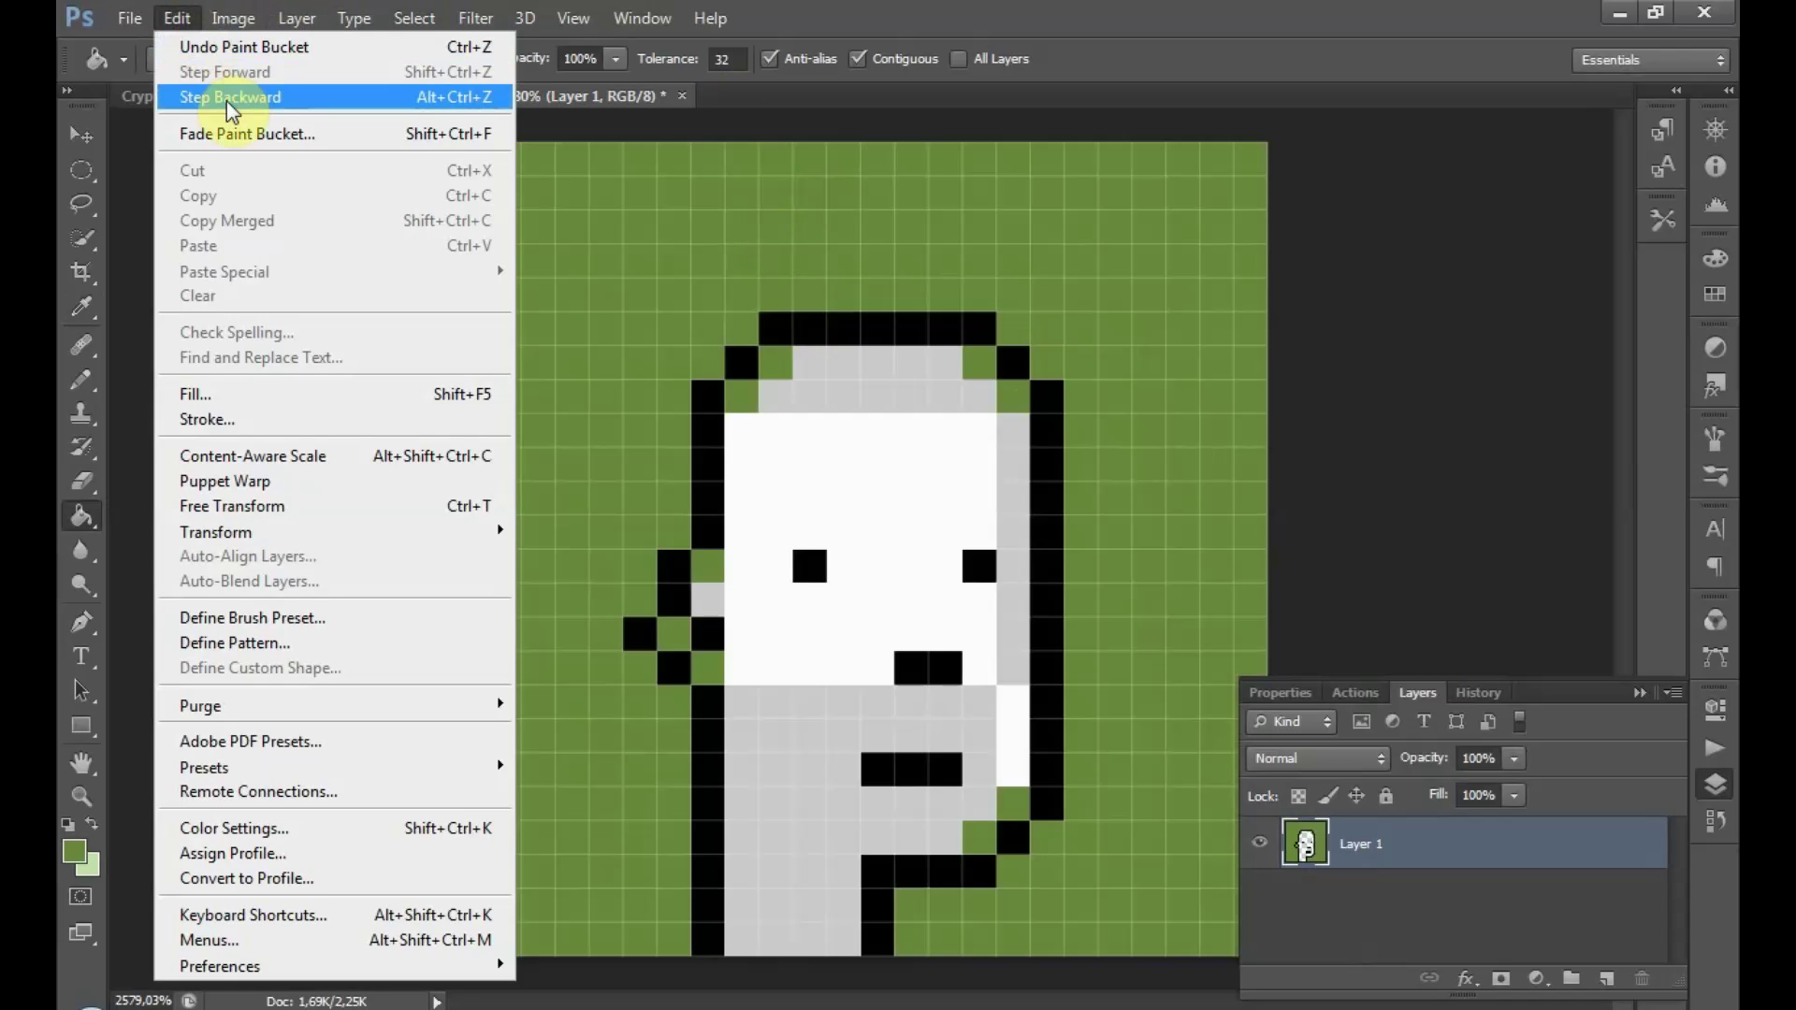
click(229, 98)
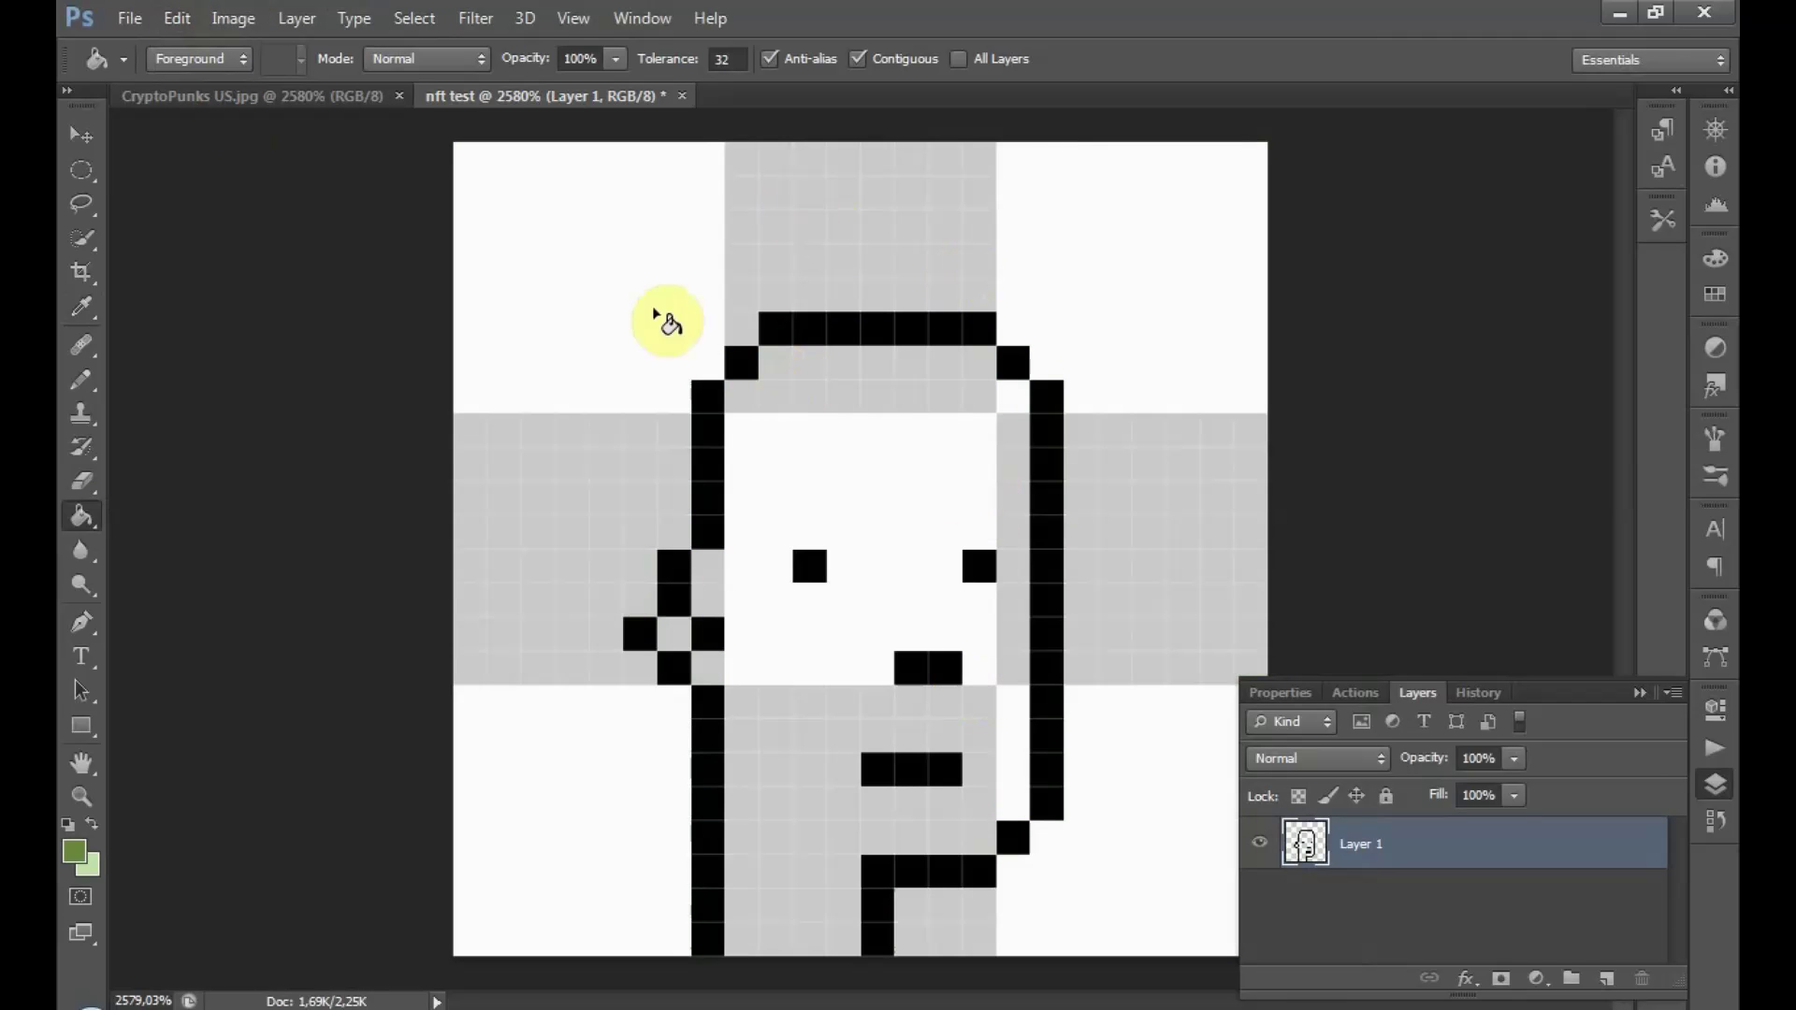
click(578, 320)
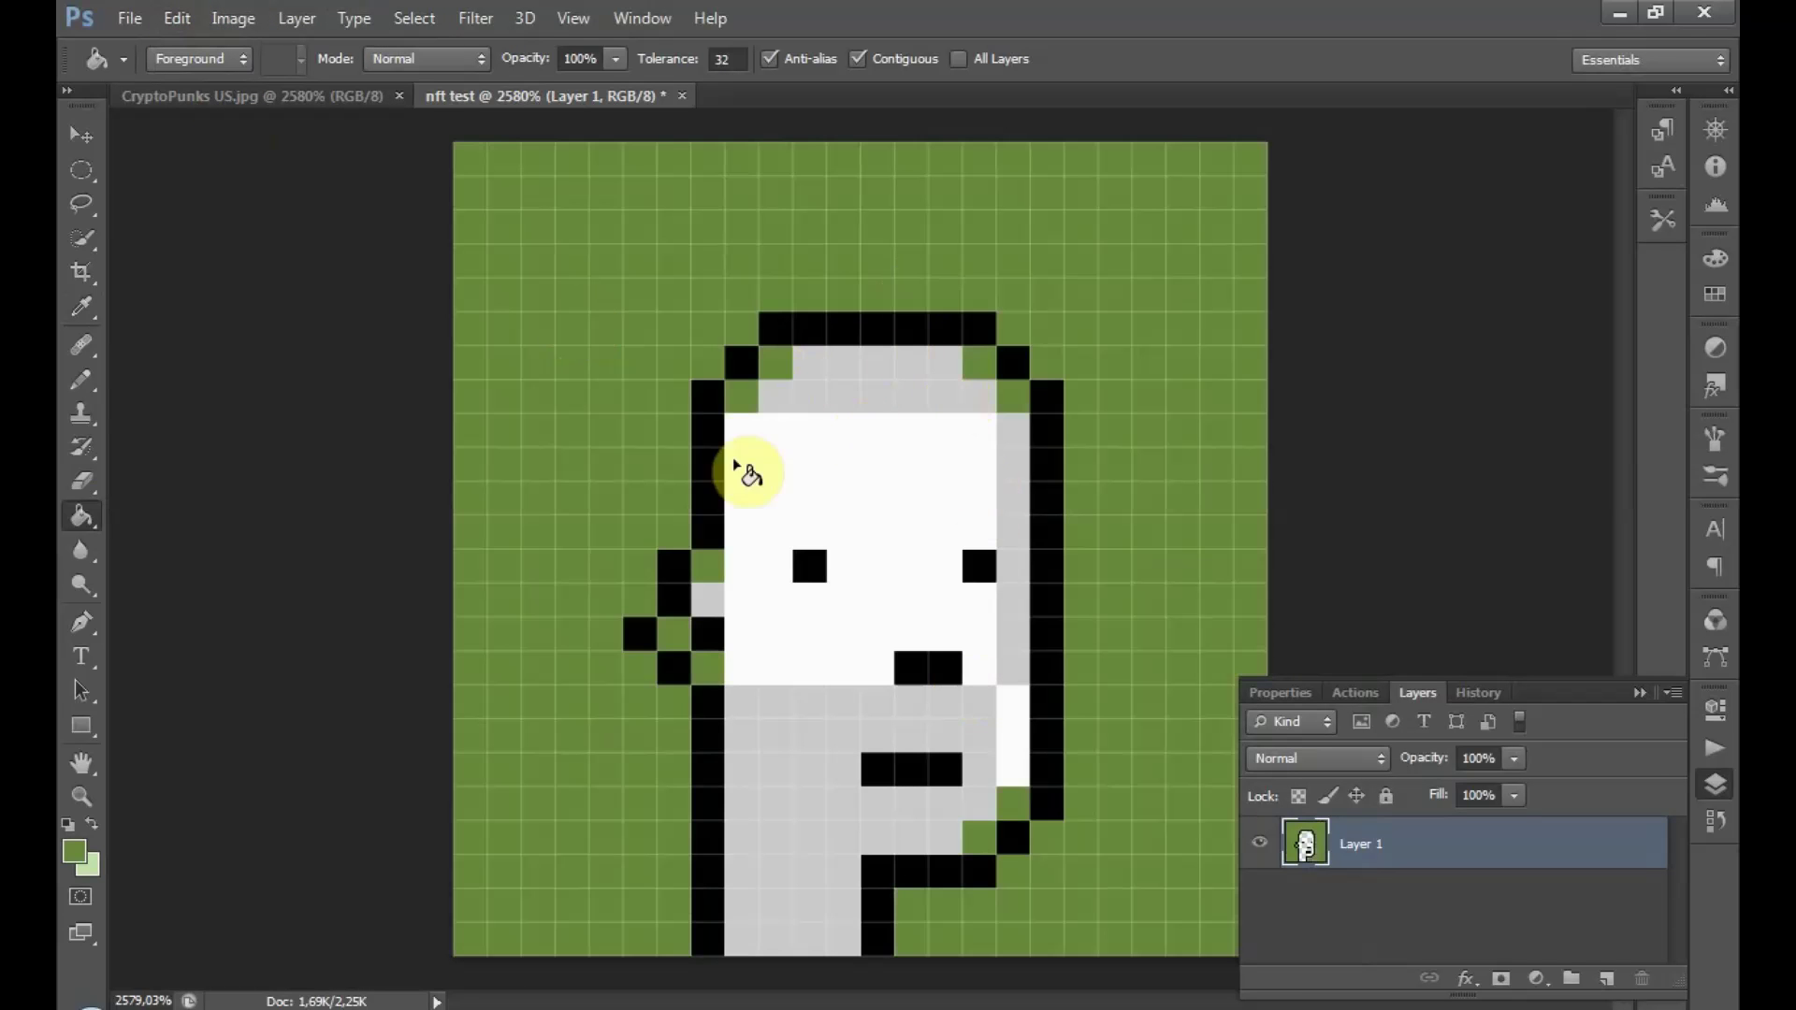
click(65, 855)
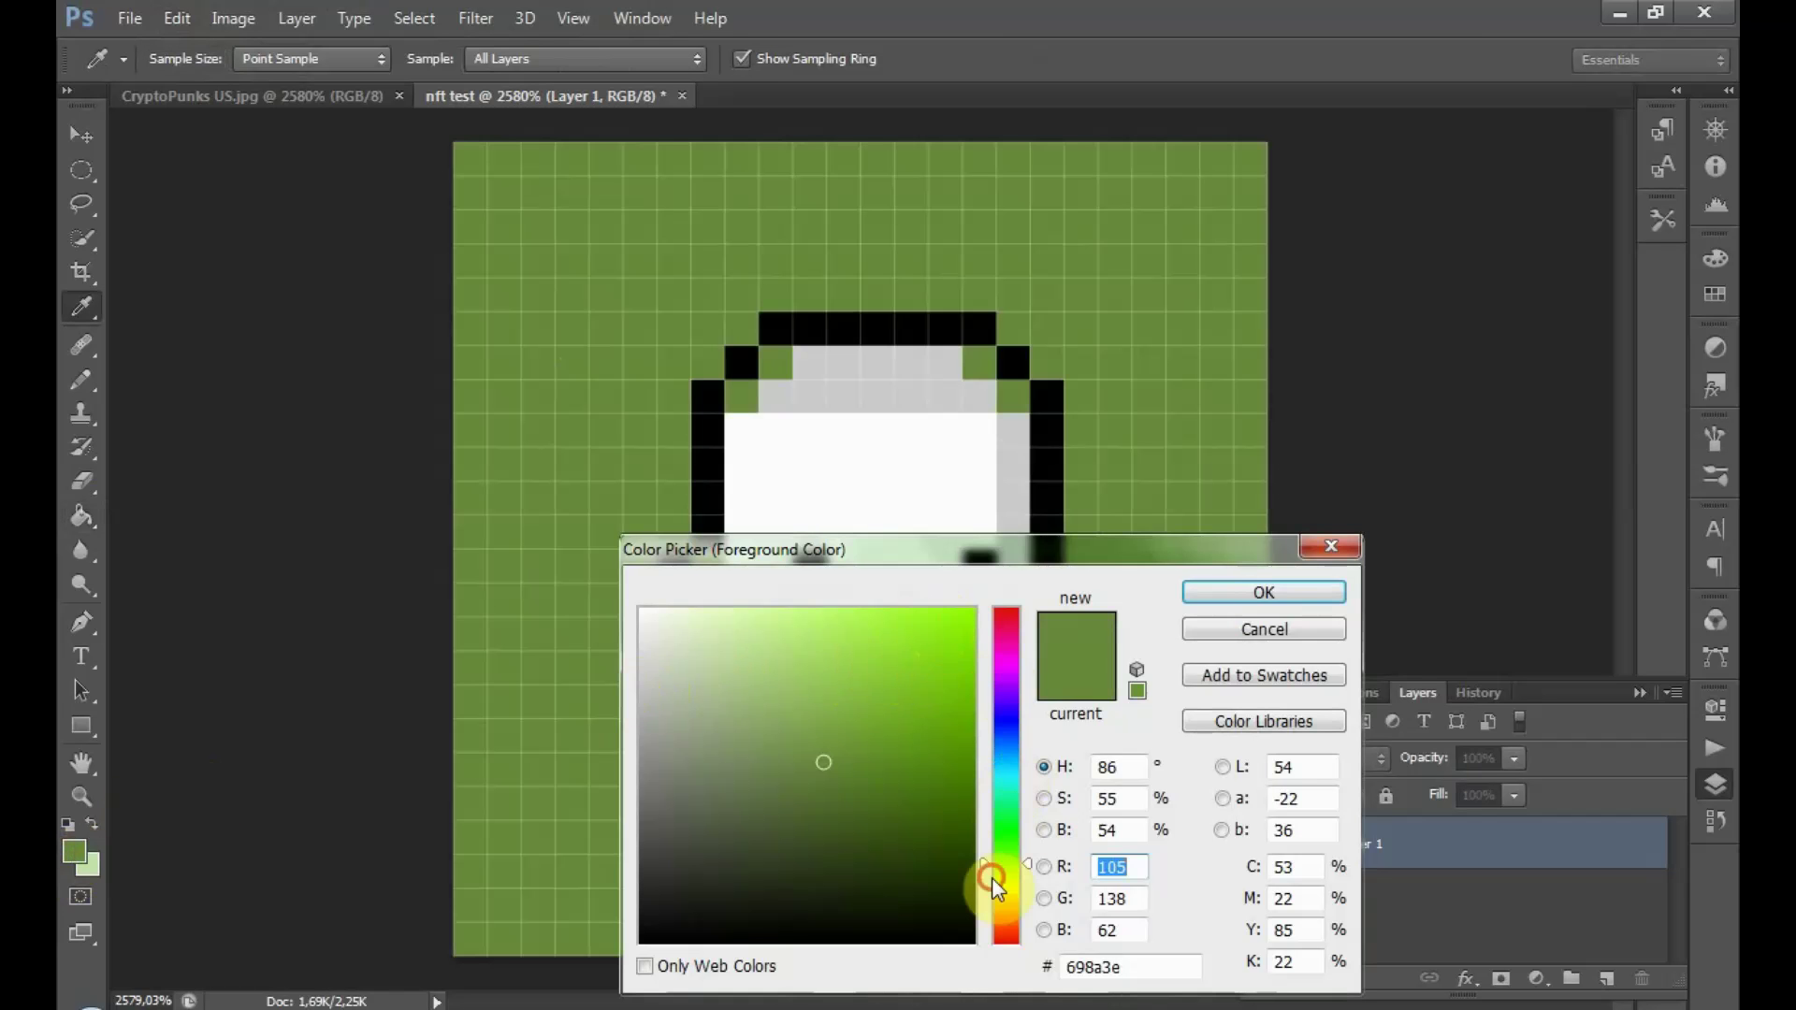
click(1001, 872)
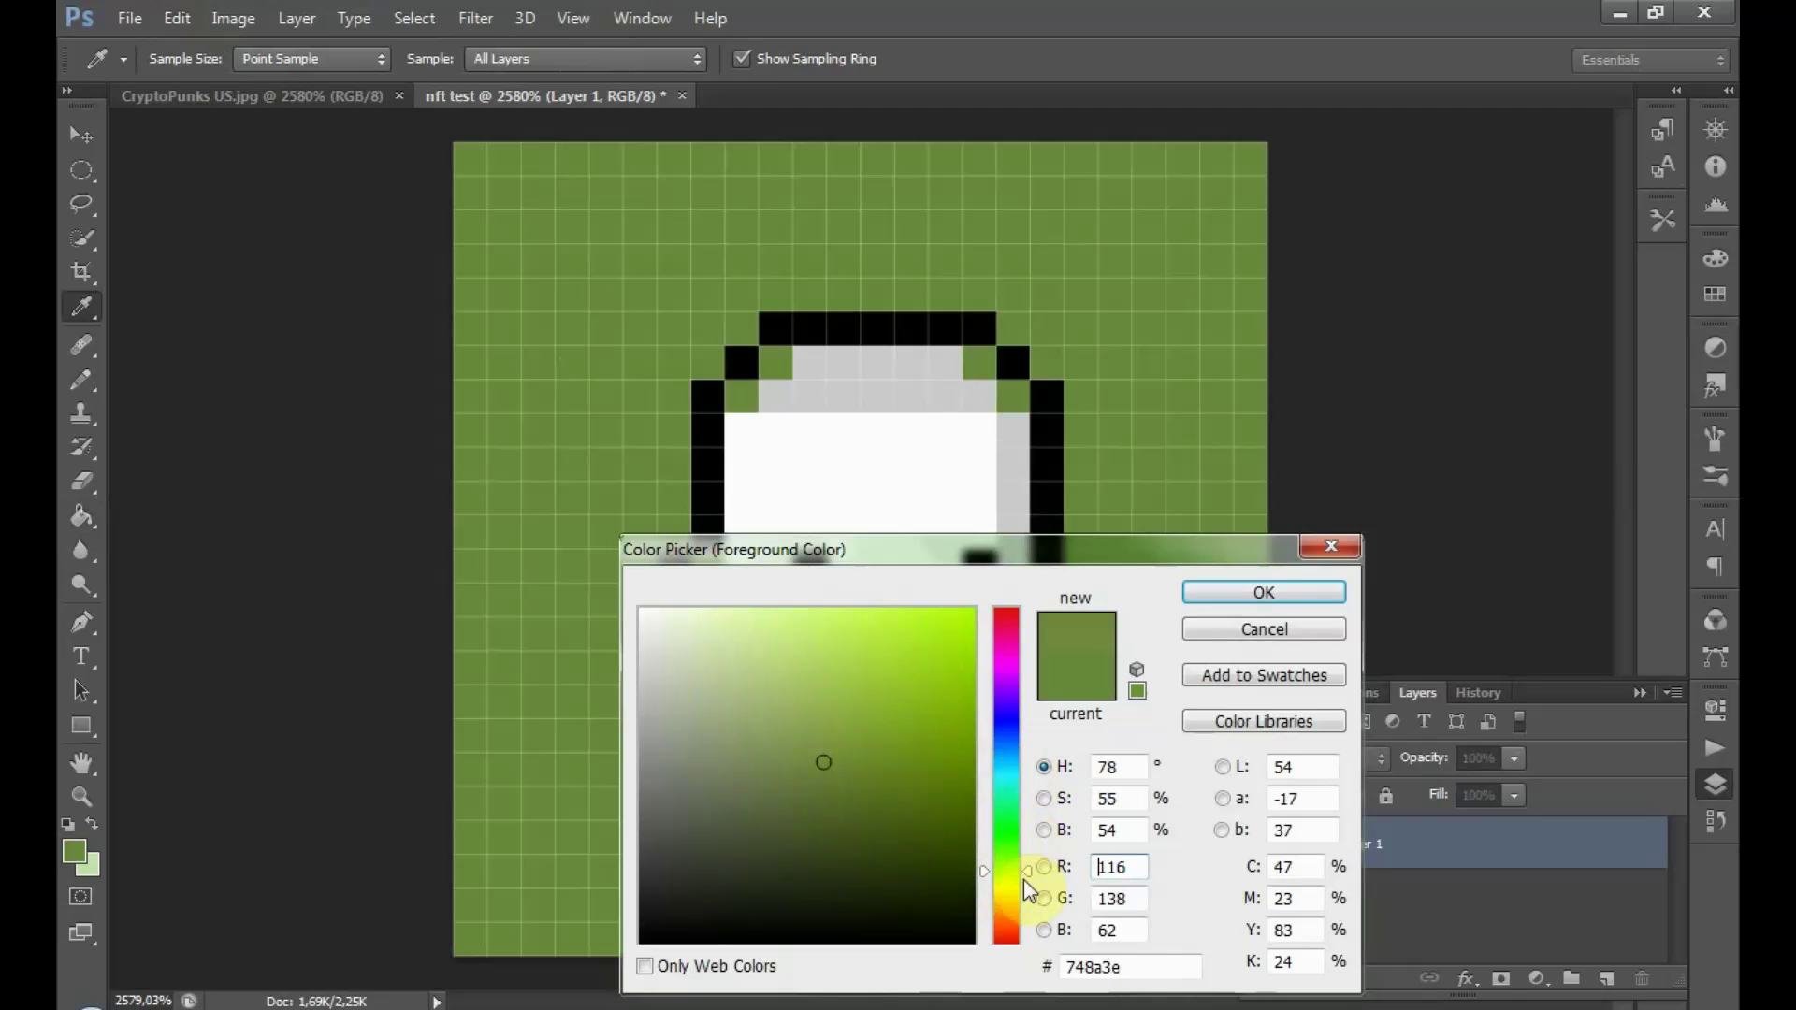
click(1014, 906)
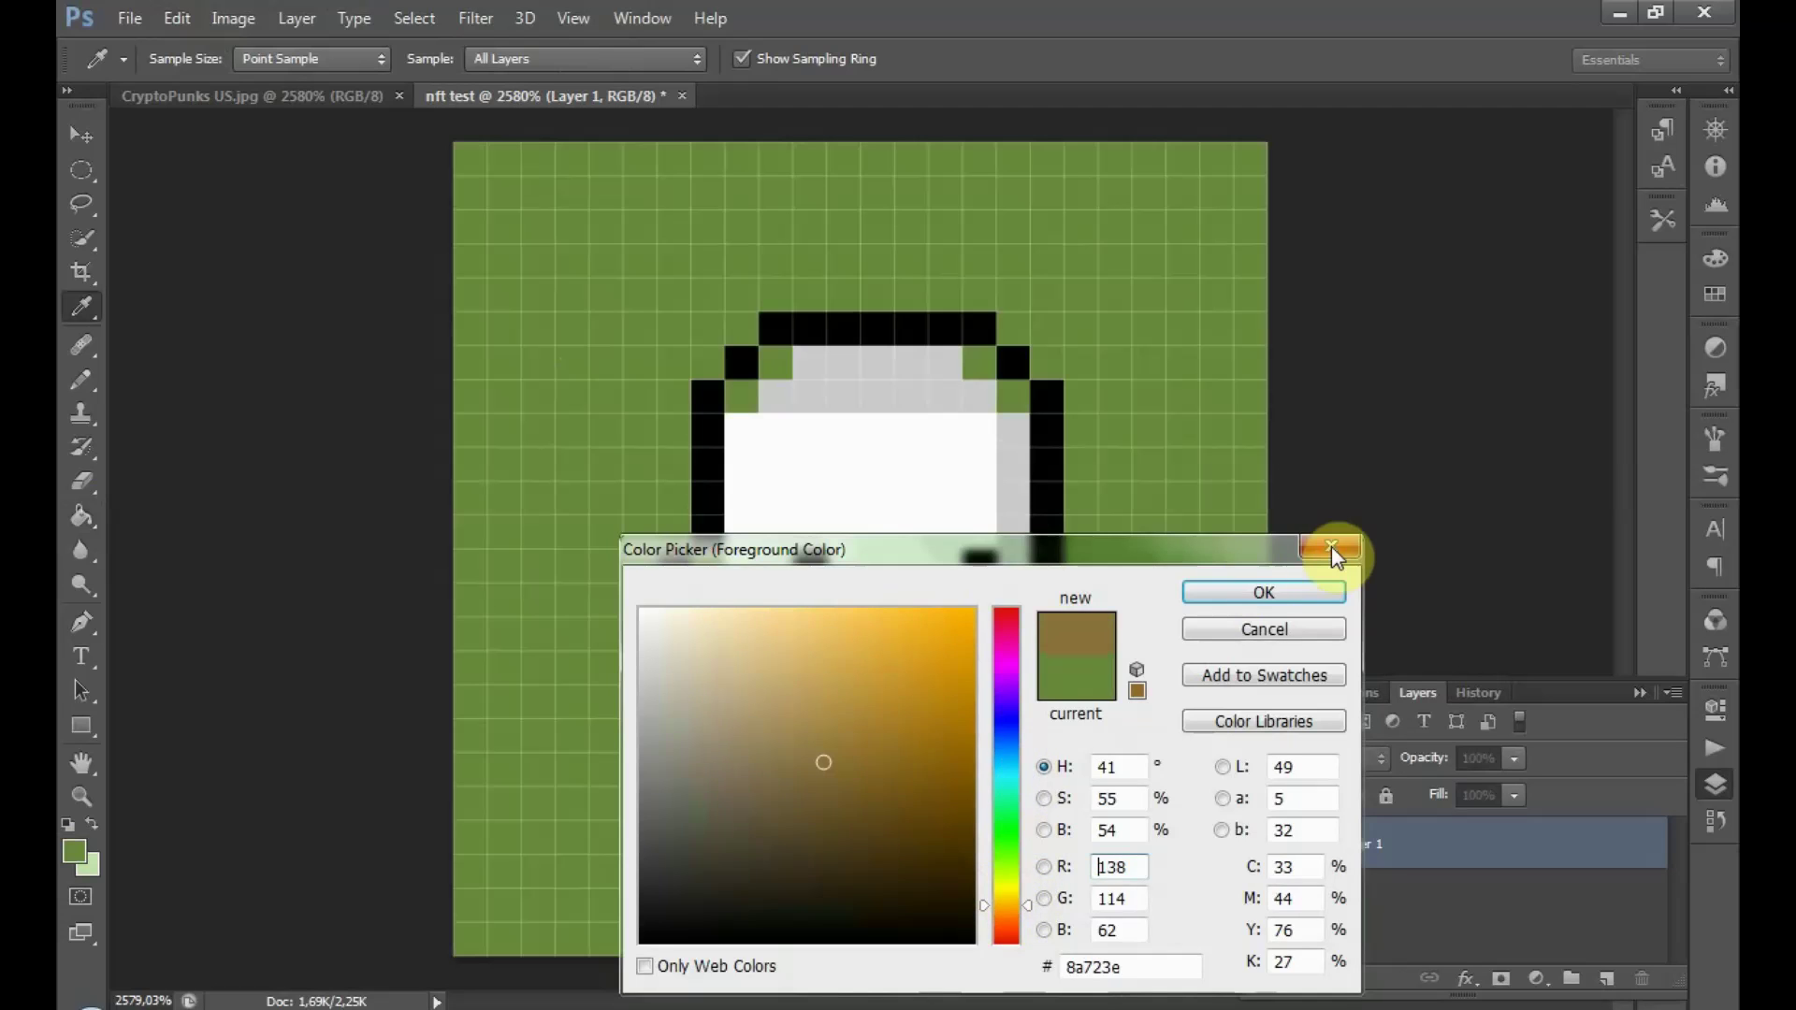
click(1331, 546)
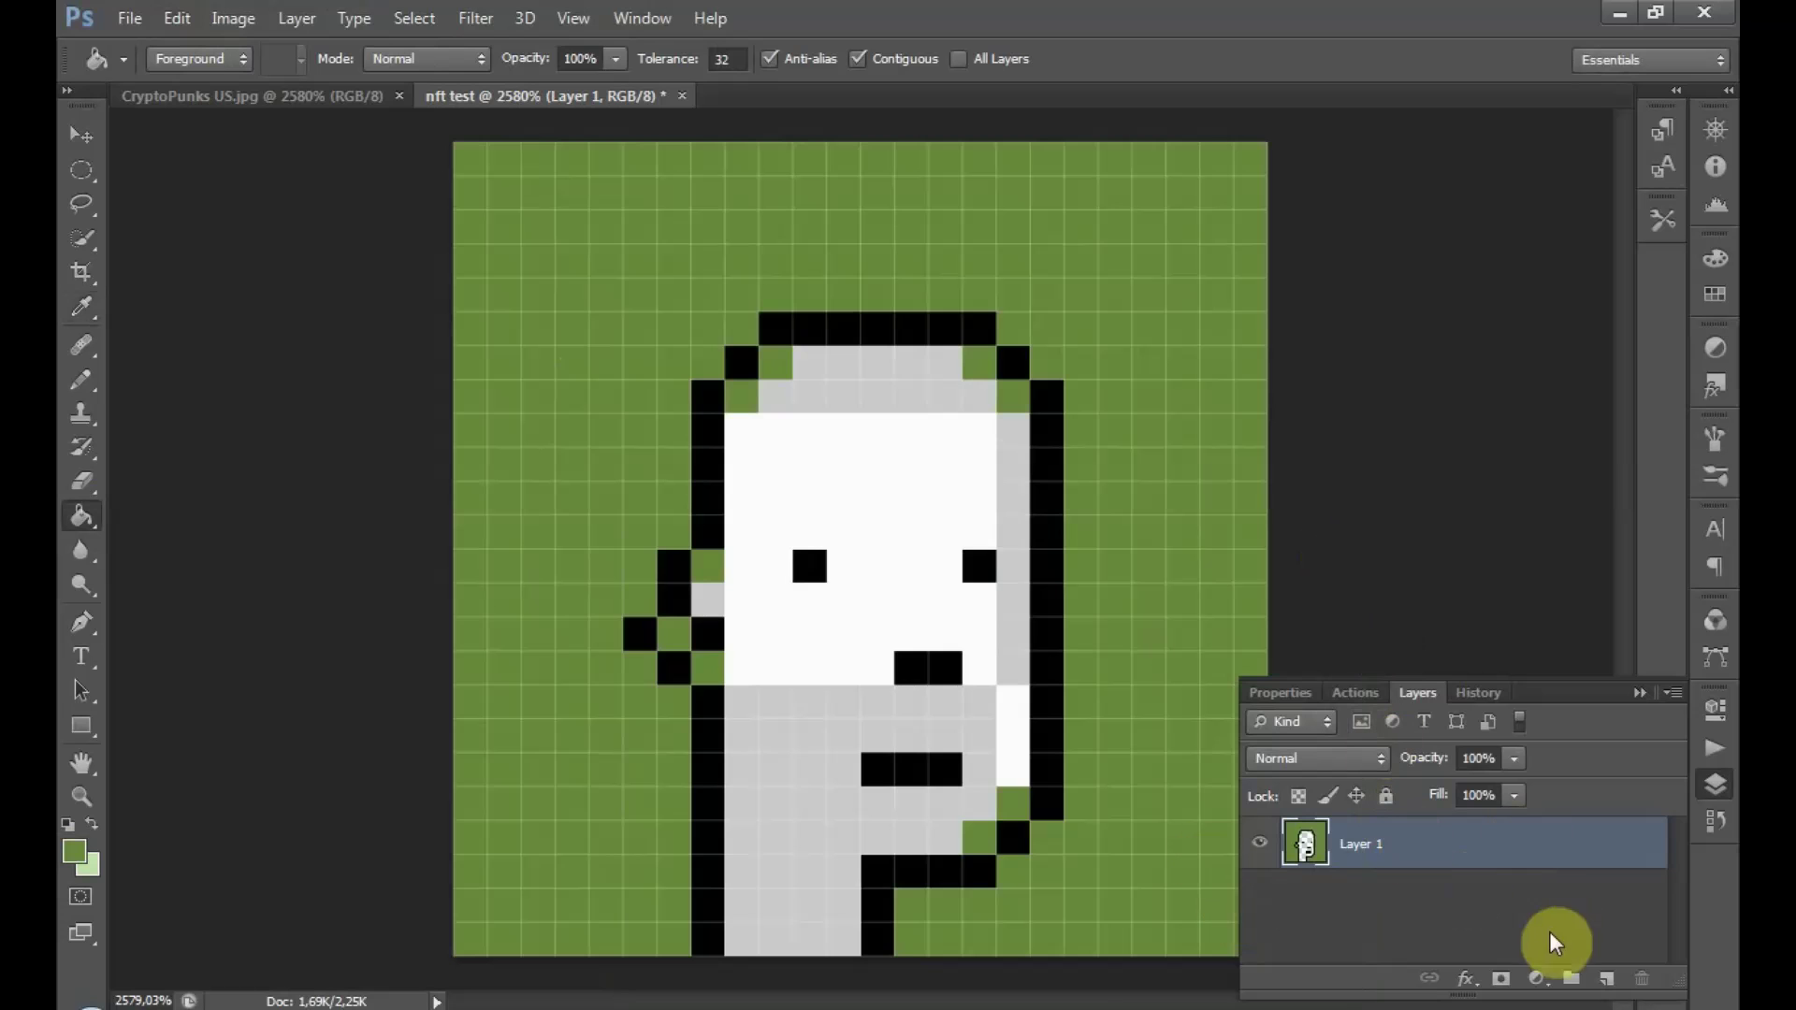
- Add a new empty layer and set the foreground colour to light green #bdf771
click(1606, 977)
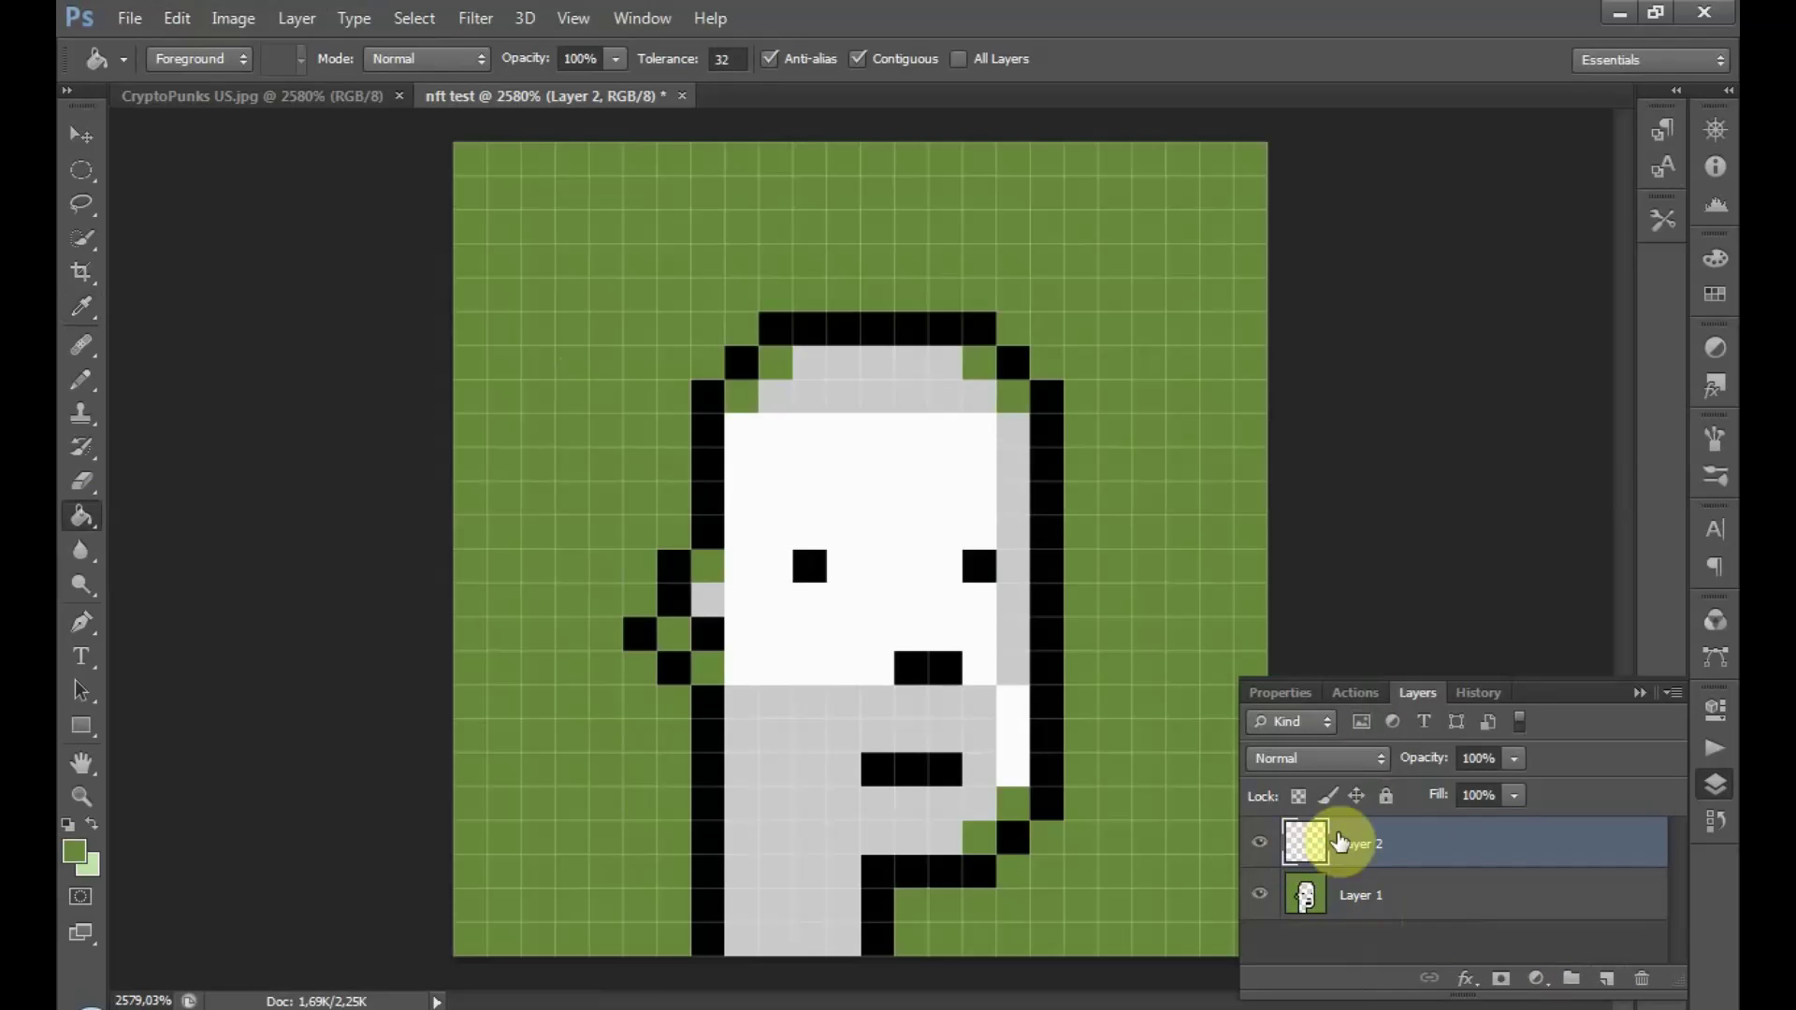
click(75, 851)
click(866, 647)
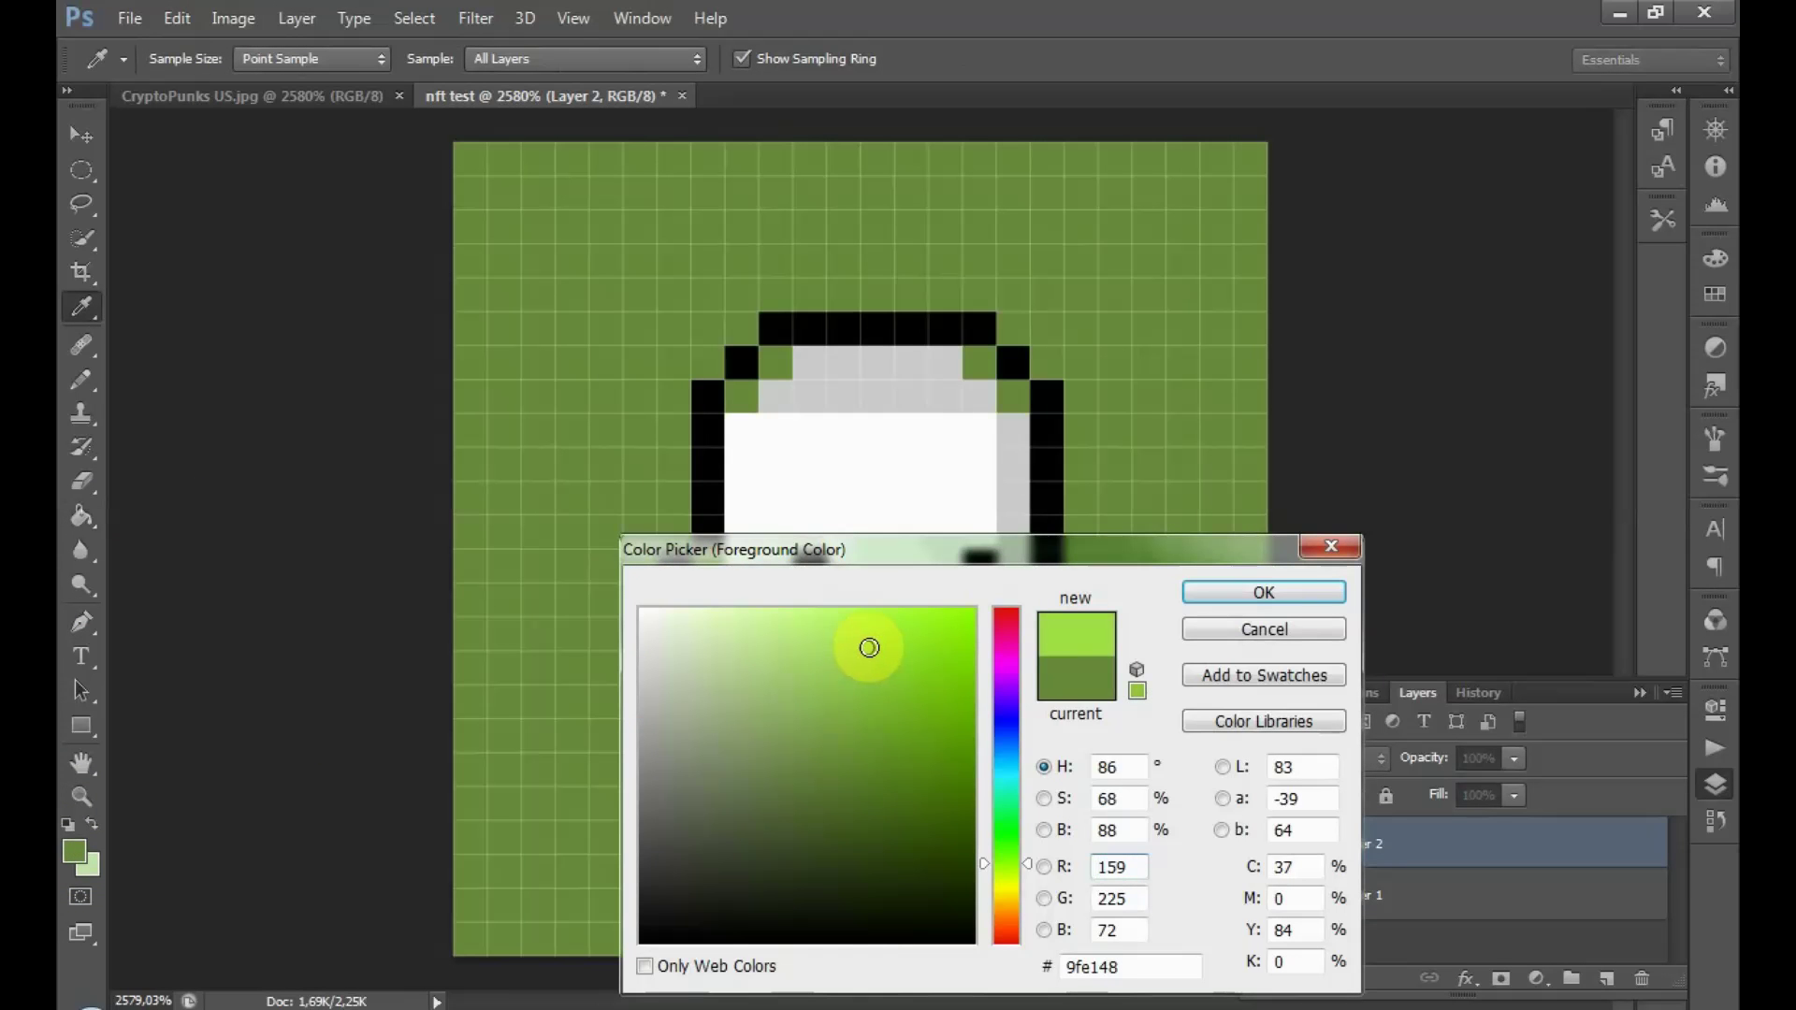
drag(869, 647, 869, 625)
click(821, 618)
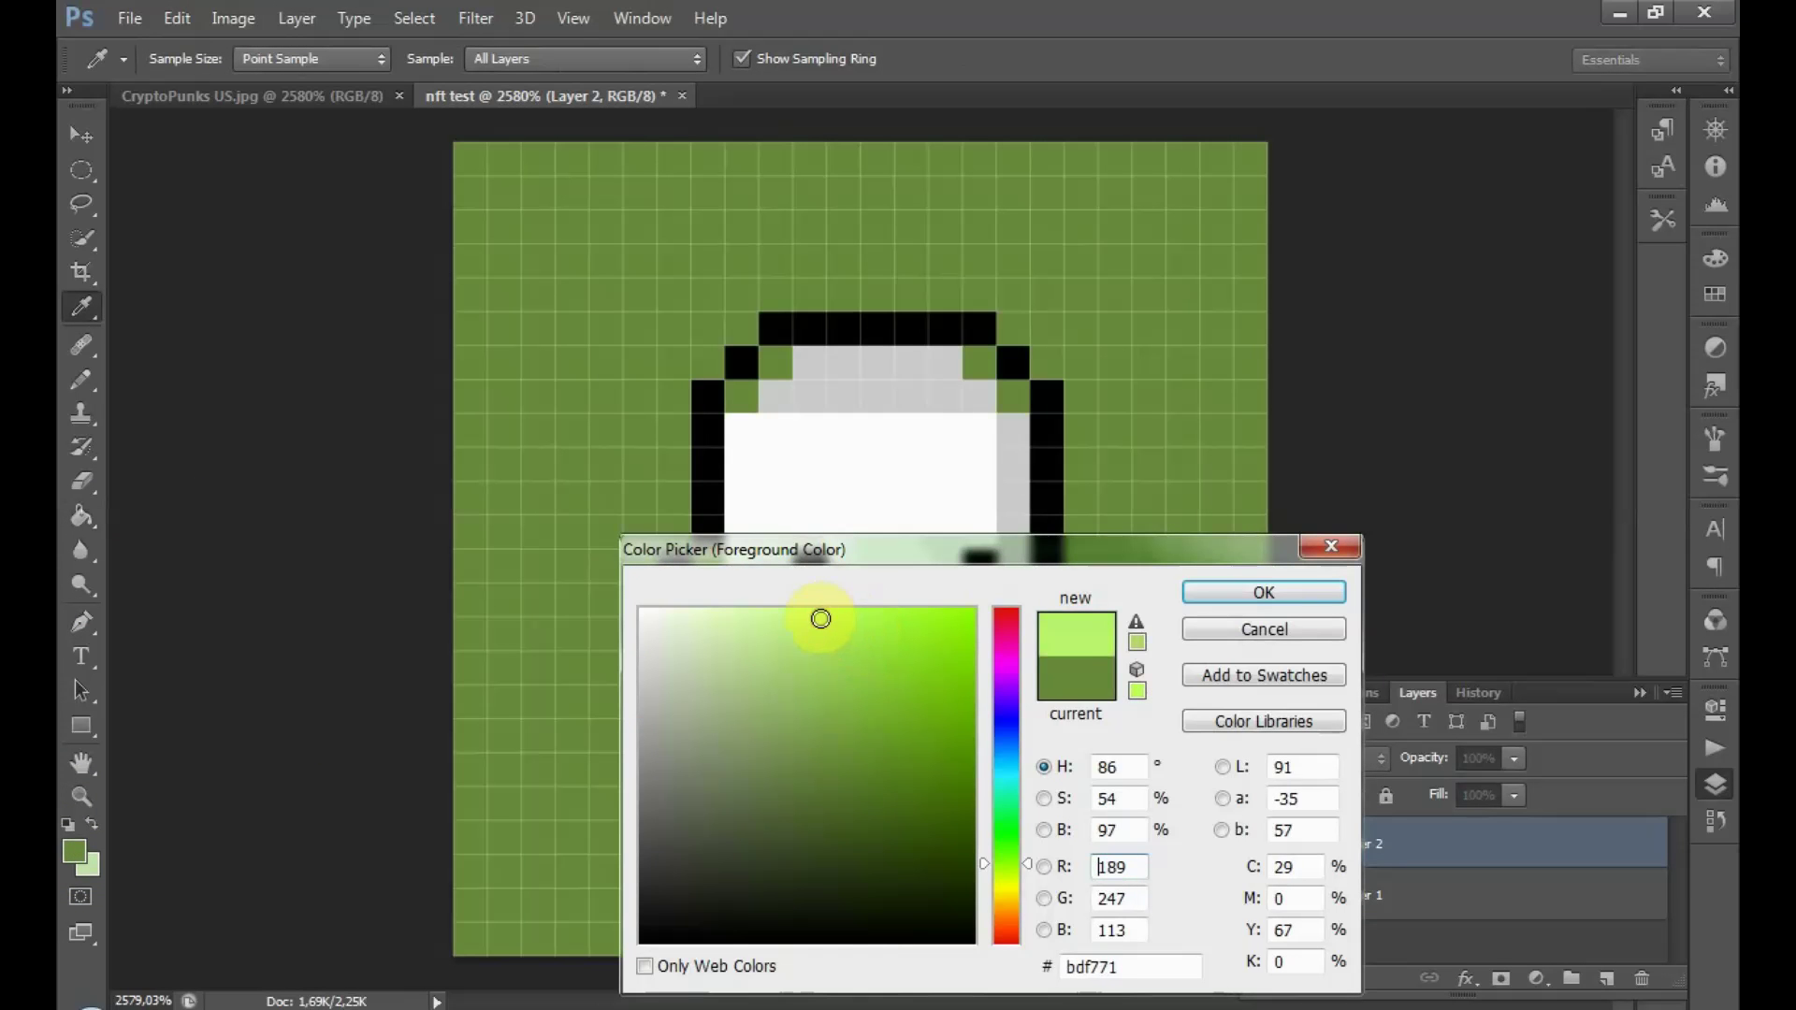
click(1216, 593)
key(g)
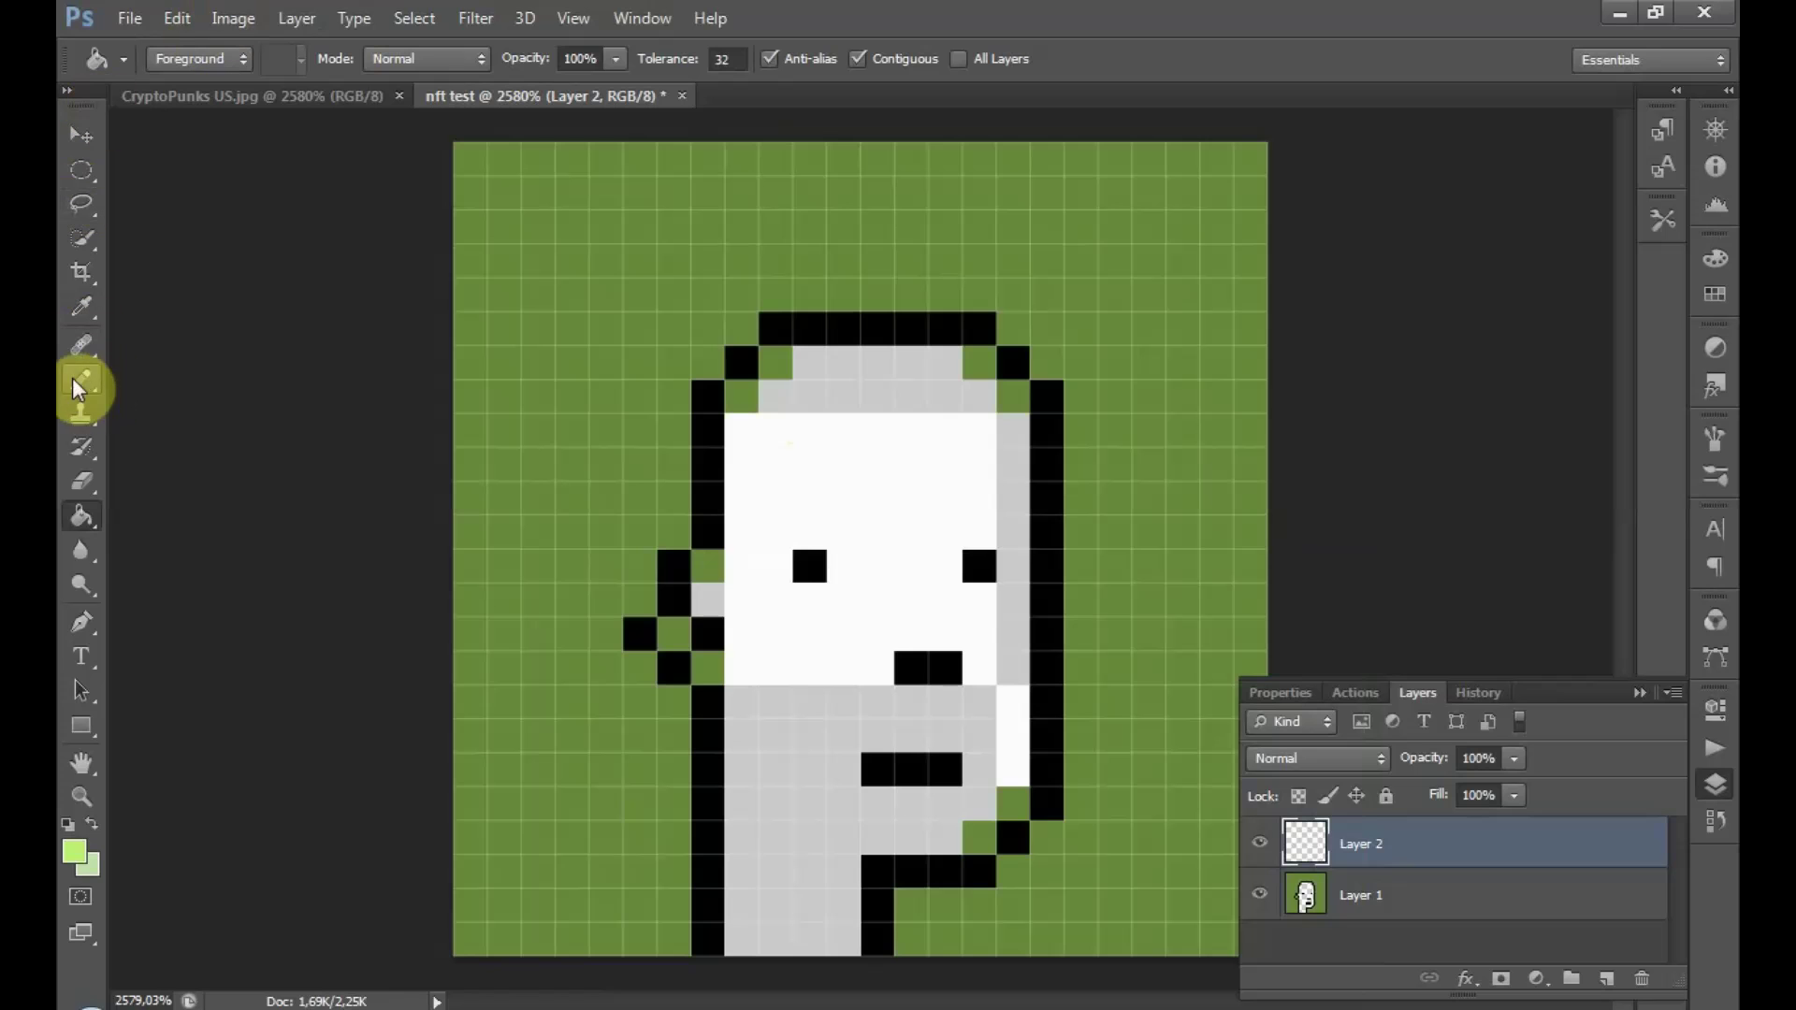
click(103, 384)
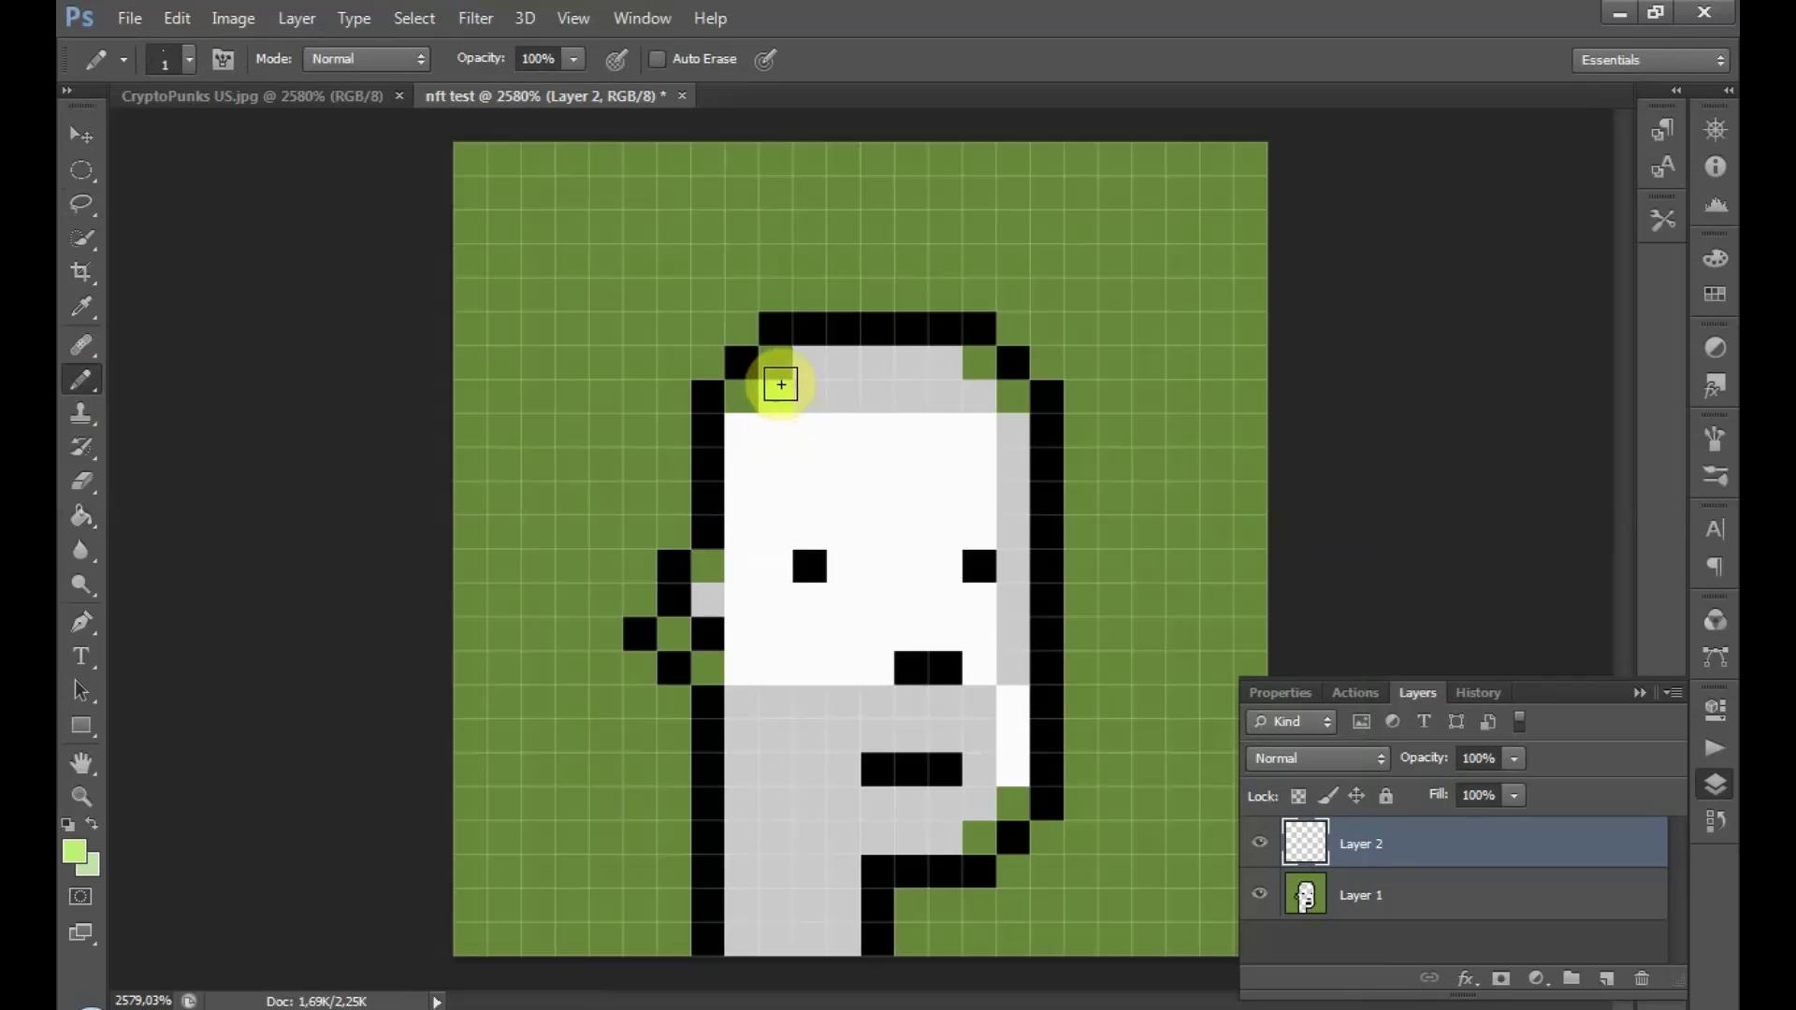
- Paint the white and grey face pixels light green on Layer 2, compare via eye icons, and add a third layer
mouse_move(781, 368)
mouse_down()
mouse_move(941, 376)
mouse_move(843, 403)
mouse_move(738, 468)
mouse_move(758, 533)
mouse_up()
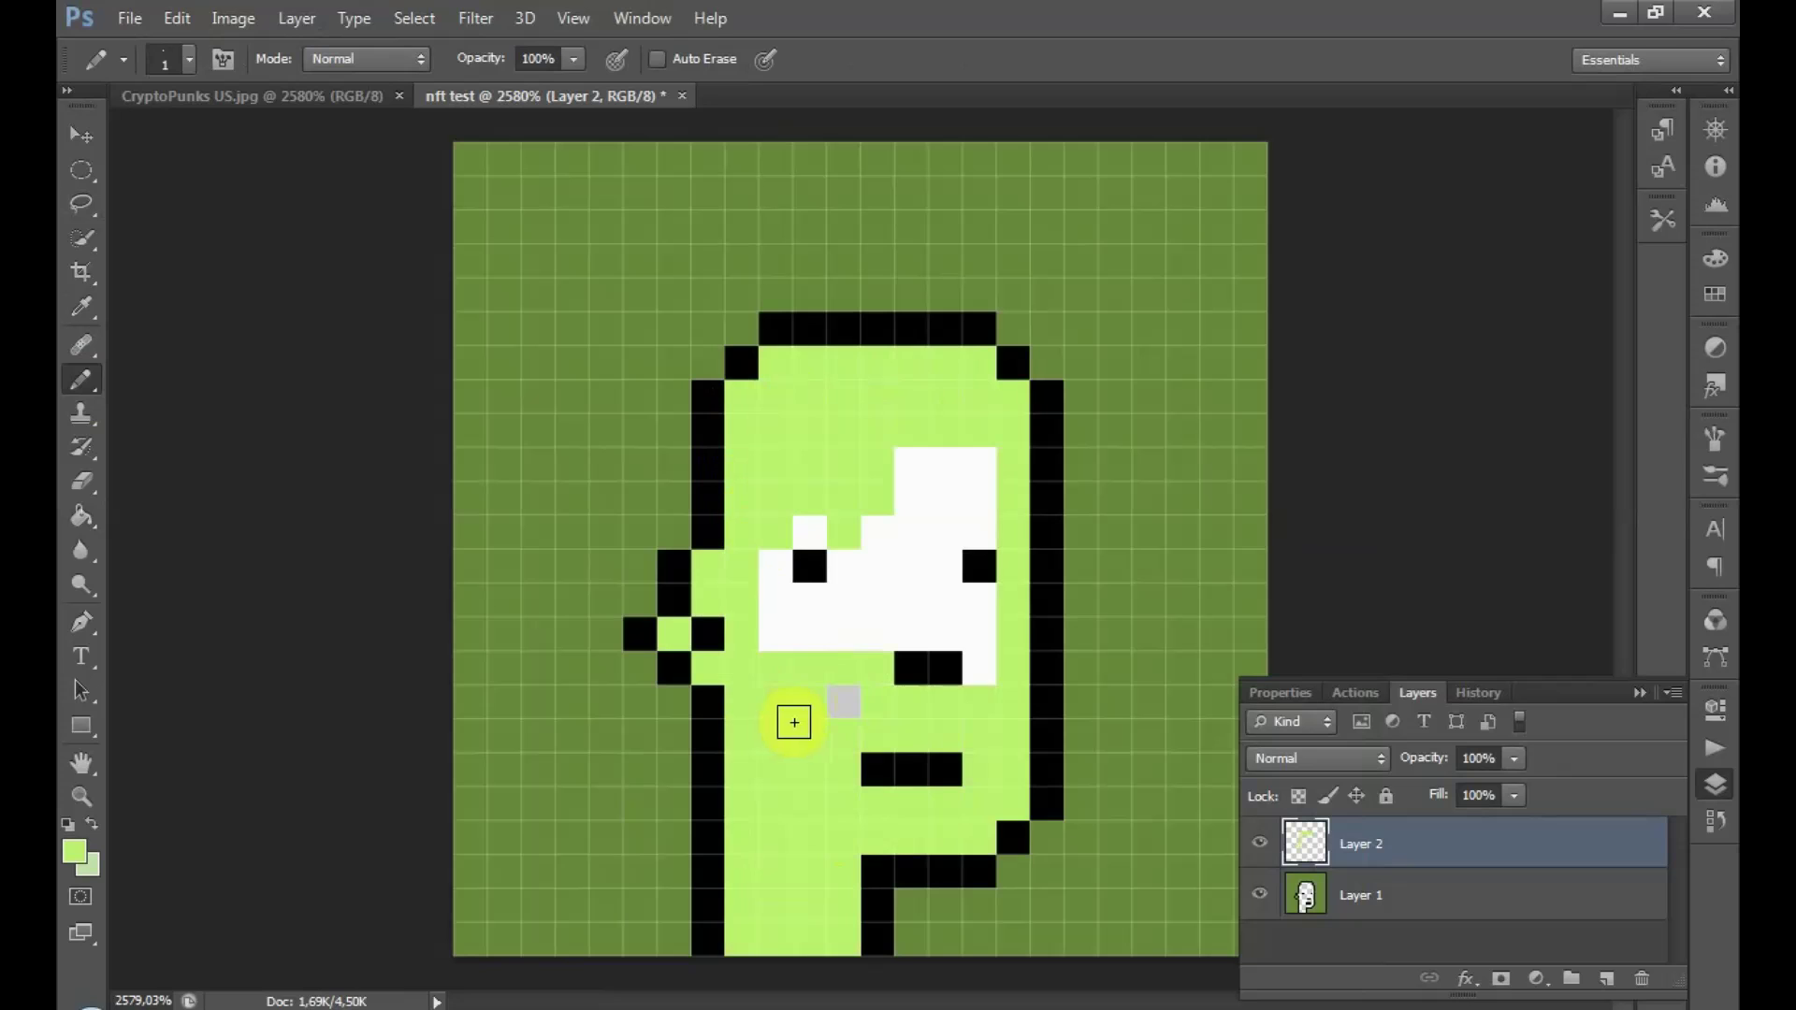
mouse_move(814, 707)
mouse_down()
mouse_move(773, 626)
mouse_move(768, 546)
mouse_move(878, 621)
mouse_move(963, 624)
mouse_move(894, 533)
mouse_move(918, 465)
mouse_move(996, 482)
mouse_move(923, 499)
mouse_up()
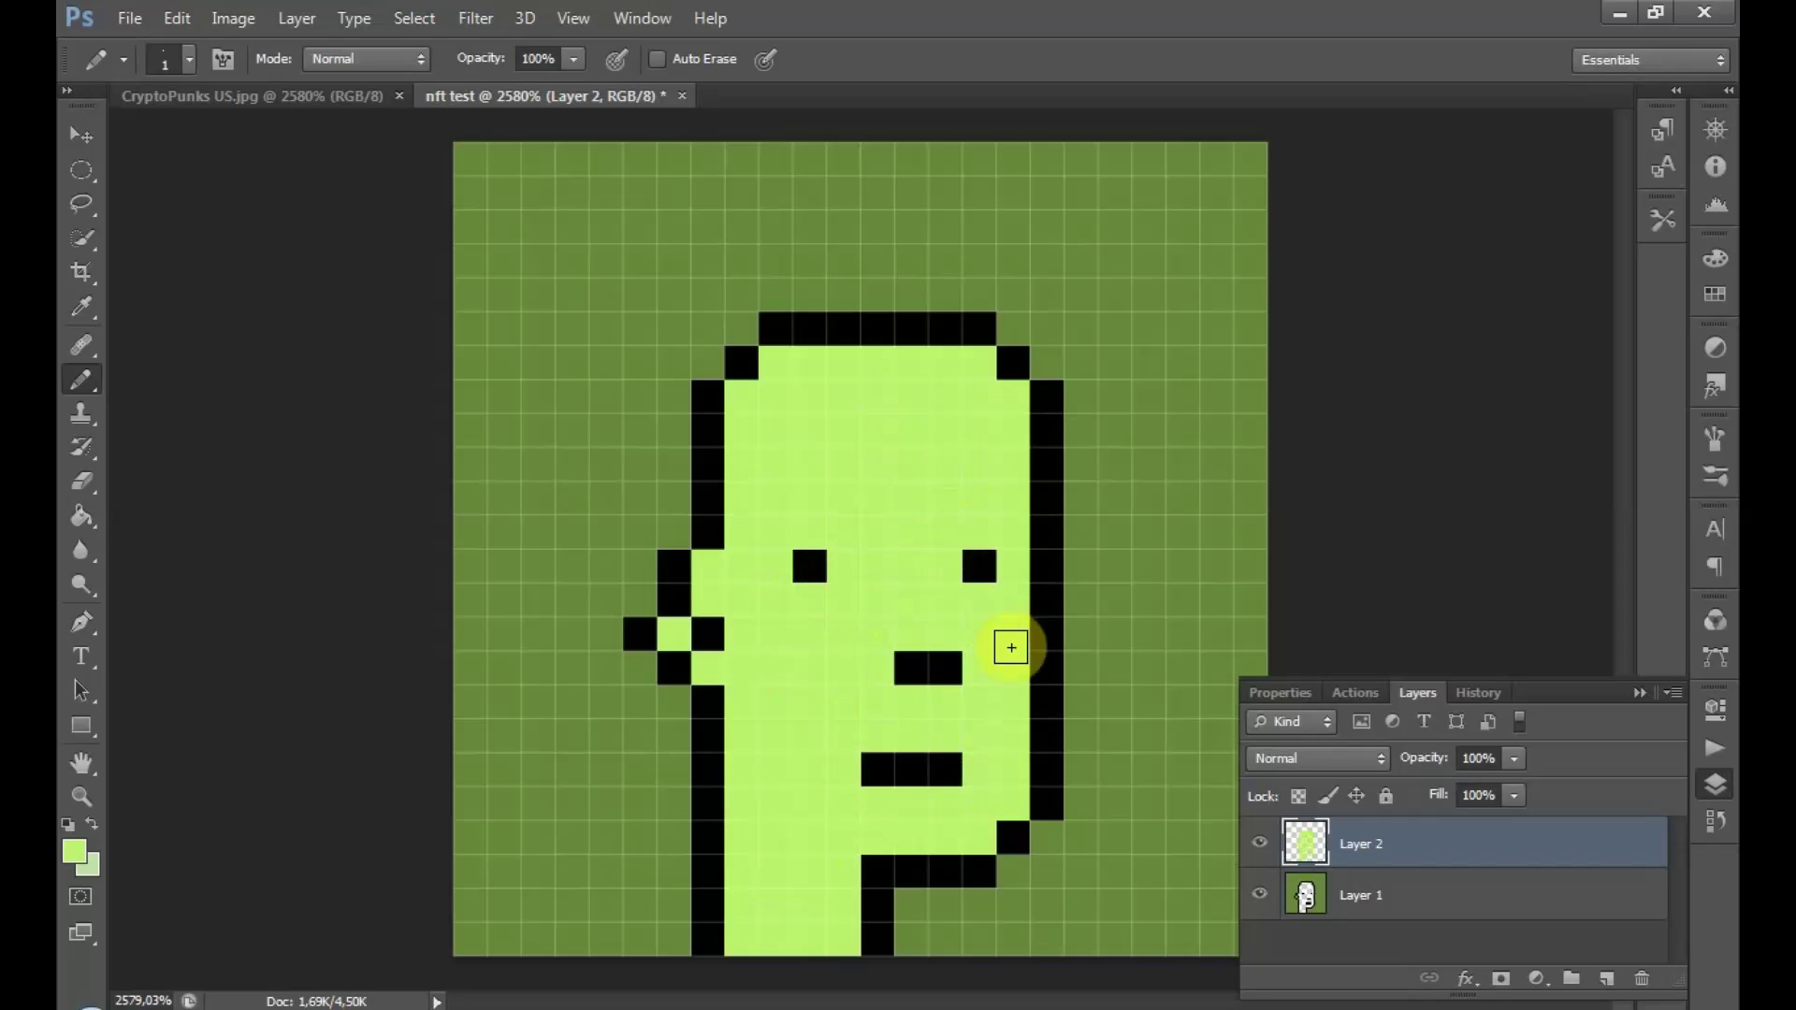
click(1260, 843)
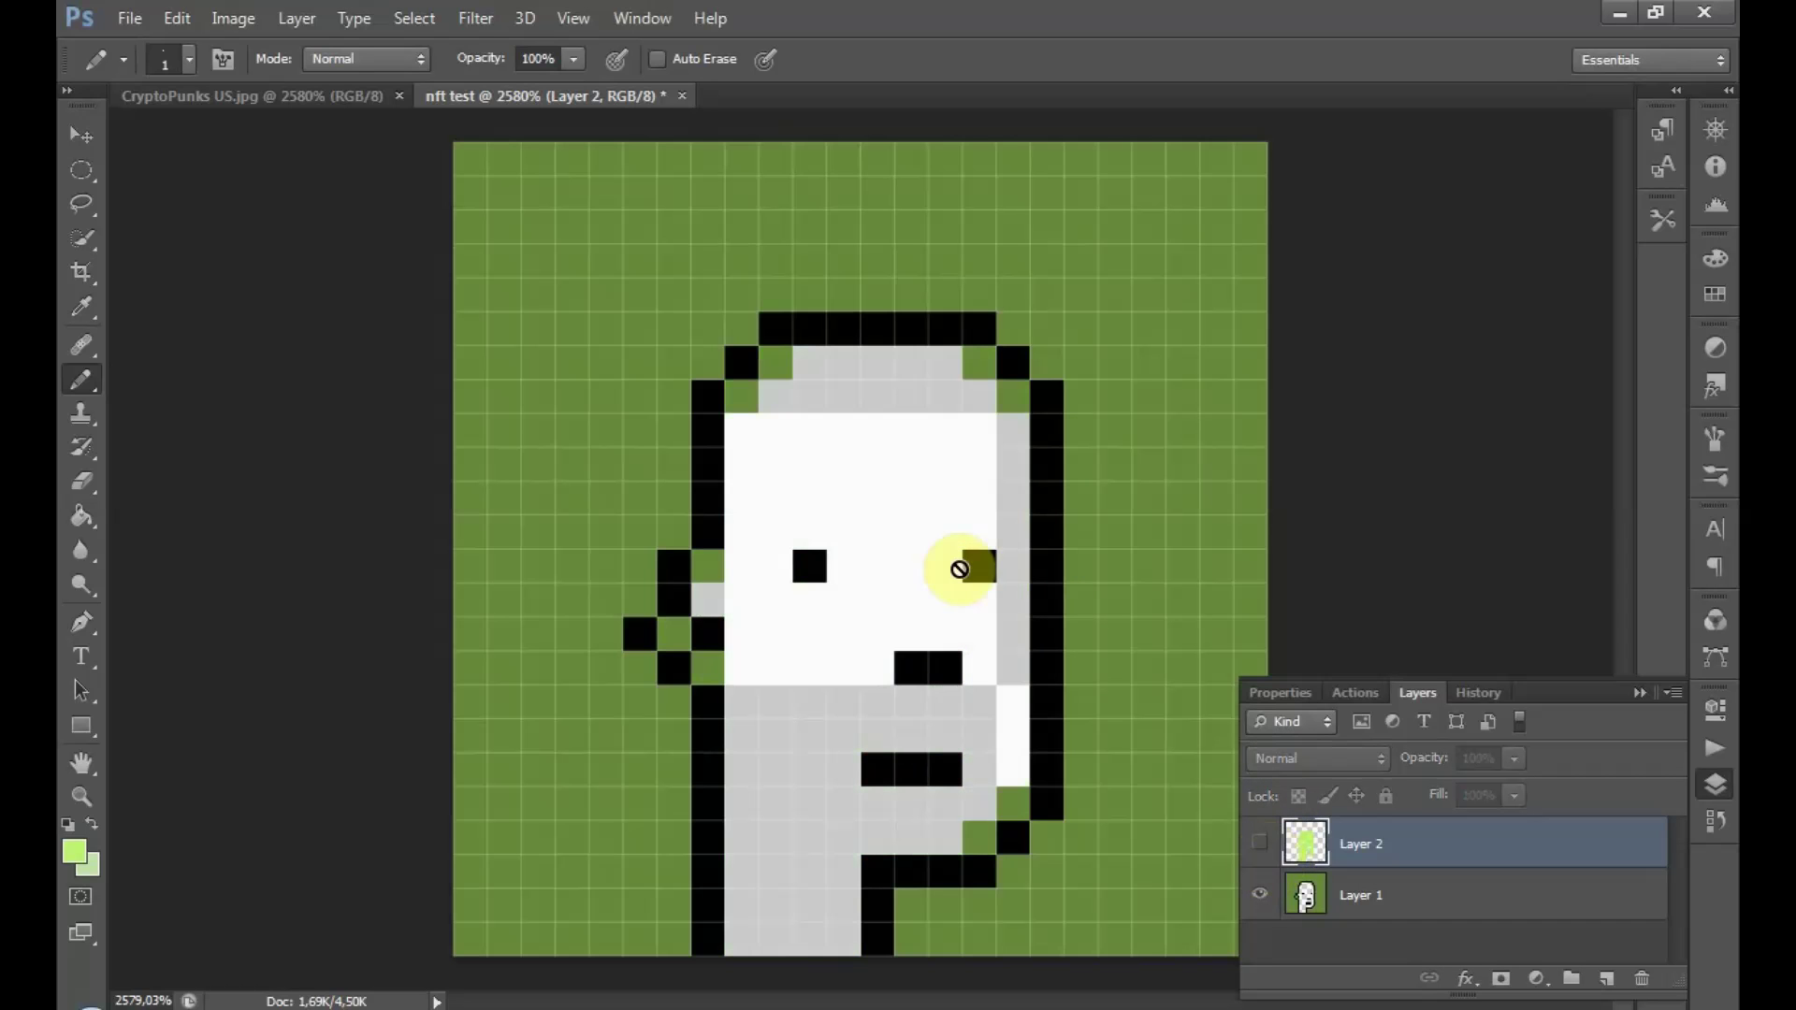
click(1260, 898)
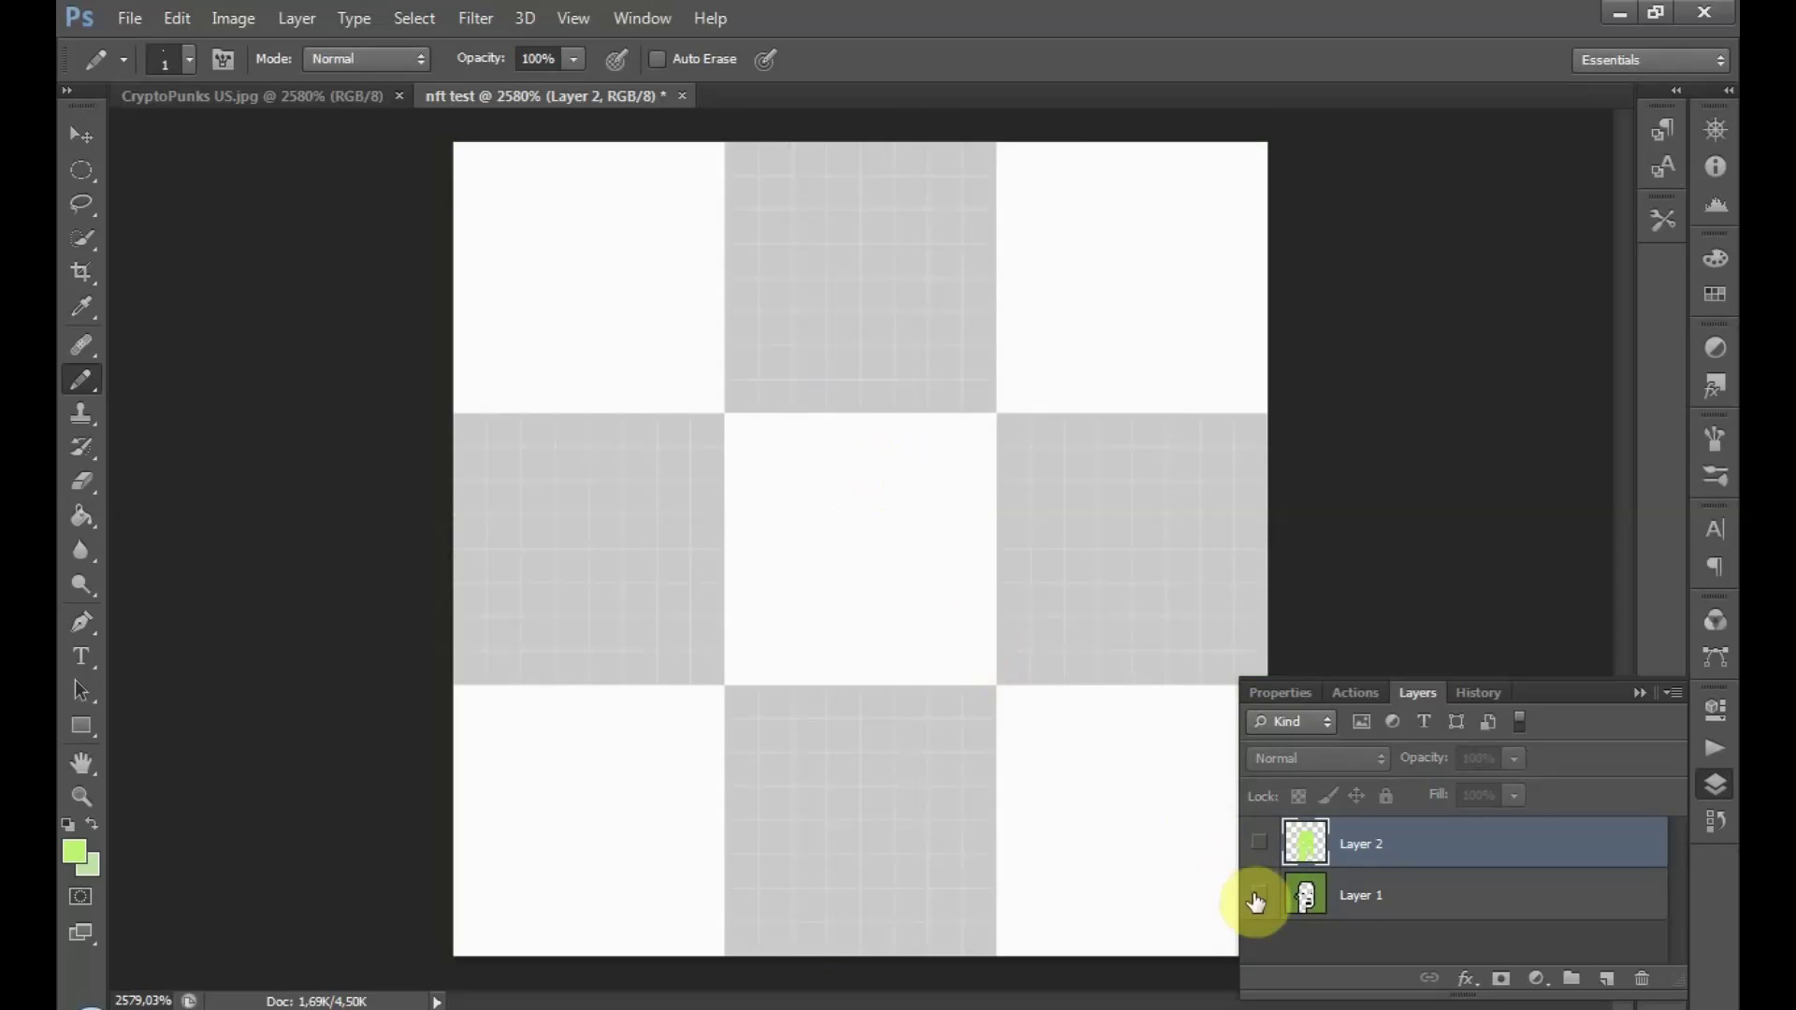
click(1259, 896)
click(1256, 848)
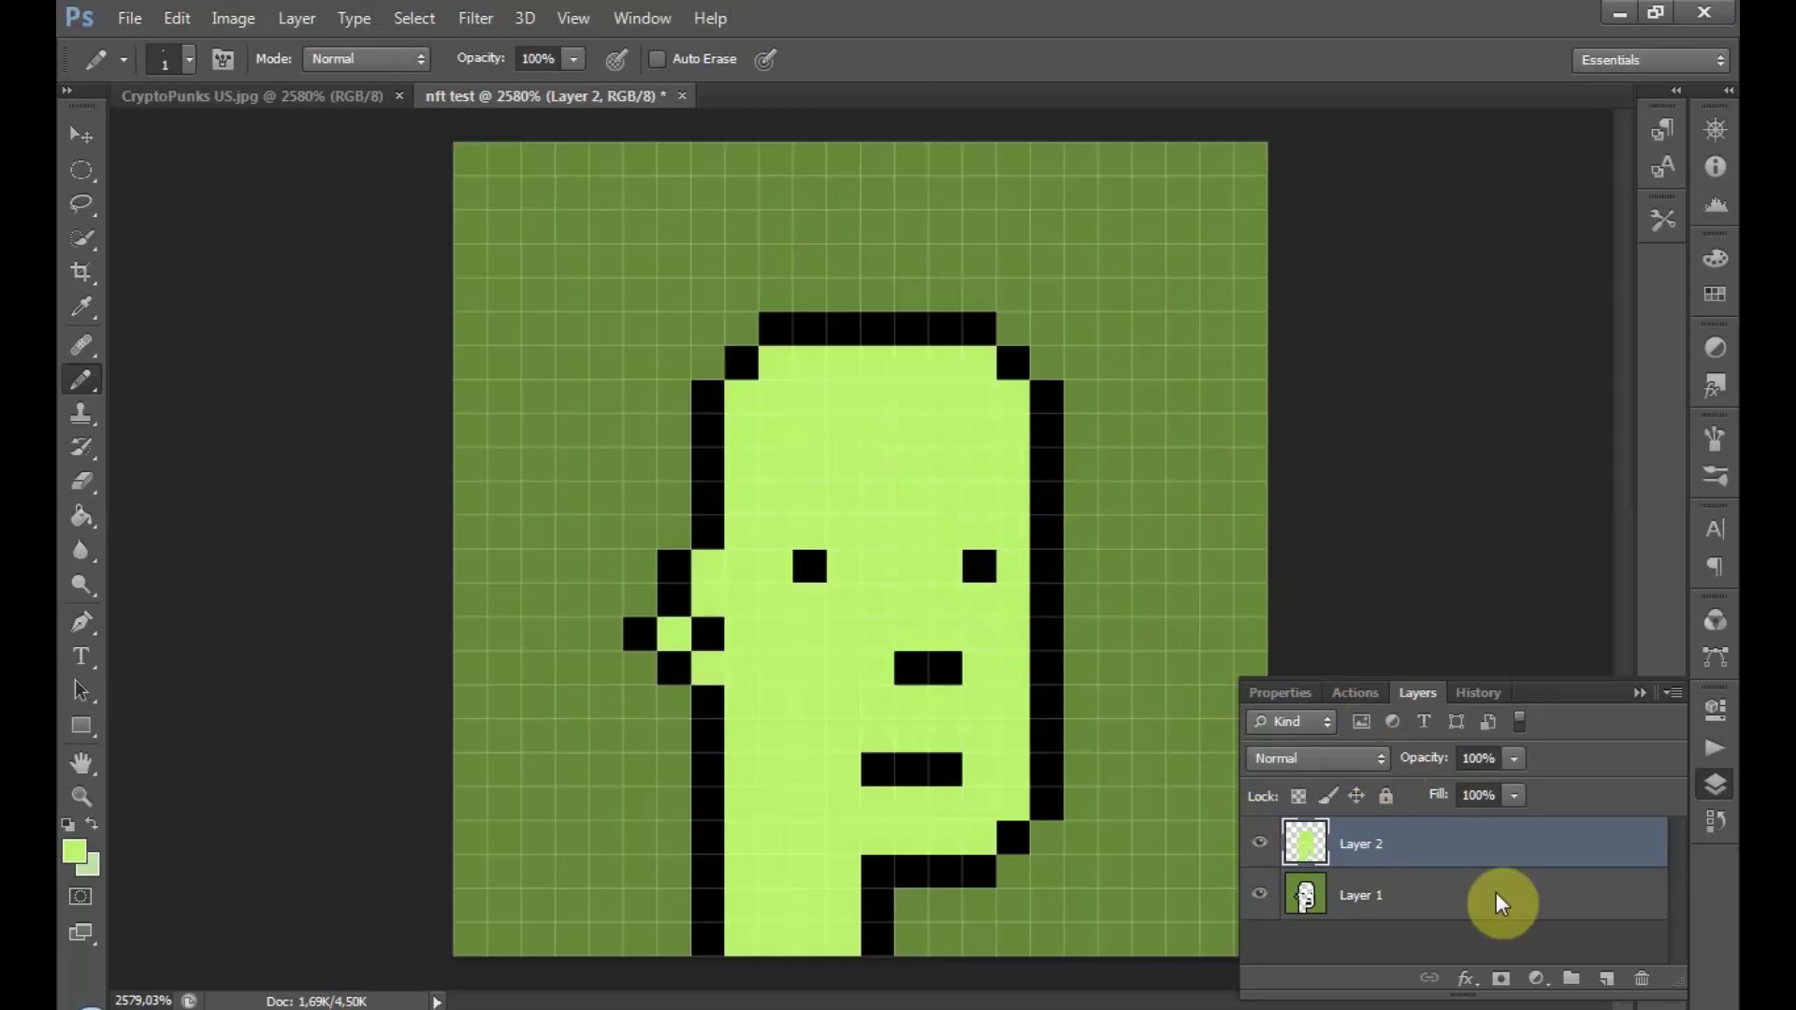
click(1617, 982)
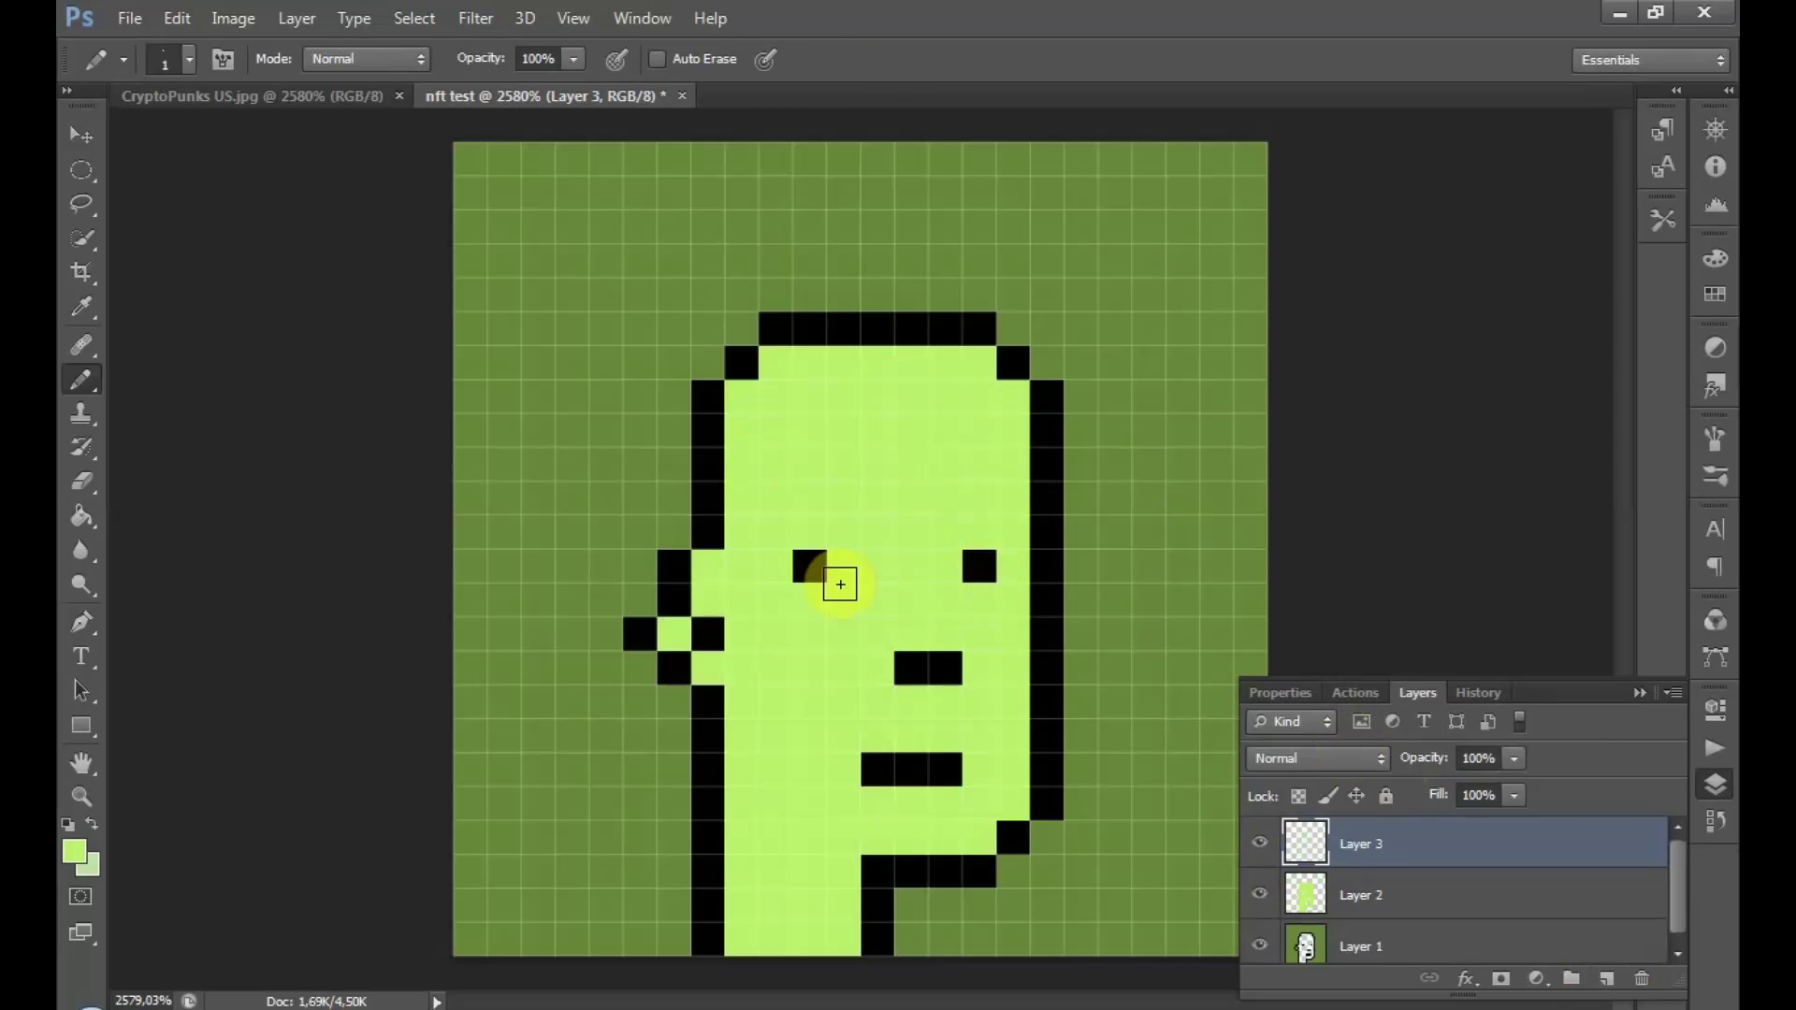
- Set the background colour to dark olive (3e4a13) and switch to the Pencil
click(84, 865)
click(708, 763)
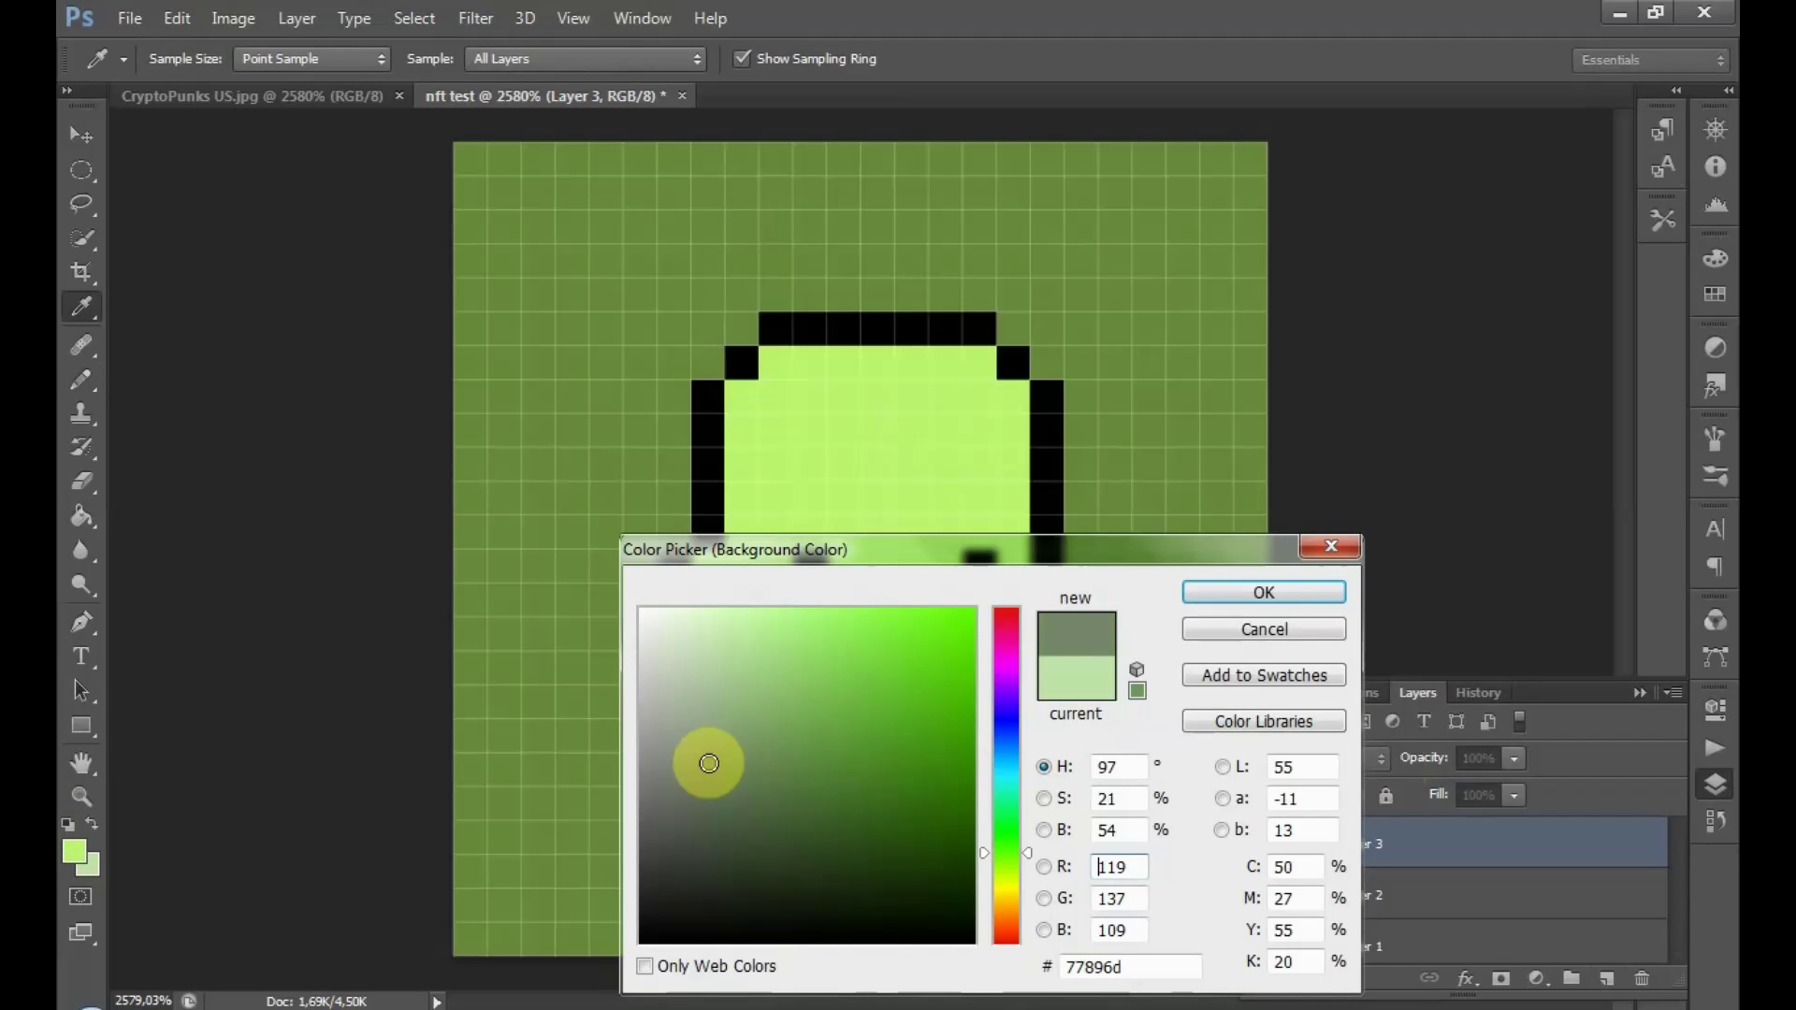
click(1111, 606)
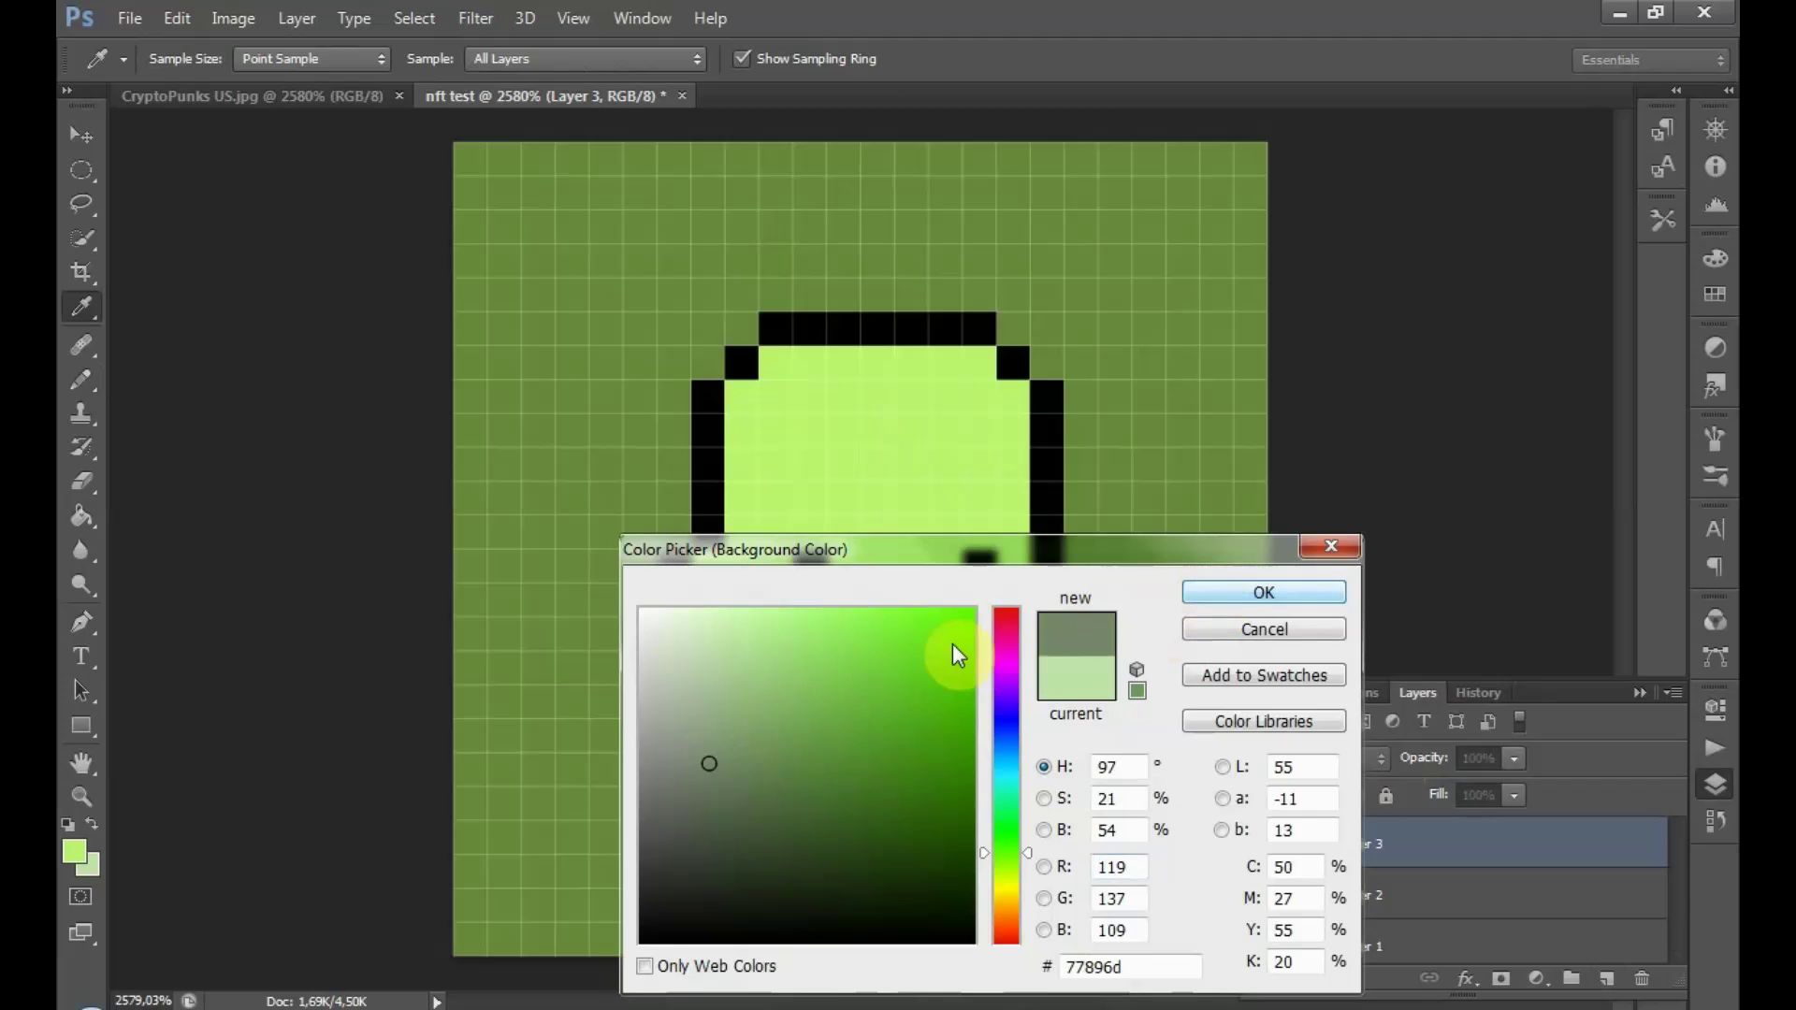
click(993, 874)
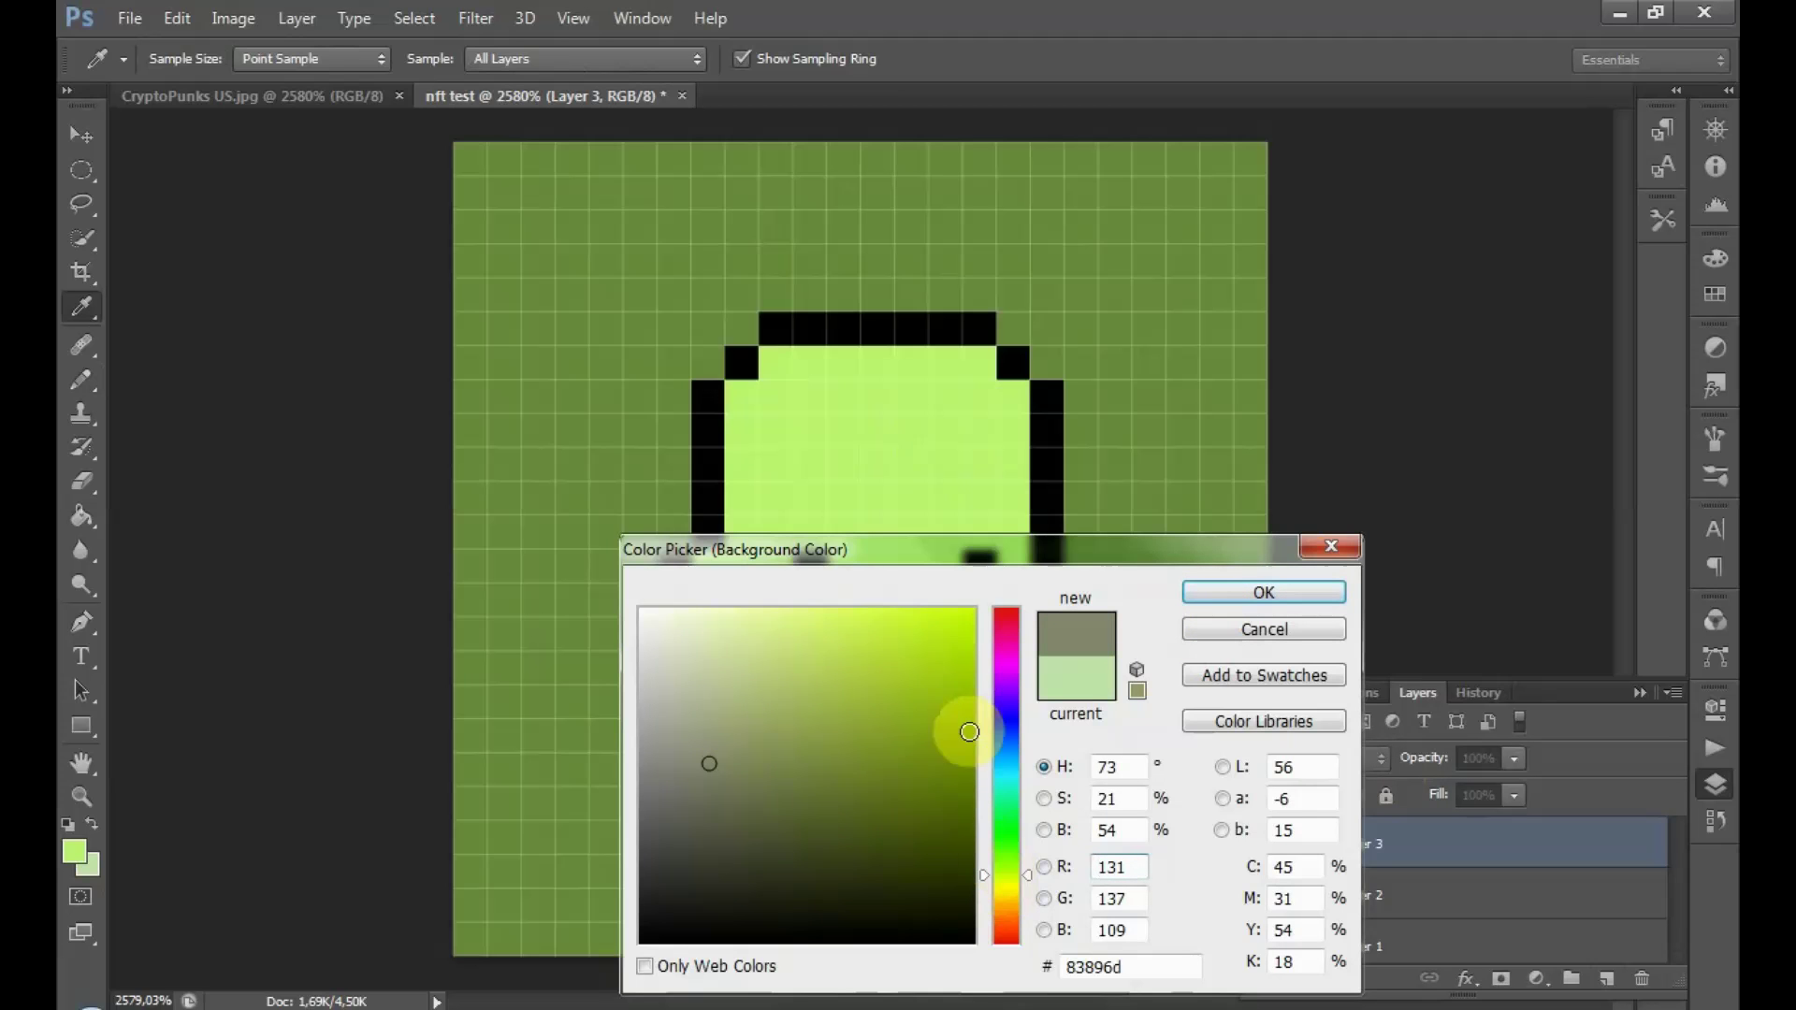
click(887, 846)
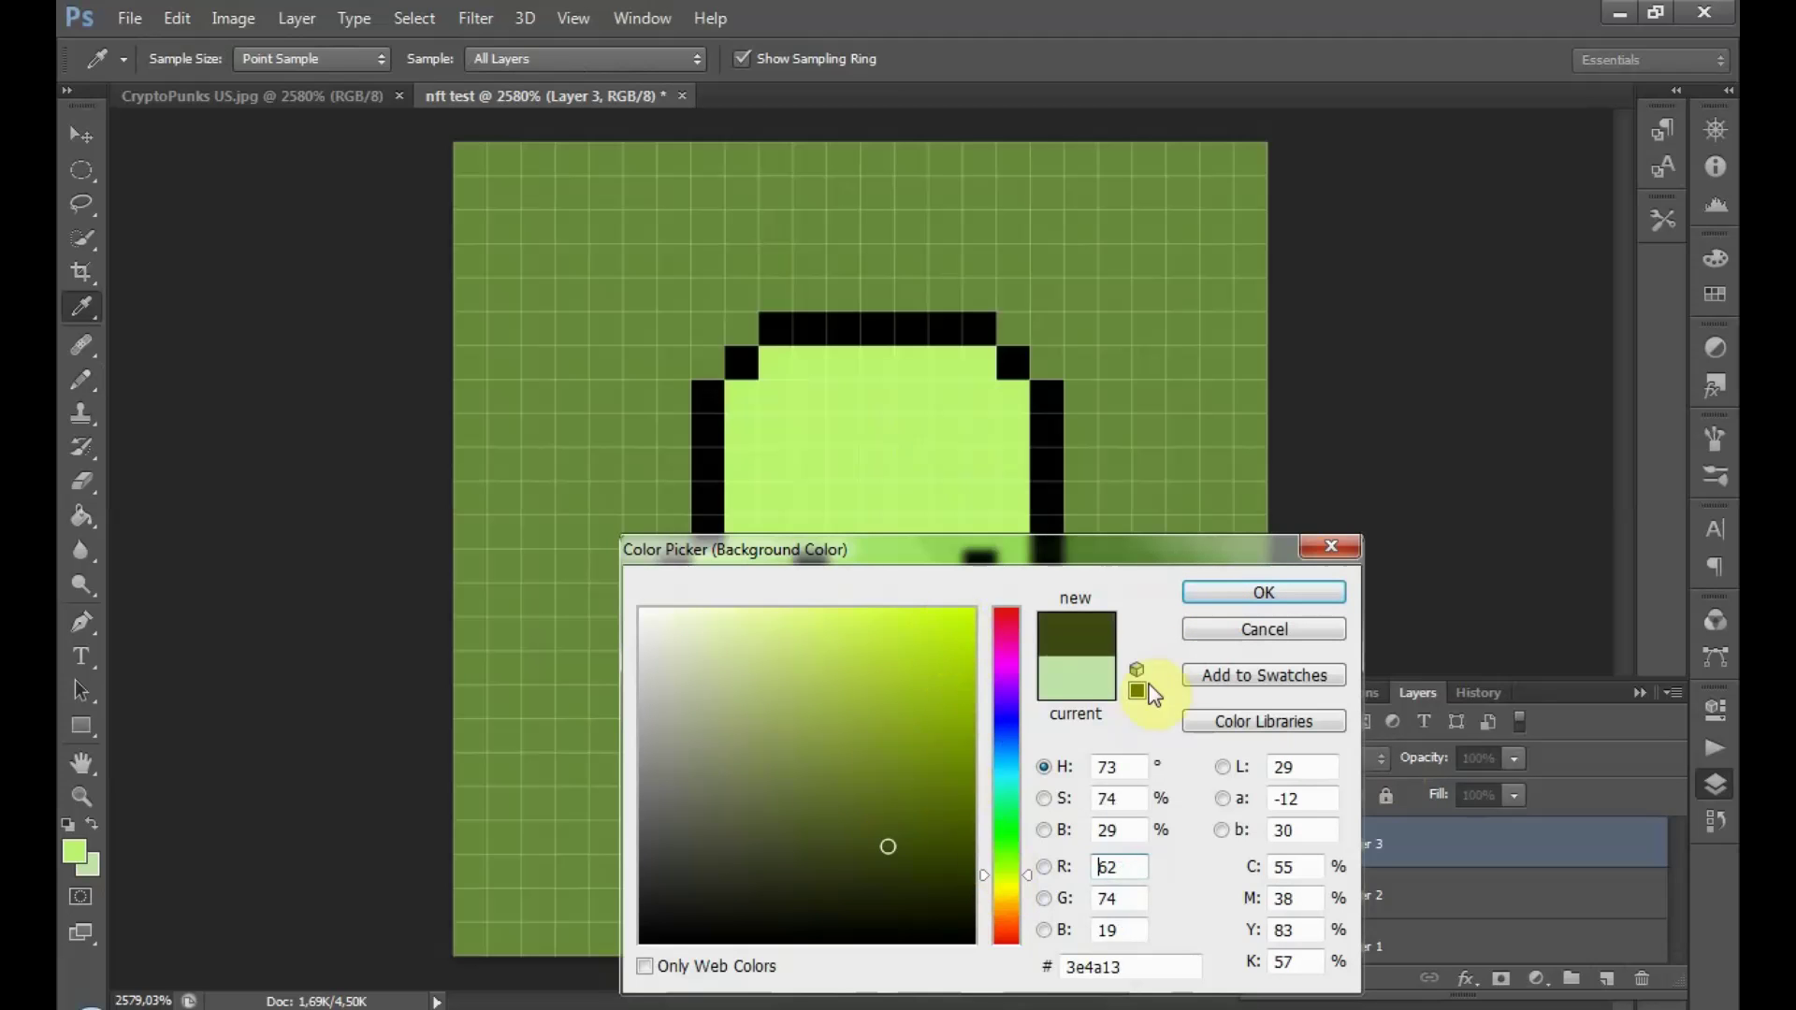
click(1232, 603)
key(b)
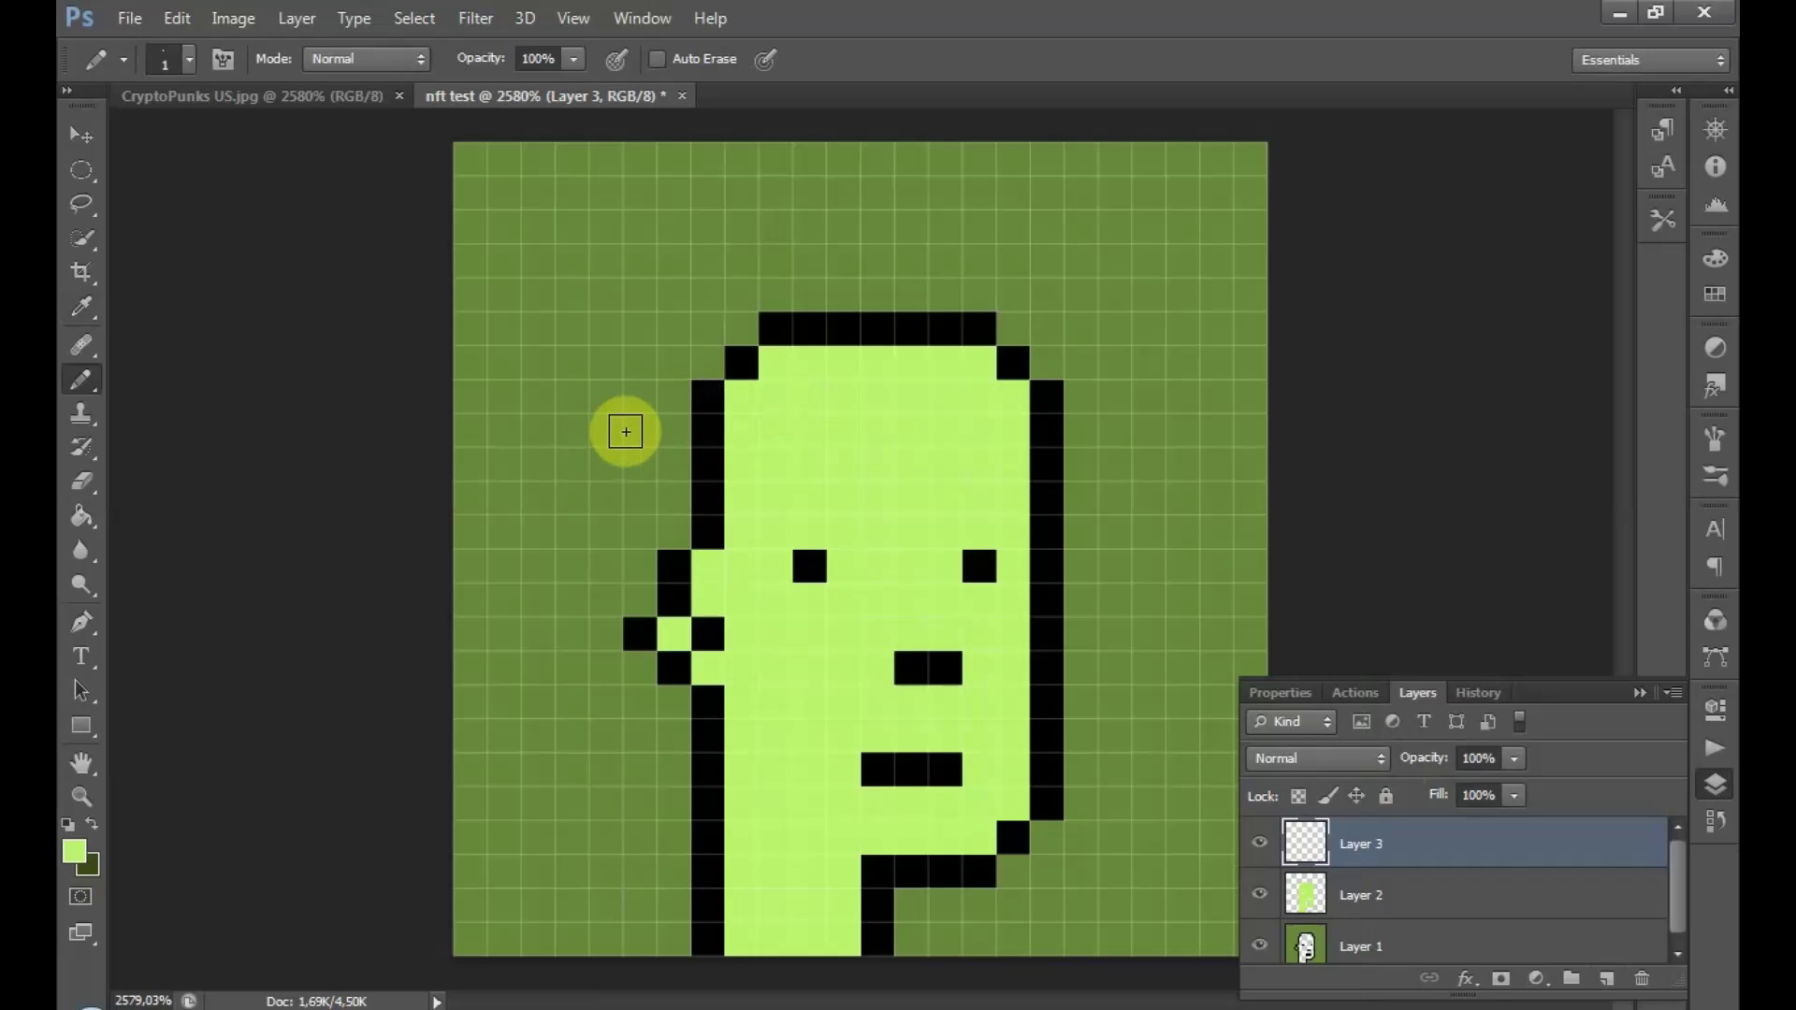
- Undo a stray light-green pixel beside the head with Edit > Step Backward
click(651, 427)
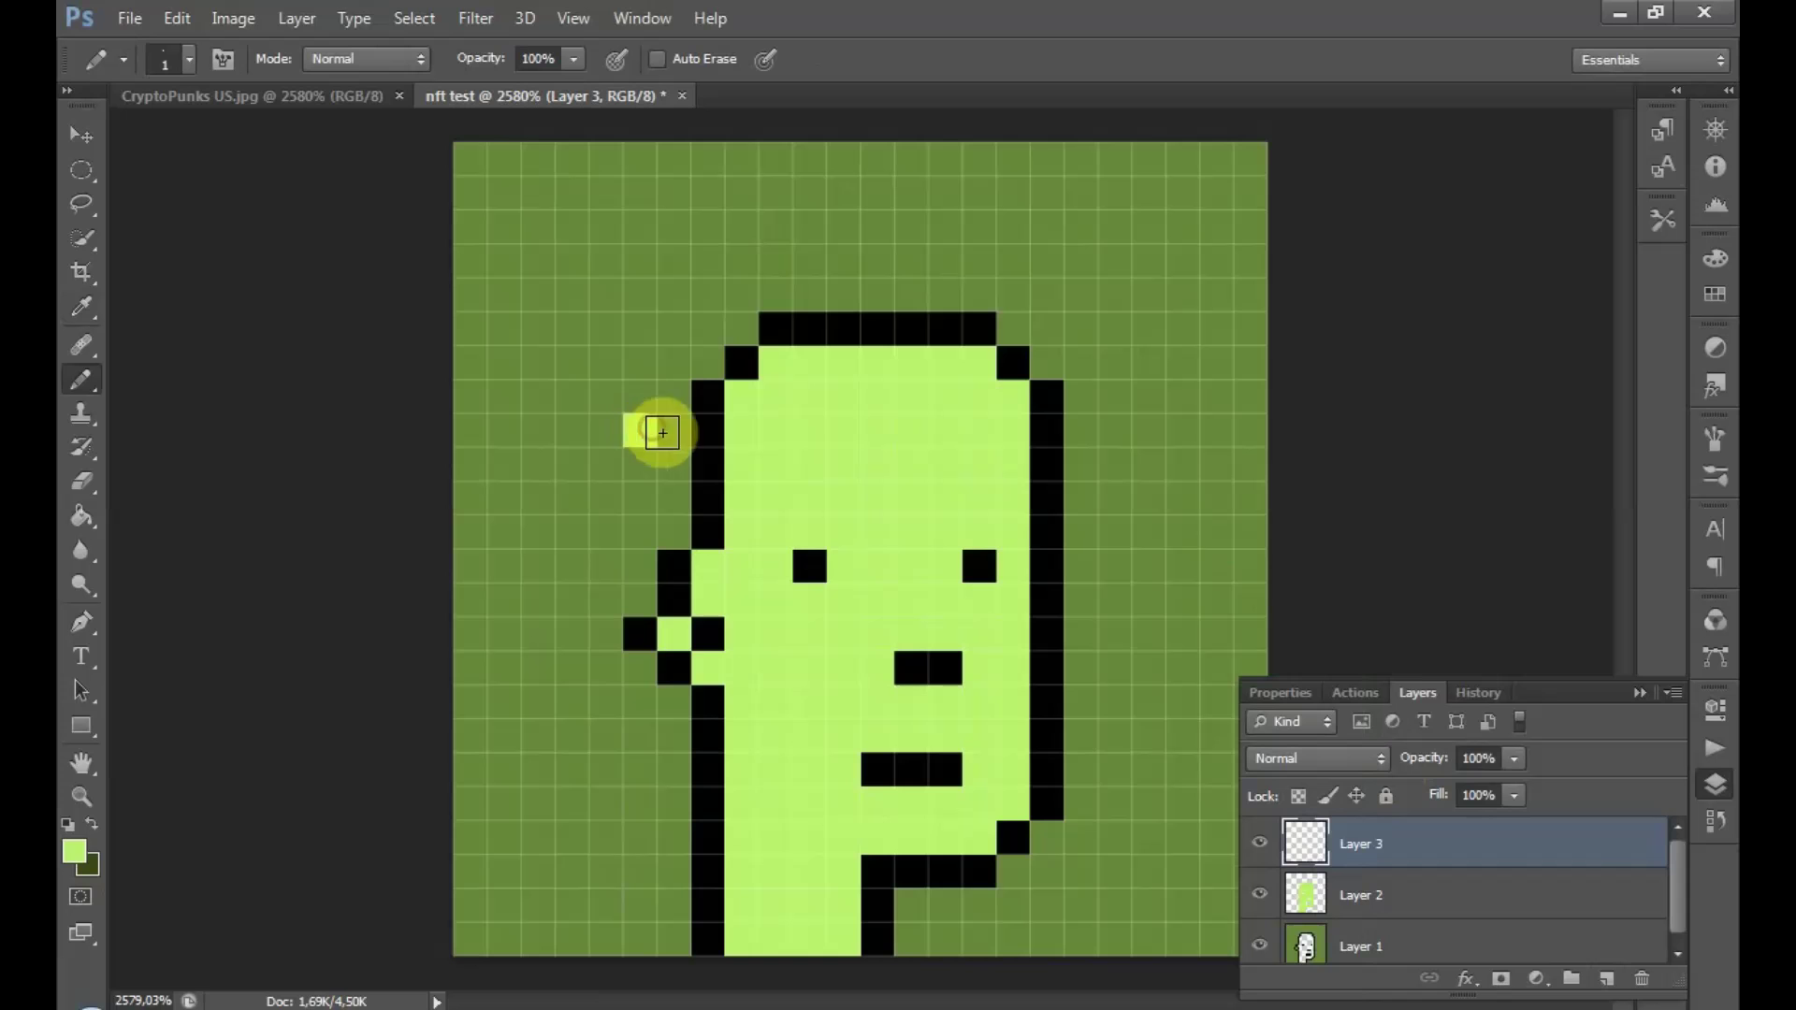
click(178, 18)
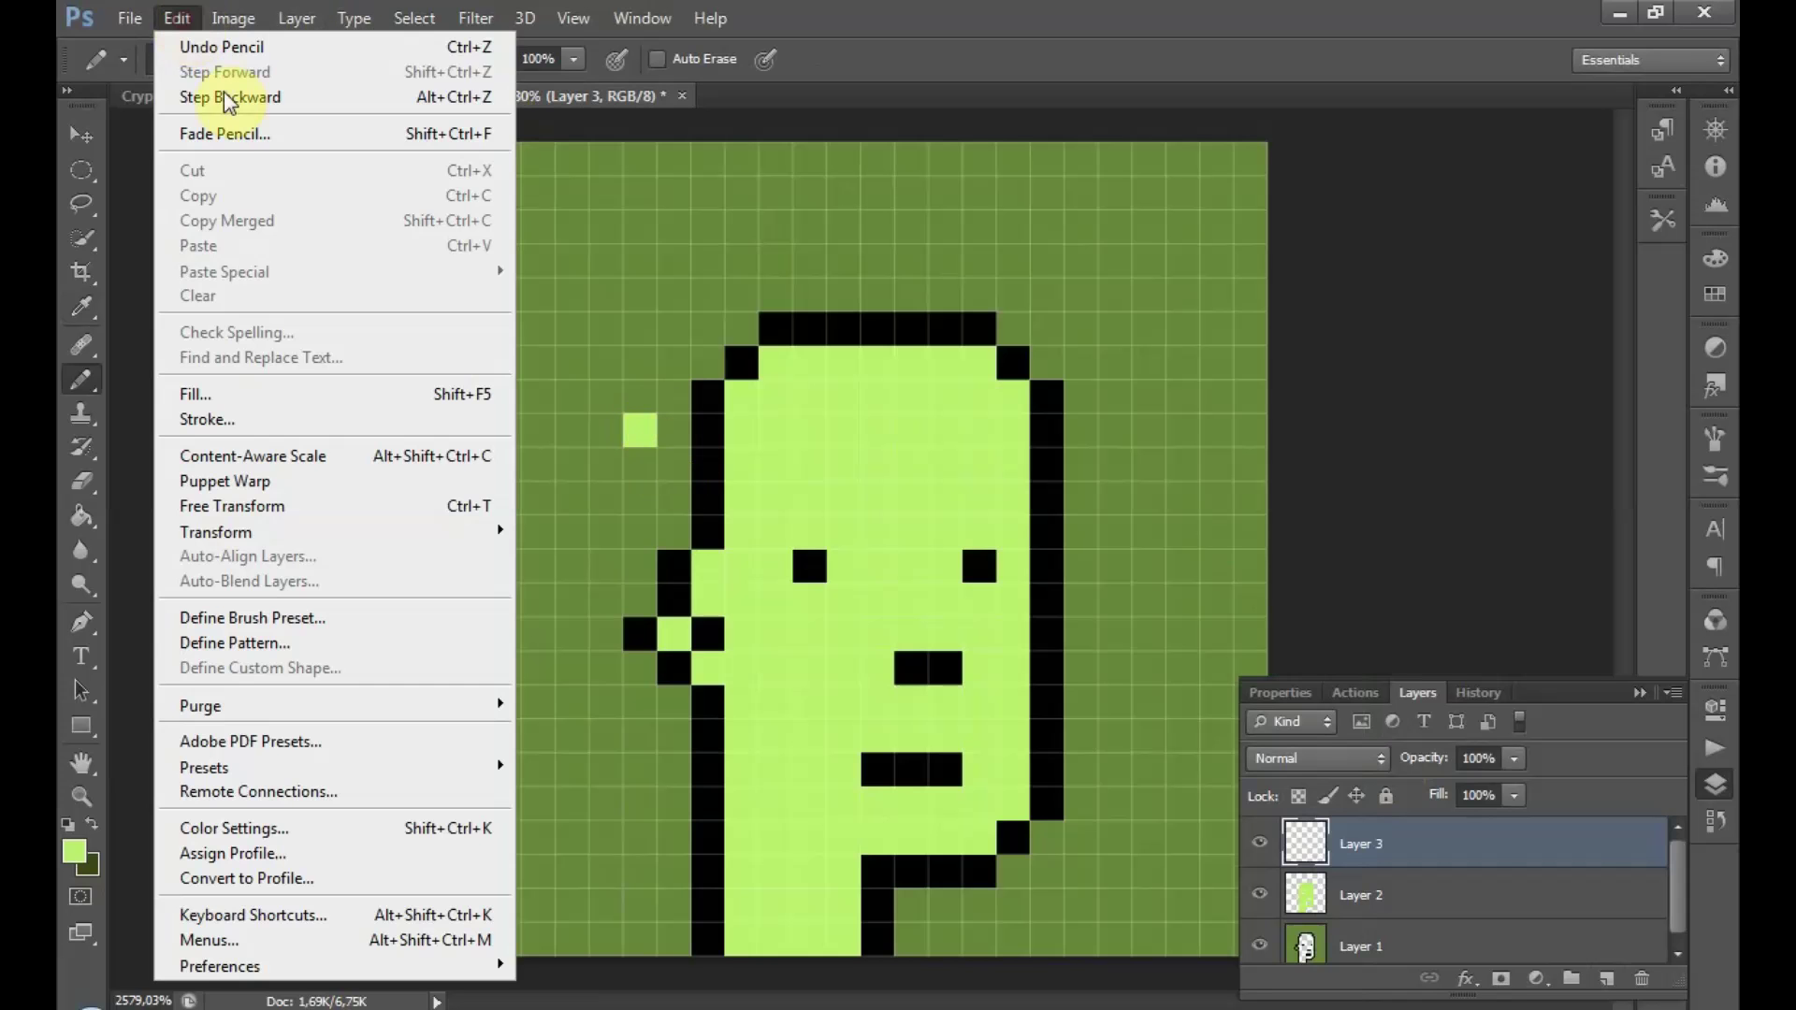
click(187, 97)
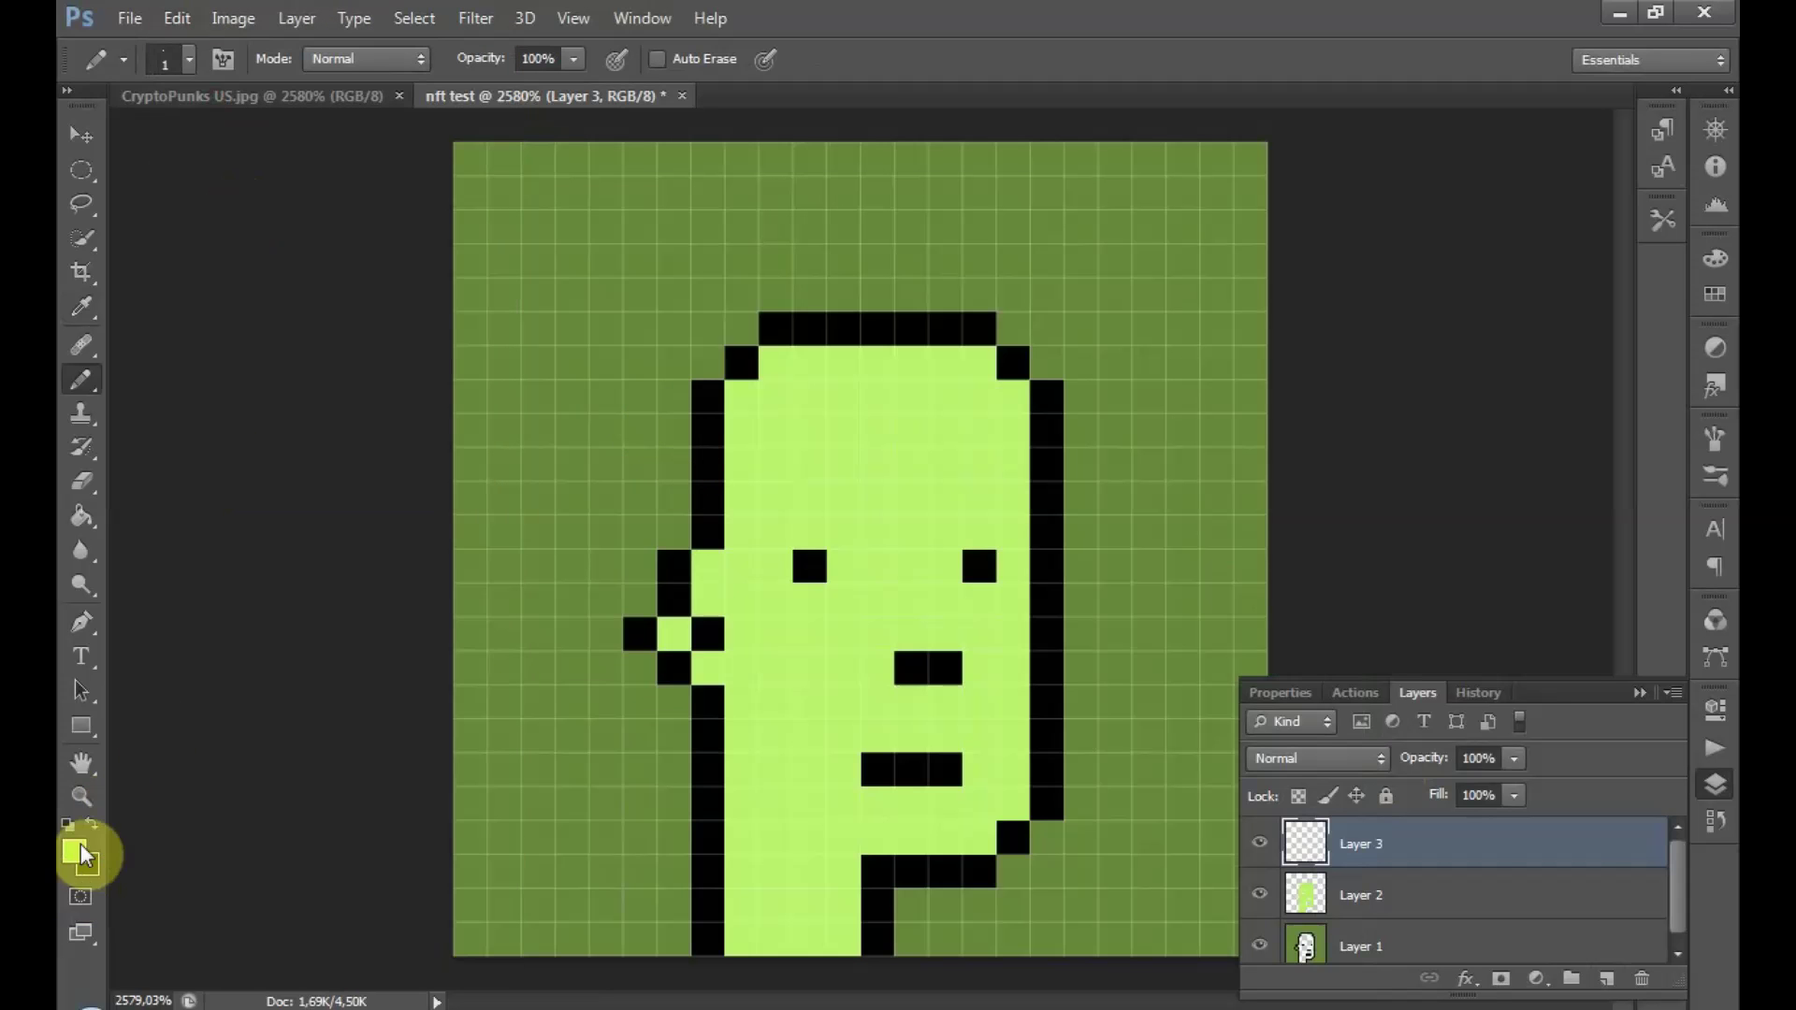
- Set the foreground colour to saturated magenta and paint the hat's bottom row
click(74, 851)
click(833, 824)
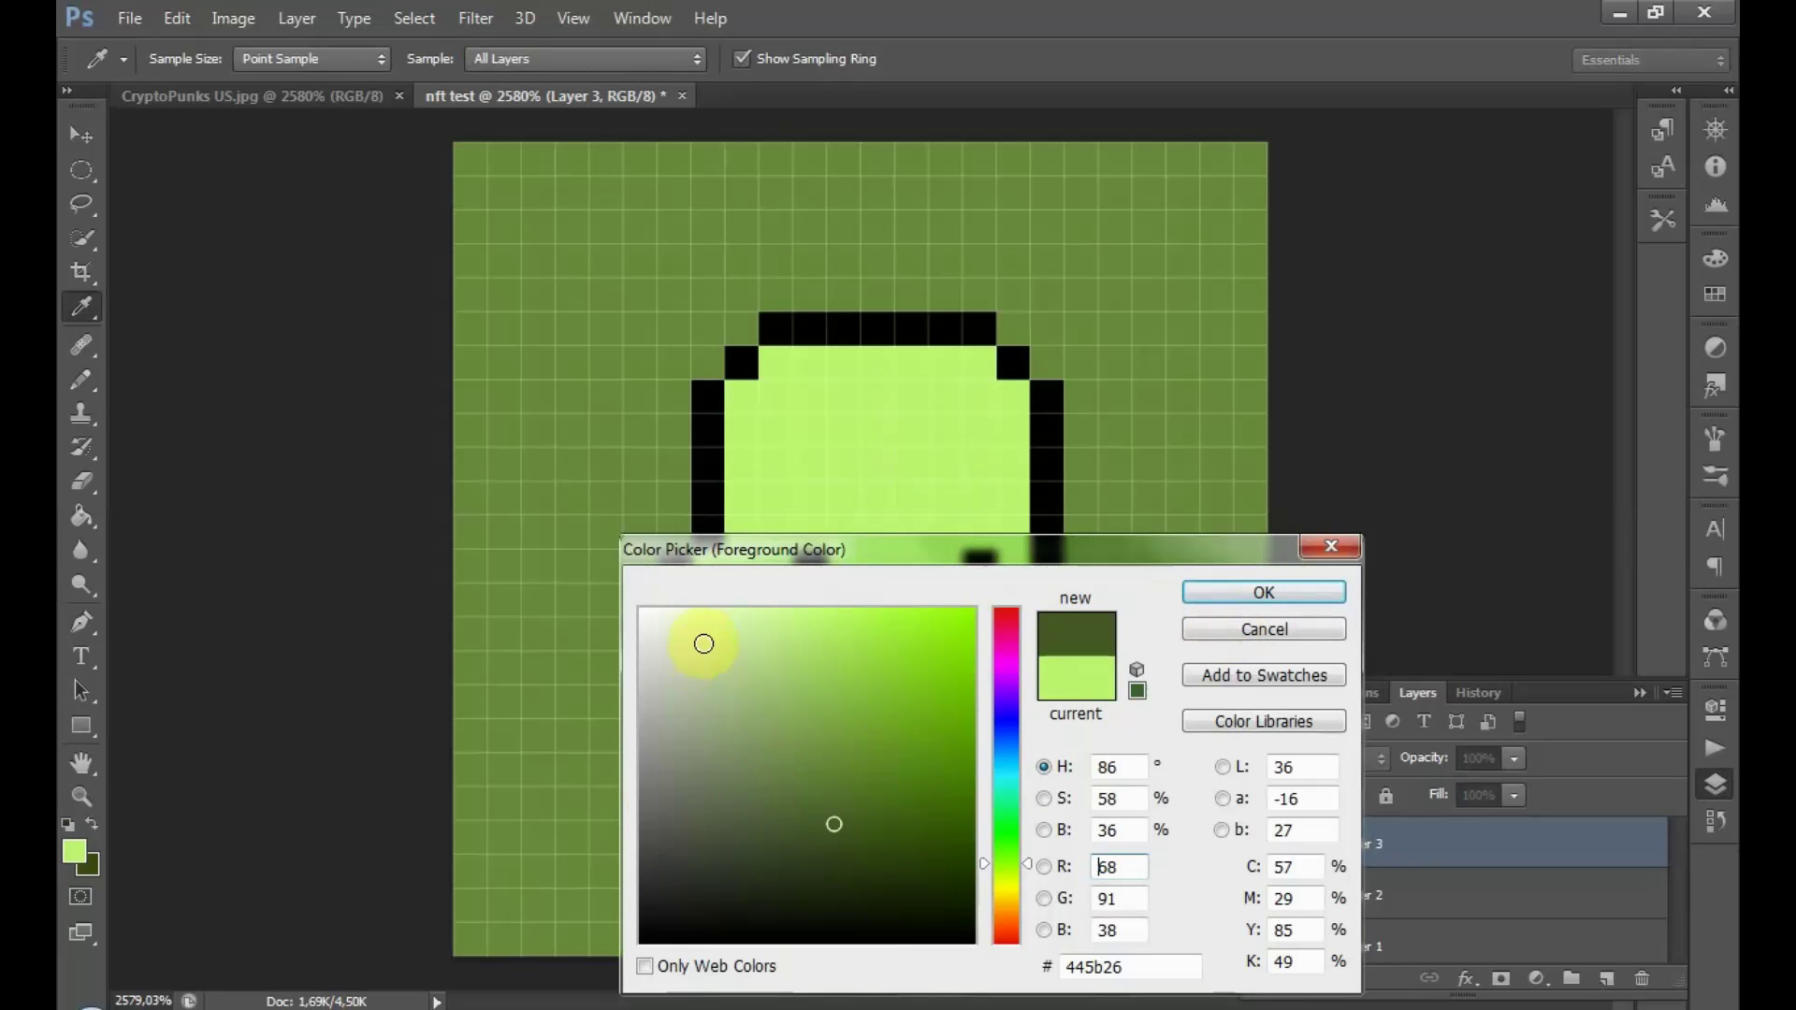
click(704, 644)
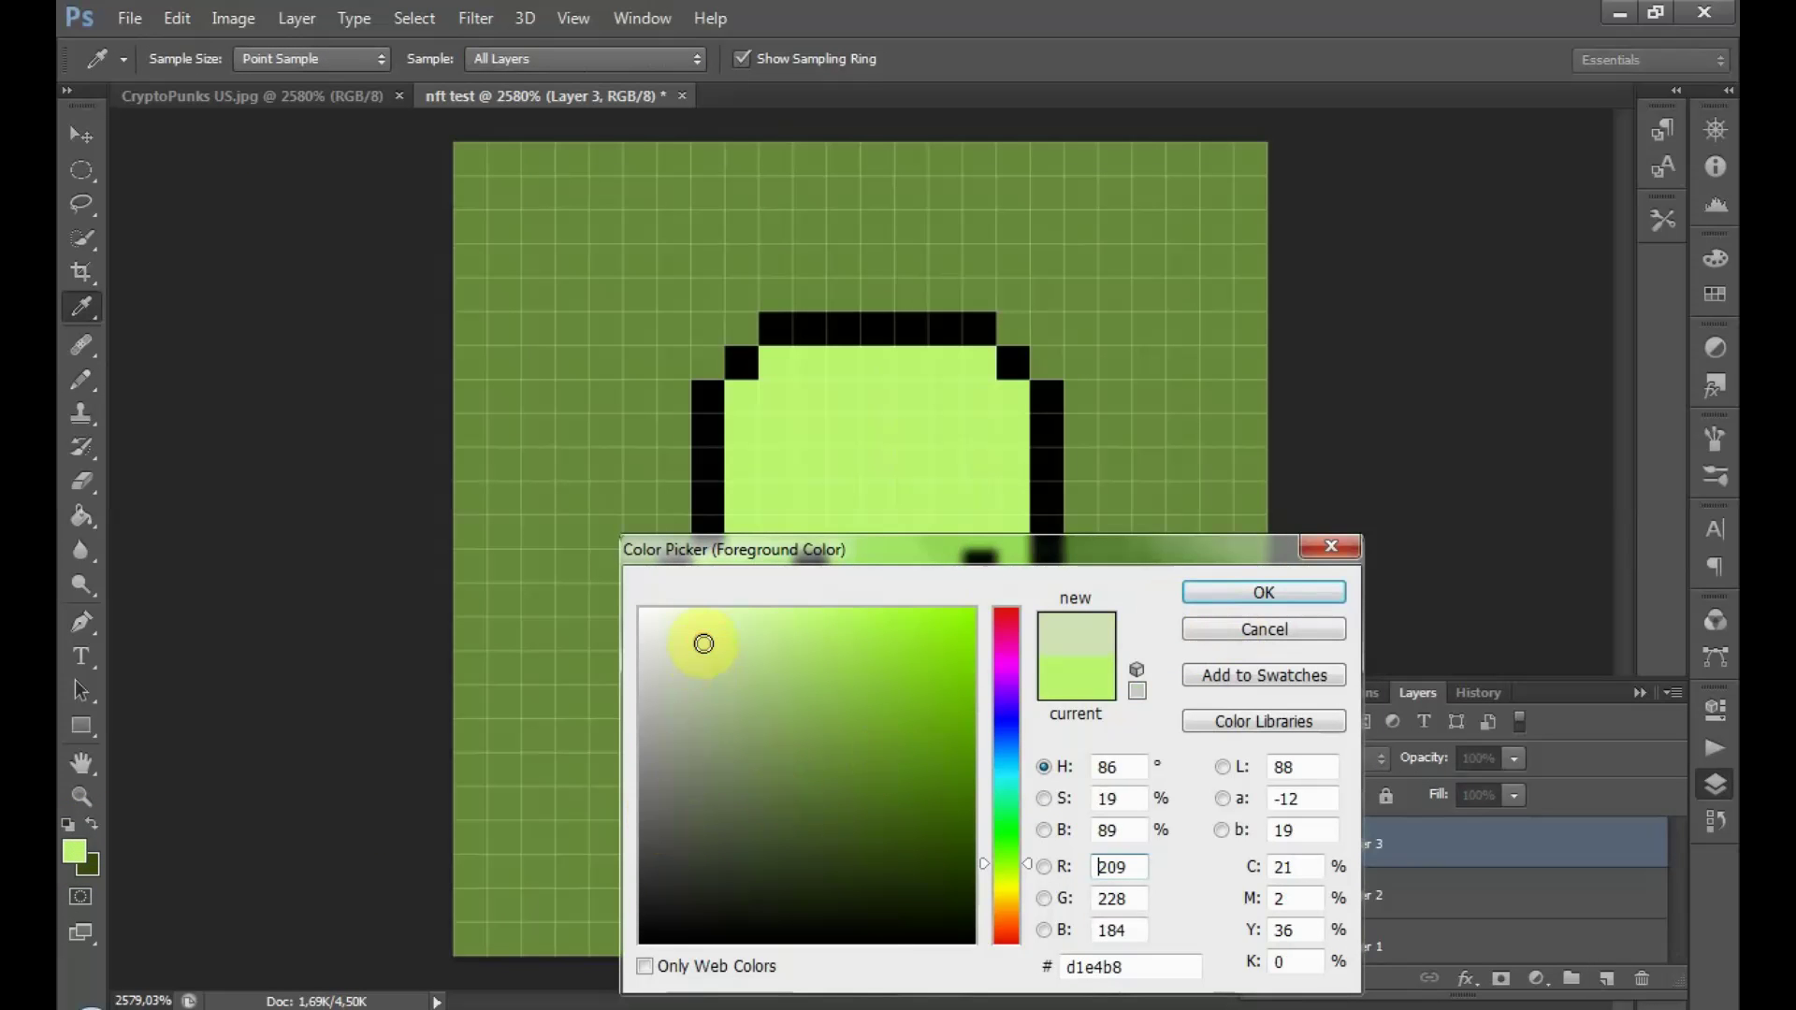
click(1007, 644)
click(793, 642)
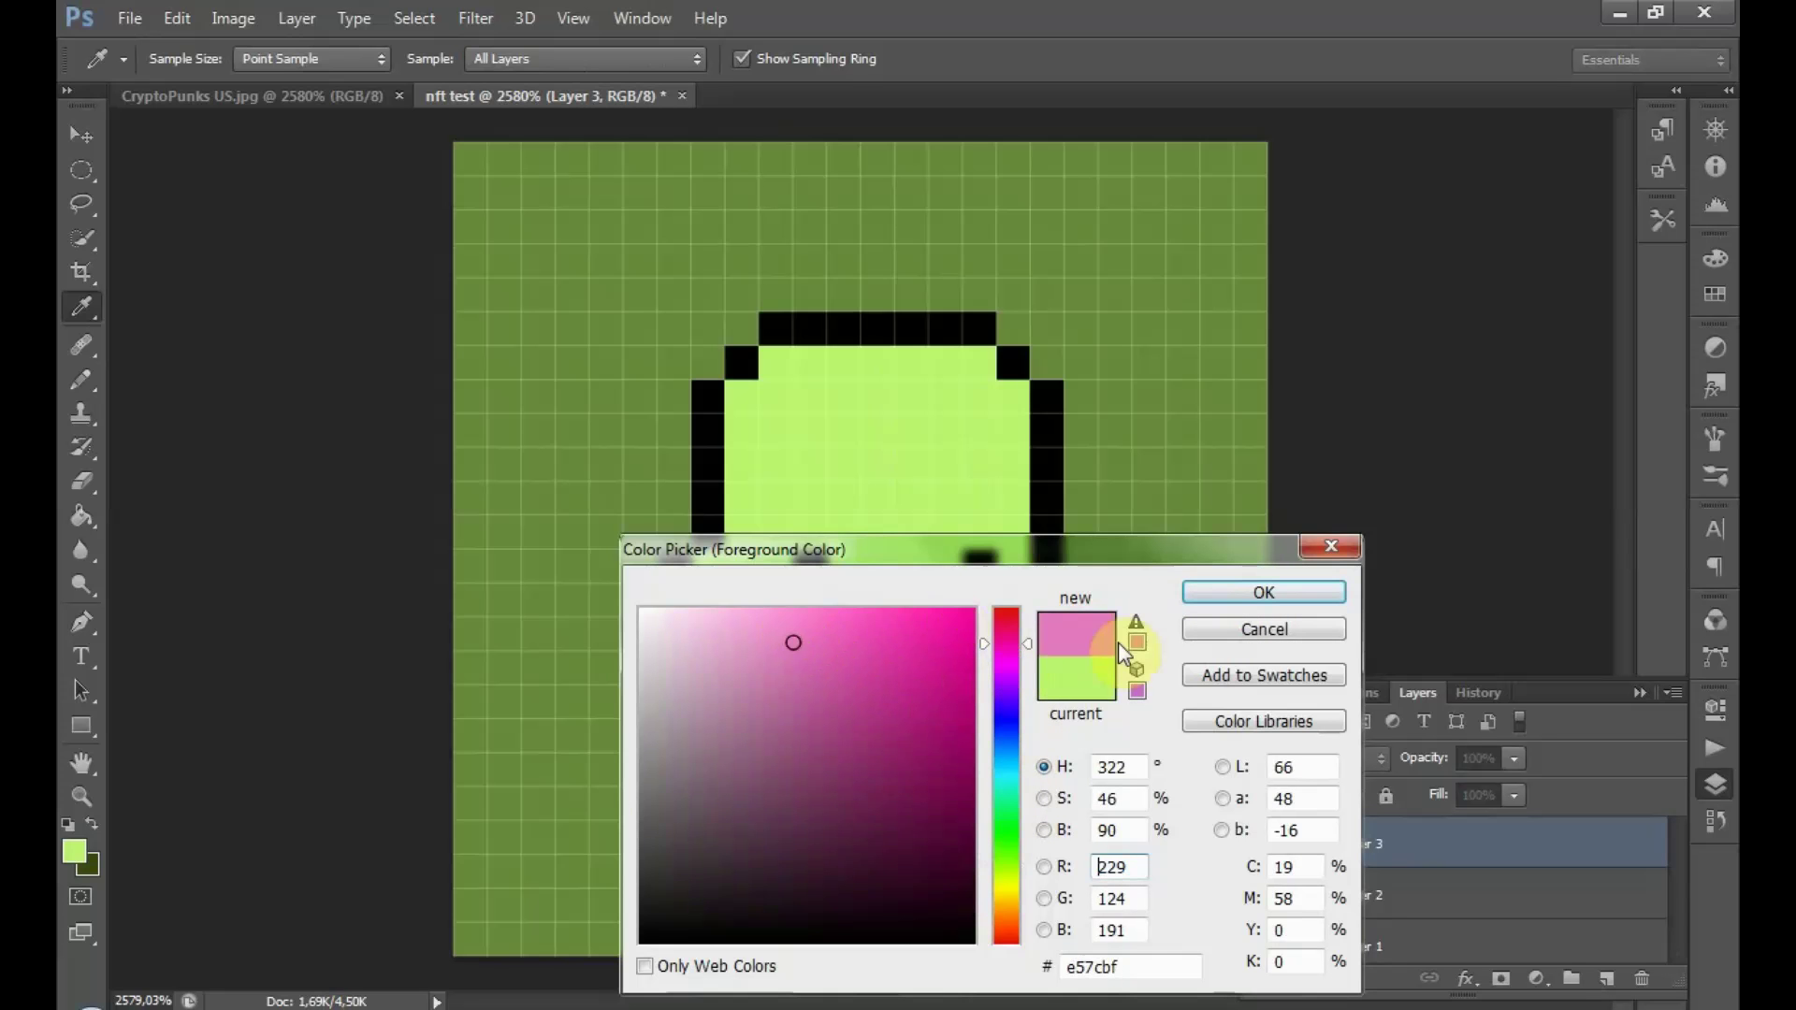
click(946, 670)
click(1223, 597)
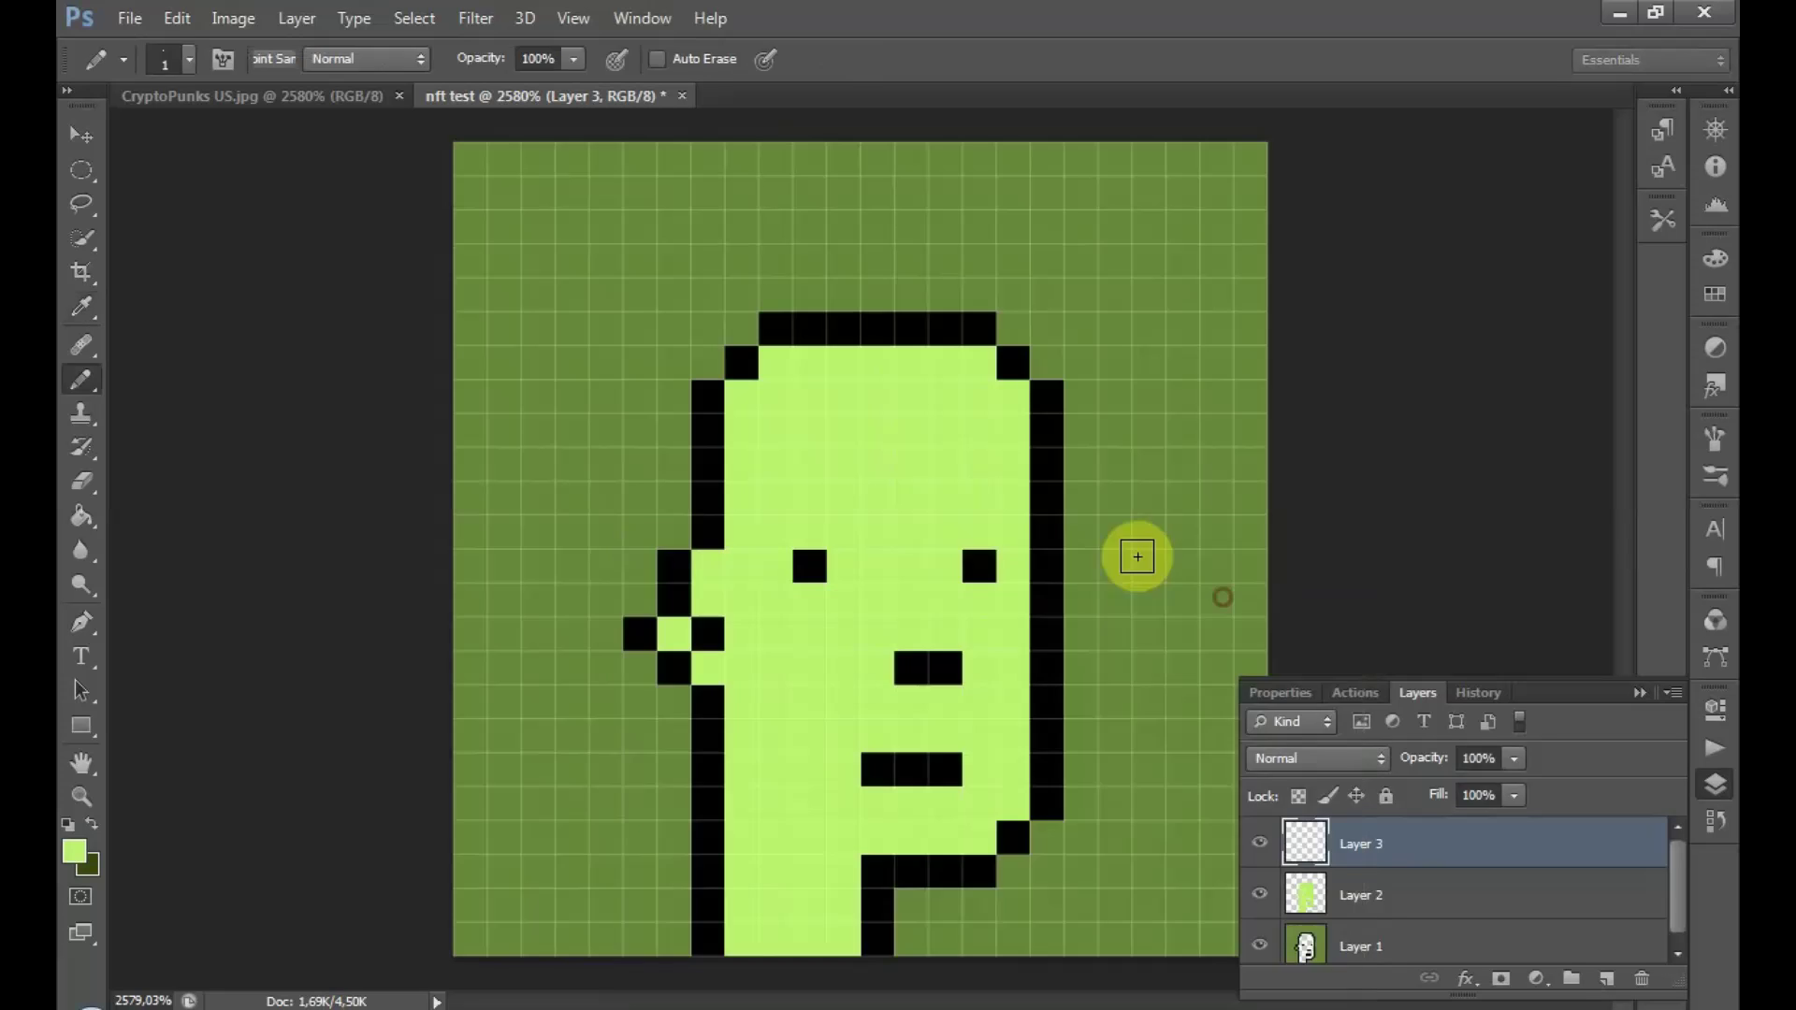
mouse_move(631, 426)
mouse_down()
mouse_move(1115, 432)
mouse_move(1051, 400)
mouse_move(643, 396)
mouse_move(670, 352)
mouse_move(1096, 361)
mouse_move(1113, 329)
mouse_move(651, 324)
mouse_move(665, 300)
mouse_move(1049, 297)
mouse_move(1042, 280)
mouse_move(956, 273)
mouse_up()
- Paint the hat's upper magenta rows, top pixels and right-edge pixel on Layer 3
mouse_move(842, 274)
mouse_down()
mouse_move(738, 272)
mouse_move(1015, 229)
mouse_move(775, 203)
mouse_up()
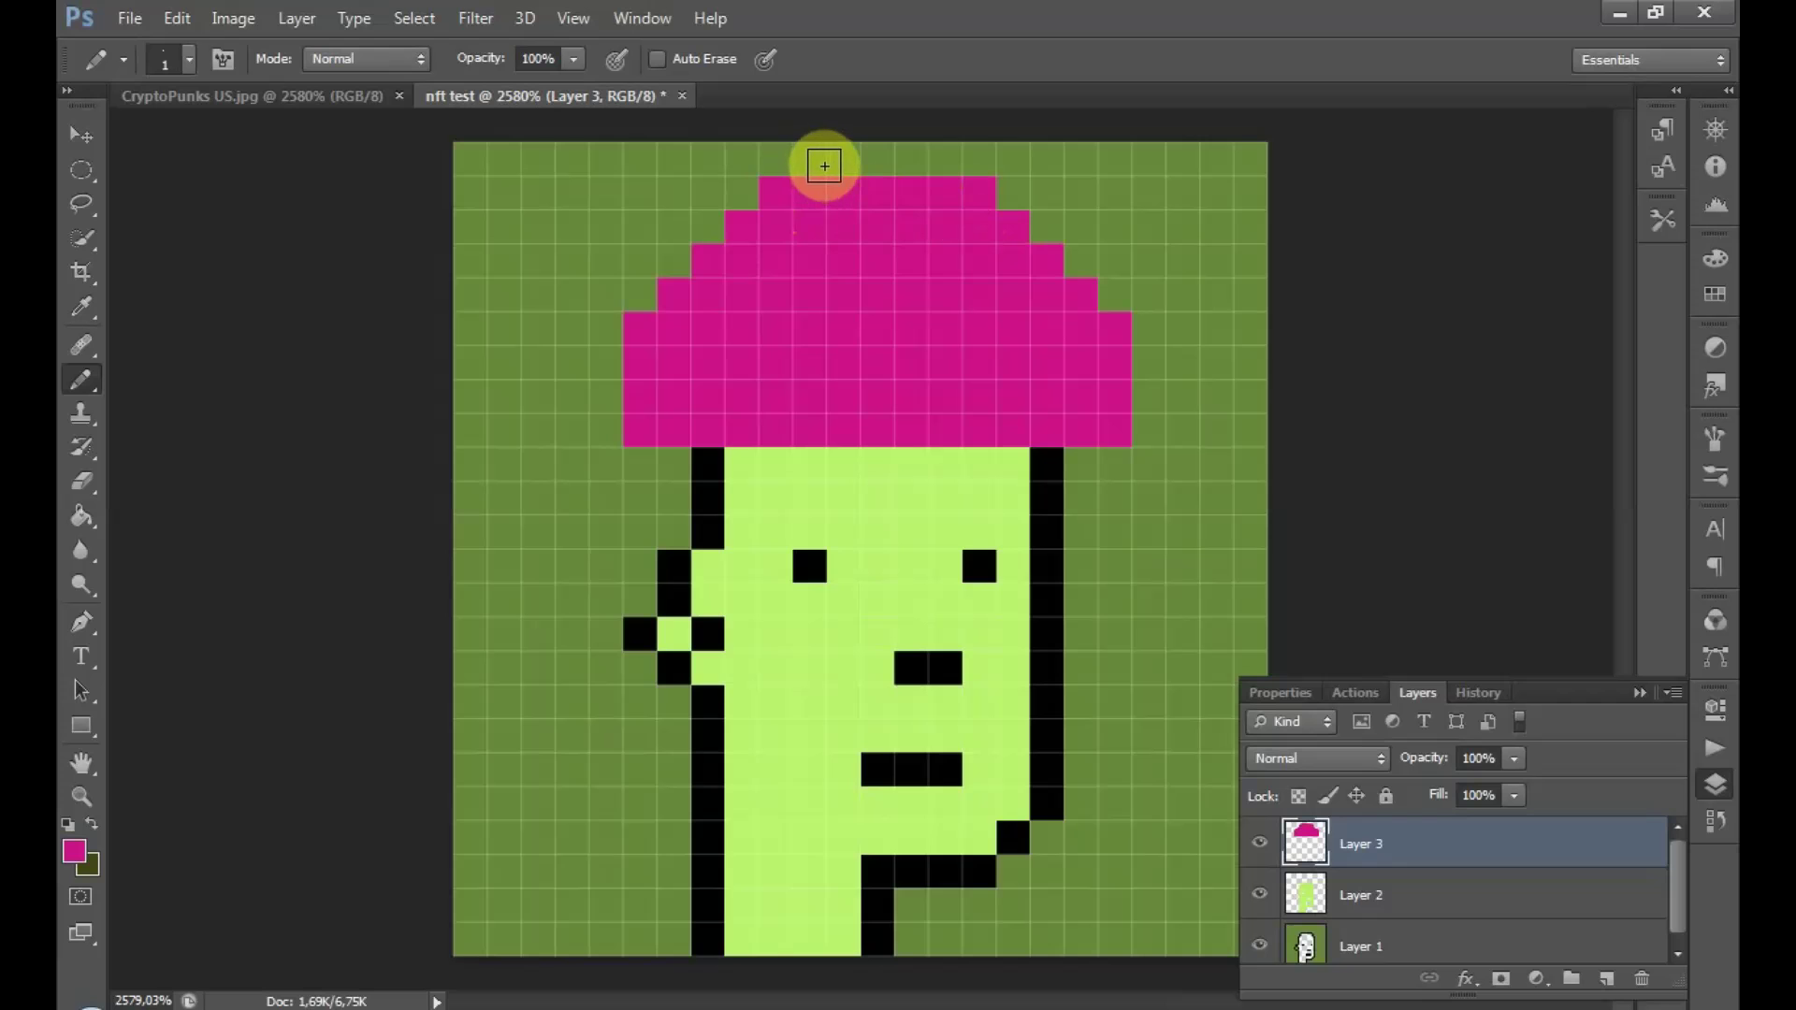
drag(827, 161, 892, 161)
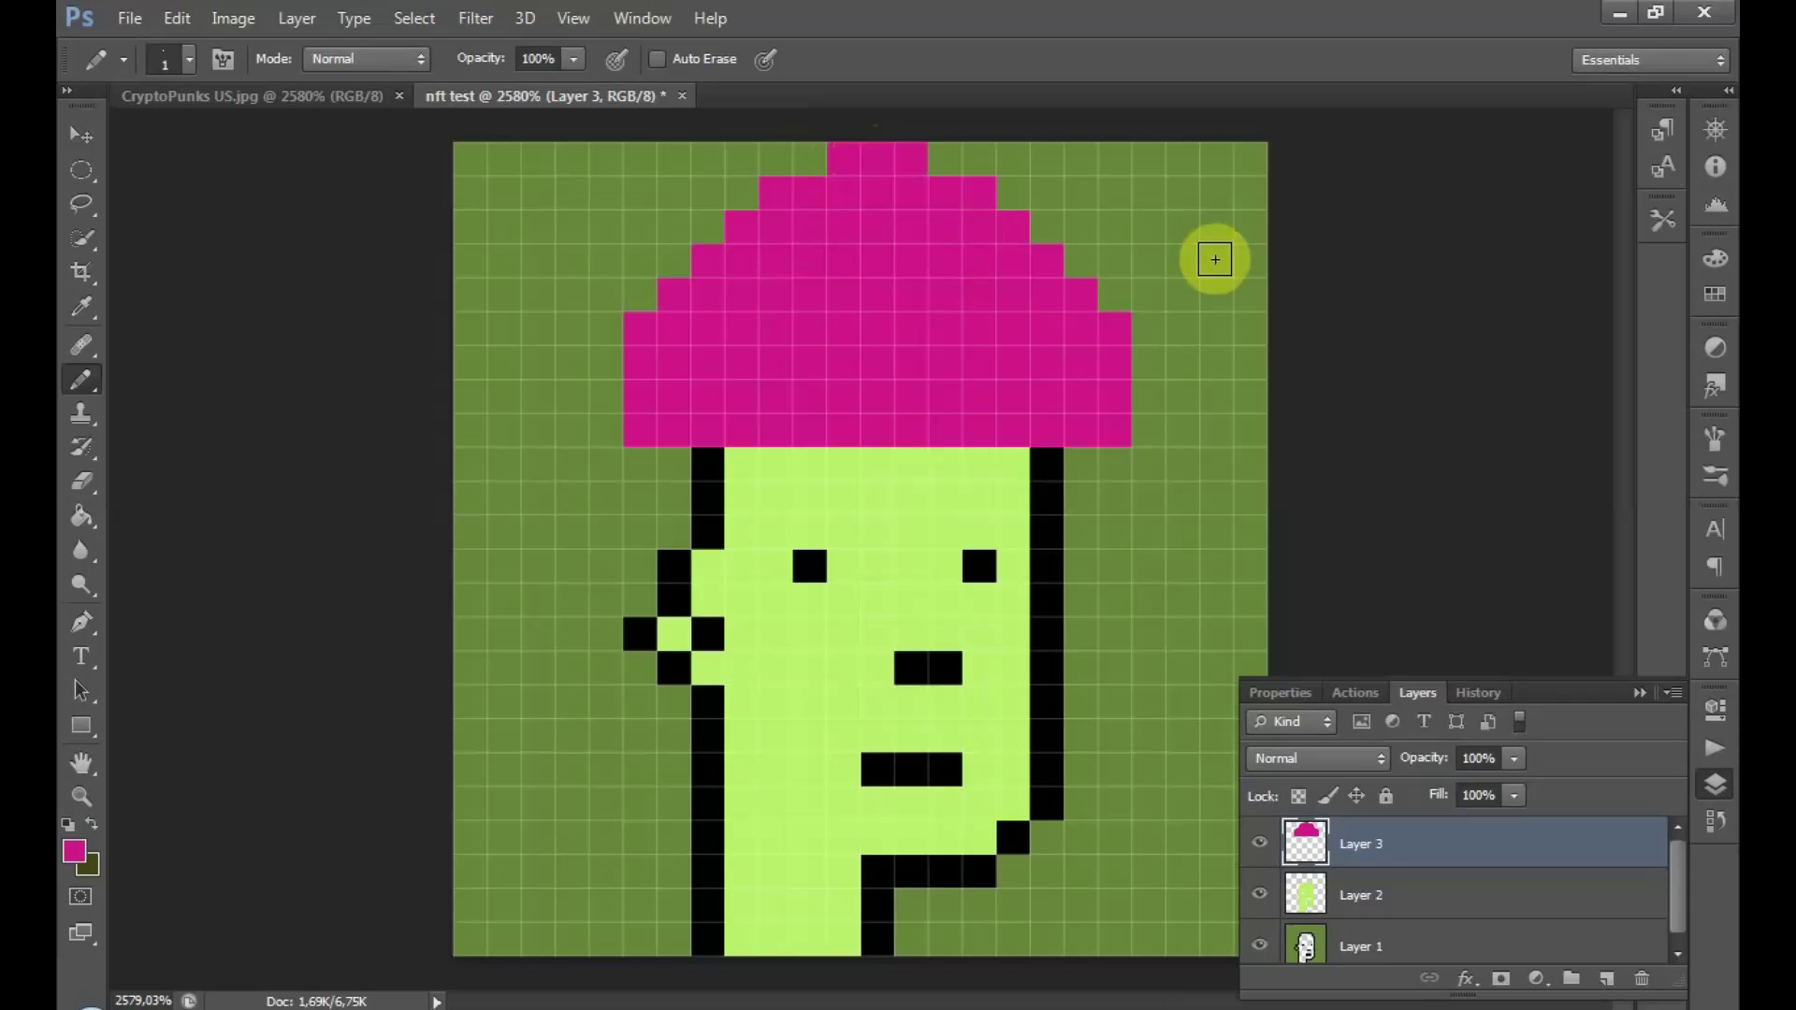
click(1130, 326)
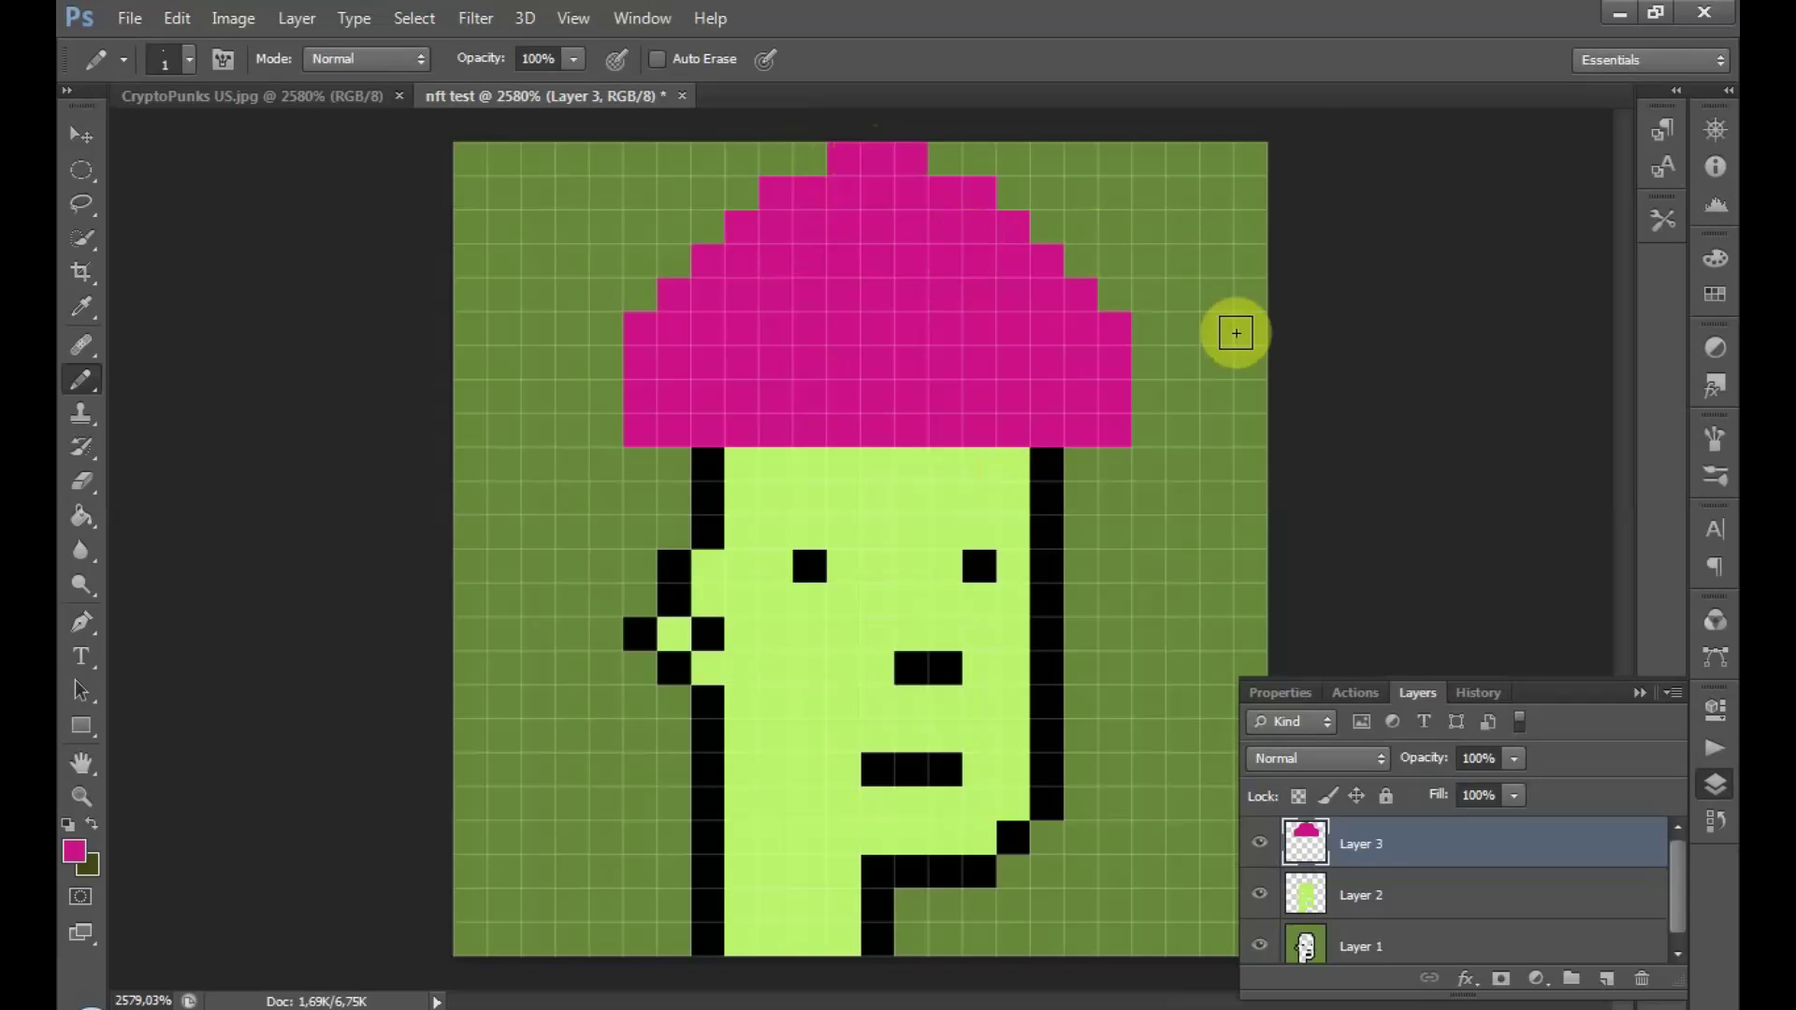
- Toggle the hat, green face and background layers' visibility to check the hat, leaving all shown
click(1264, 852)
click(1267, 858)
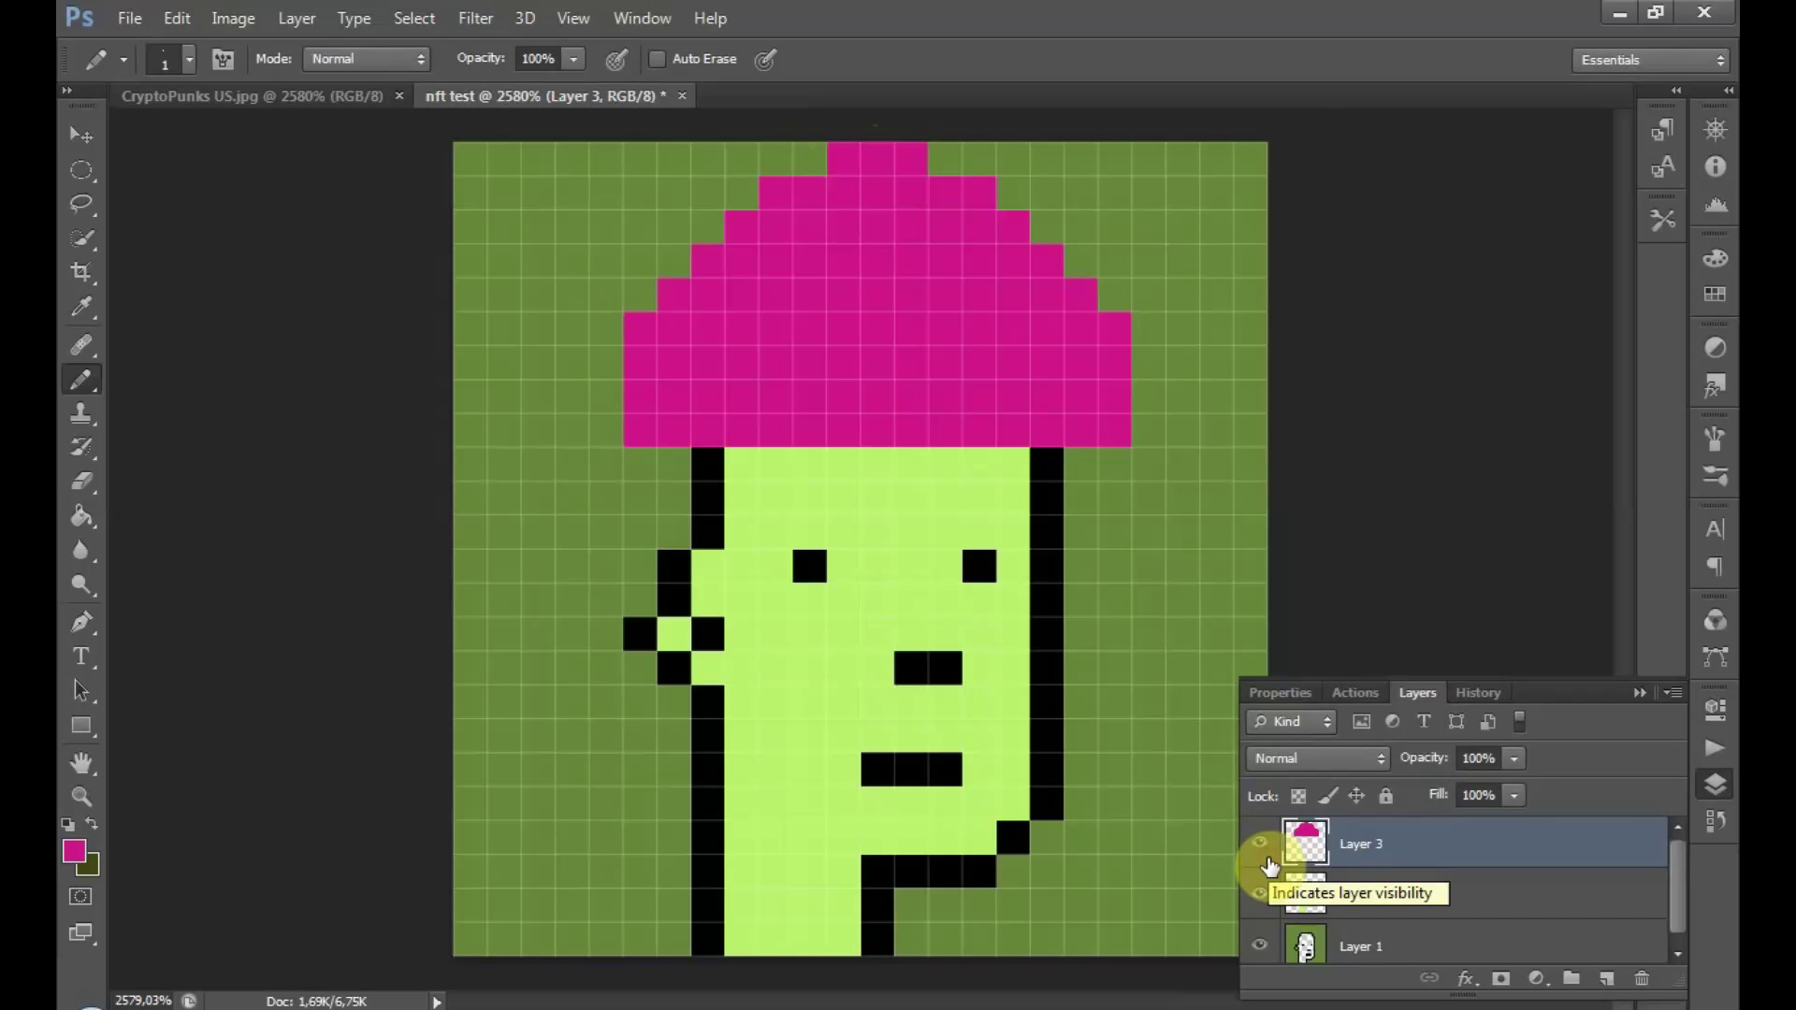
click(1259, 900)
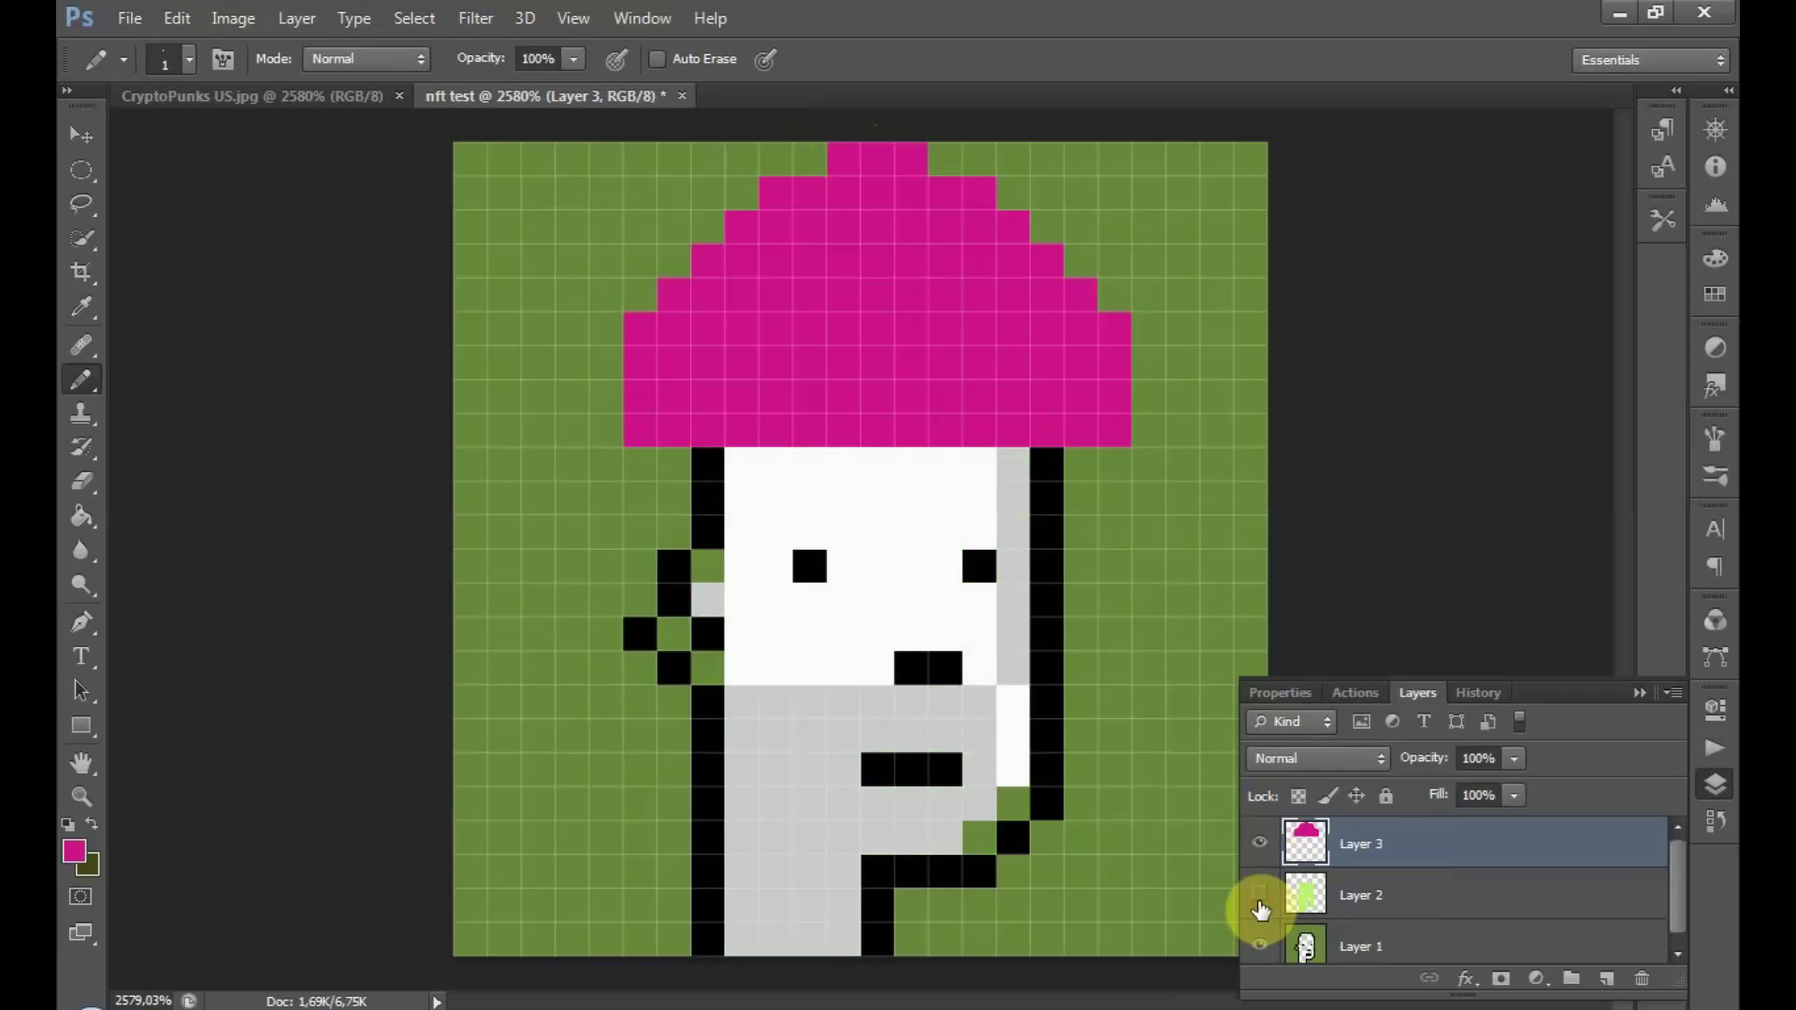
click(1260, 900)
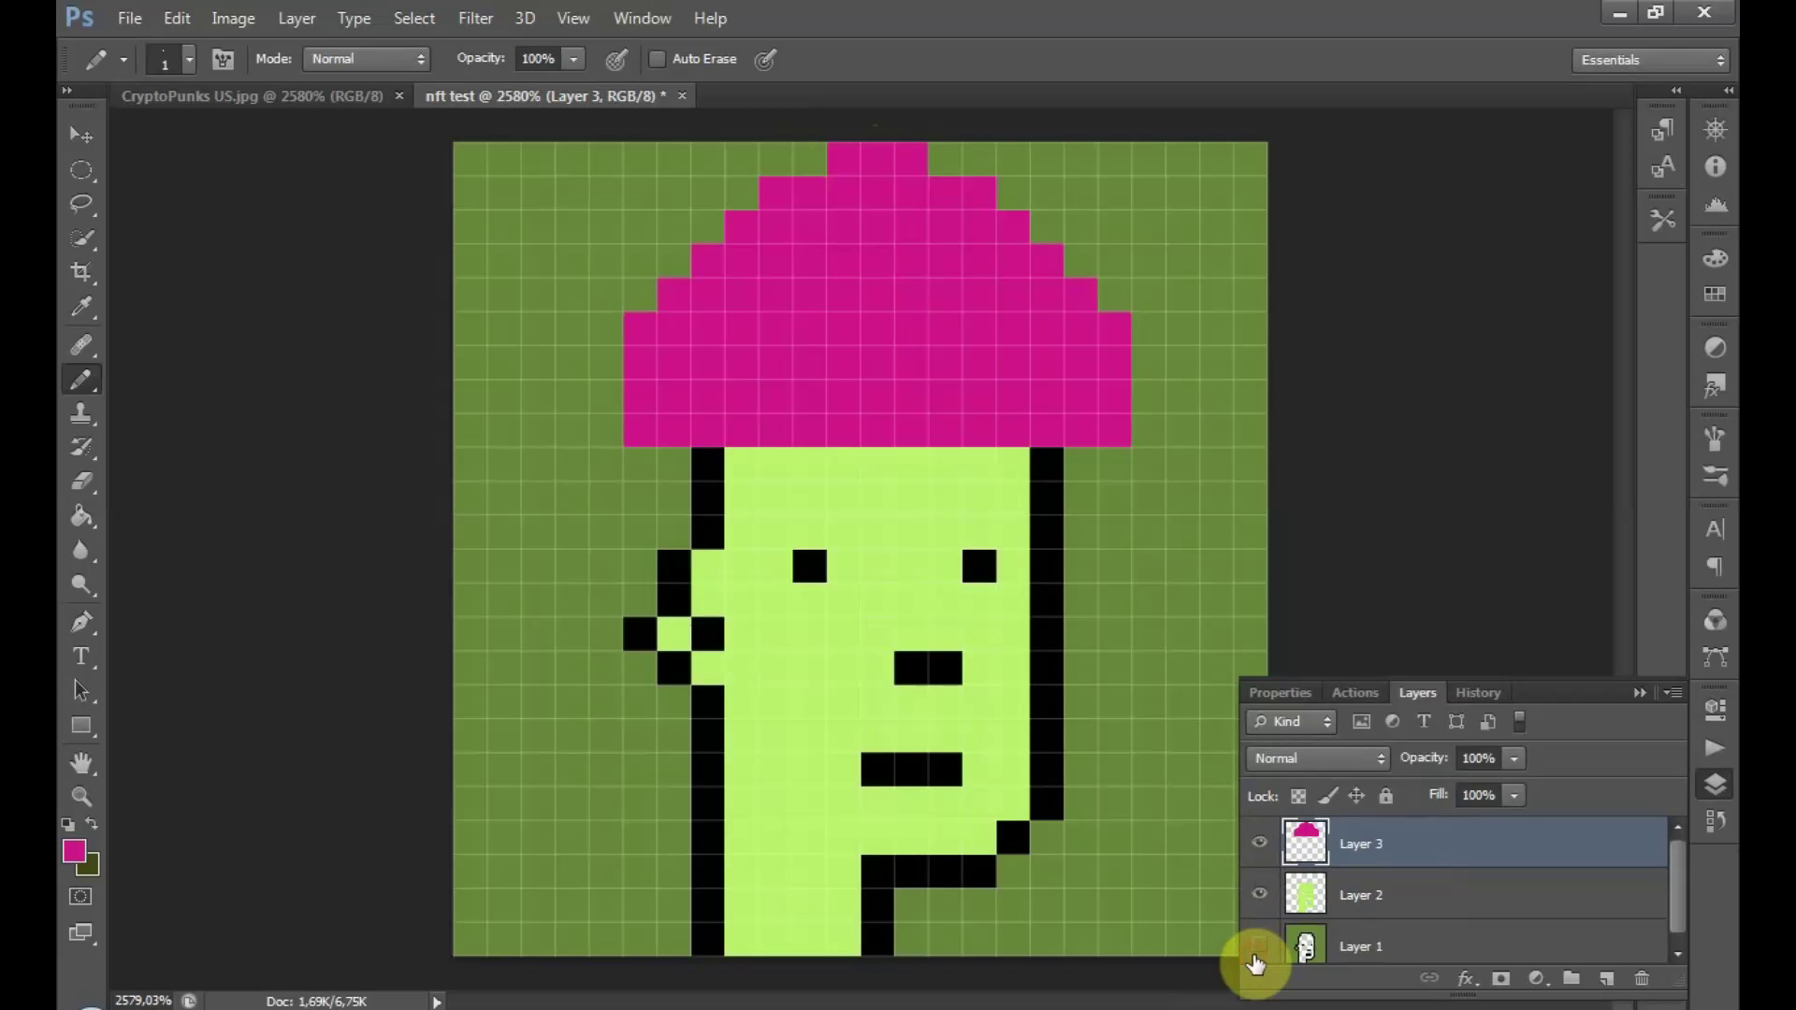
click(1254, 959)
click(1256, 949)
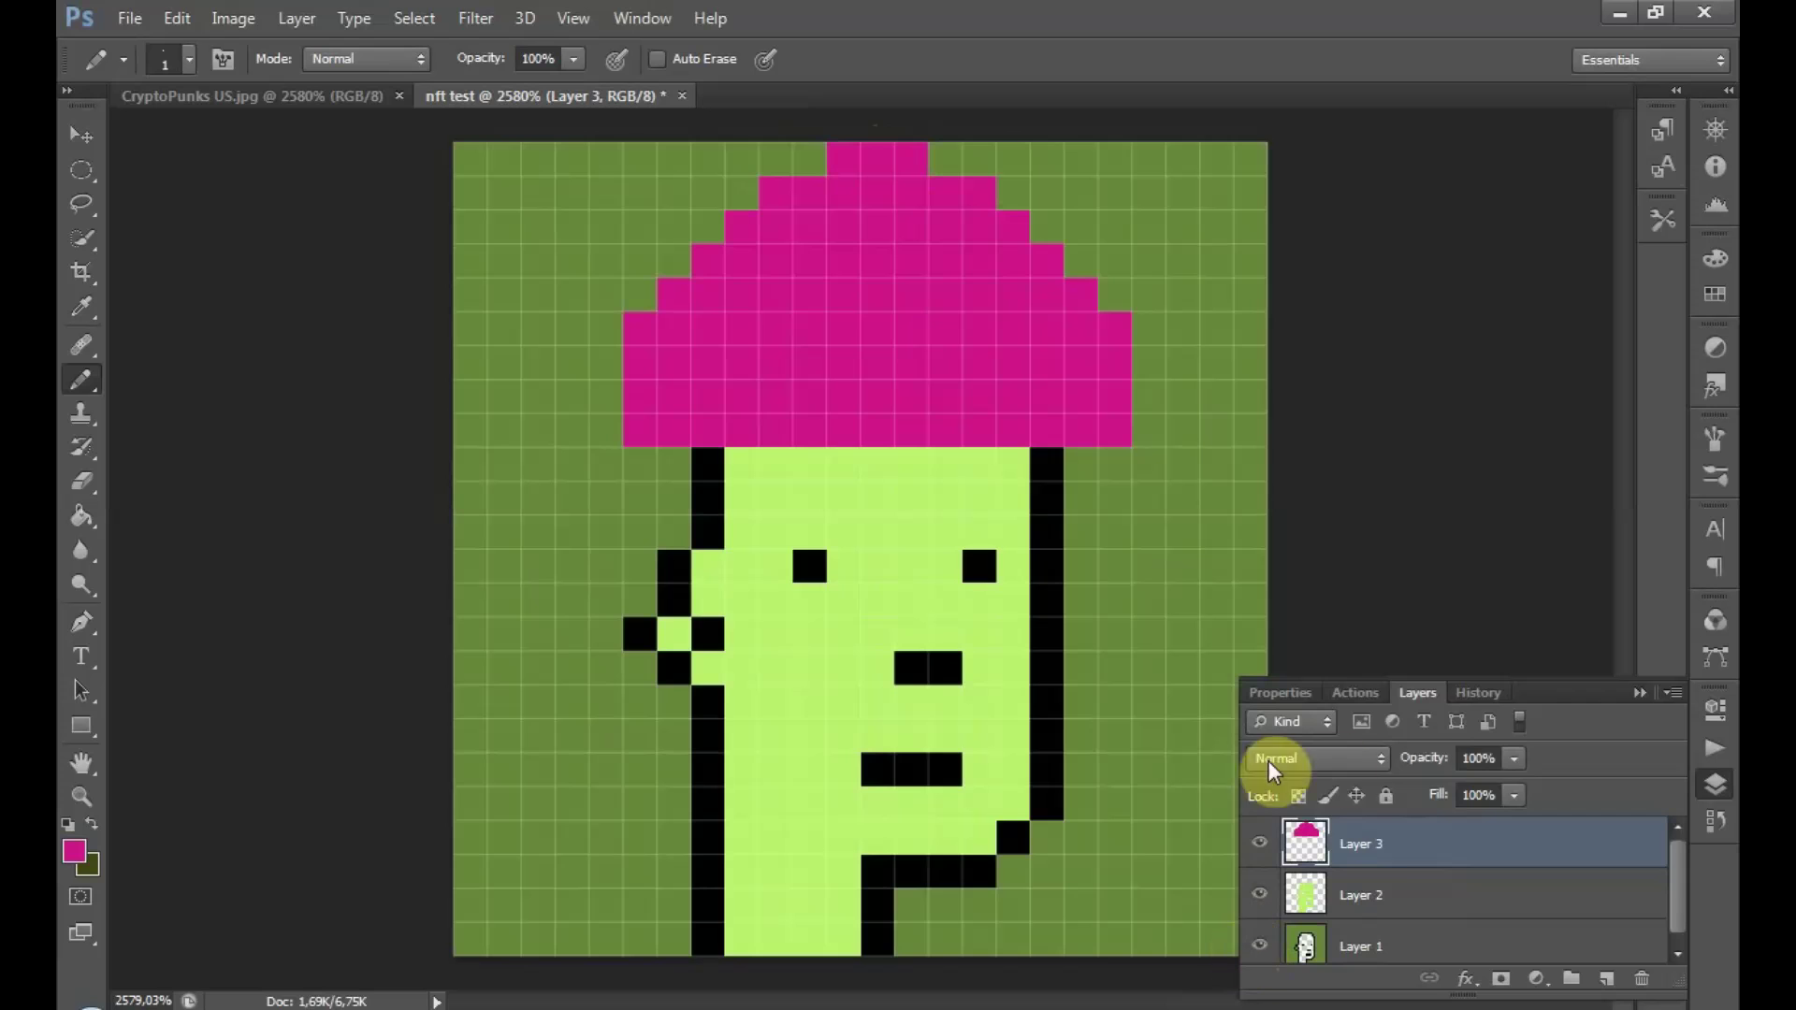
click(862, 363)
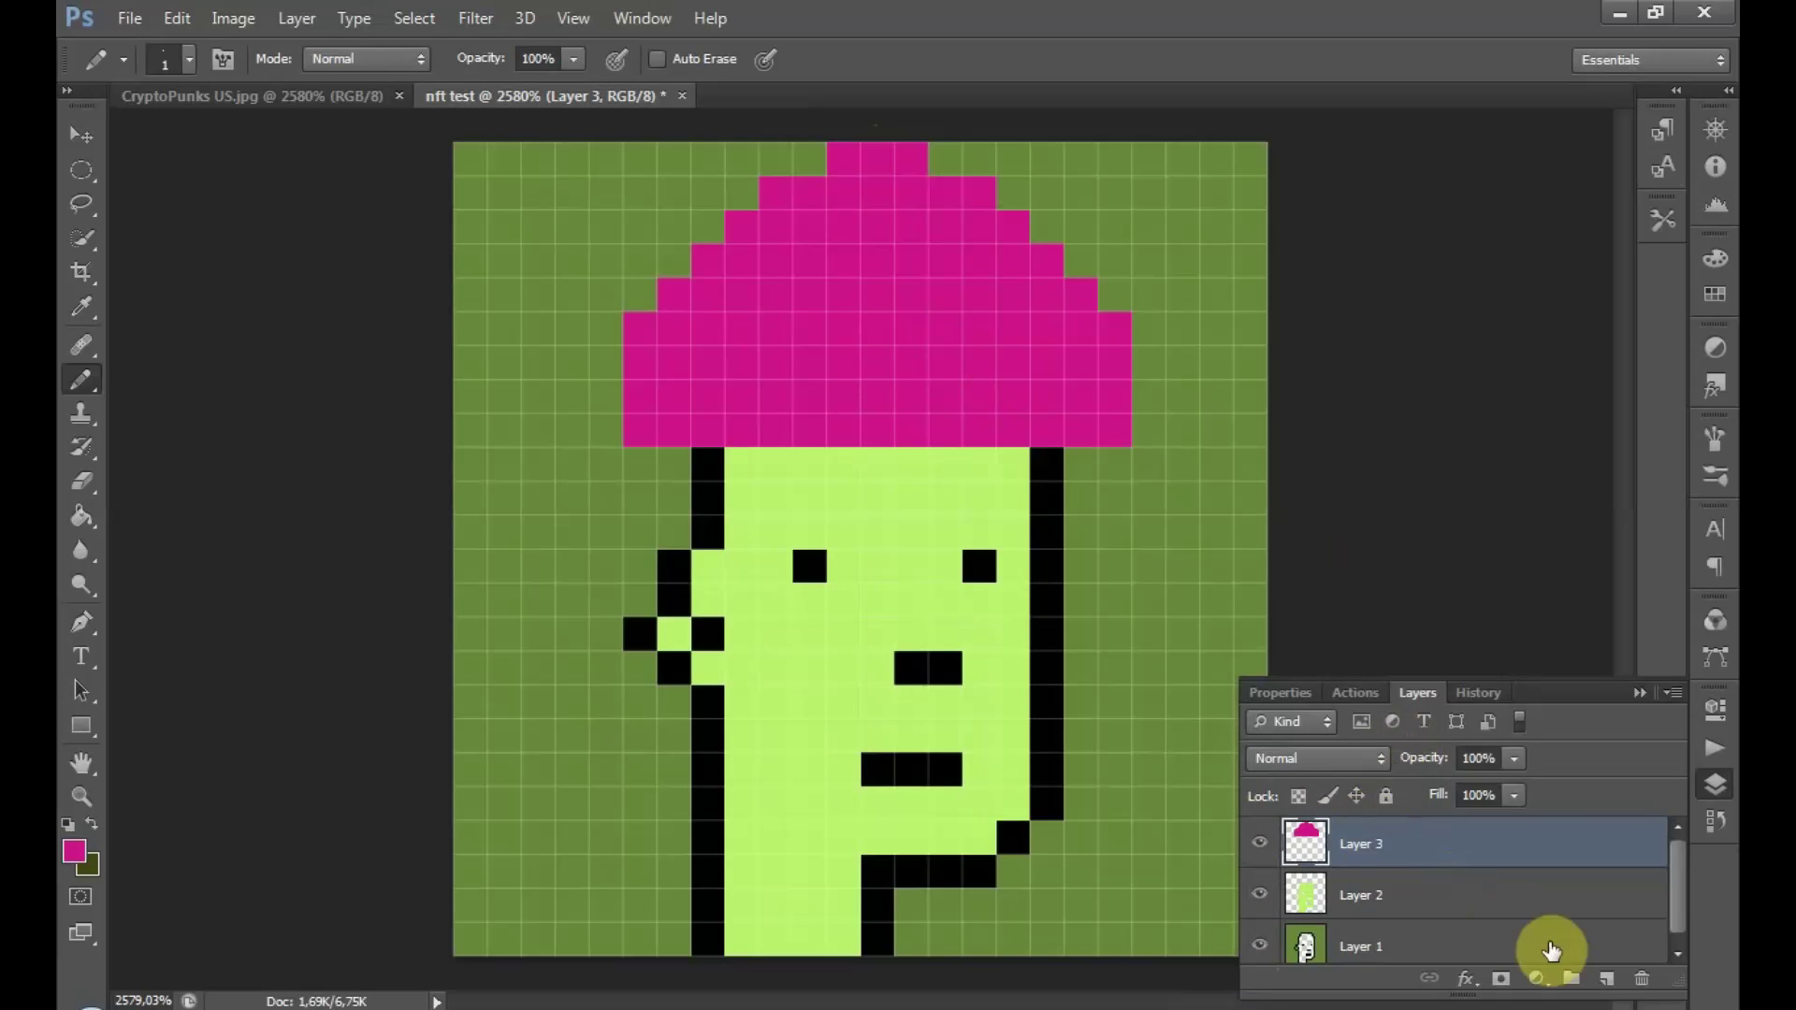
- Add a fourth layer, hide the hat, and set the Pencil colour to orange (d73f03)
click(1602, 979)
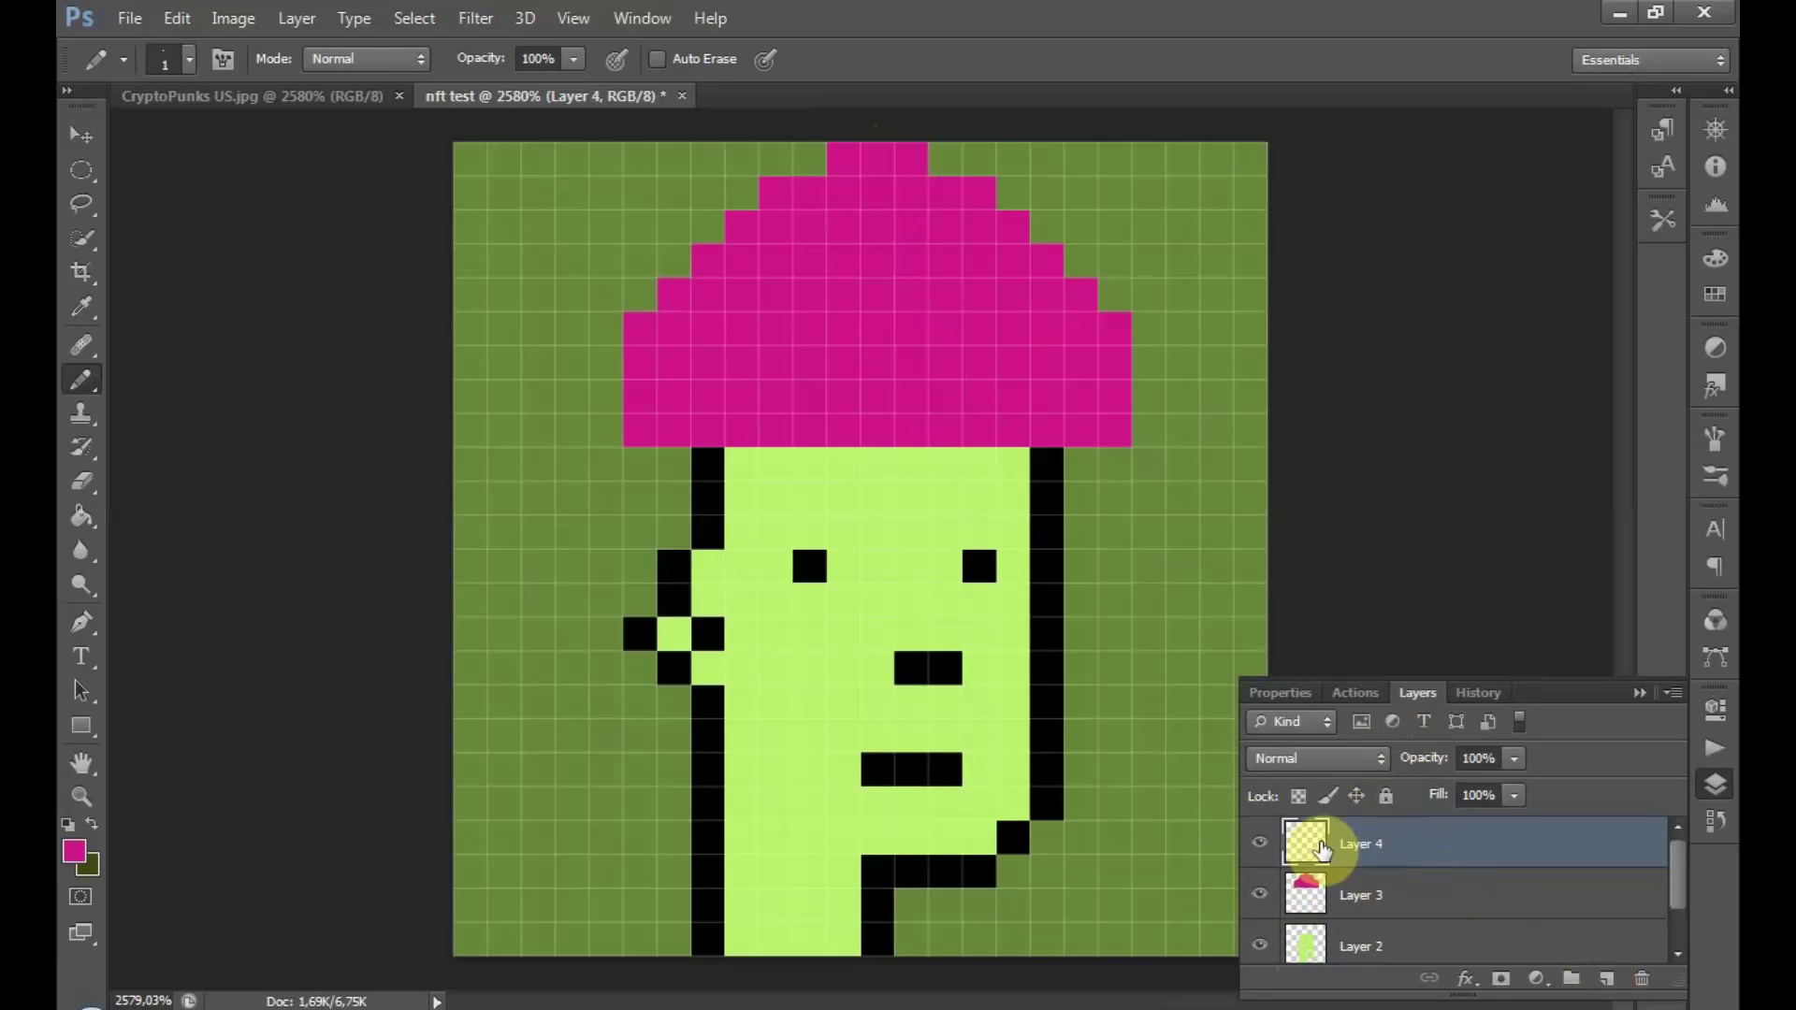
click(1260, 894)
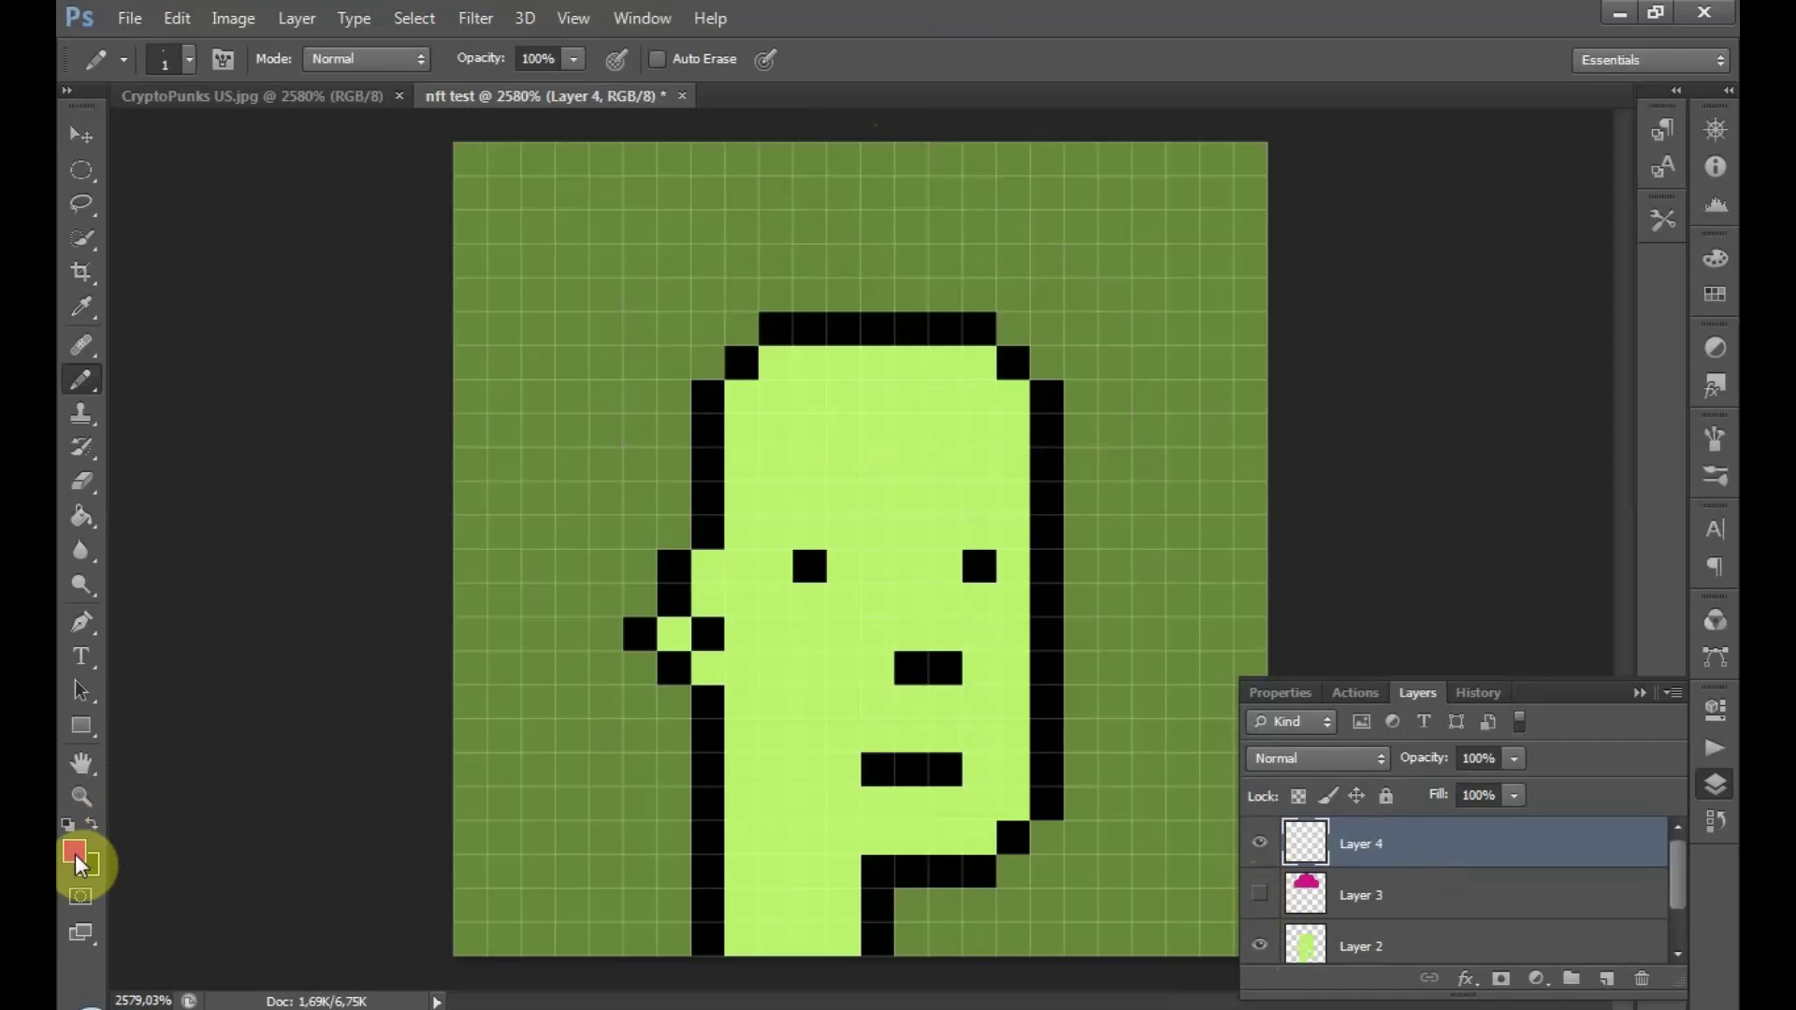
click(75, 851)
click(712, 883)
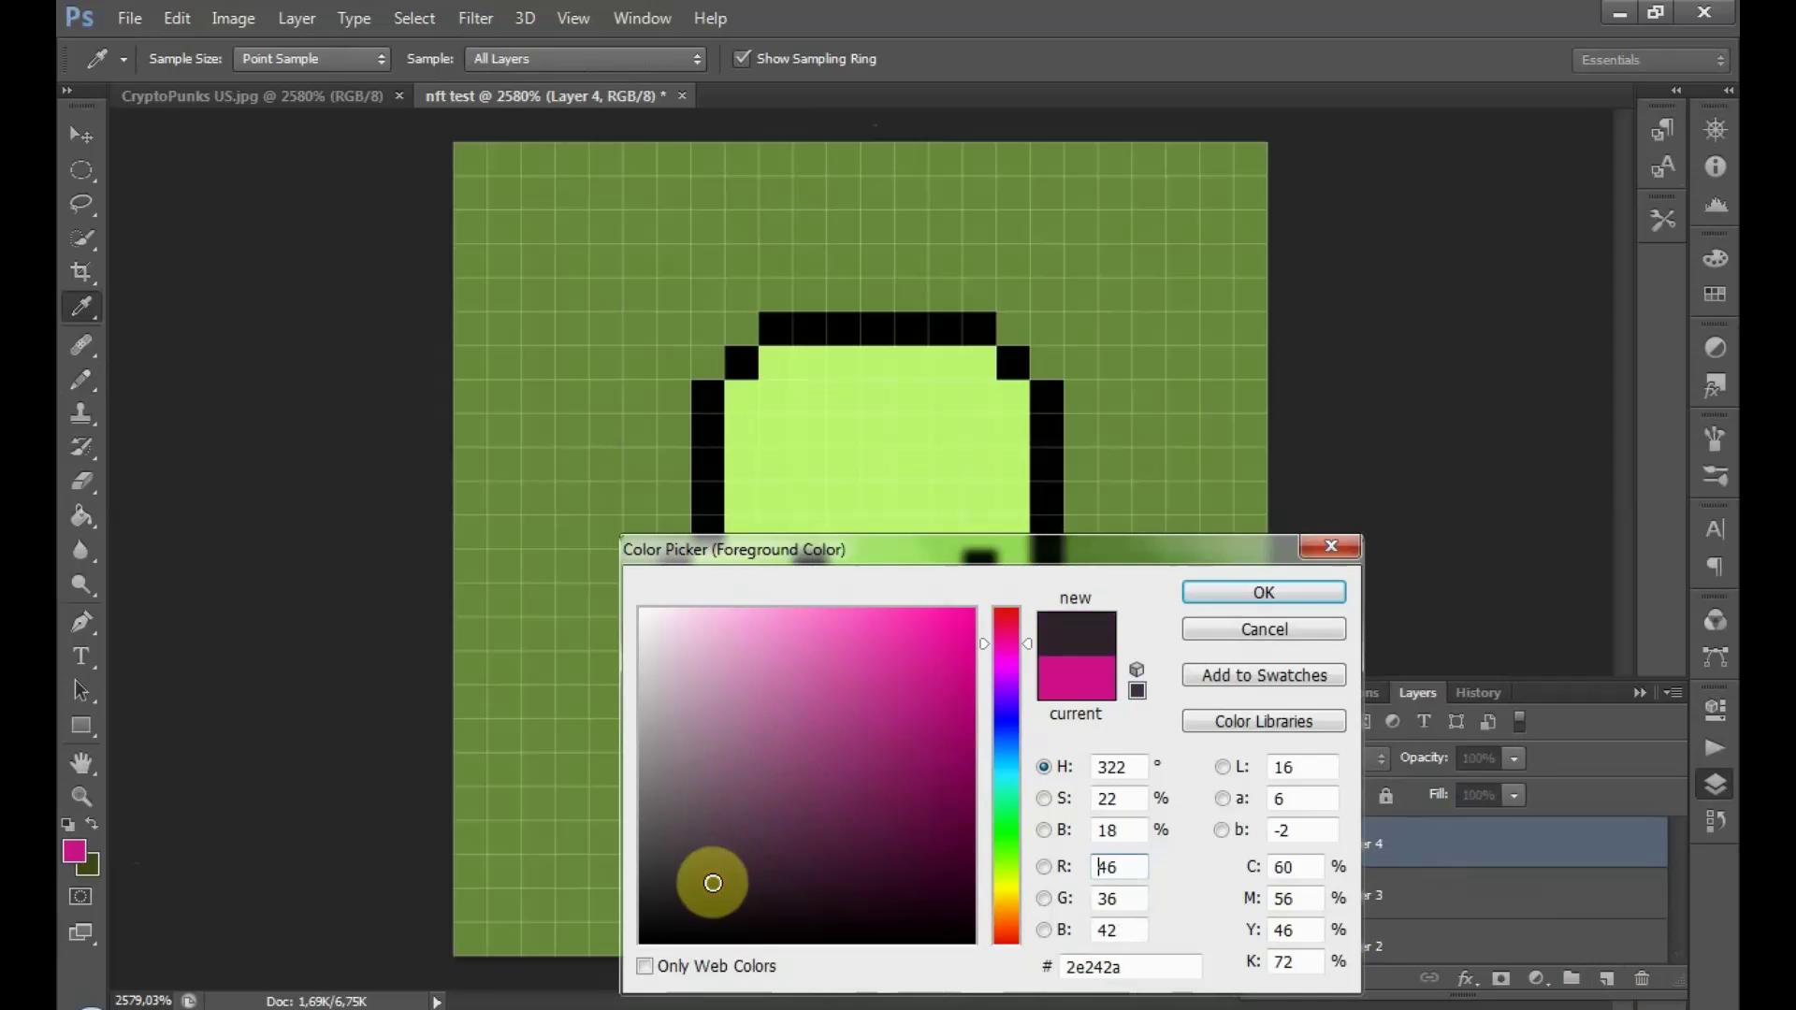
click(1002, 929)
click(971, 660)
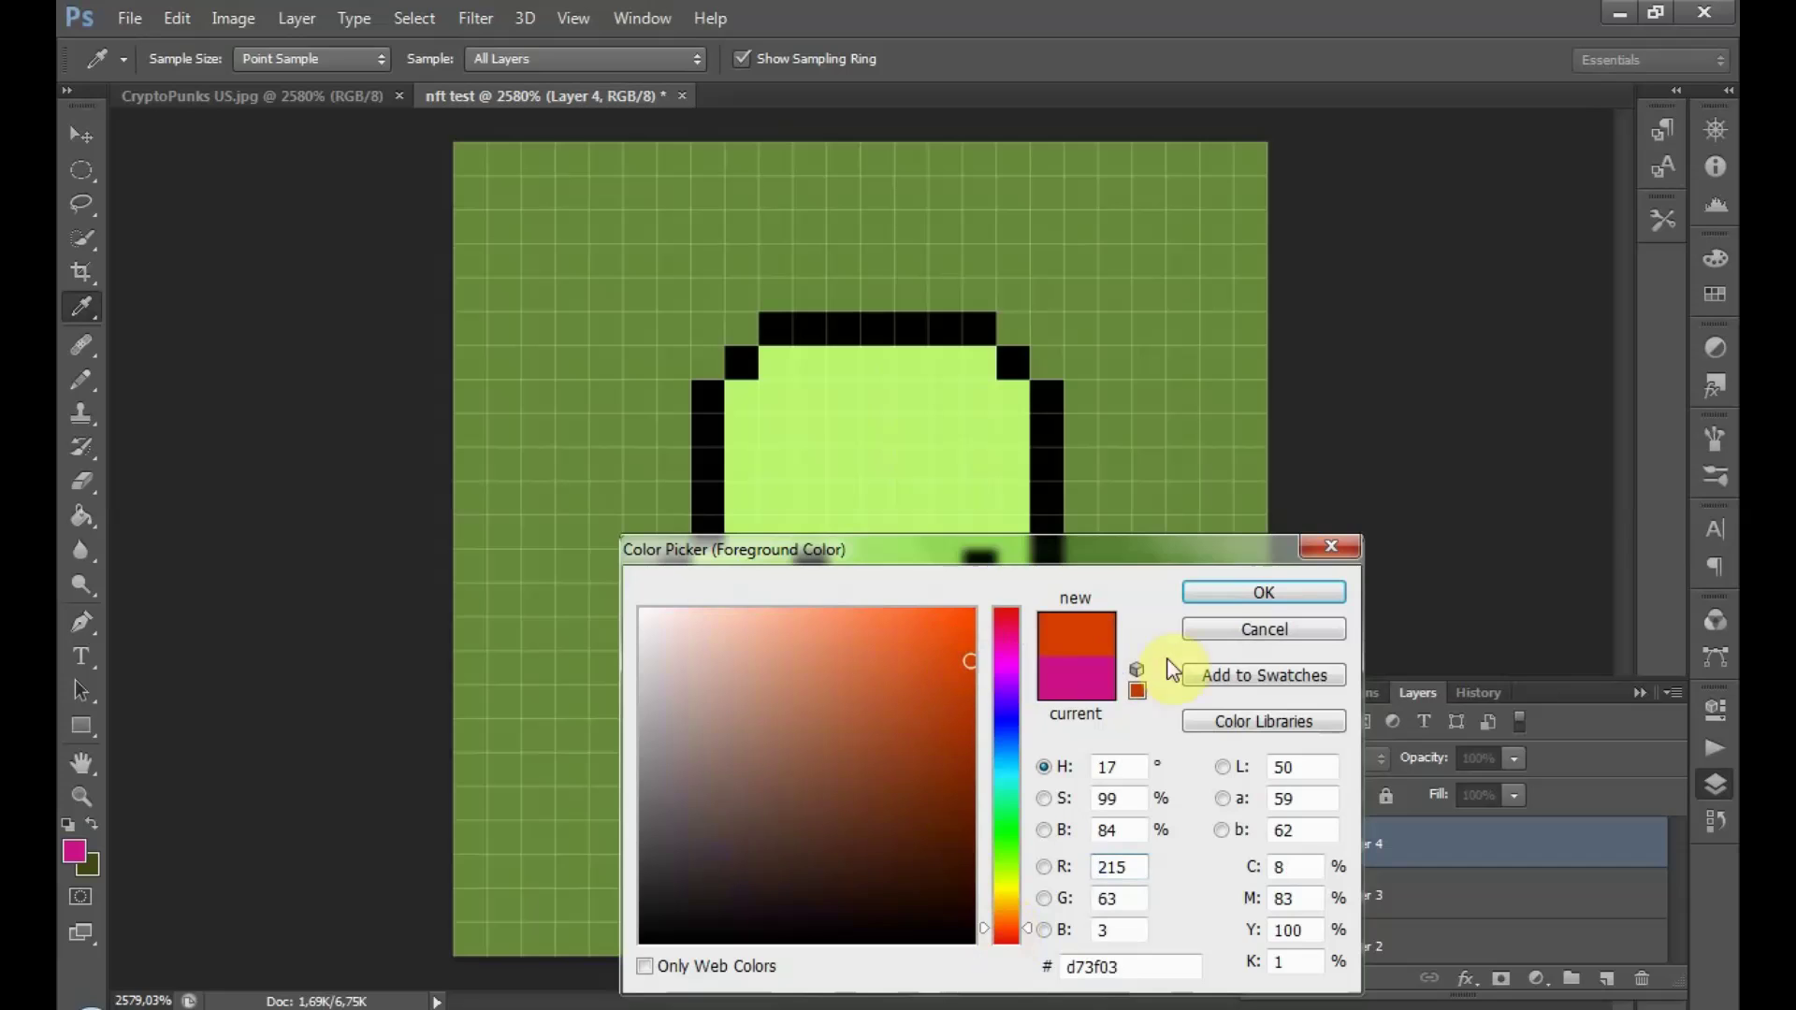
click(1232, 606)
key(b)
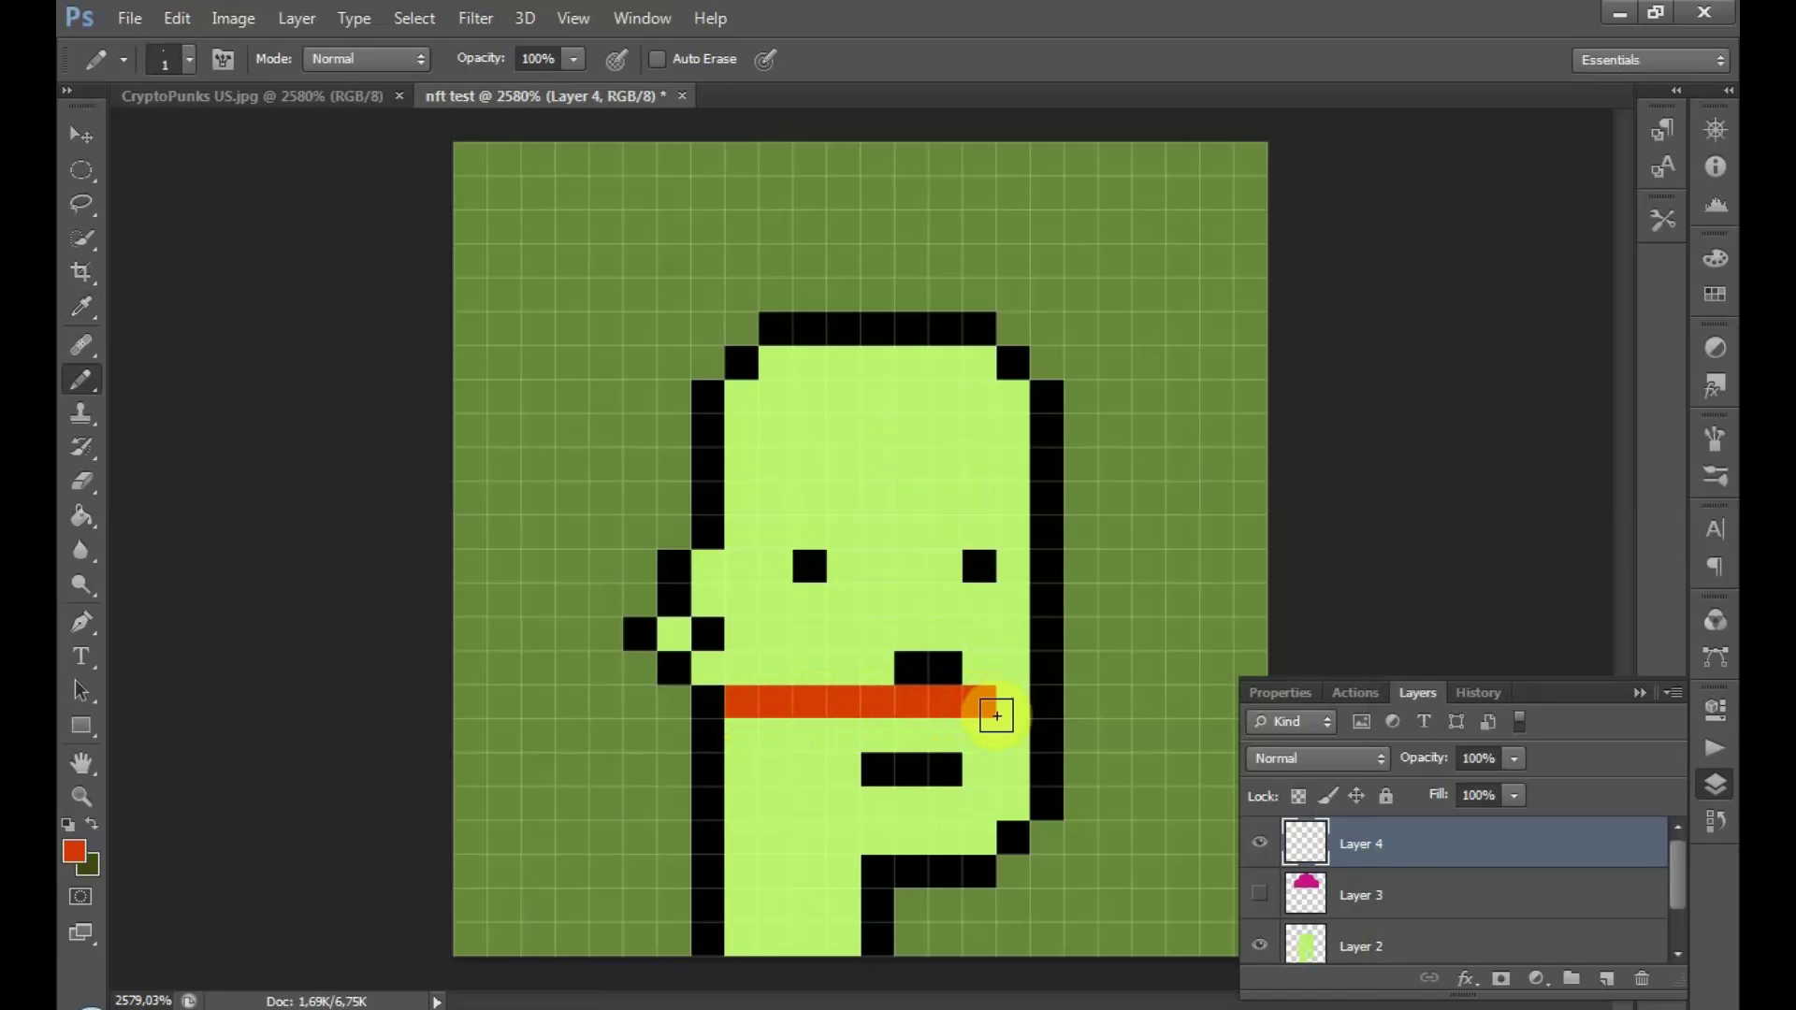
- Fill out the orange beard's right side and bottom row, comparing against the hat and face layers
mouse_move(1002, 768)
mouse_down()
mouse_move(976, 821)
mouse_move(835, 824)
mouse_move(745, 738)
mouse_move(801, 761)
mouse_move(770, 781)
mouse_move(867, 739)
mouse_move(949, 736)
mouse_move(973, 789)
mouse_move(851, 809)
mouse_move(833, 782)
mouse_up()
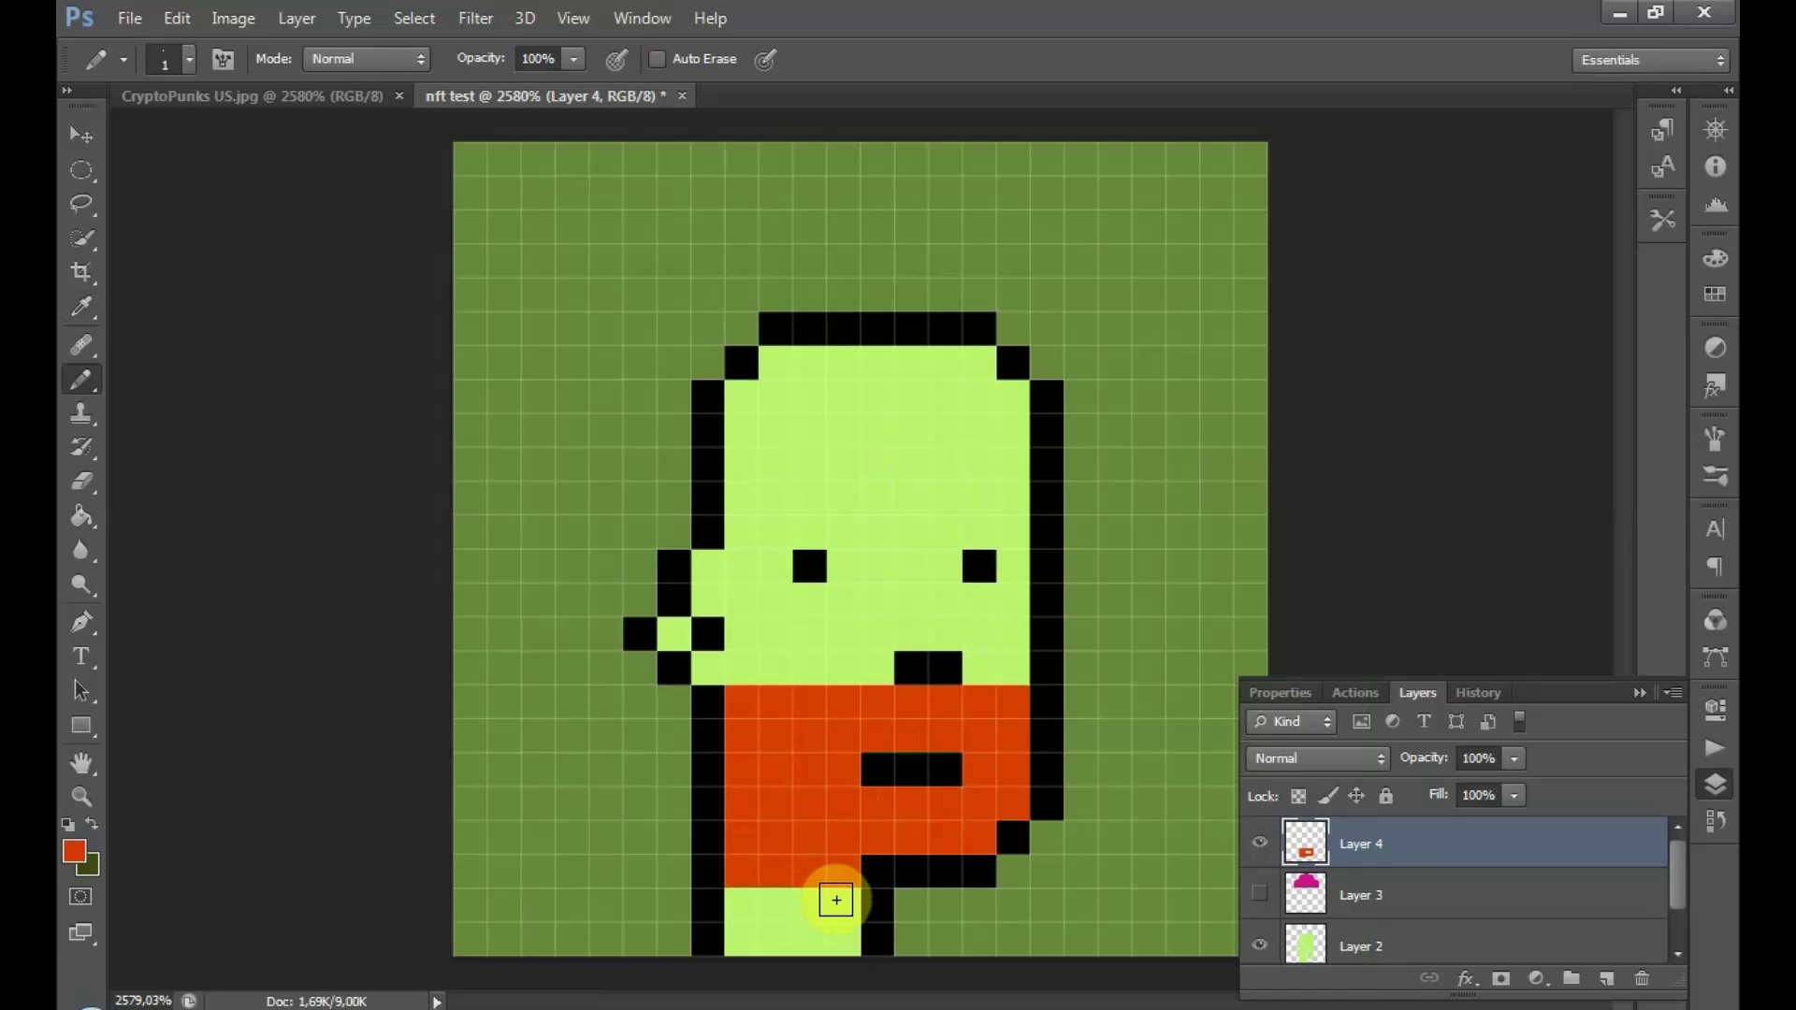
drag(816, 900, 762, 901)
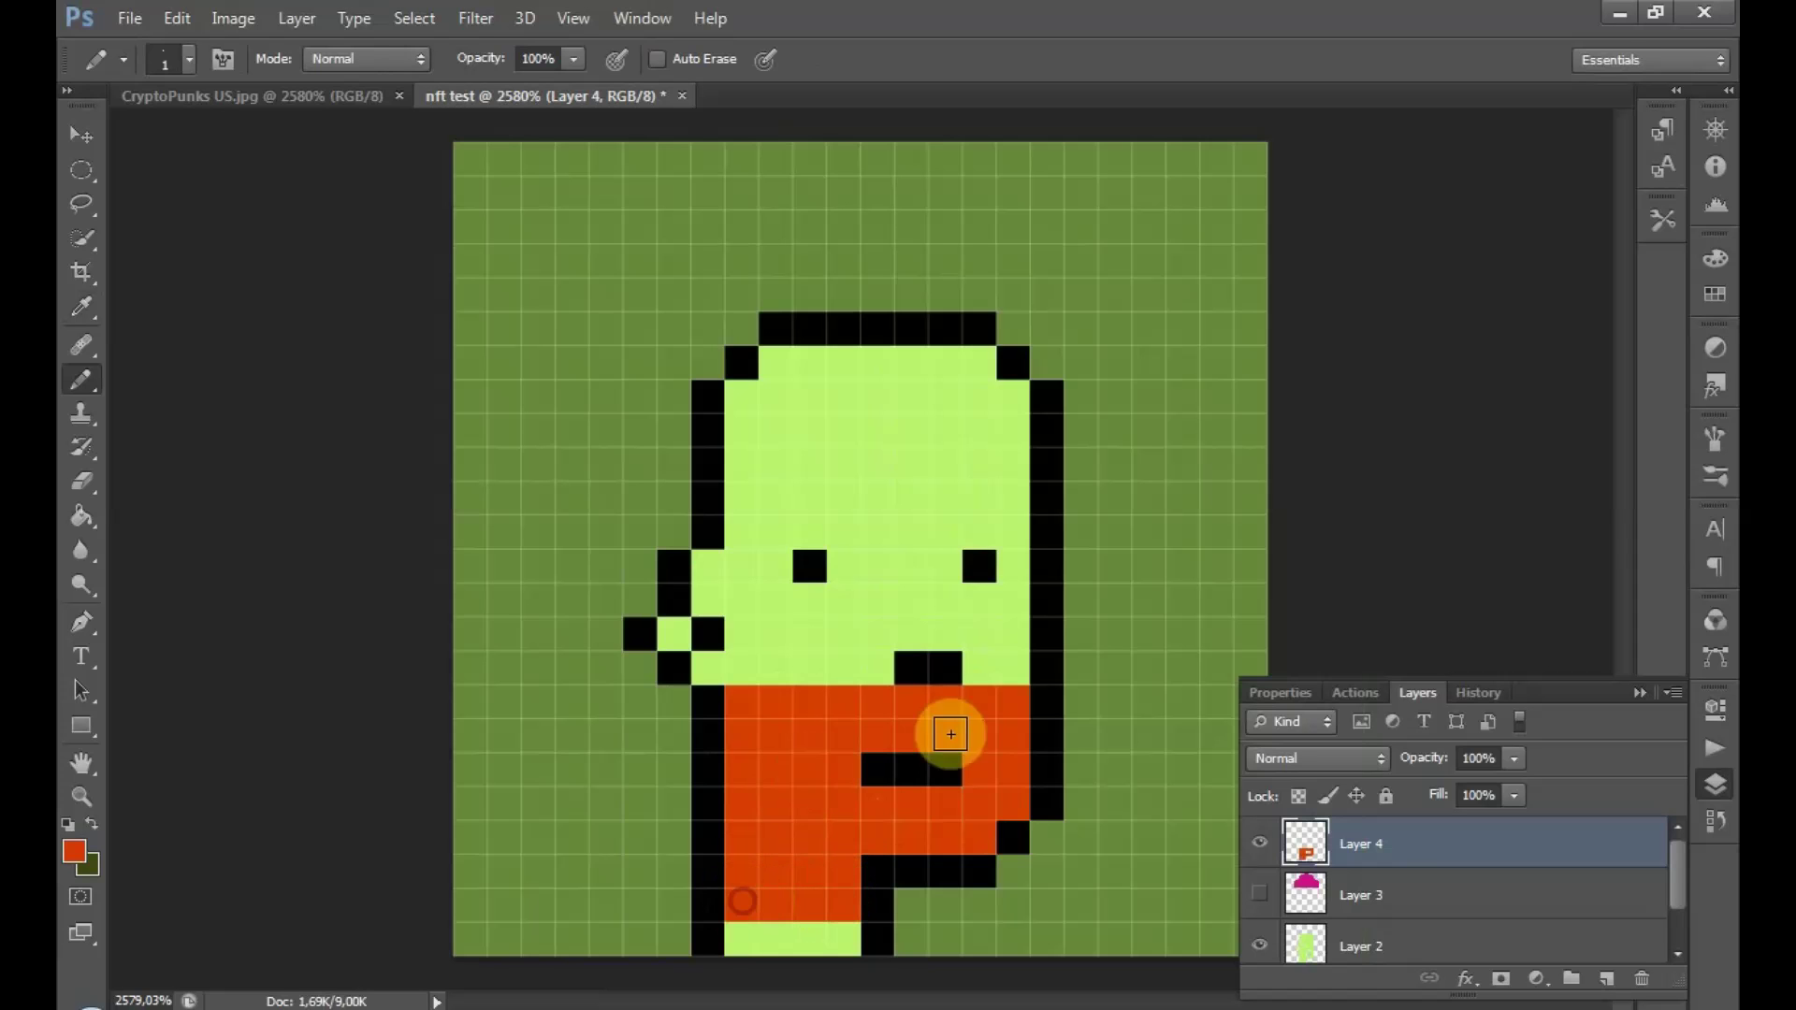
click(1260, 896)
click(1259, 896)
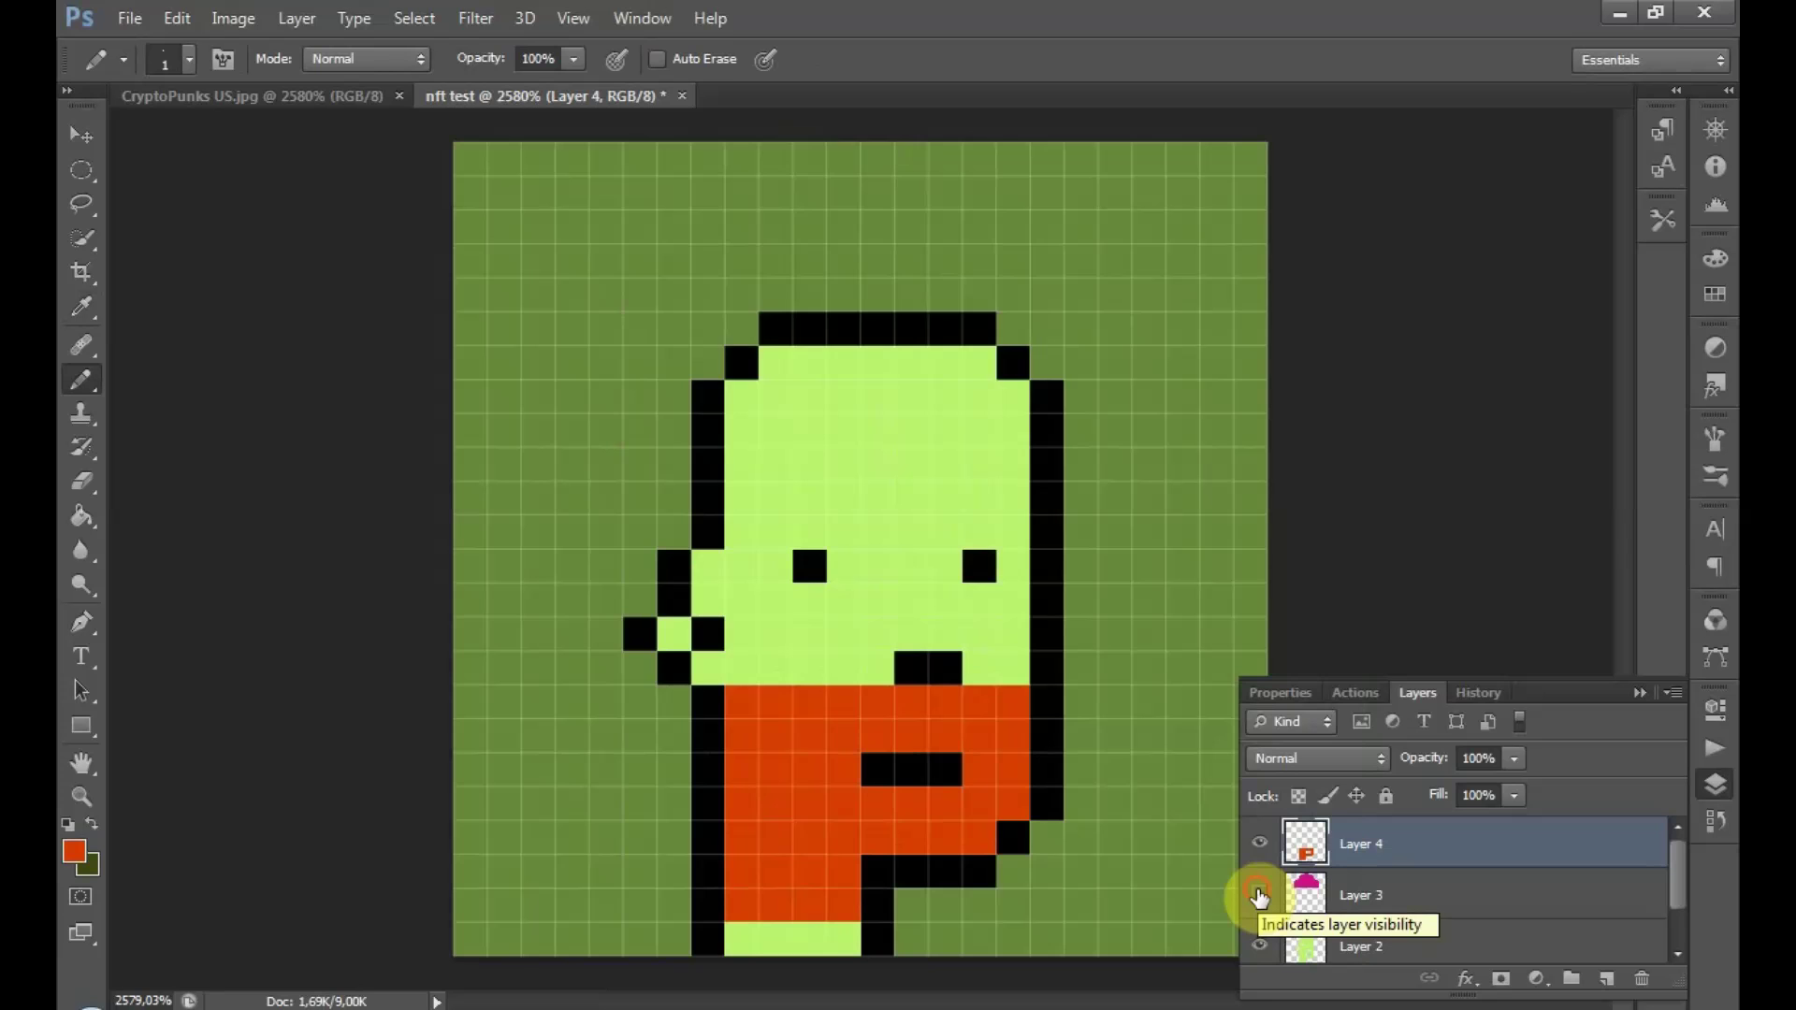
click(1260, 896)
click(1260, 946)
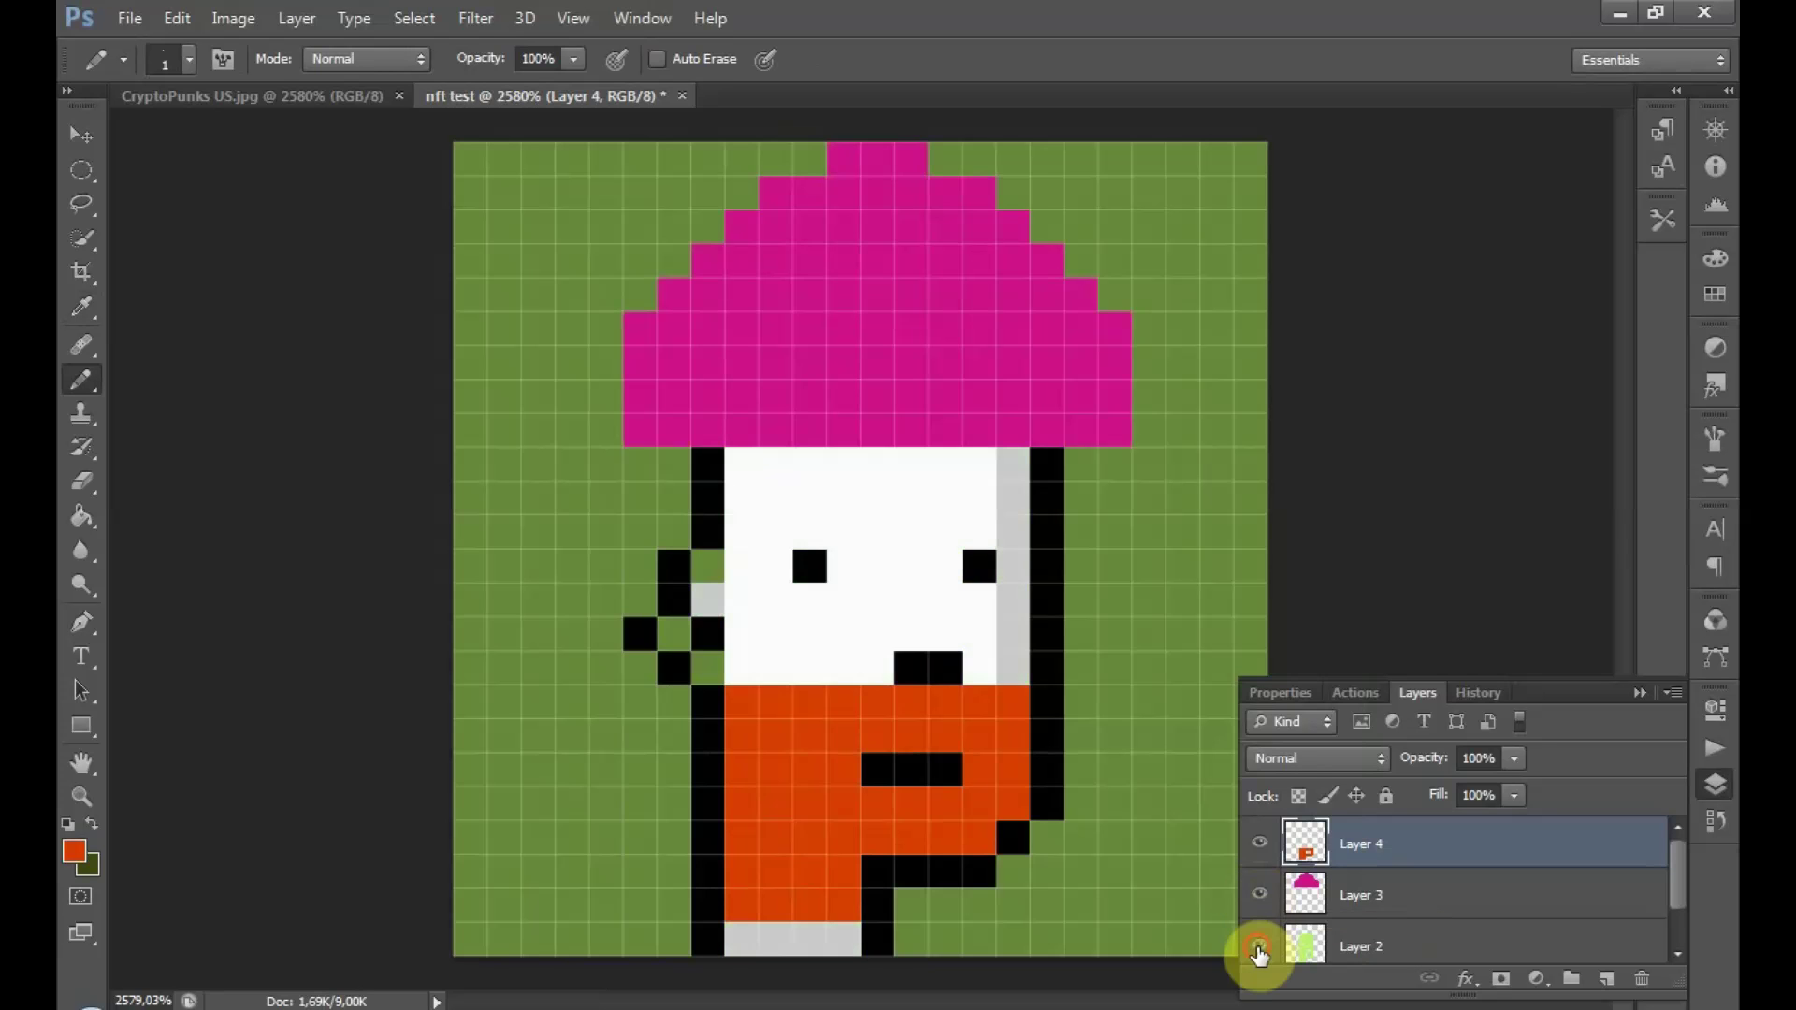
click(1260, 947)
- Hide the orange beard and magenta hat layers, then add an empty fifth layer
click(1262, 845)
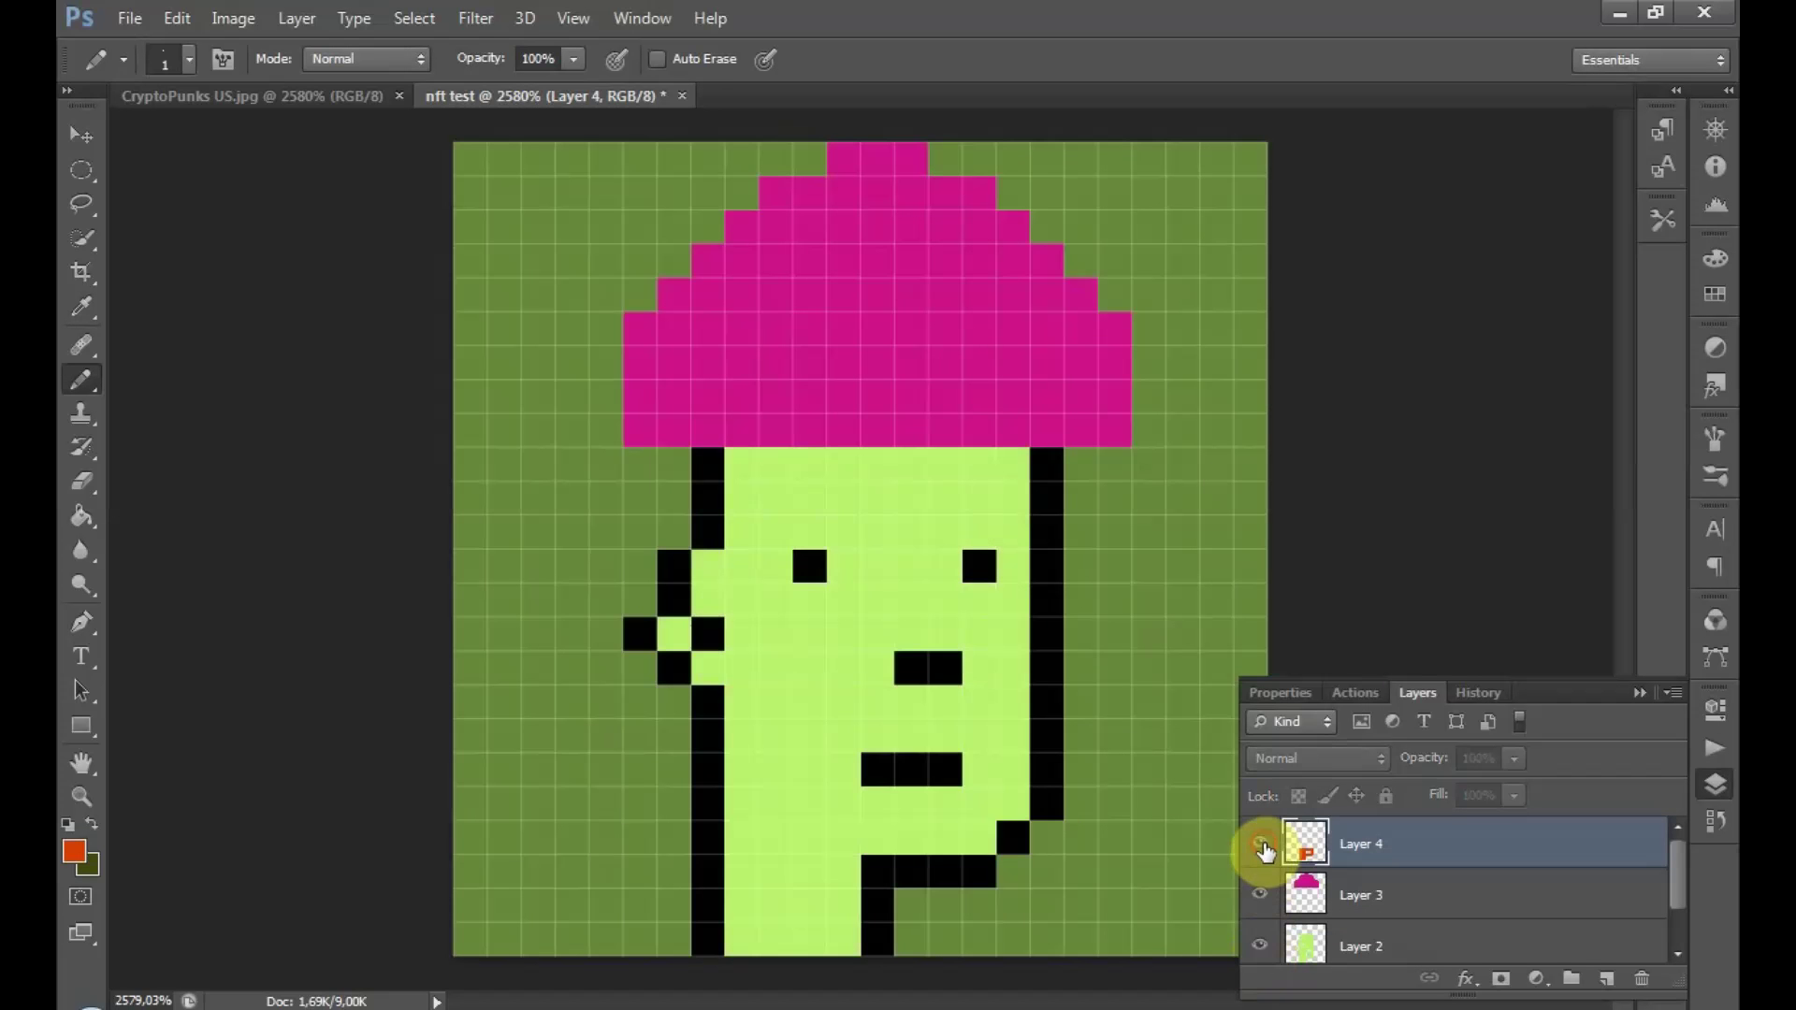
click(1261, 844)
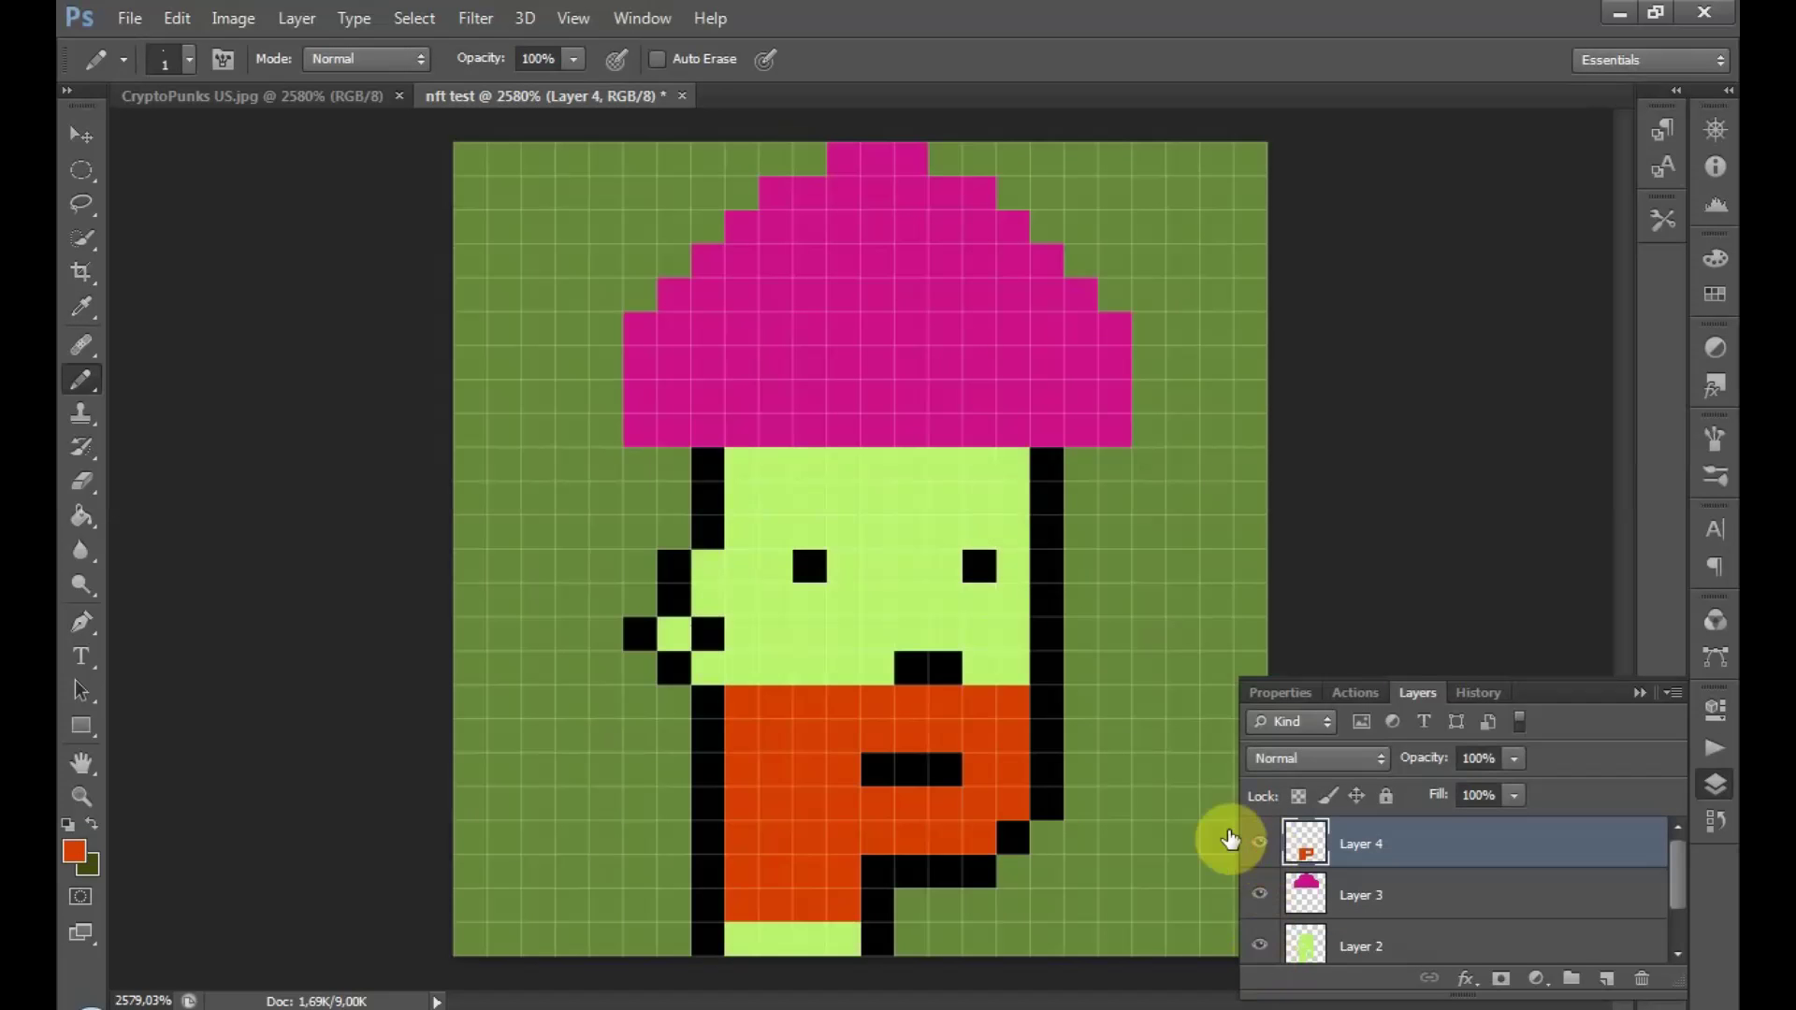
click(1264, 913)
click(1264, 913)
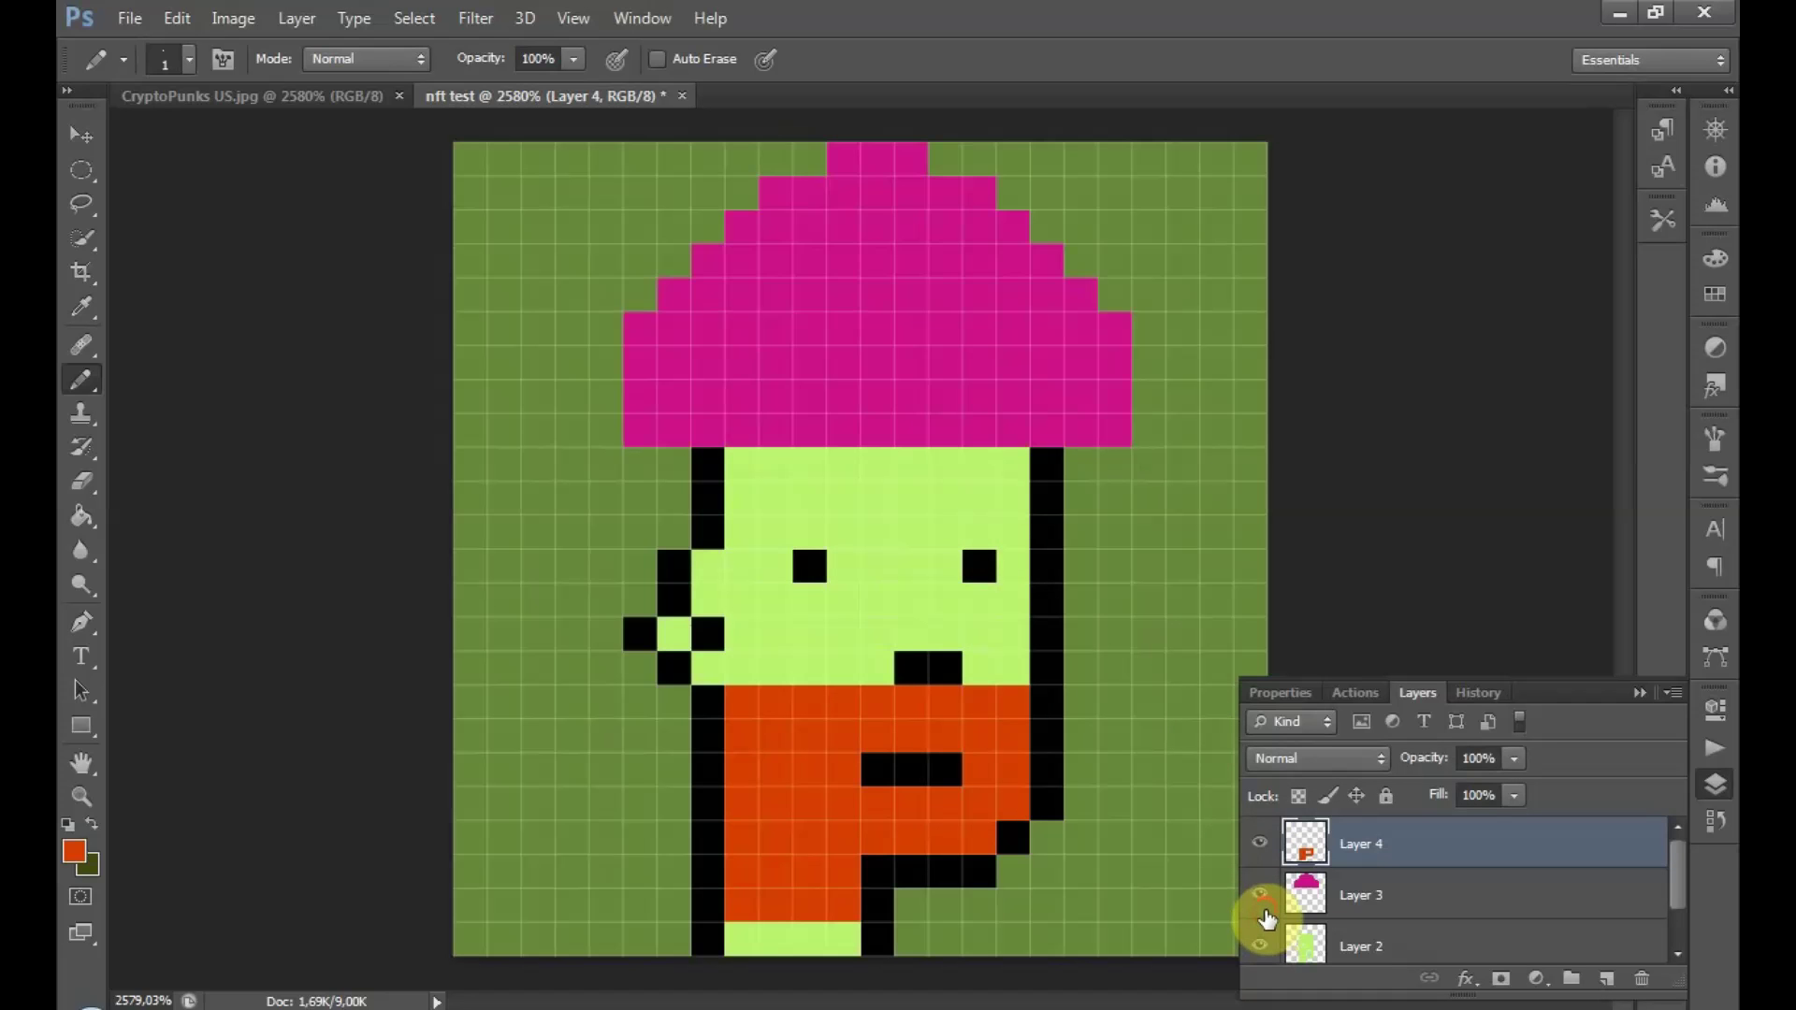
click(1259, 845)
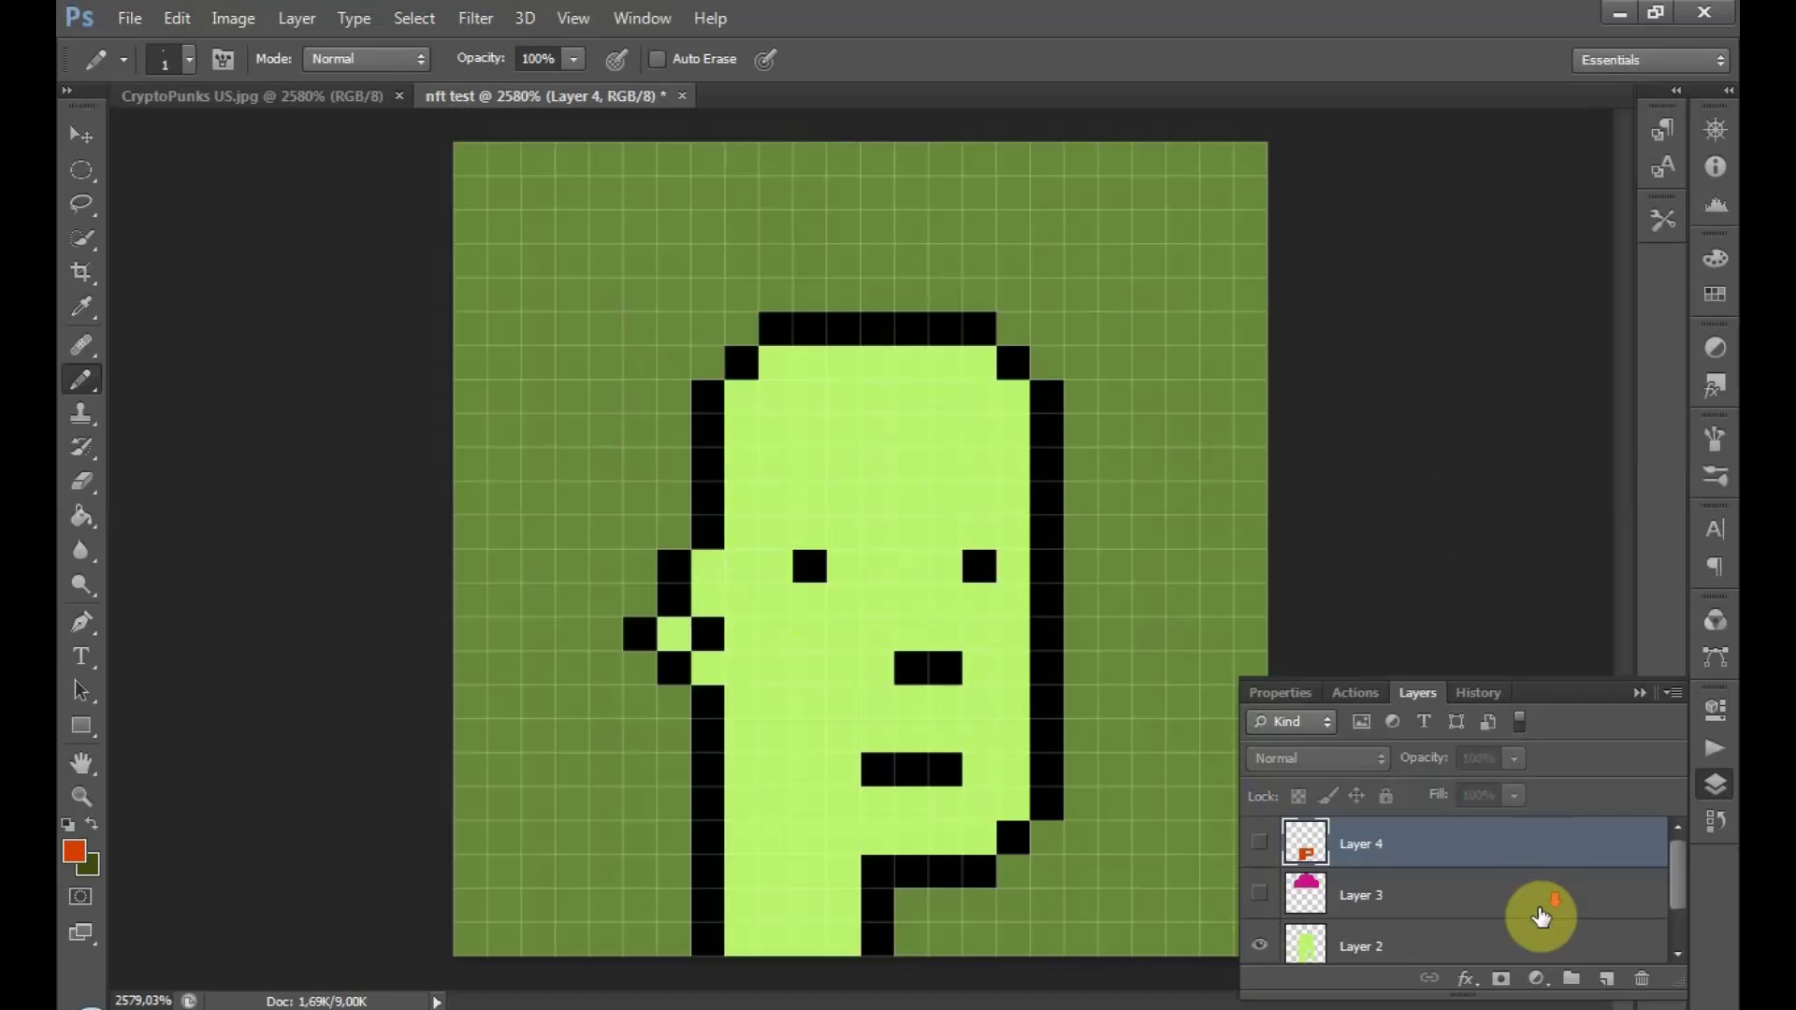
scroll(1535, 917, down, 1)
click(1608, 980)
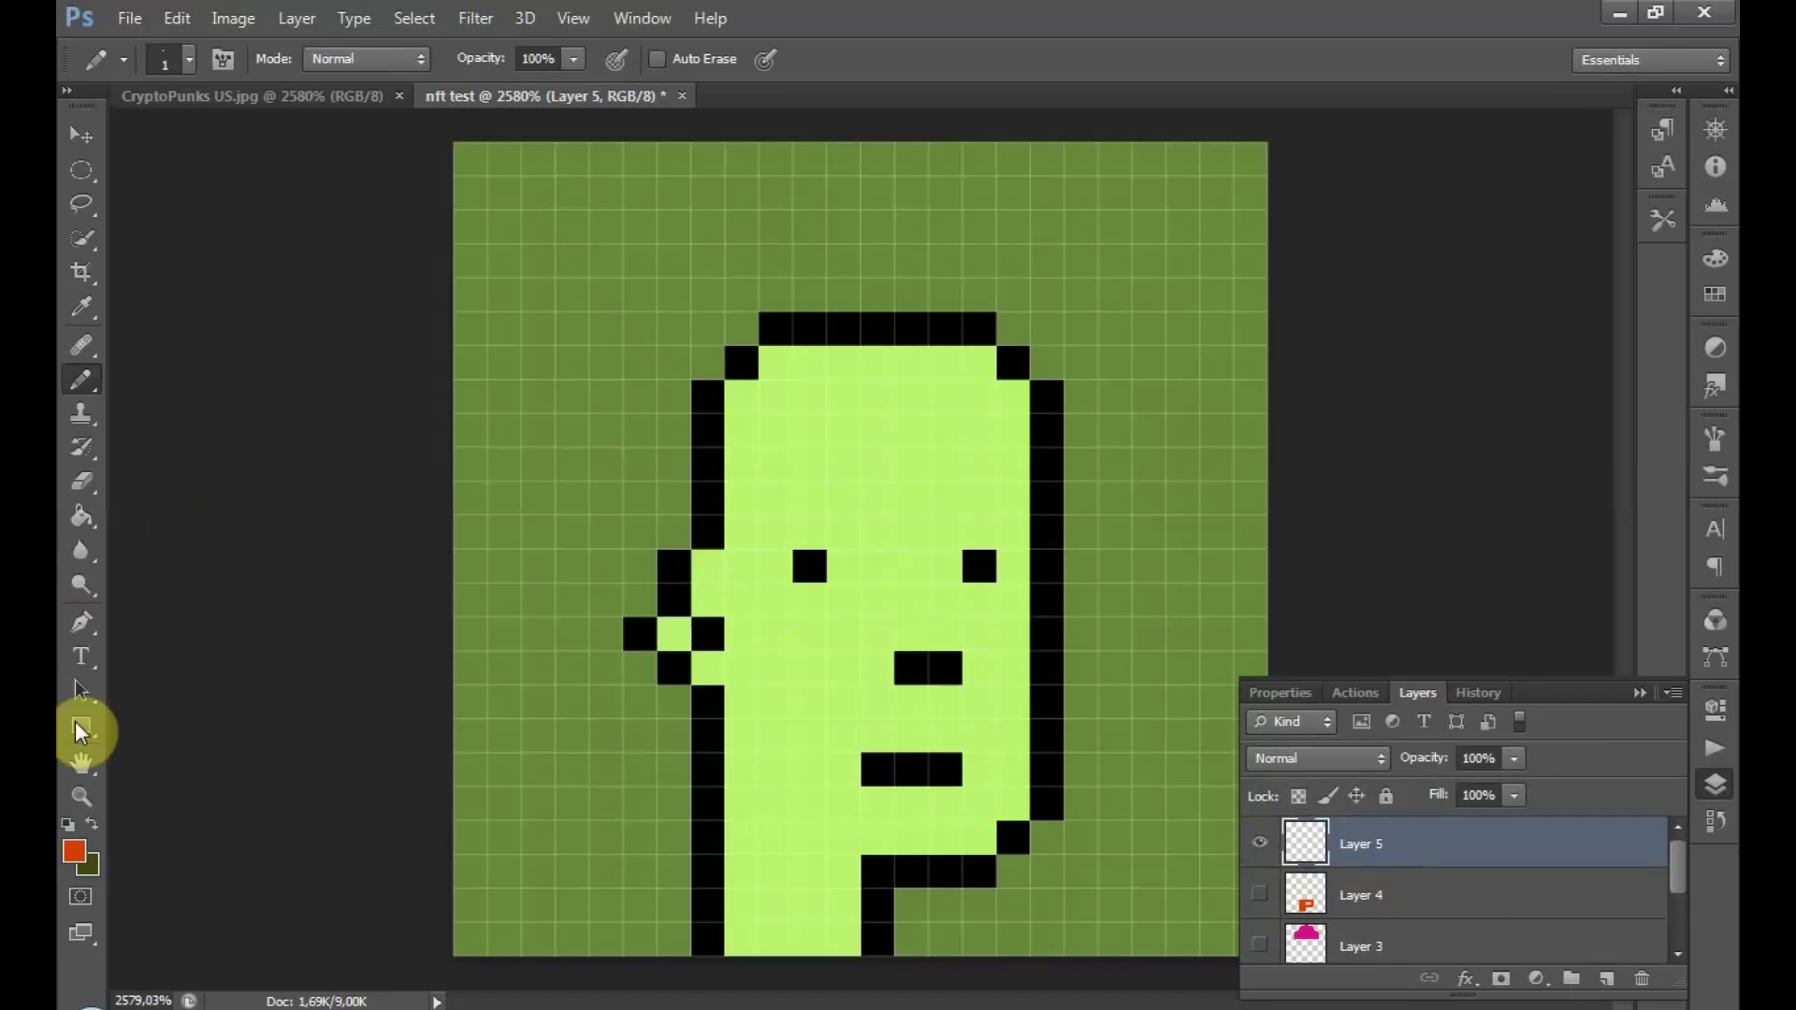
- Set the Pencil to near-black and draw hair pixels left of the head and along the top
click(84, 853)
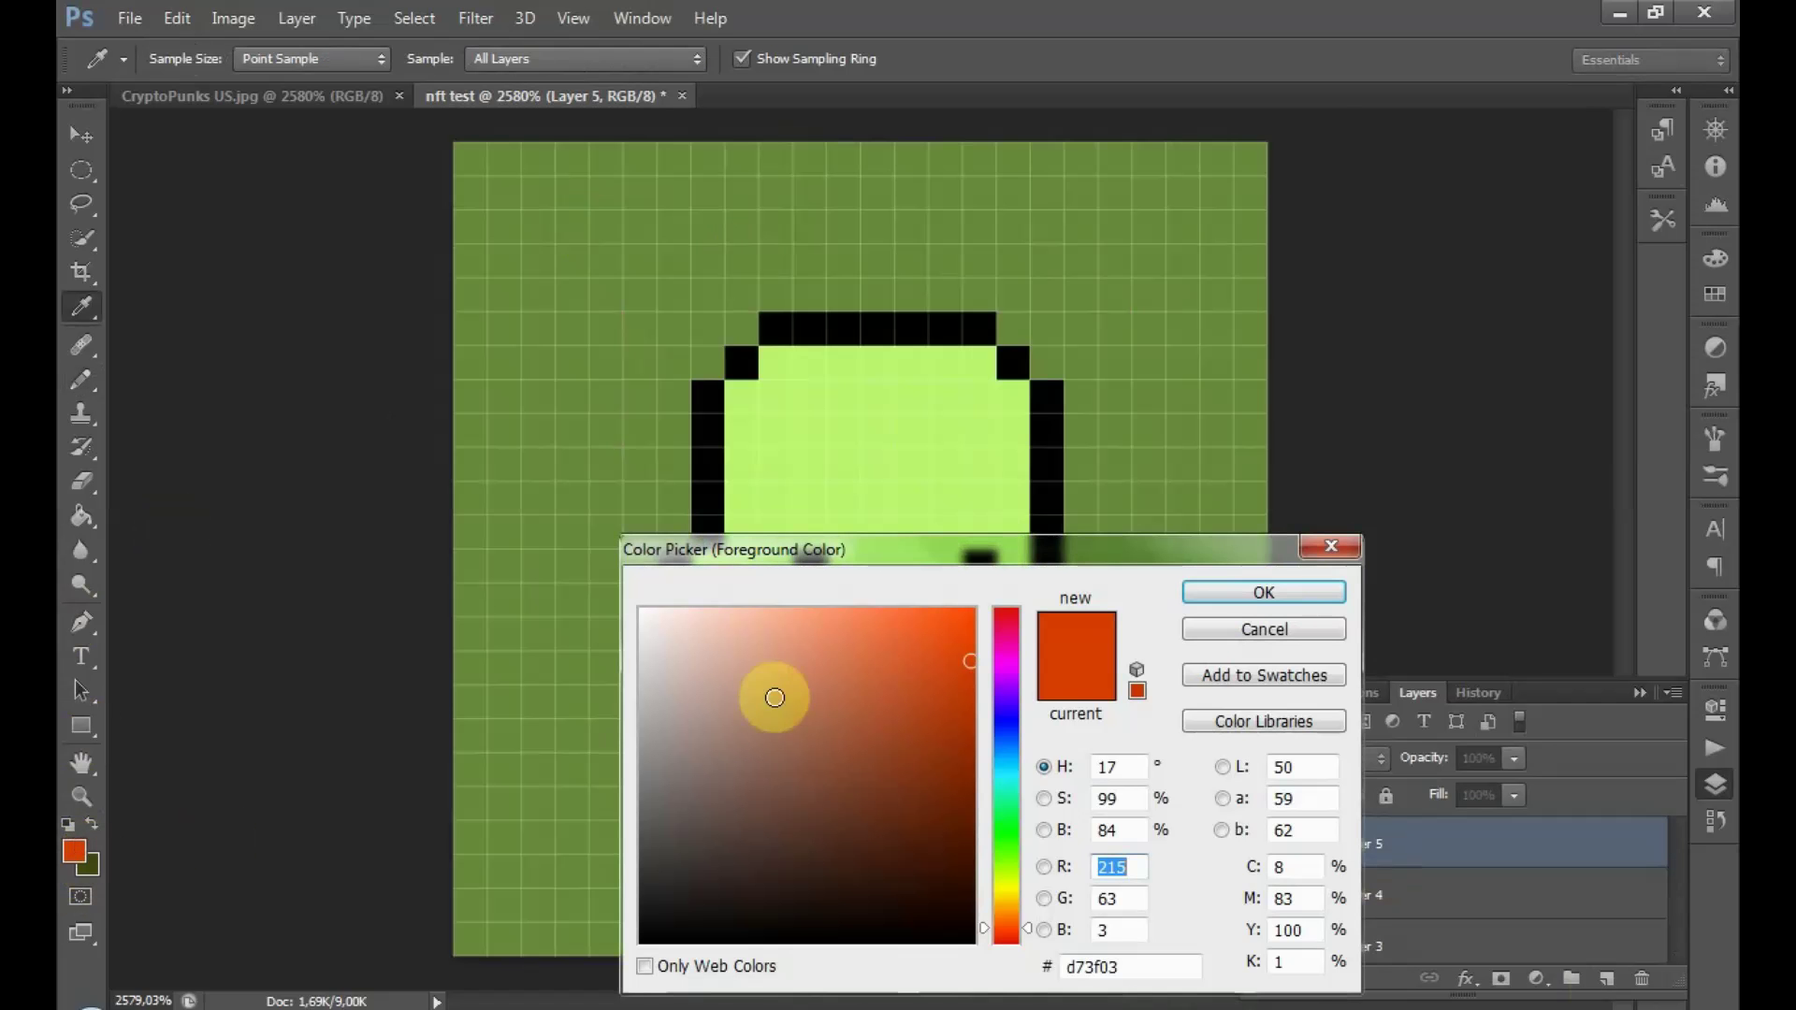
click(675, 916)
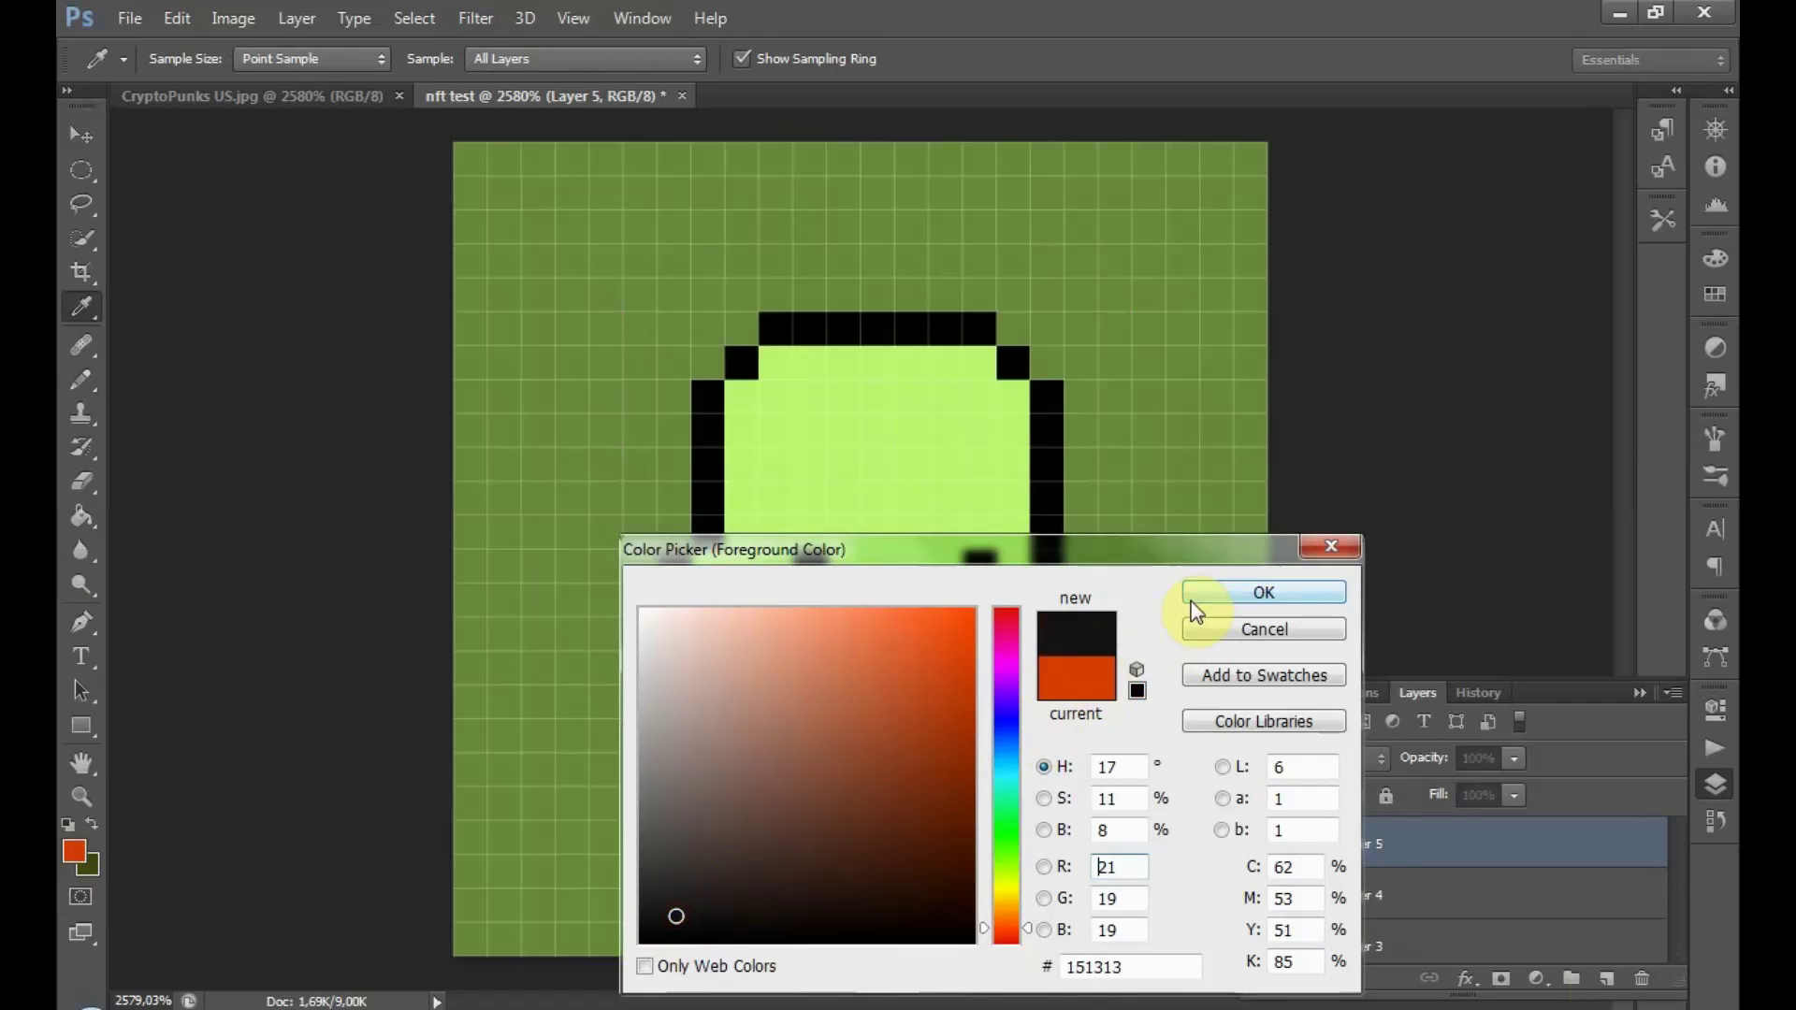
click(1222, 595)
key(b)
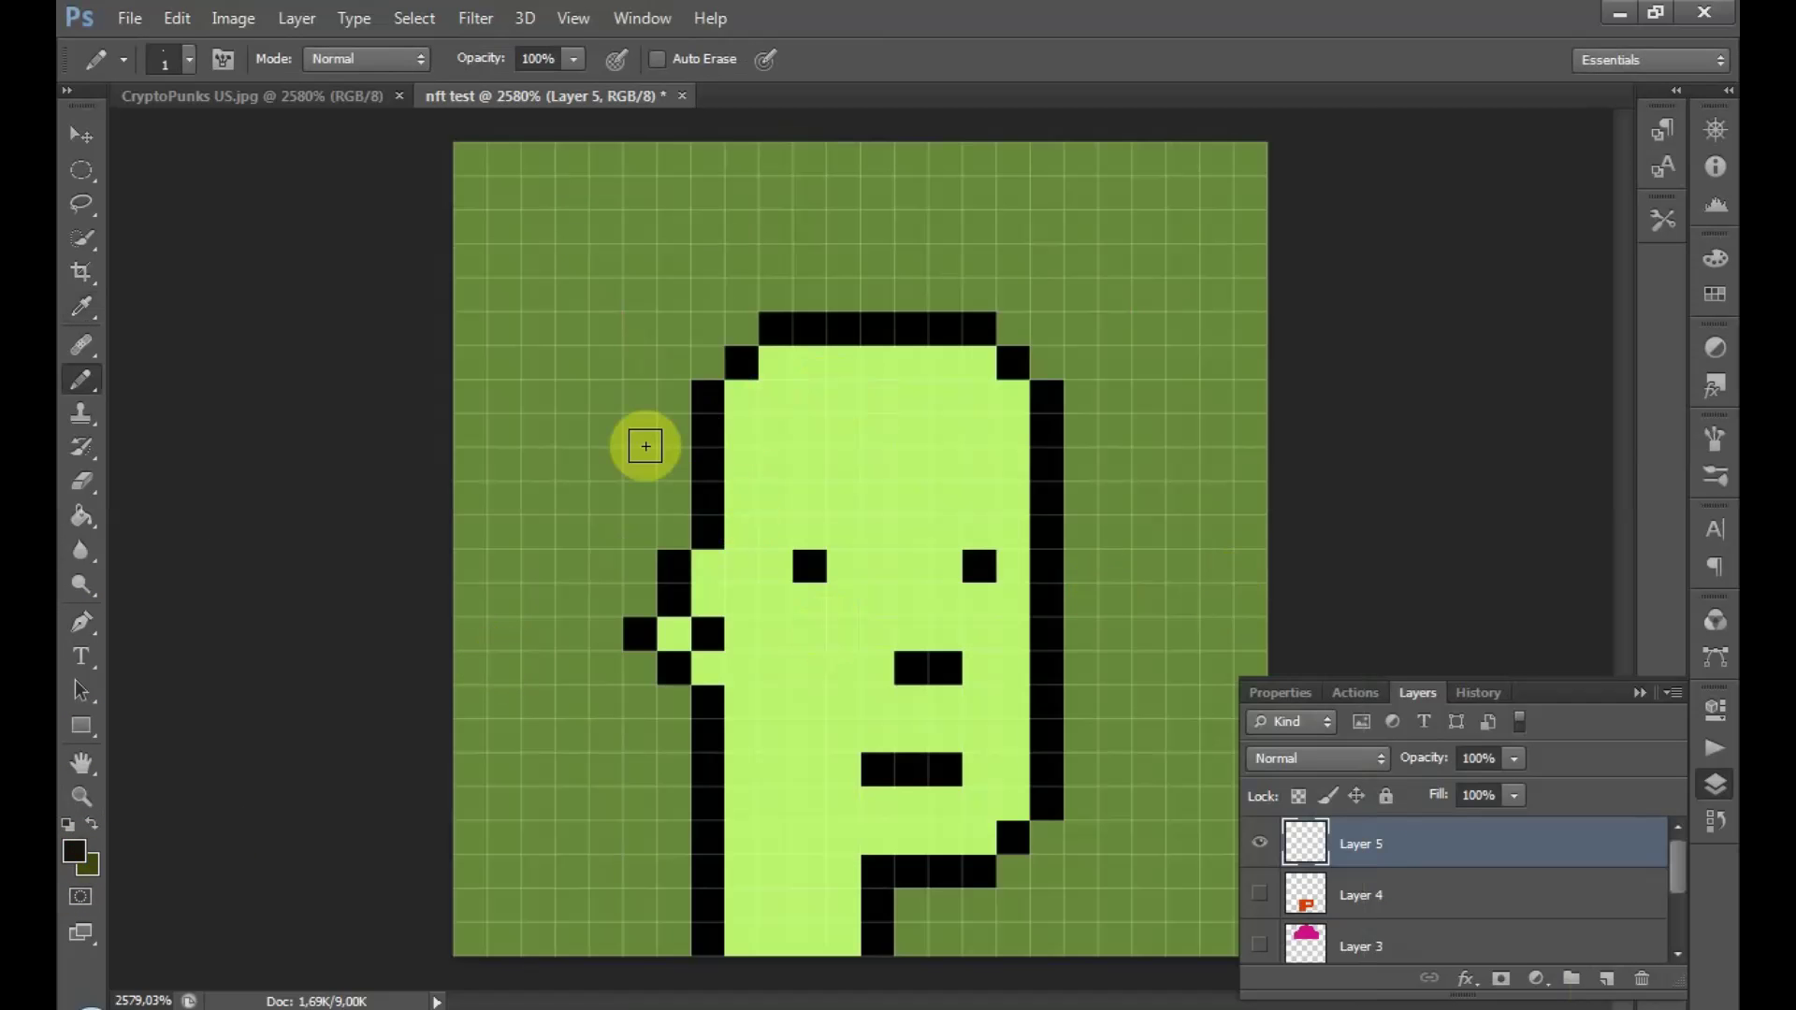
mouse_move(776, 445)
mouse_down()
mouse_move(581, 449)
mouse_move(580, 389)
mouse_move(726, 353)
mouse_move(675, 297)
mouse_move(782, 200)
mouse_move(982, 280)
mouse_move(1134, 407)
mouse_move(1154, 369)
mouse_move(1175, 462)
mouse_move(1046, 224)
mouse_up()
mouse_move(1105, 156)
mouse_down()
mouse_move(962, 268)
mouse_move(823, 272)
mouse_move(558, 178)
mouse_move(541, 269)
mouse_move(810, 378)
mouse_move(691, 227)
mouse_move(838, 369)
mouse_move(993, 409)
mouse_move(901, 348)
mouse_move(1022, 340)
mouse_move(692, 310)
mouse_move(951, 256)
mouse_move(990, 193)
mouse_move(842, 200)
mouse_move(714, 171)
mouse_up()
- Add black hair on the right and left, filling the remaining green gaps in the hair
click(715, 171)
mouse_move(1115, 463)
mouse_down()
mouse_move(1222, 449)
mouse_move(1235, 509)
mouse_up()
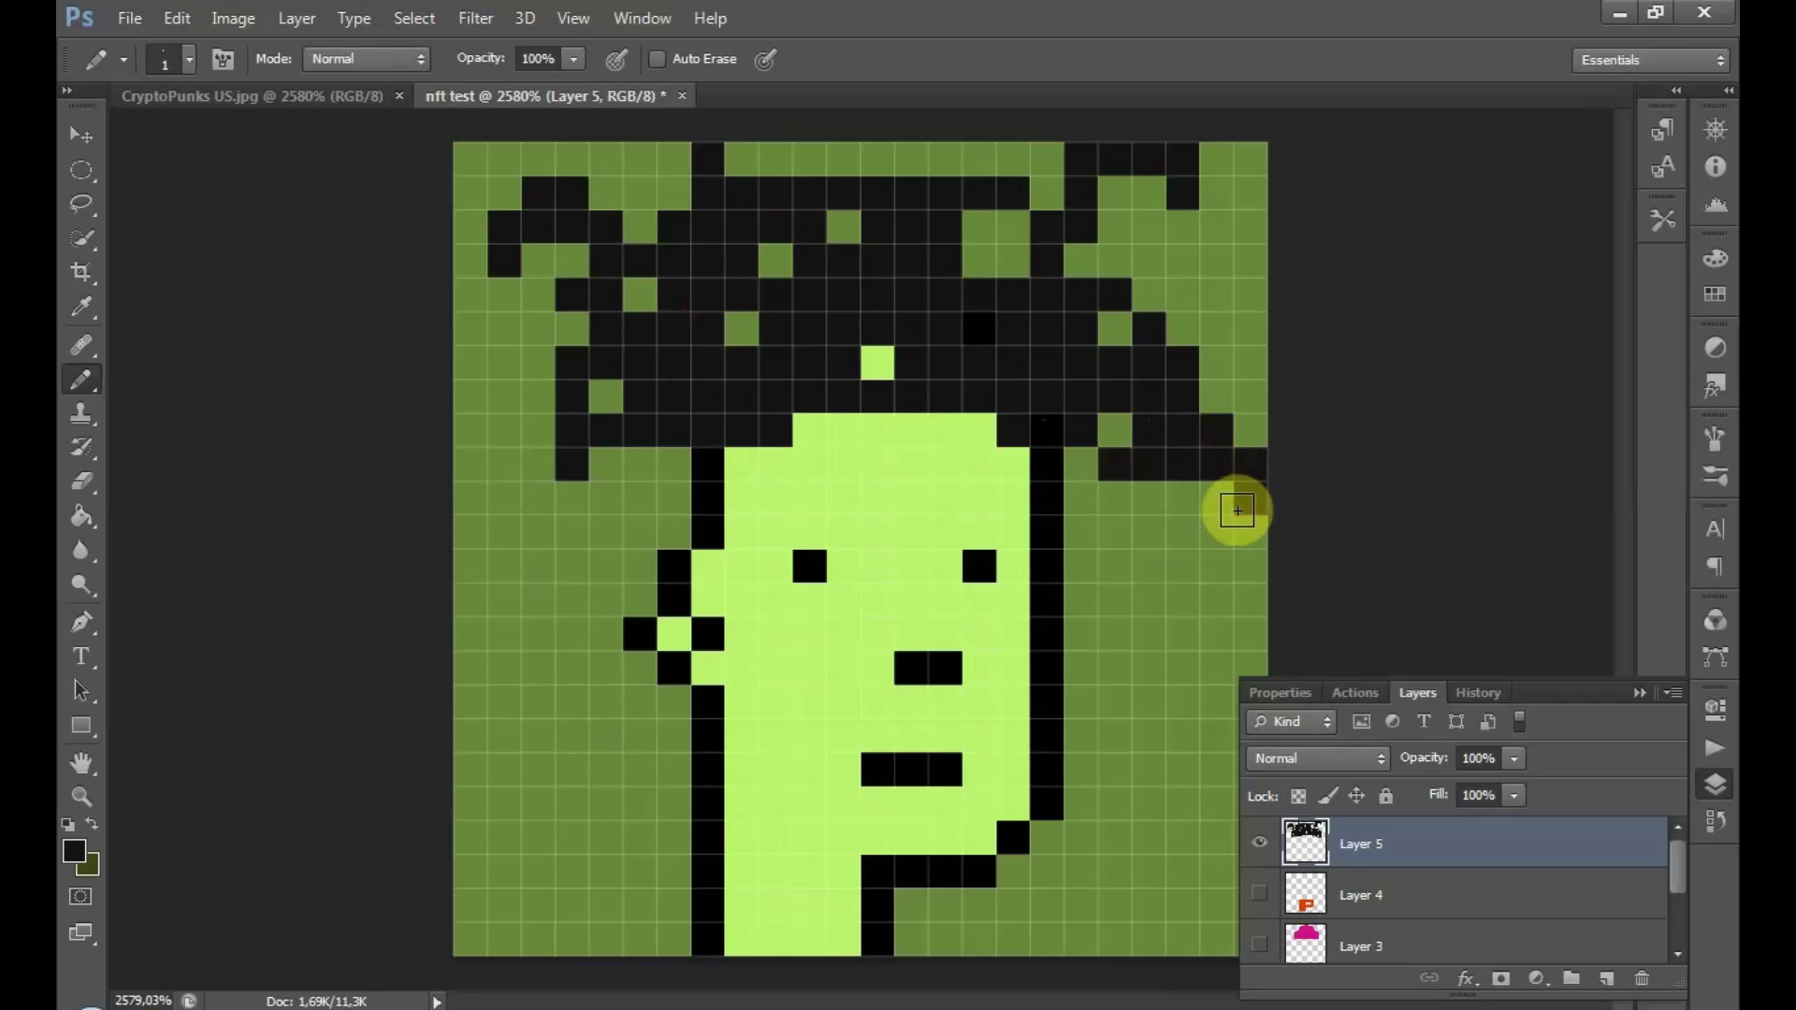
drag(568, 409, 502, 429)
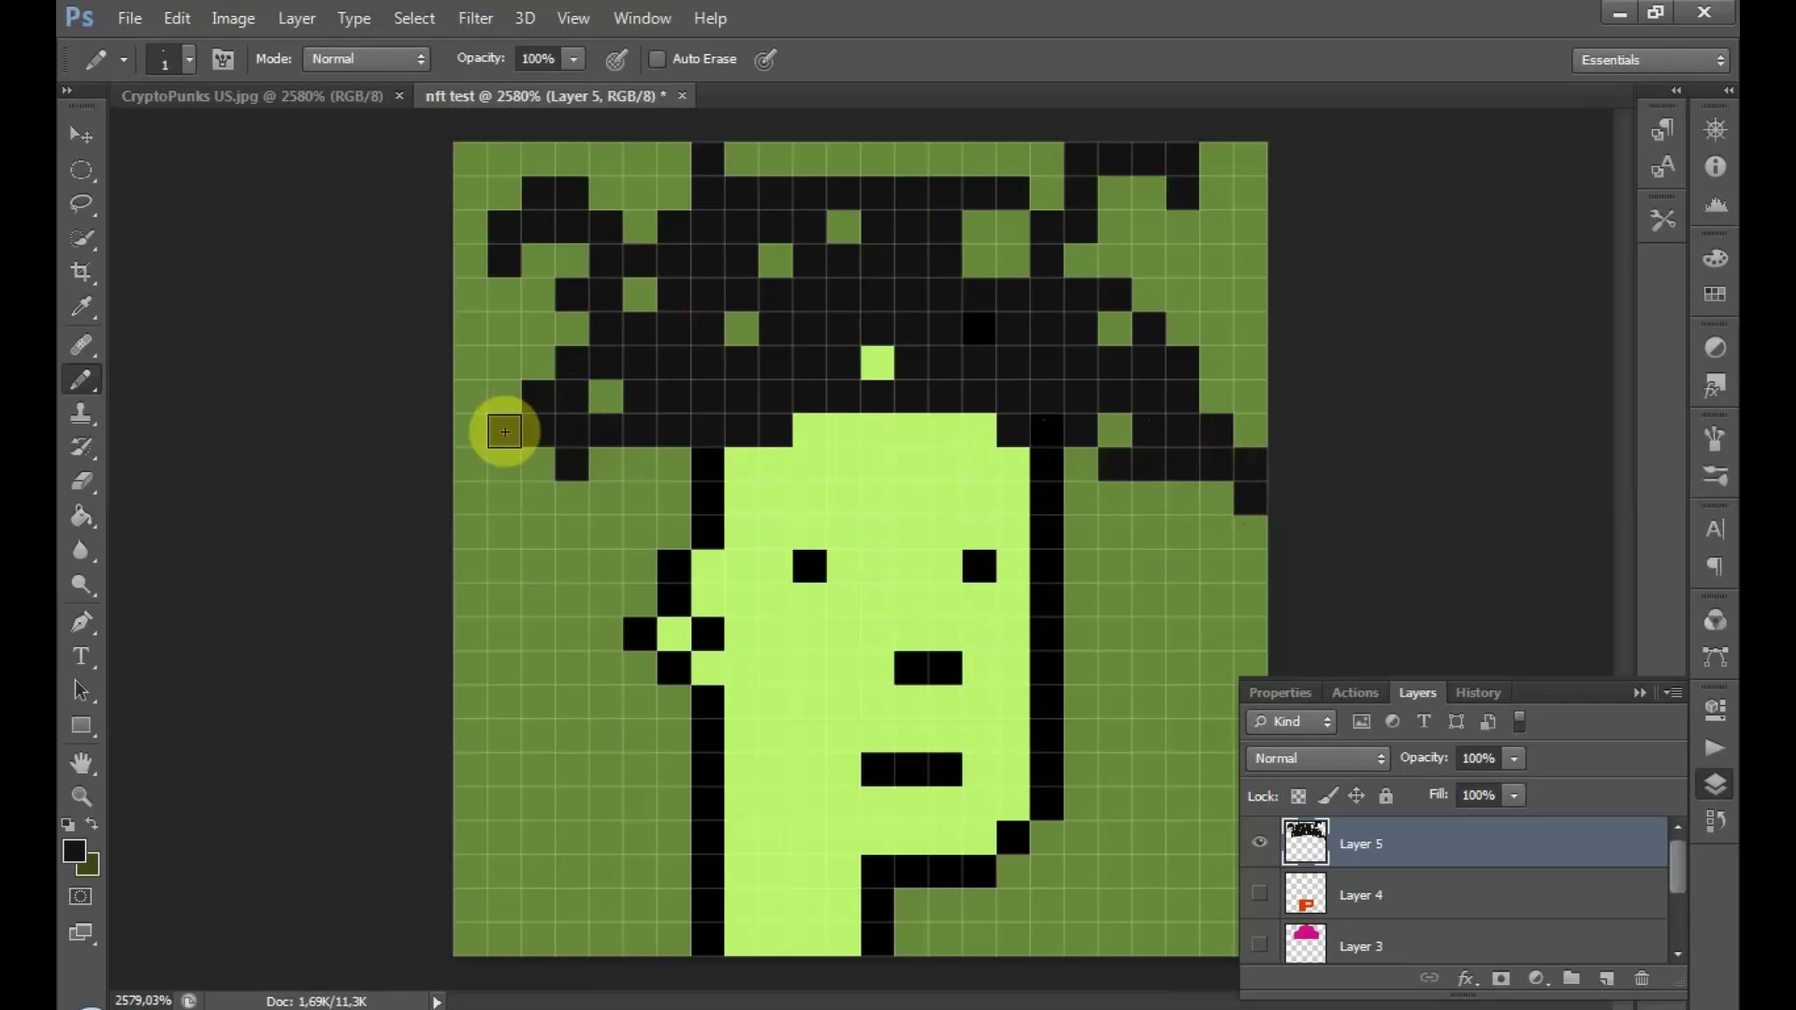
drag(998, 277, 908, 425)
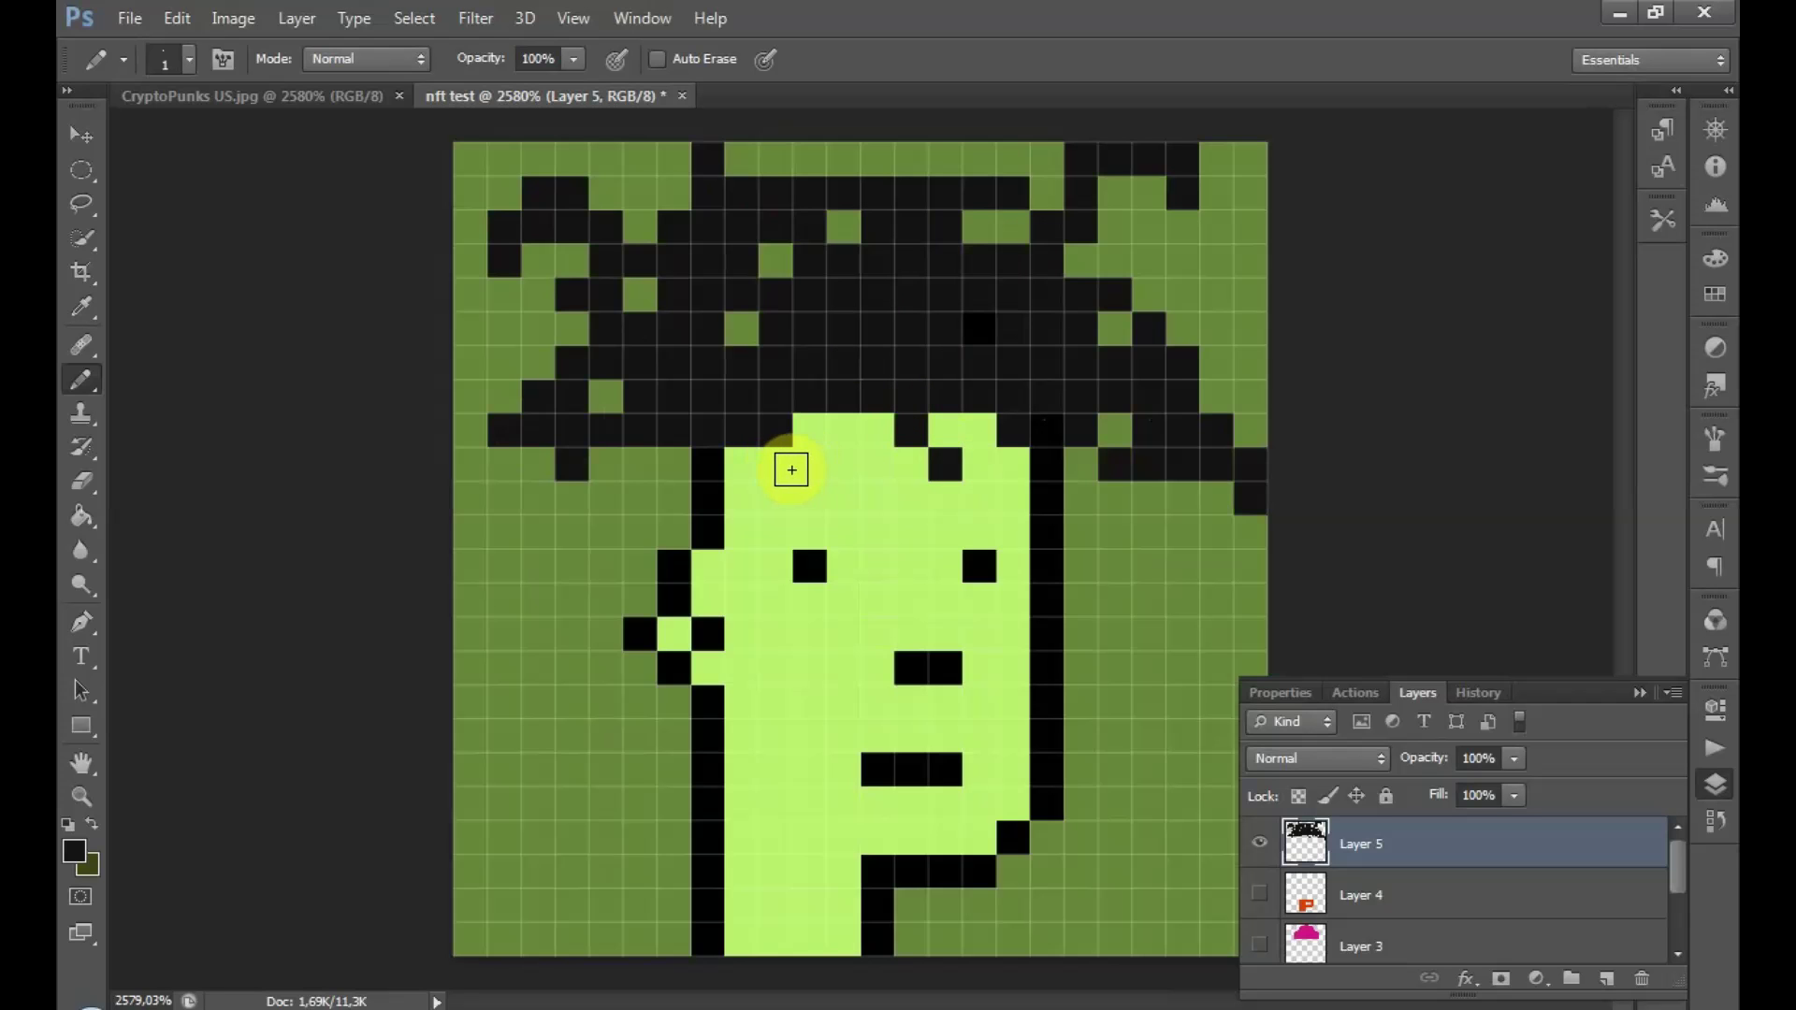
click(537, 300)
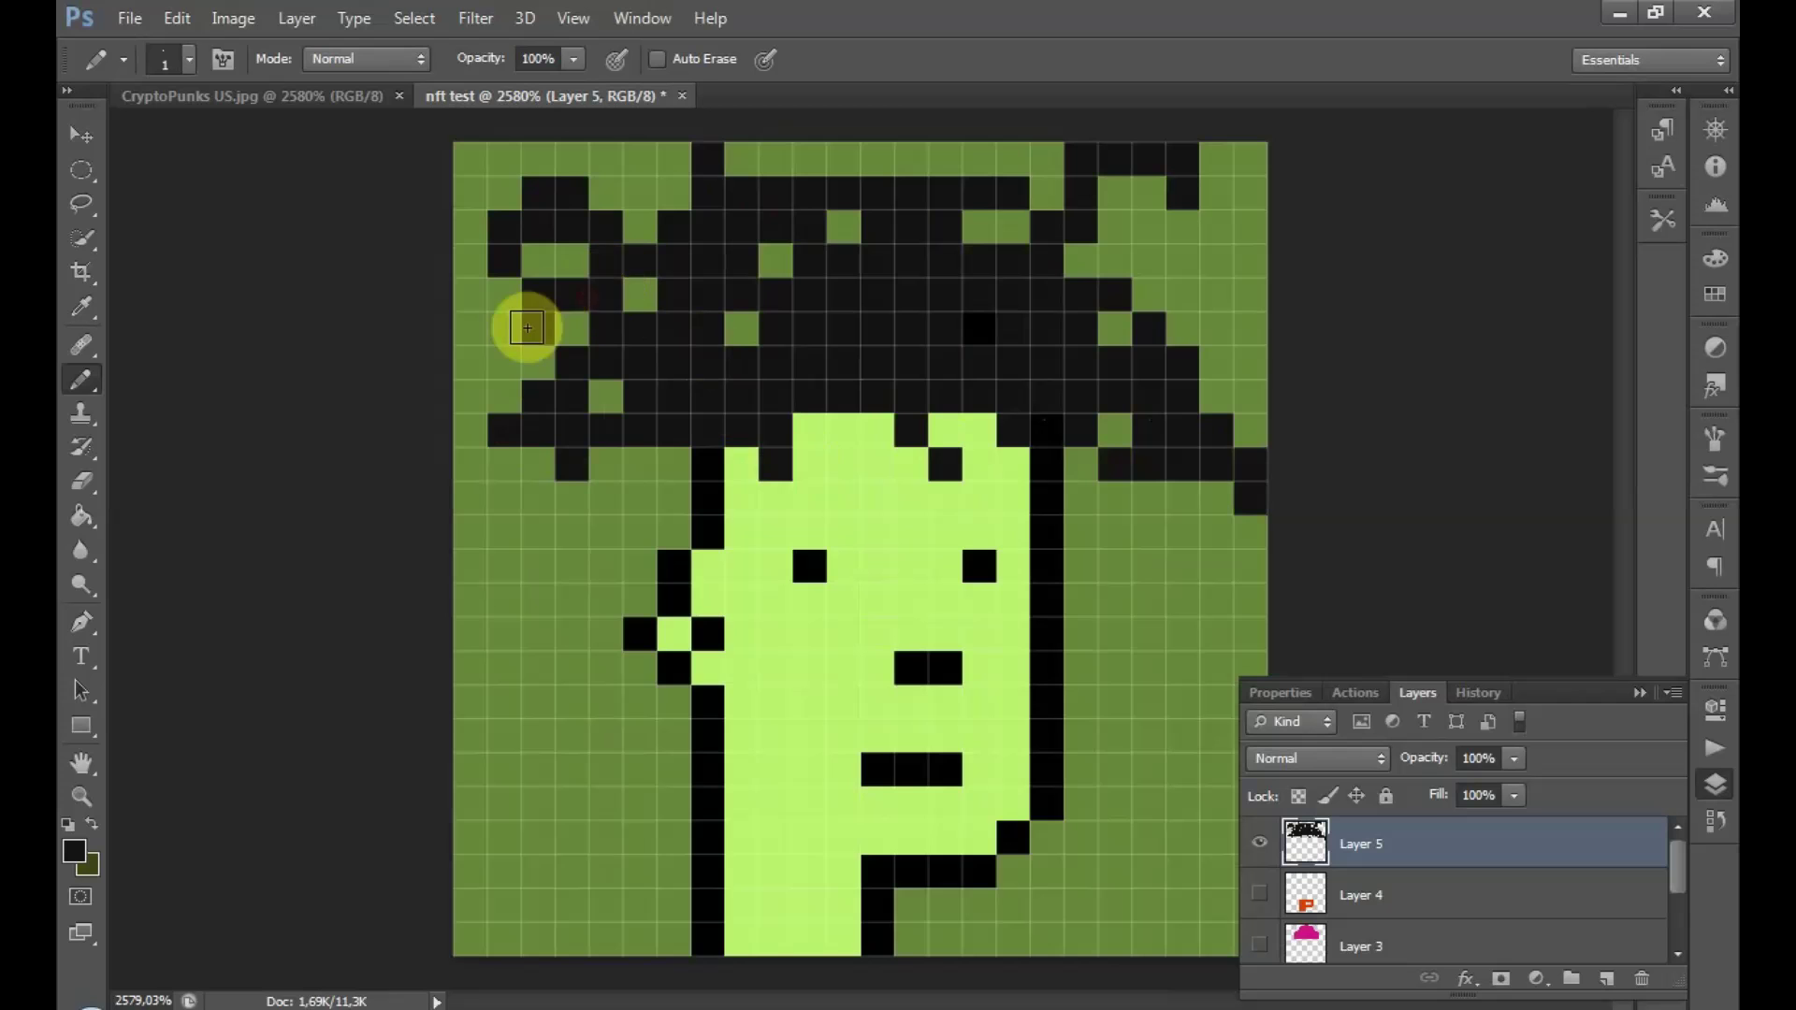
click(572, 329)
click(640, 295)
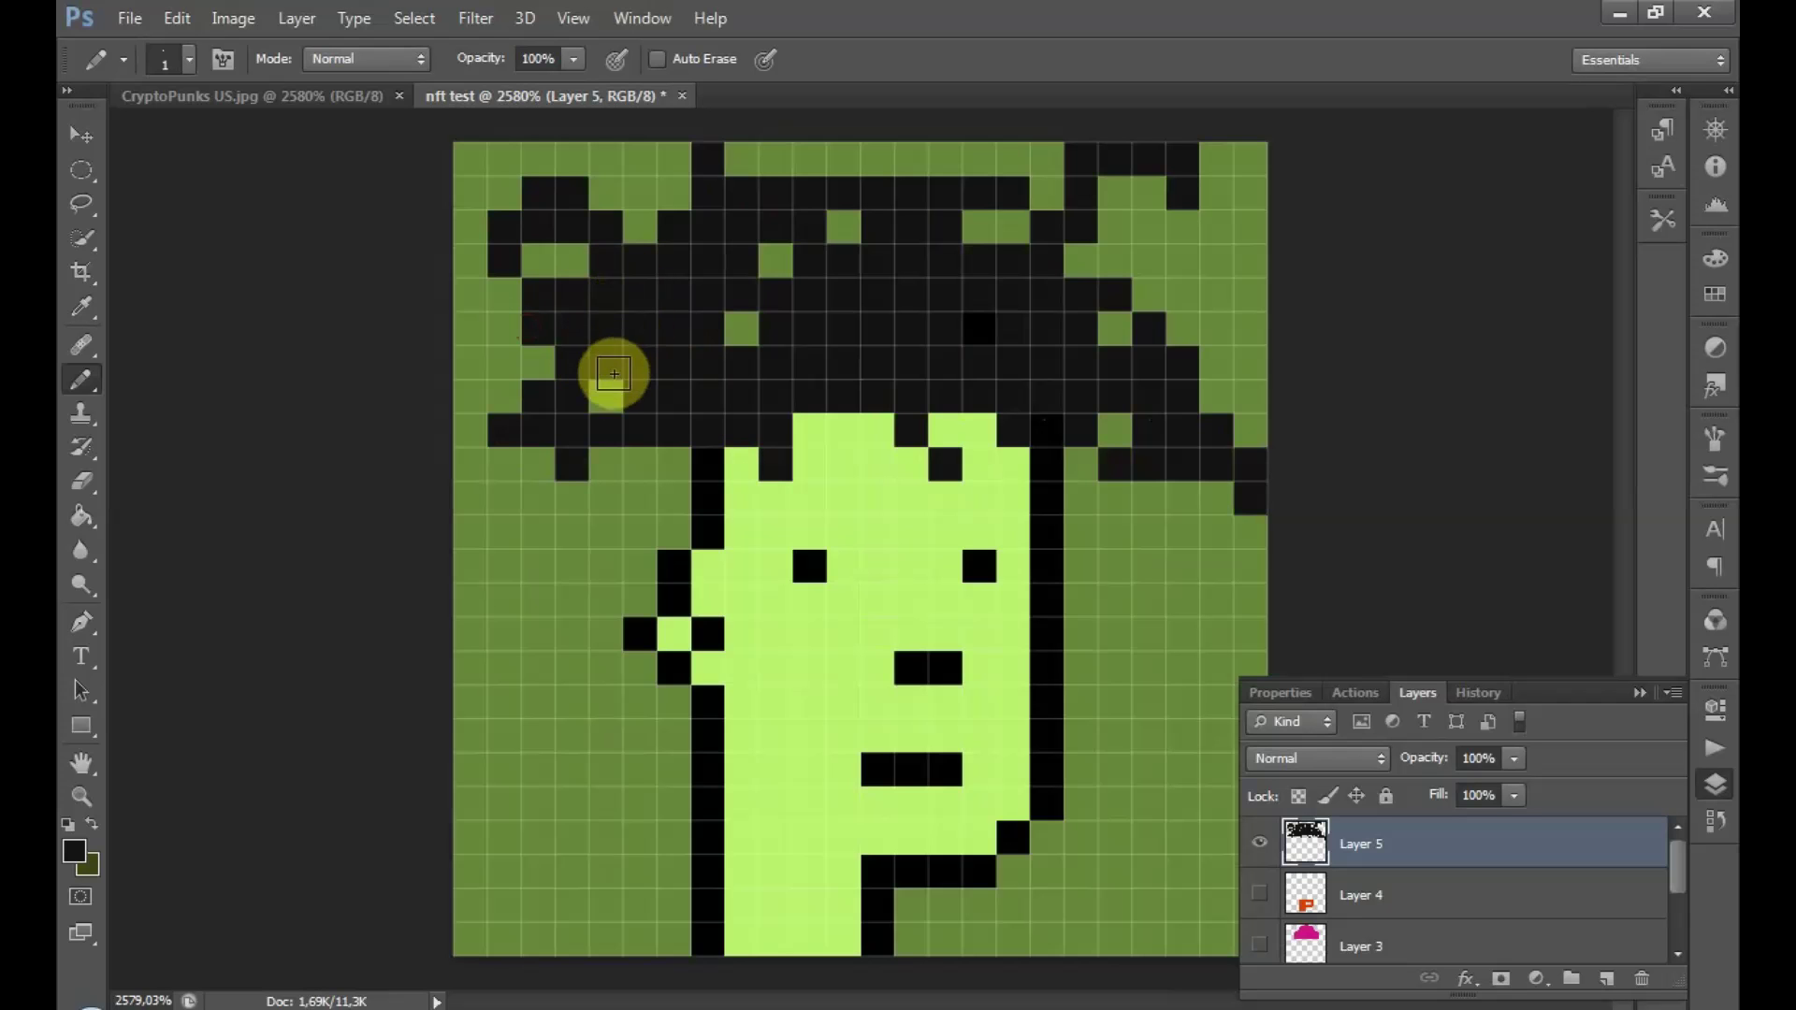
click(740, 329)
click(775, 261)
click(843, 228)
drag(980, 227, 1013, 227)
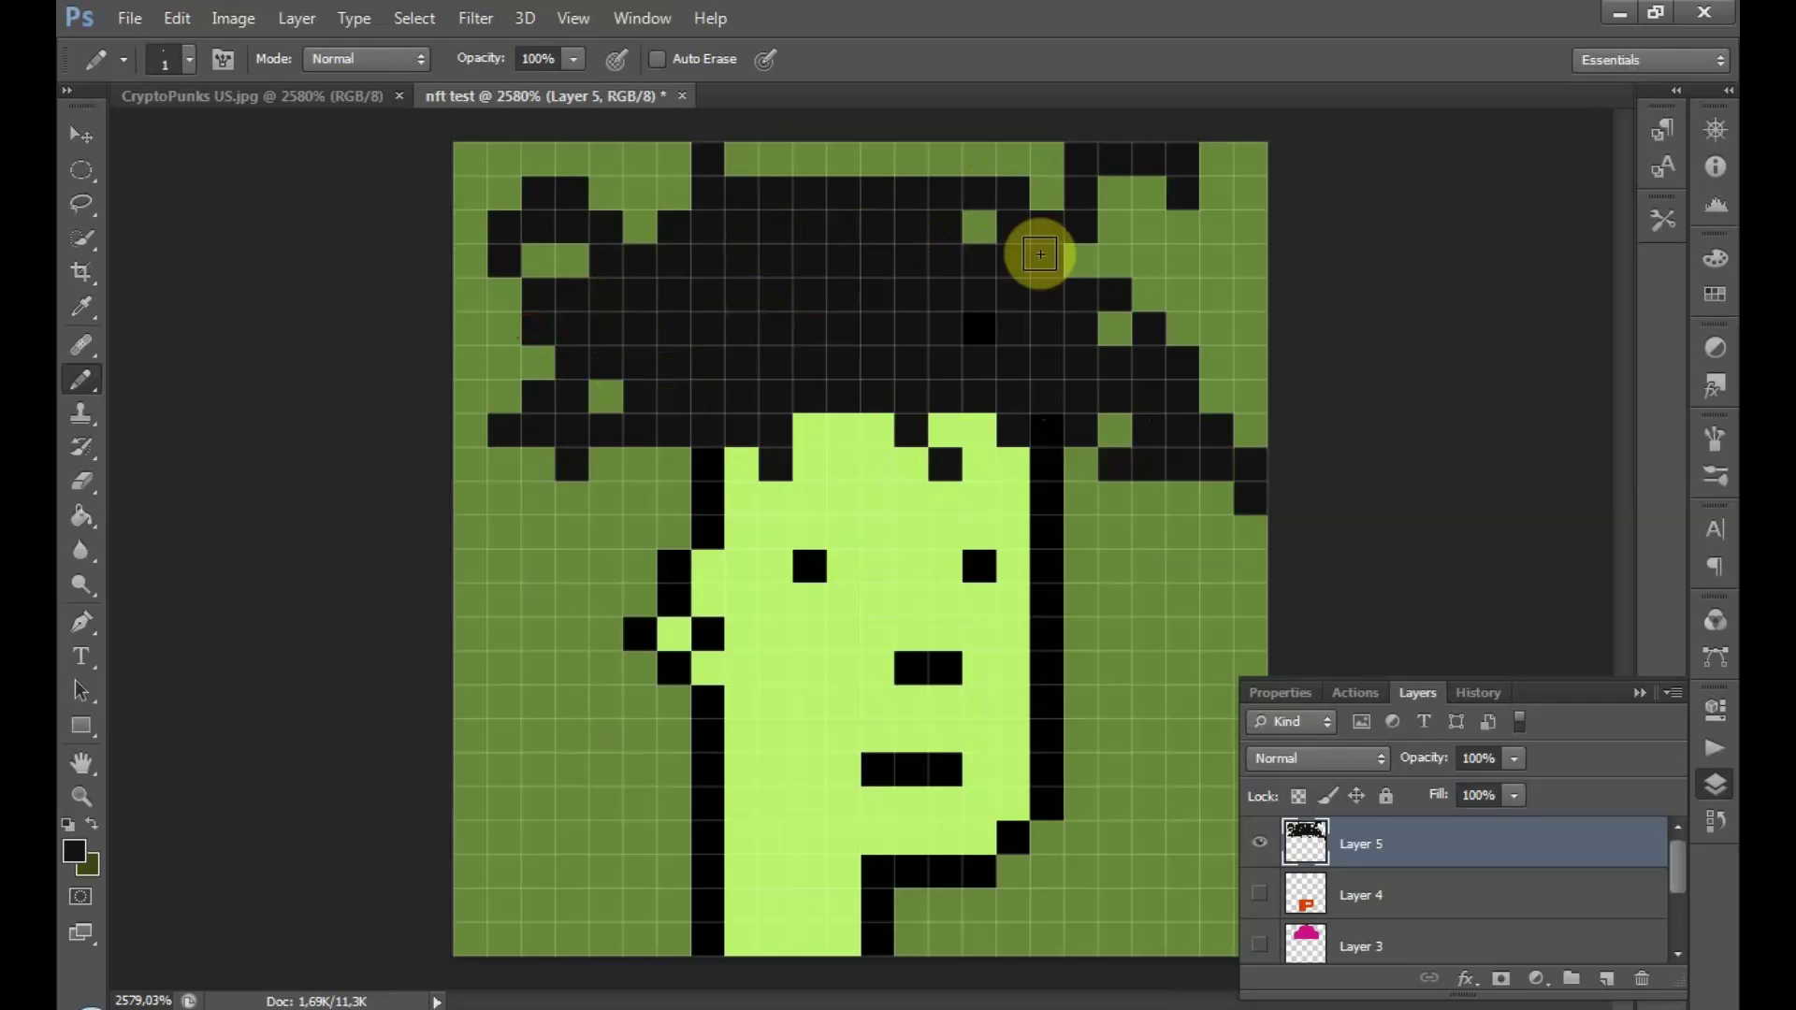
- Complete the hair's top row and add stray black pixels below its left edge, then hide Layer 5
click(877, 159)
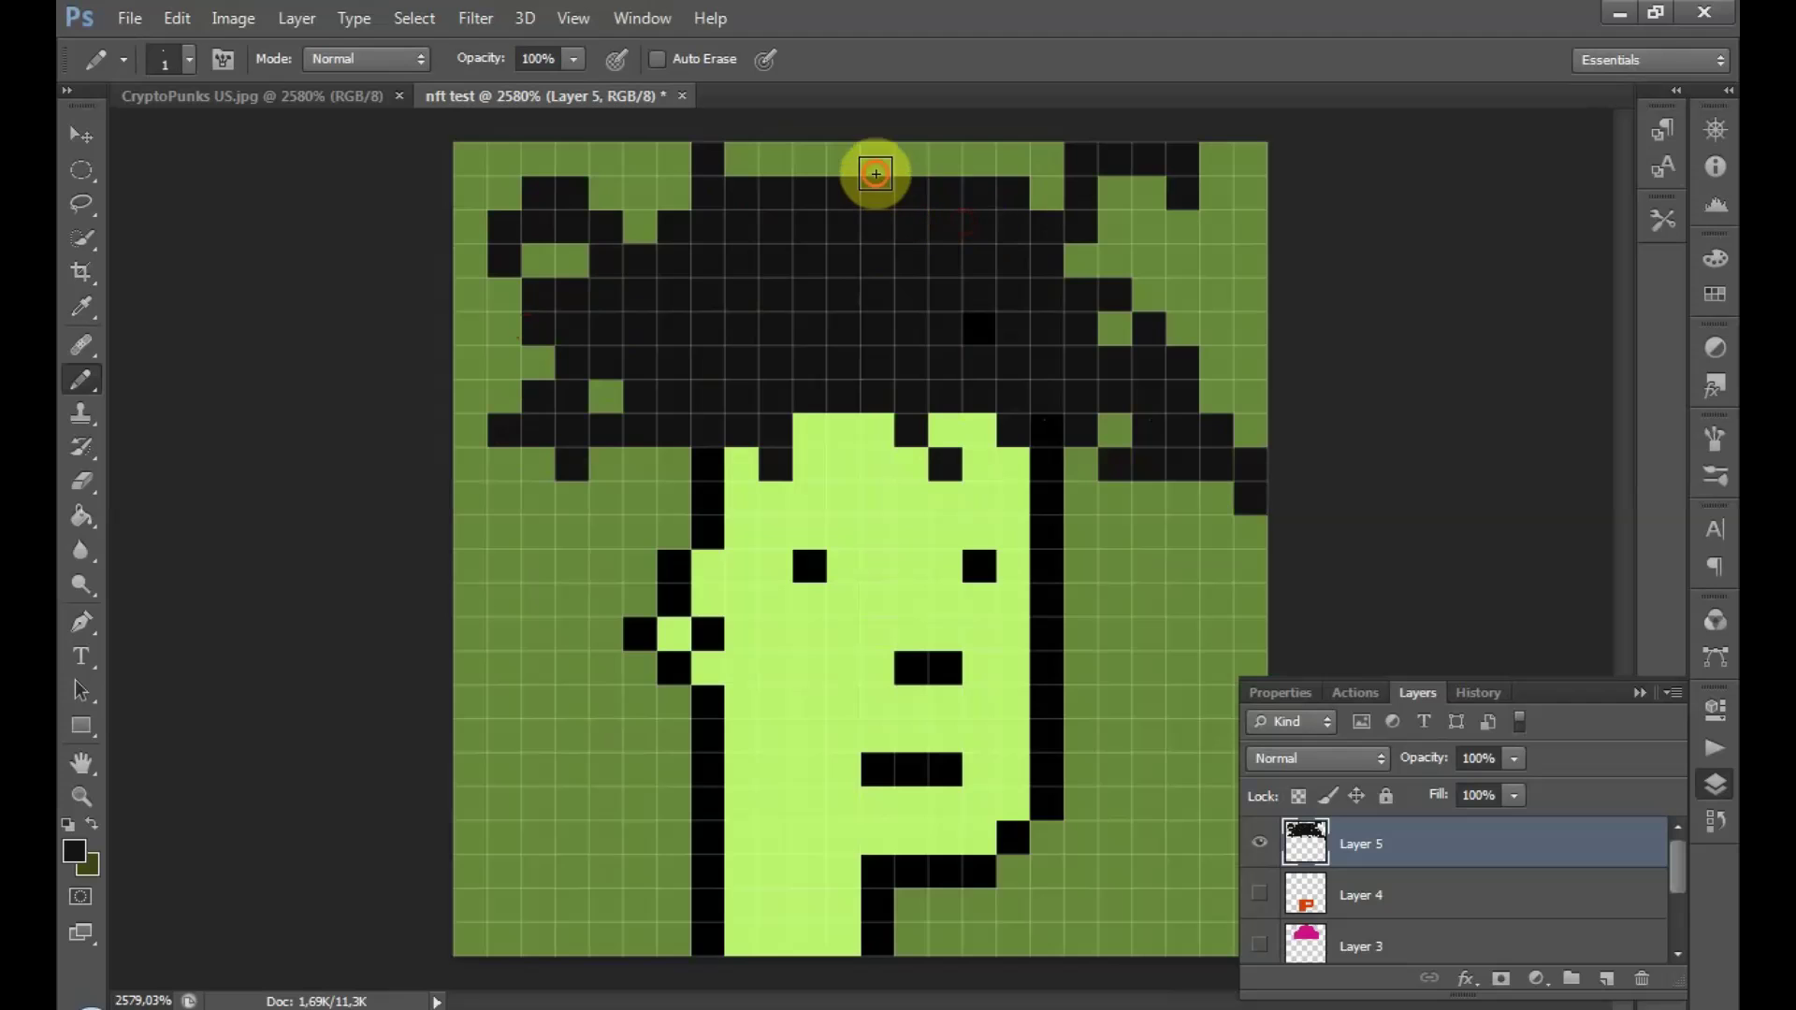
click(993, 170)
click(561, 152)
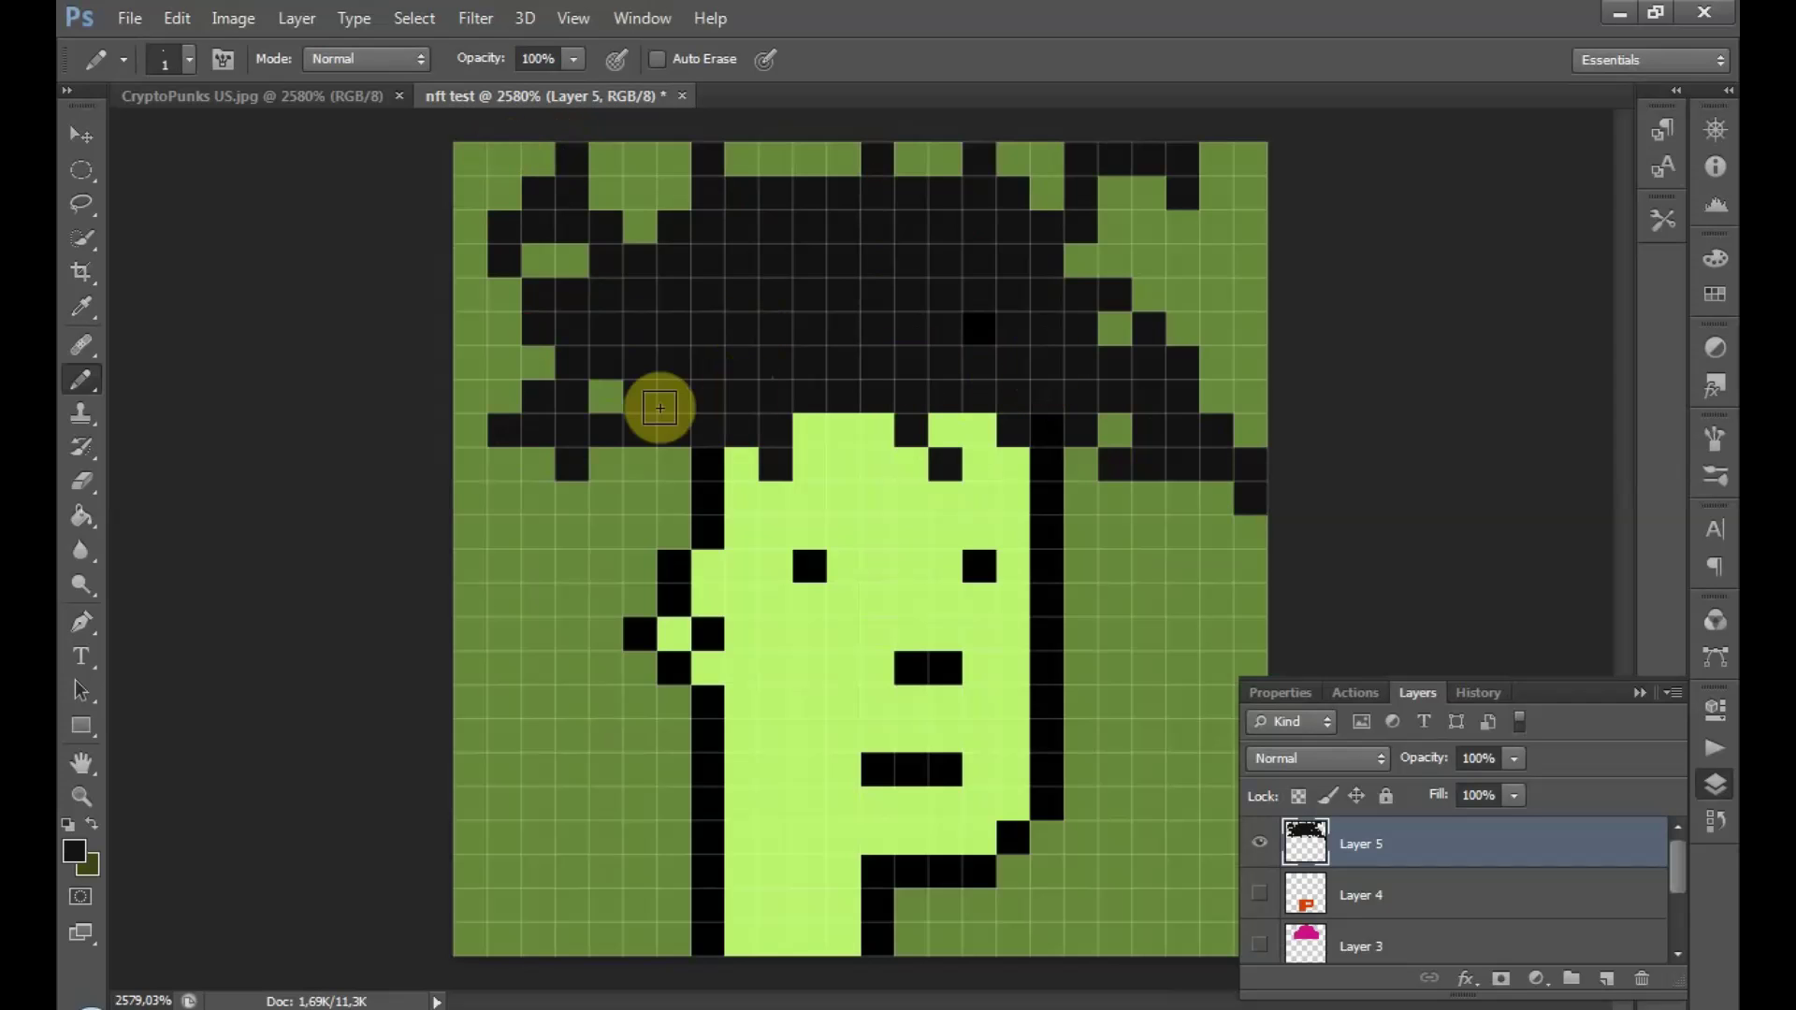
click(640, 464)
drag(631, 498, 631, 531)
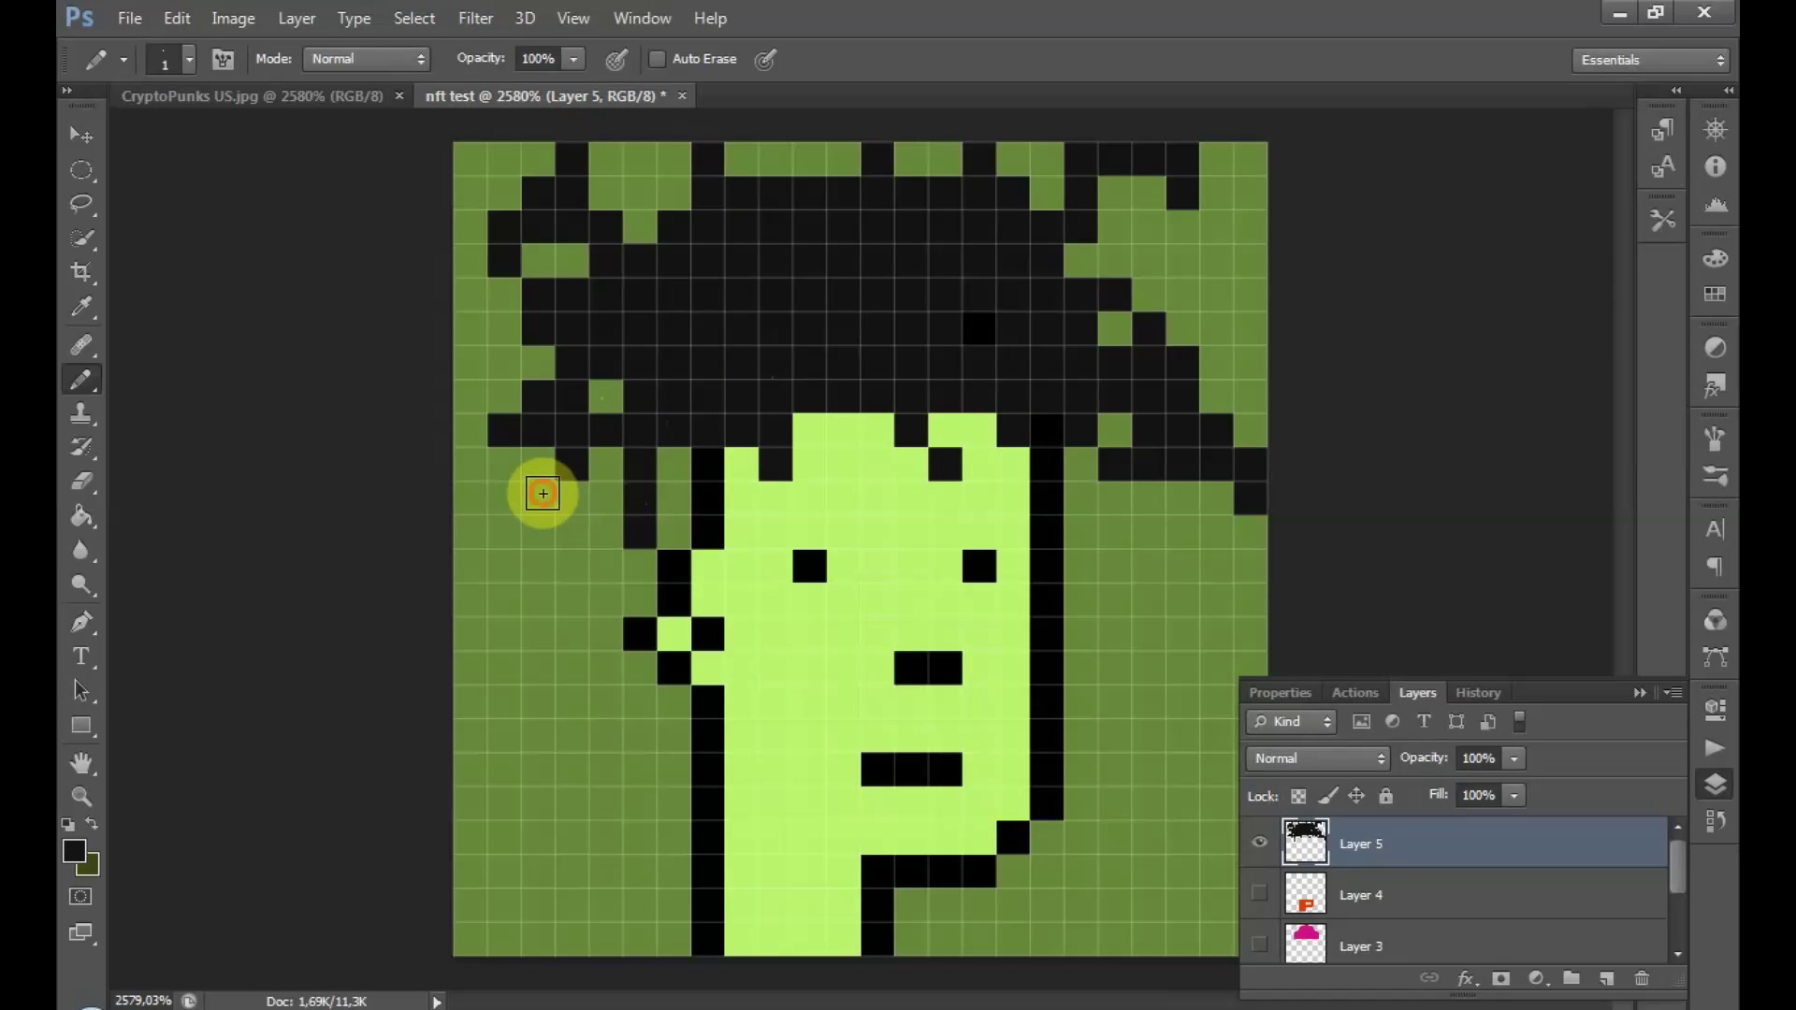
click(627, 481)
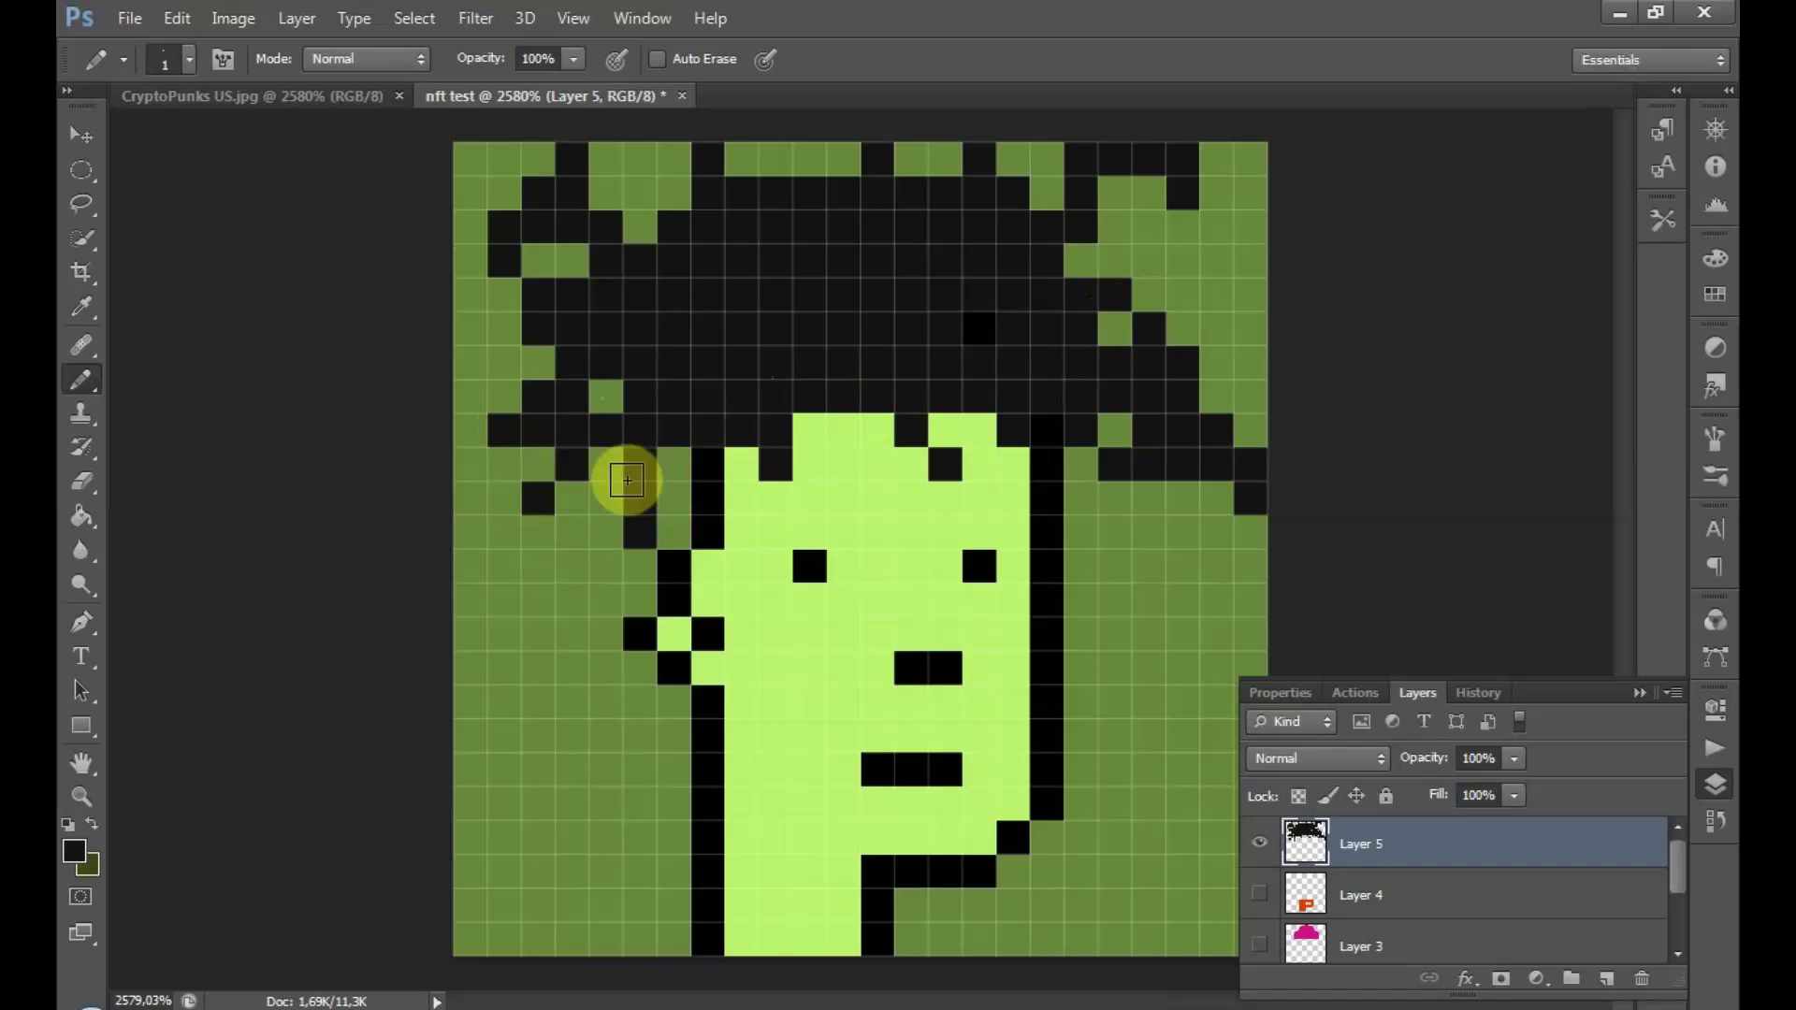
click(606, 492)
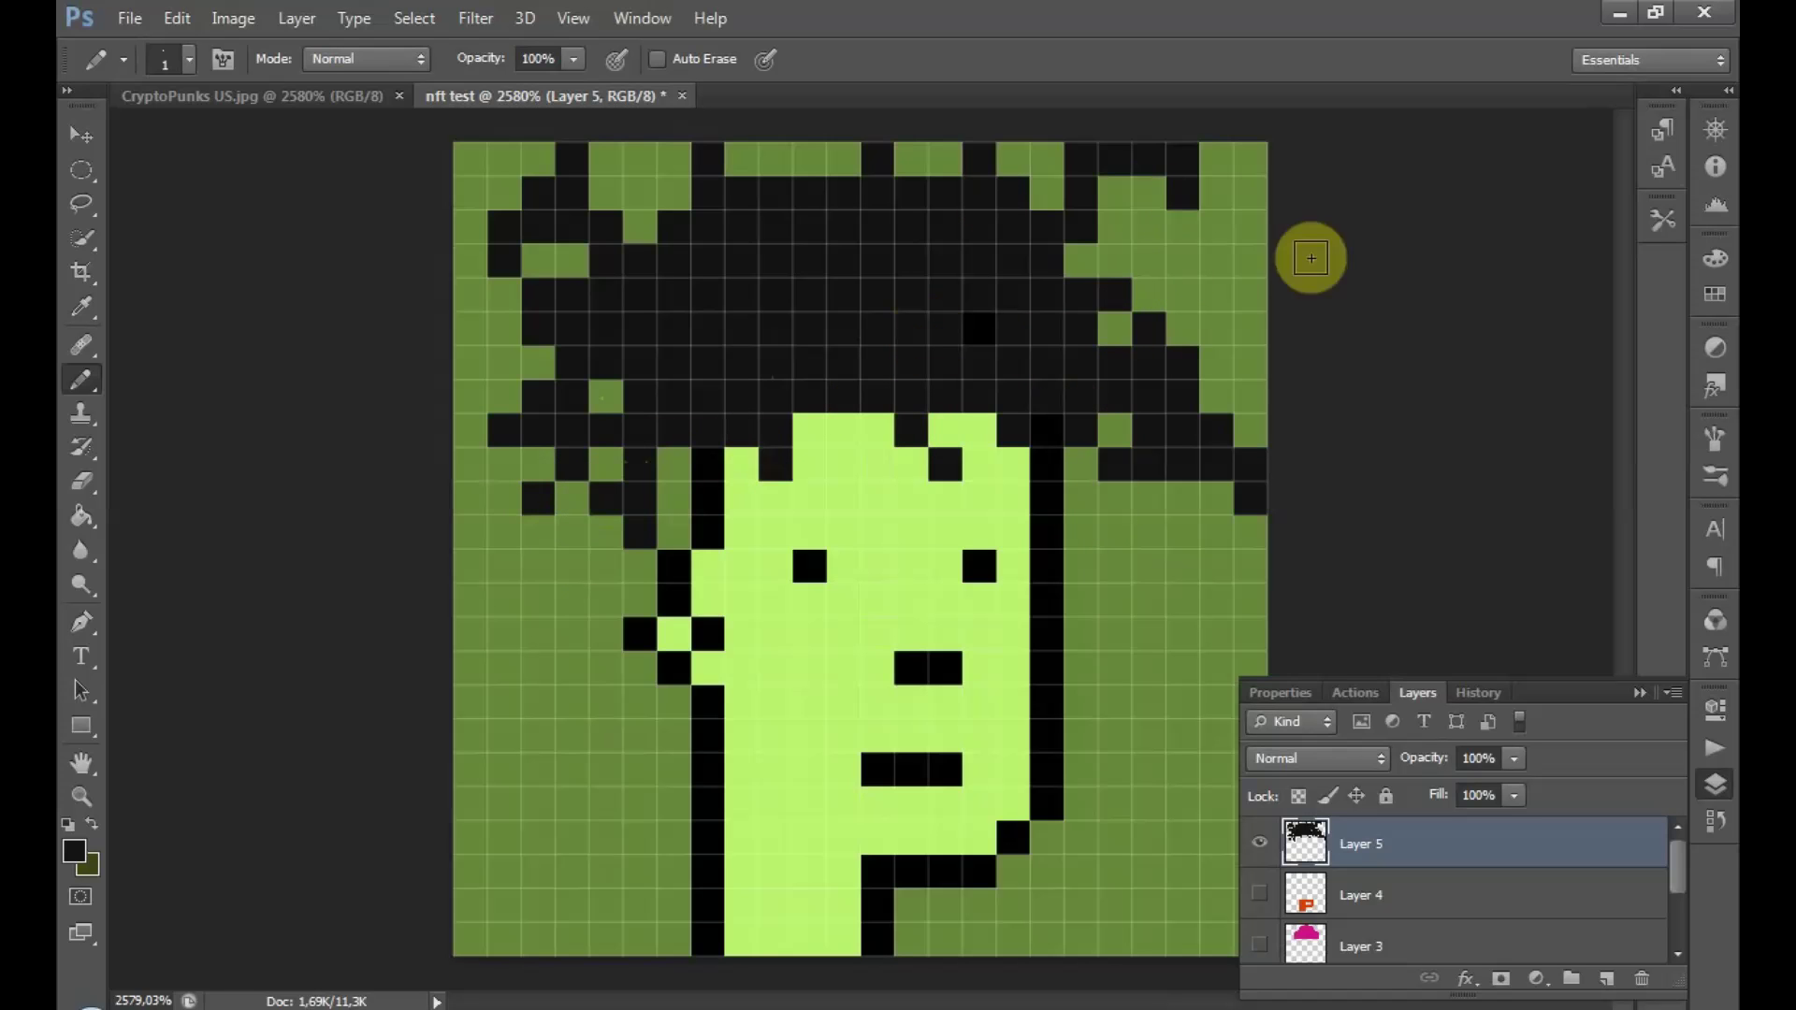
click(1258, 846)
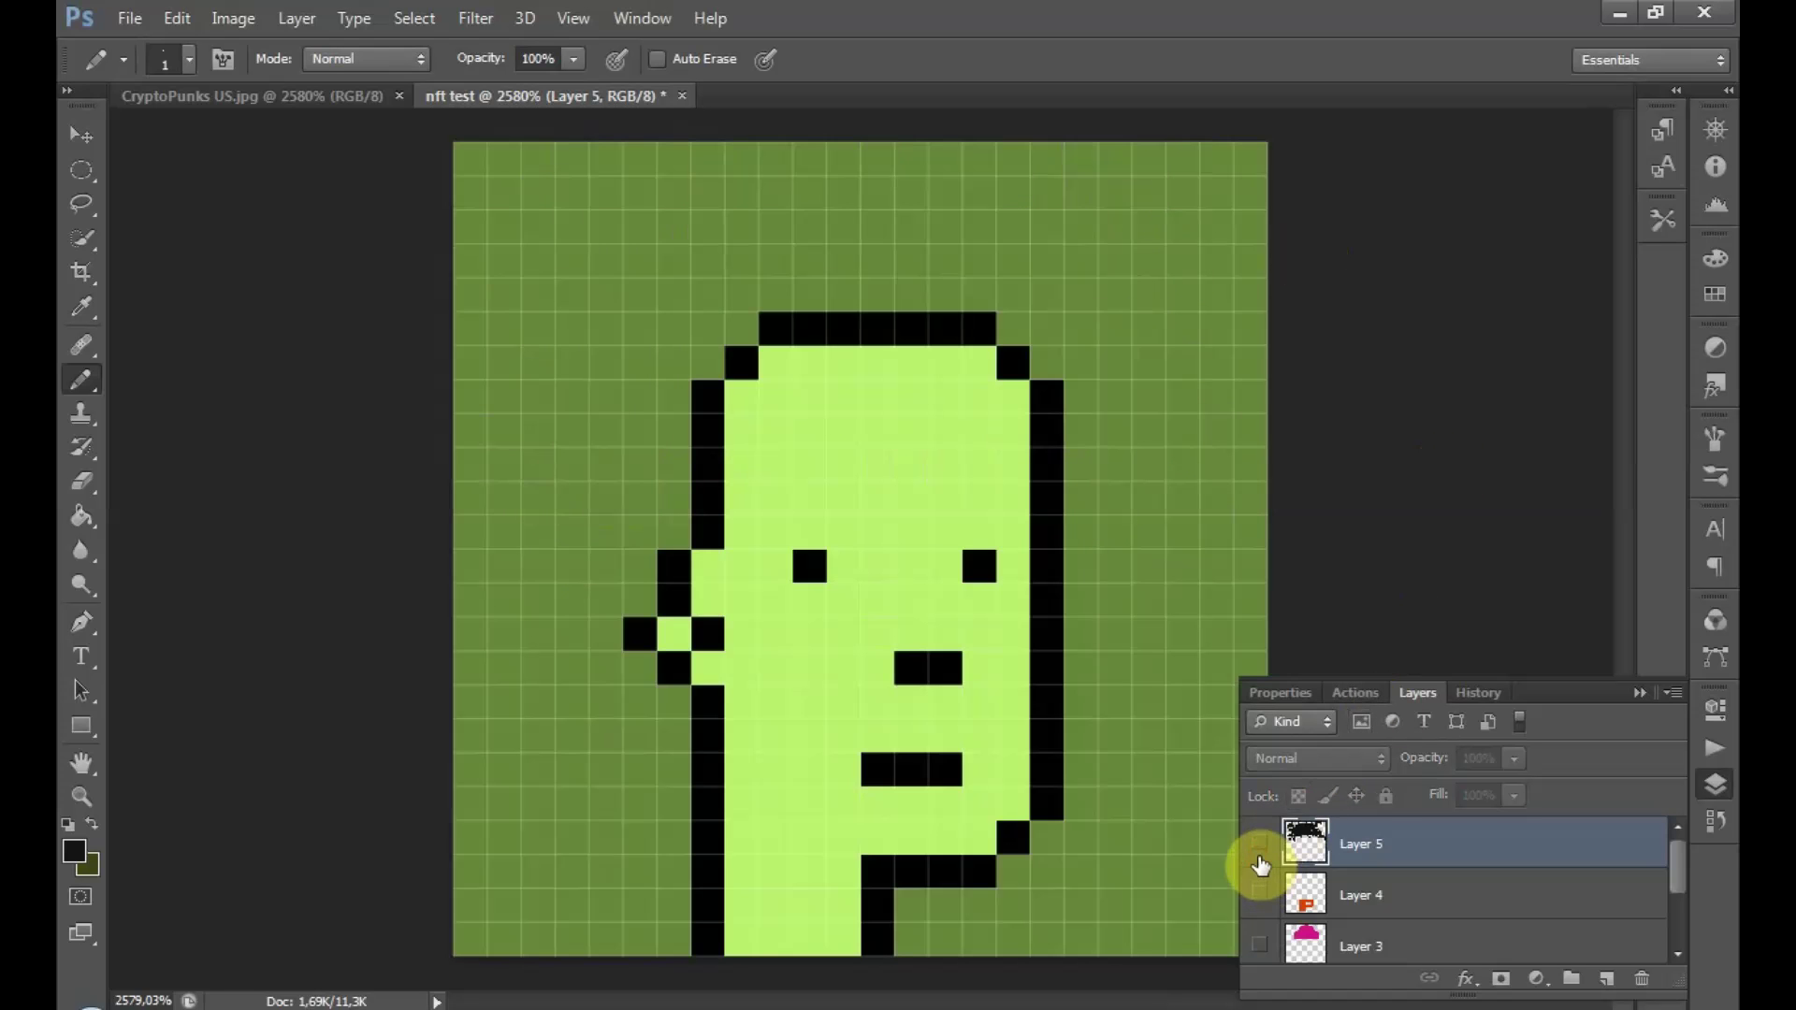
- Show the orange beard with the magenta layer hidden, blacken one beard pixel near the mouth, and collapse Layers
click(1258, 896)
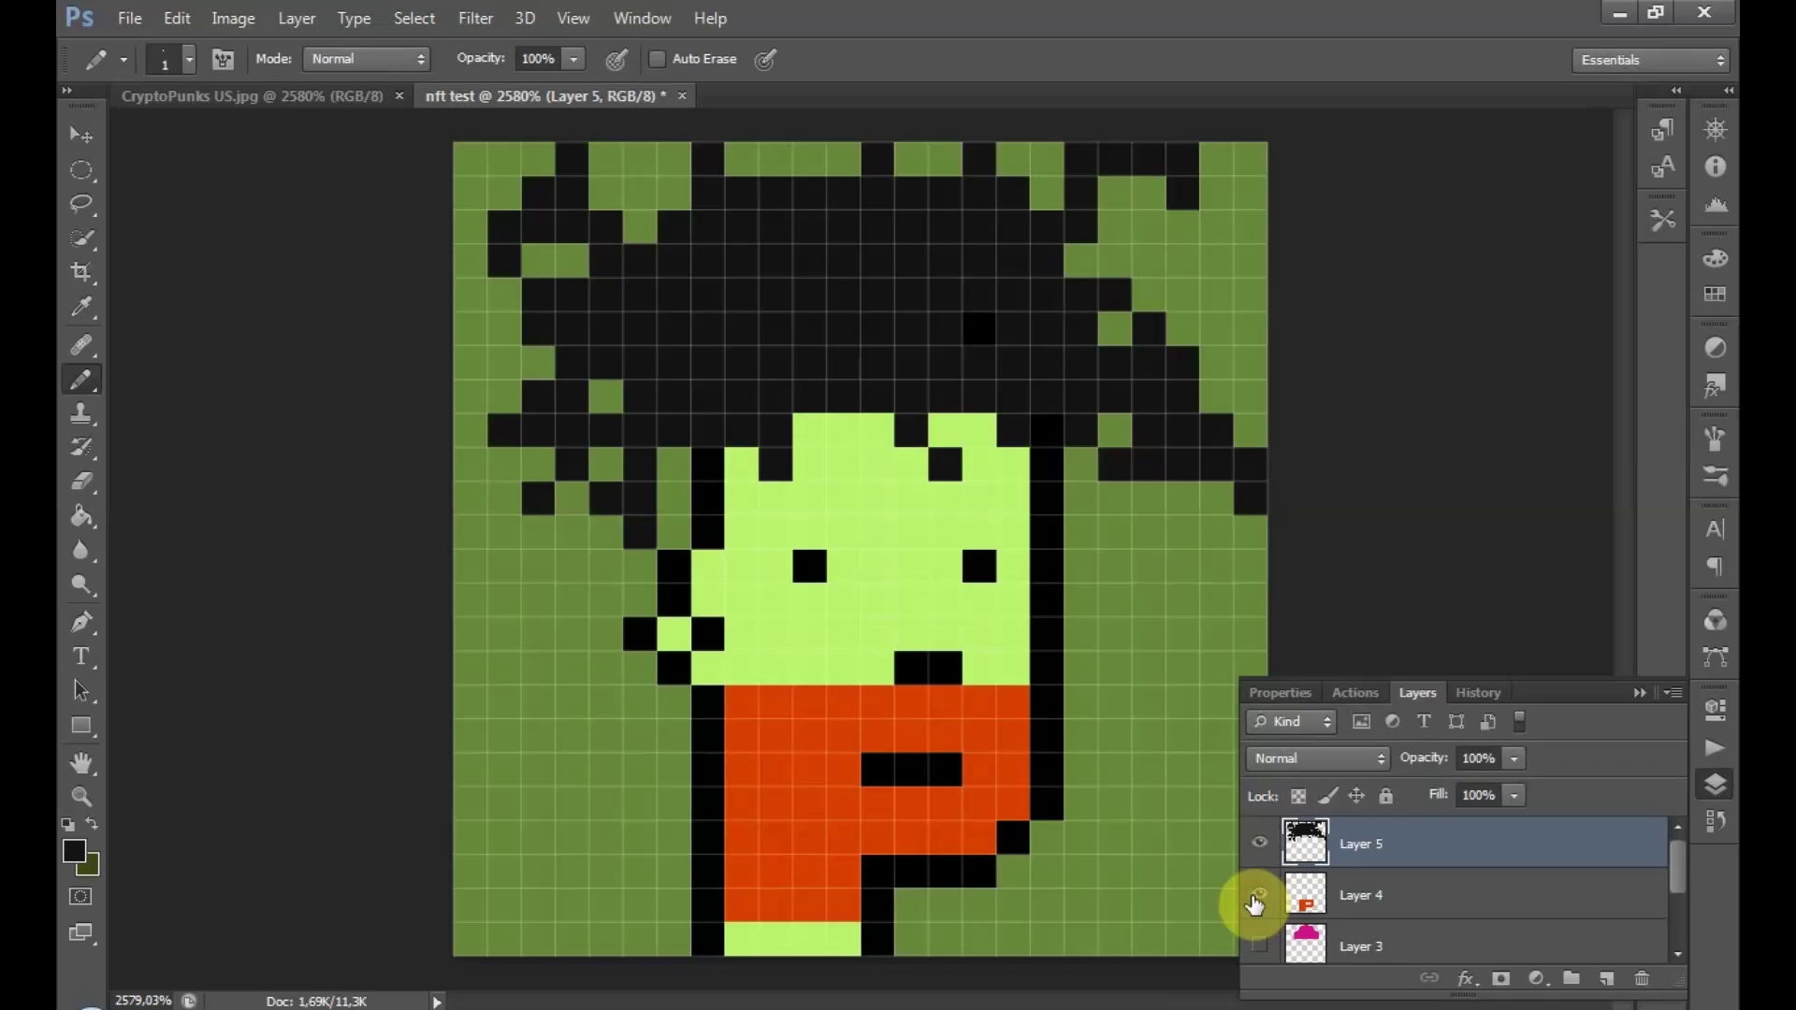
click(1257, 898)
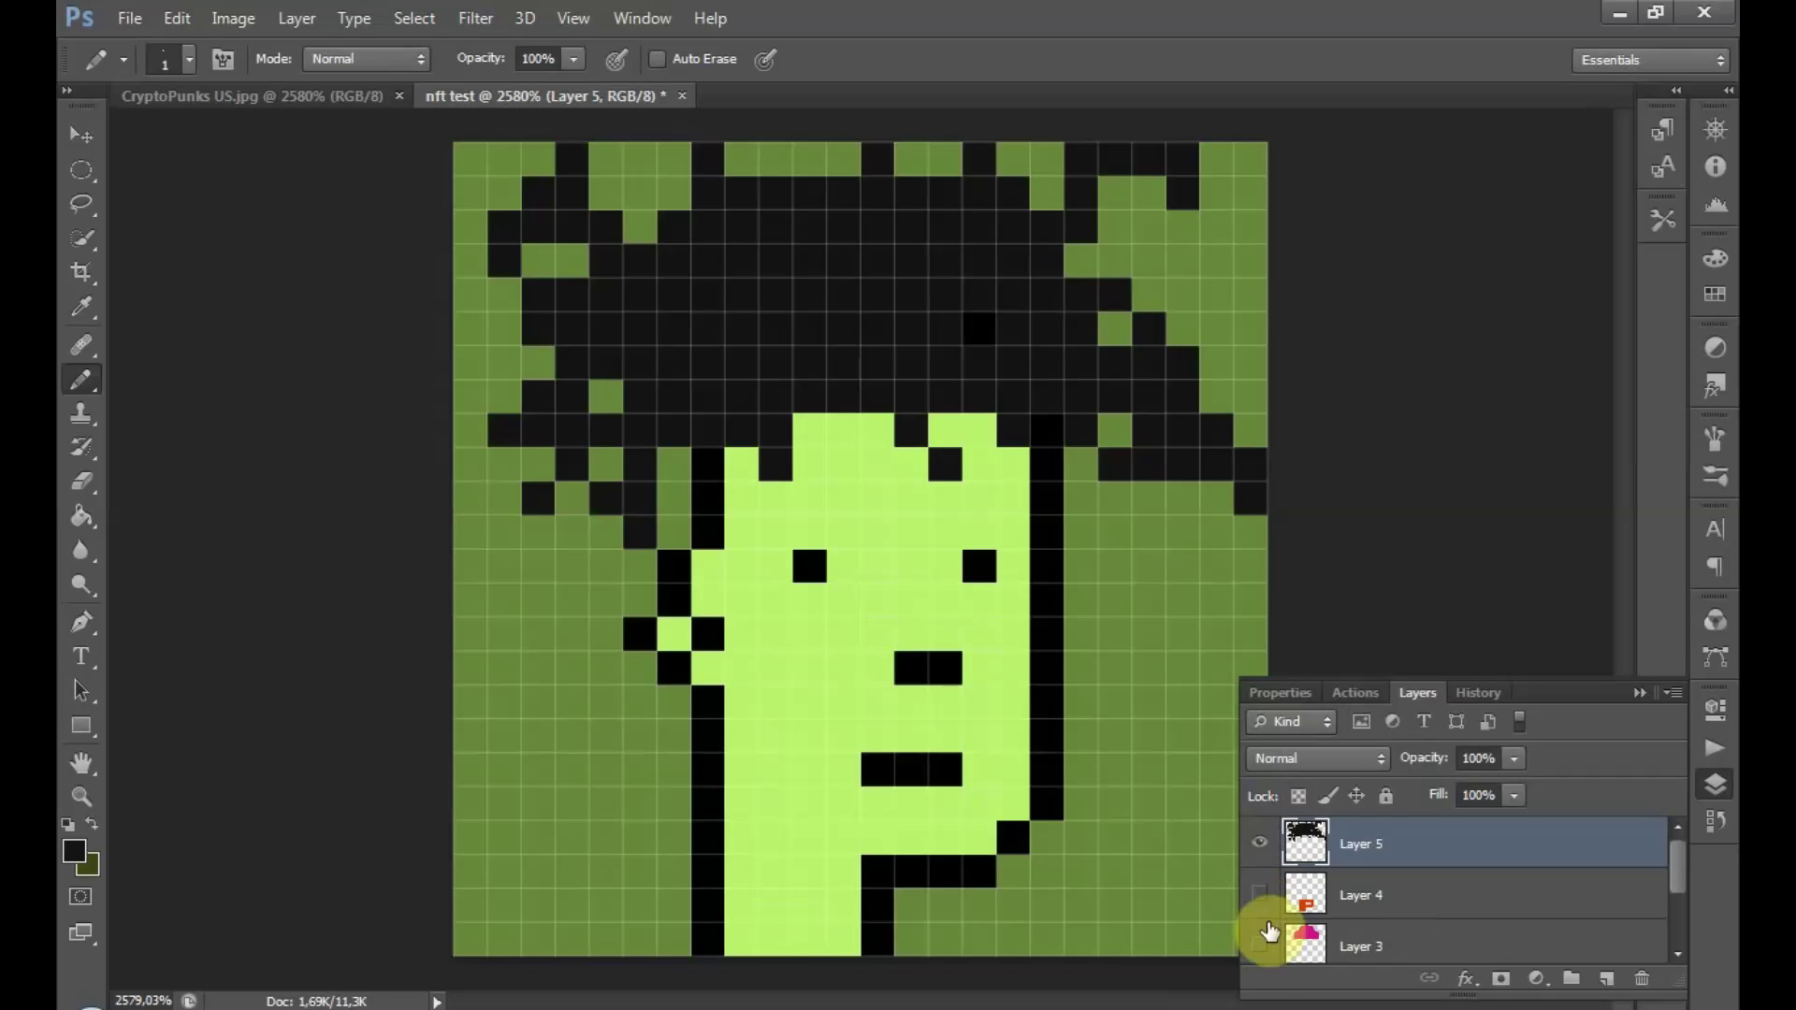
click(1260, 944)
click(1260, 945)
click(1260, 895)
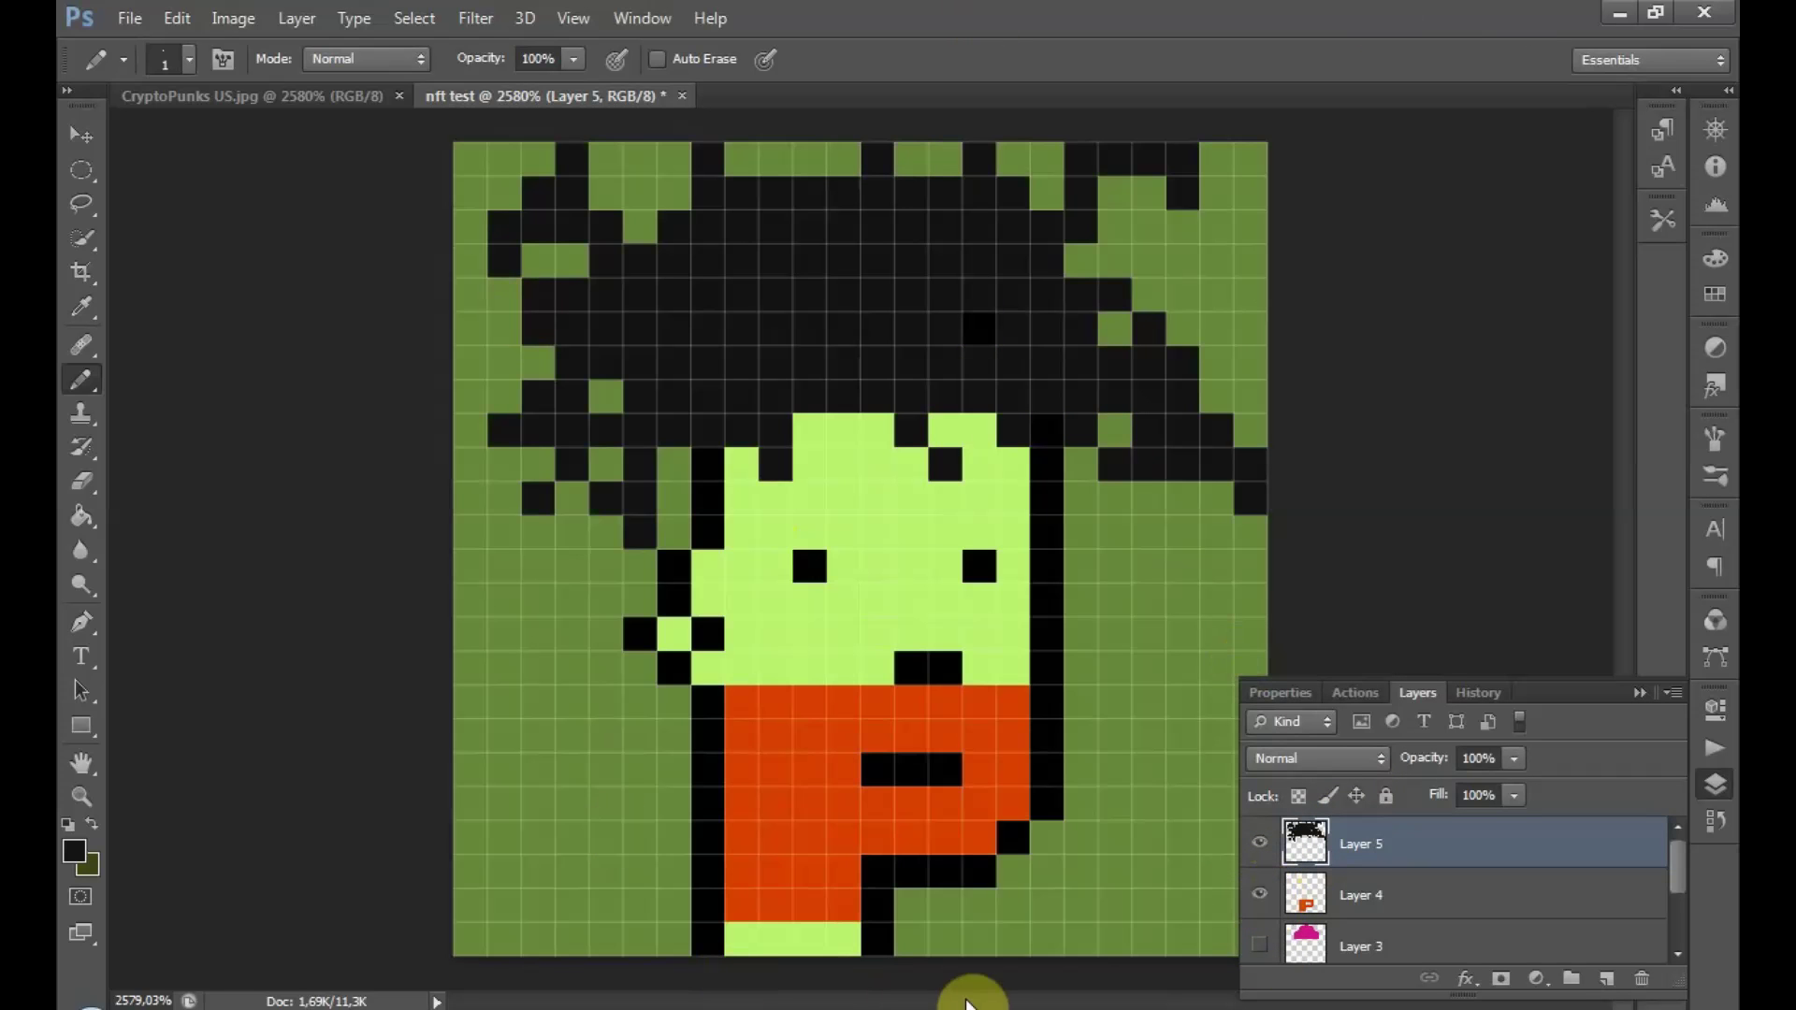
click(860, 771)
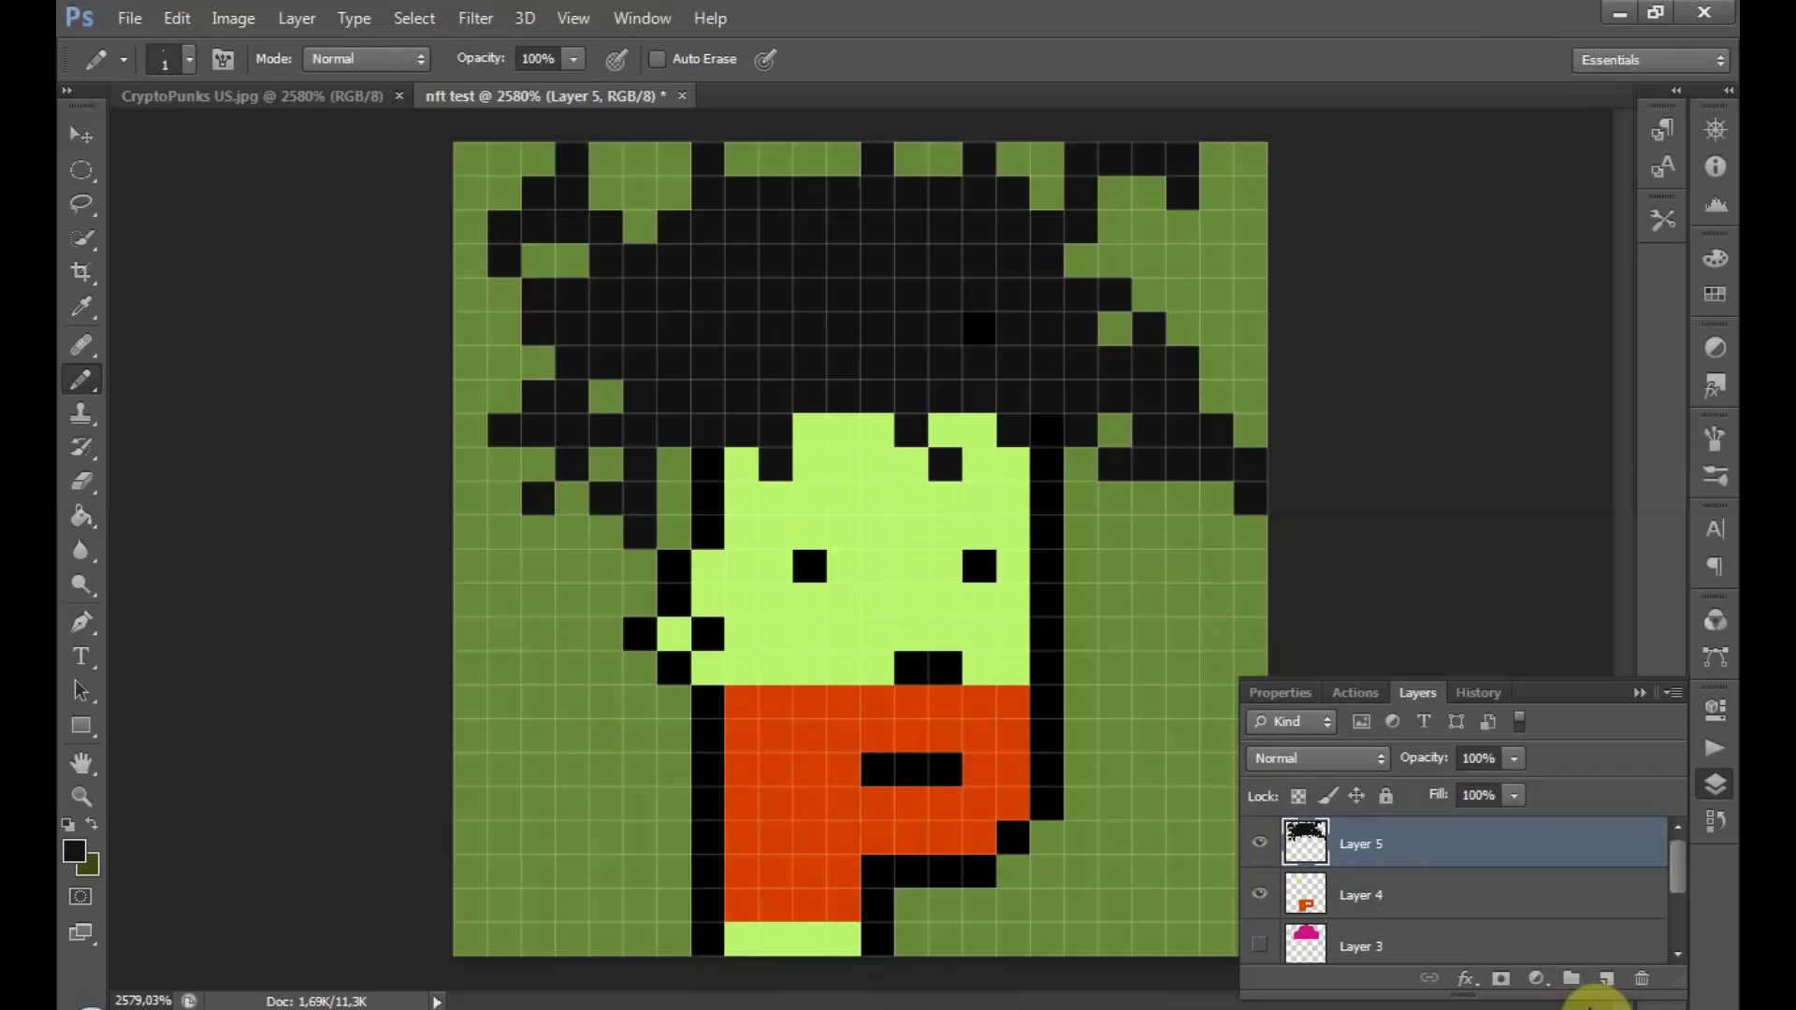
click(1641, 691)
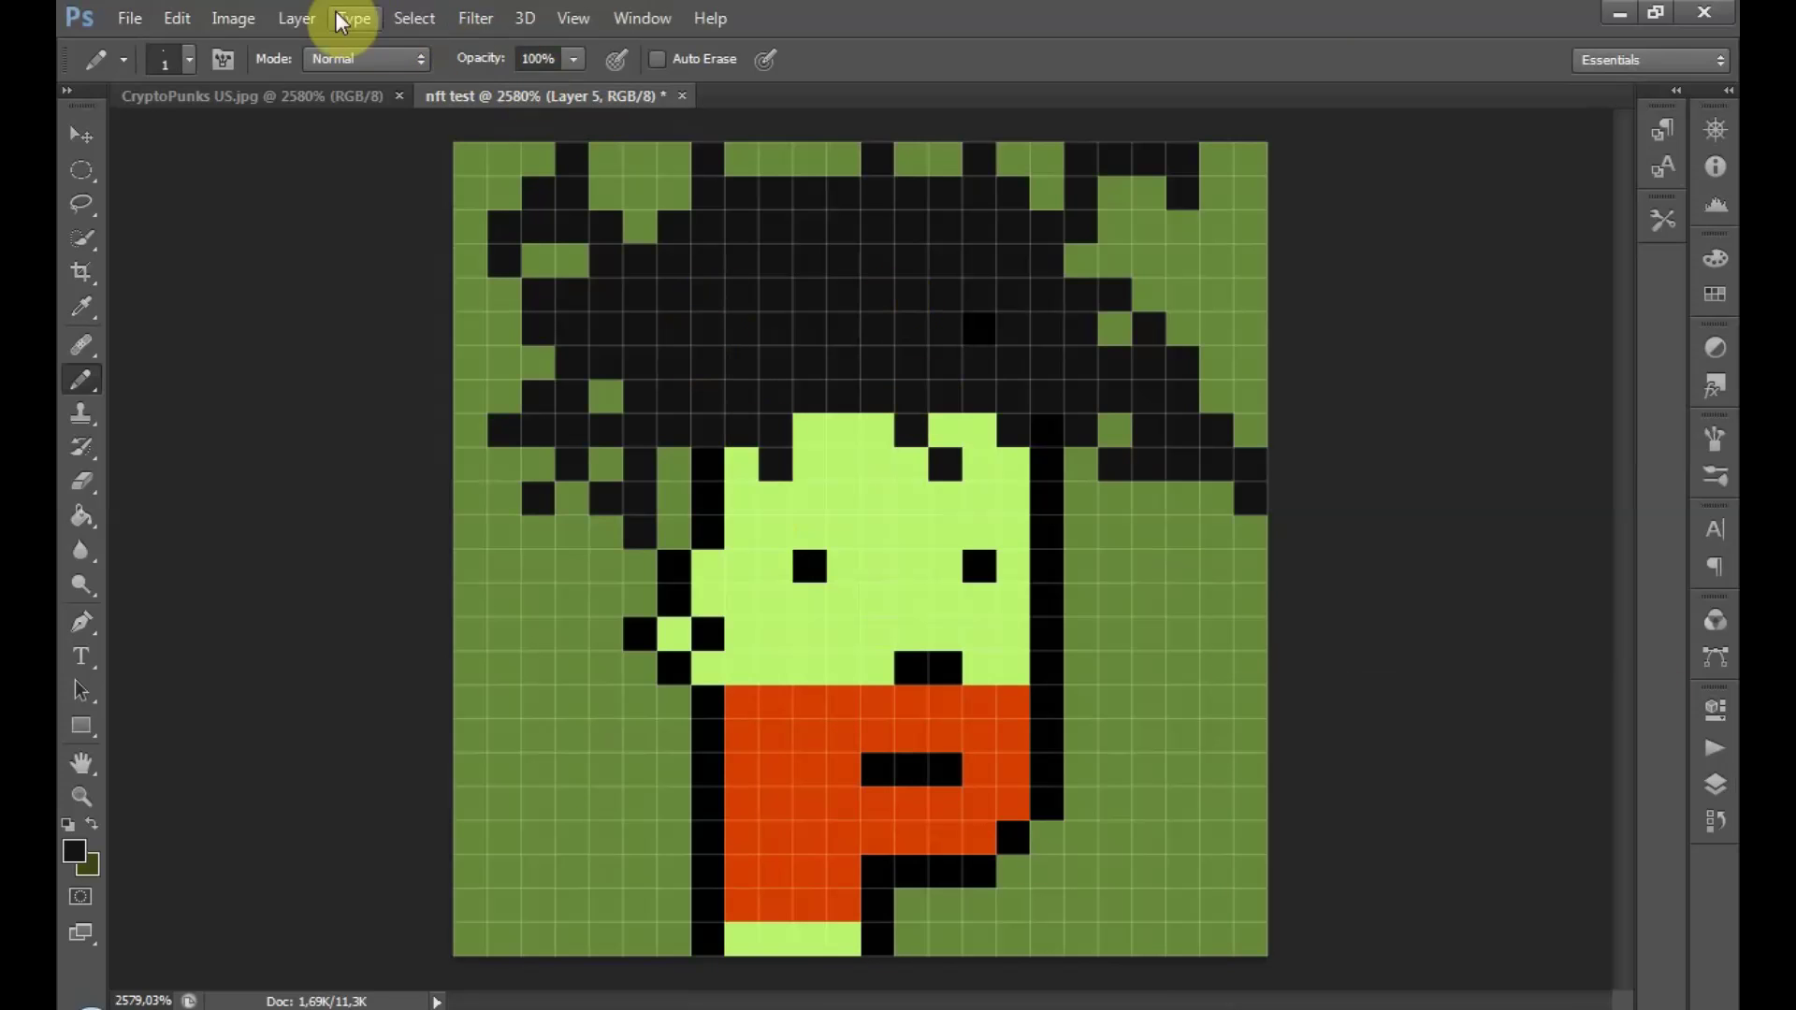
- Resize the image to 1000 × 1000 px with Nearest Neighbor resampling via Image Size
click(231, 20)
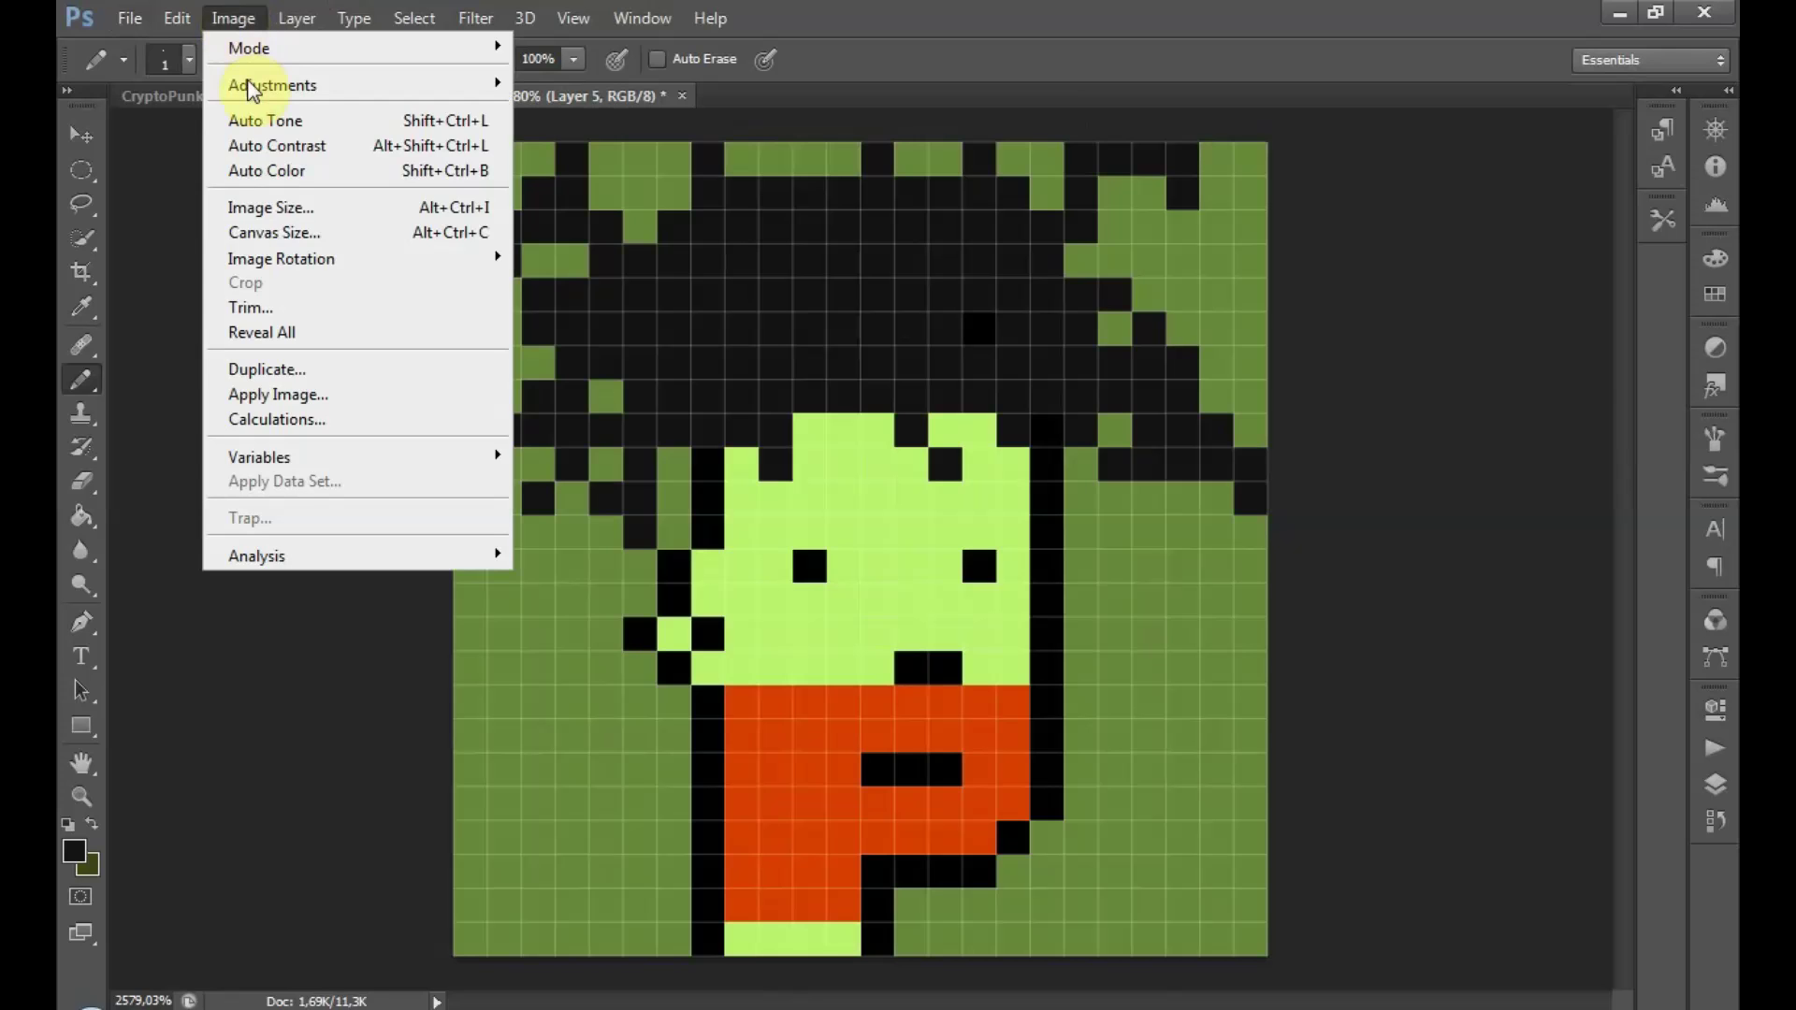
click(254, 206)
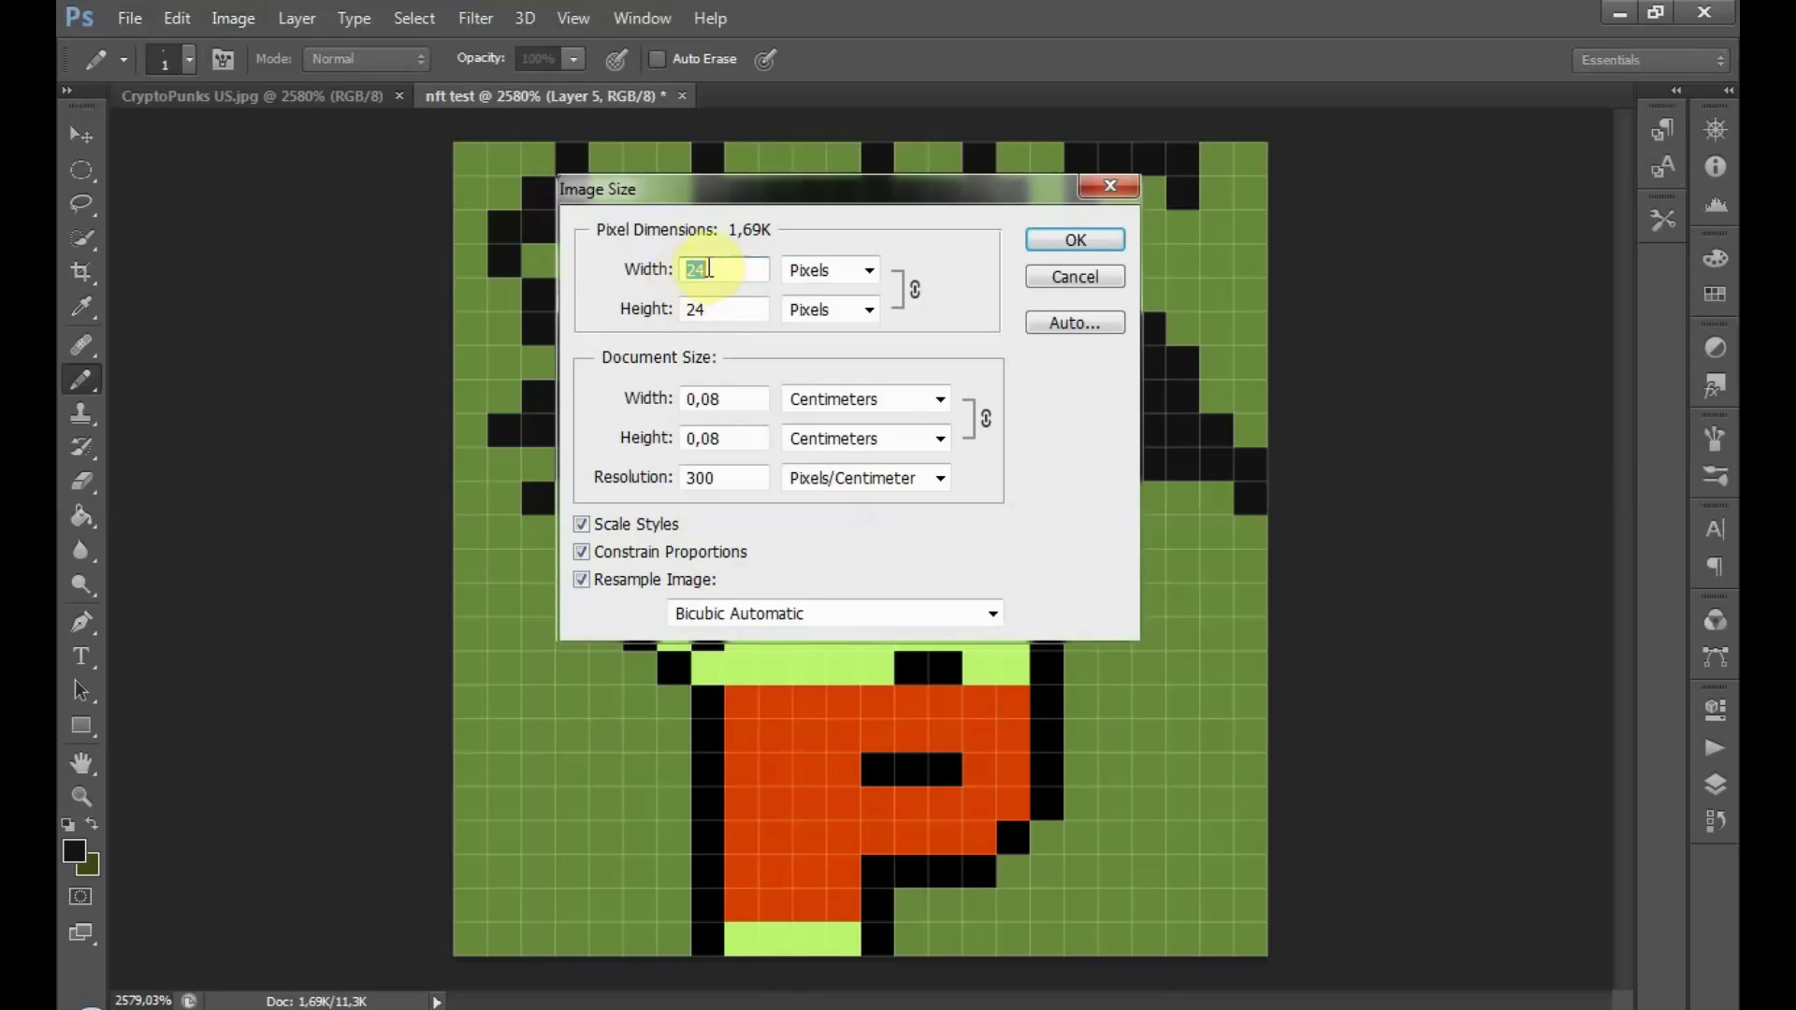
text(1000)
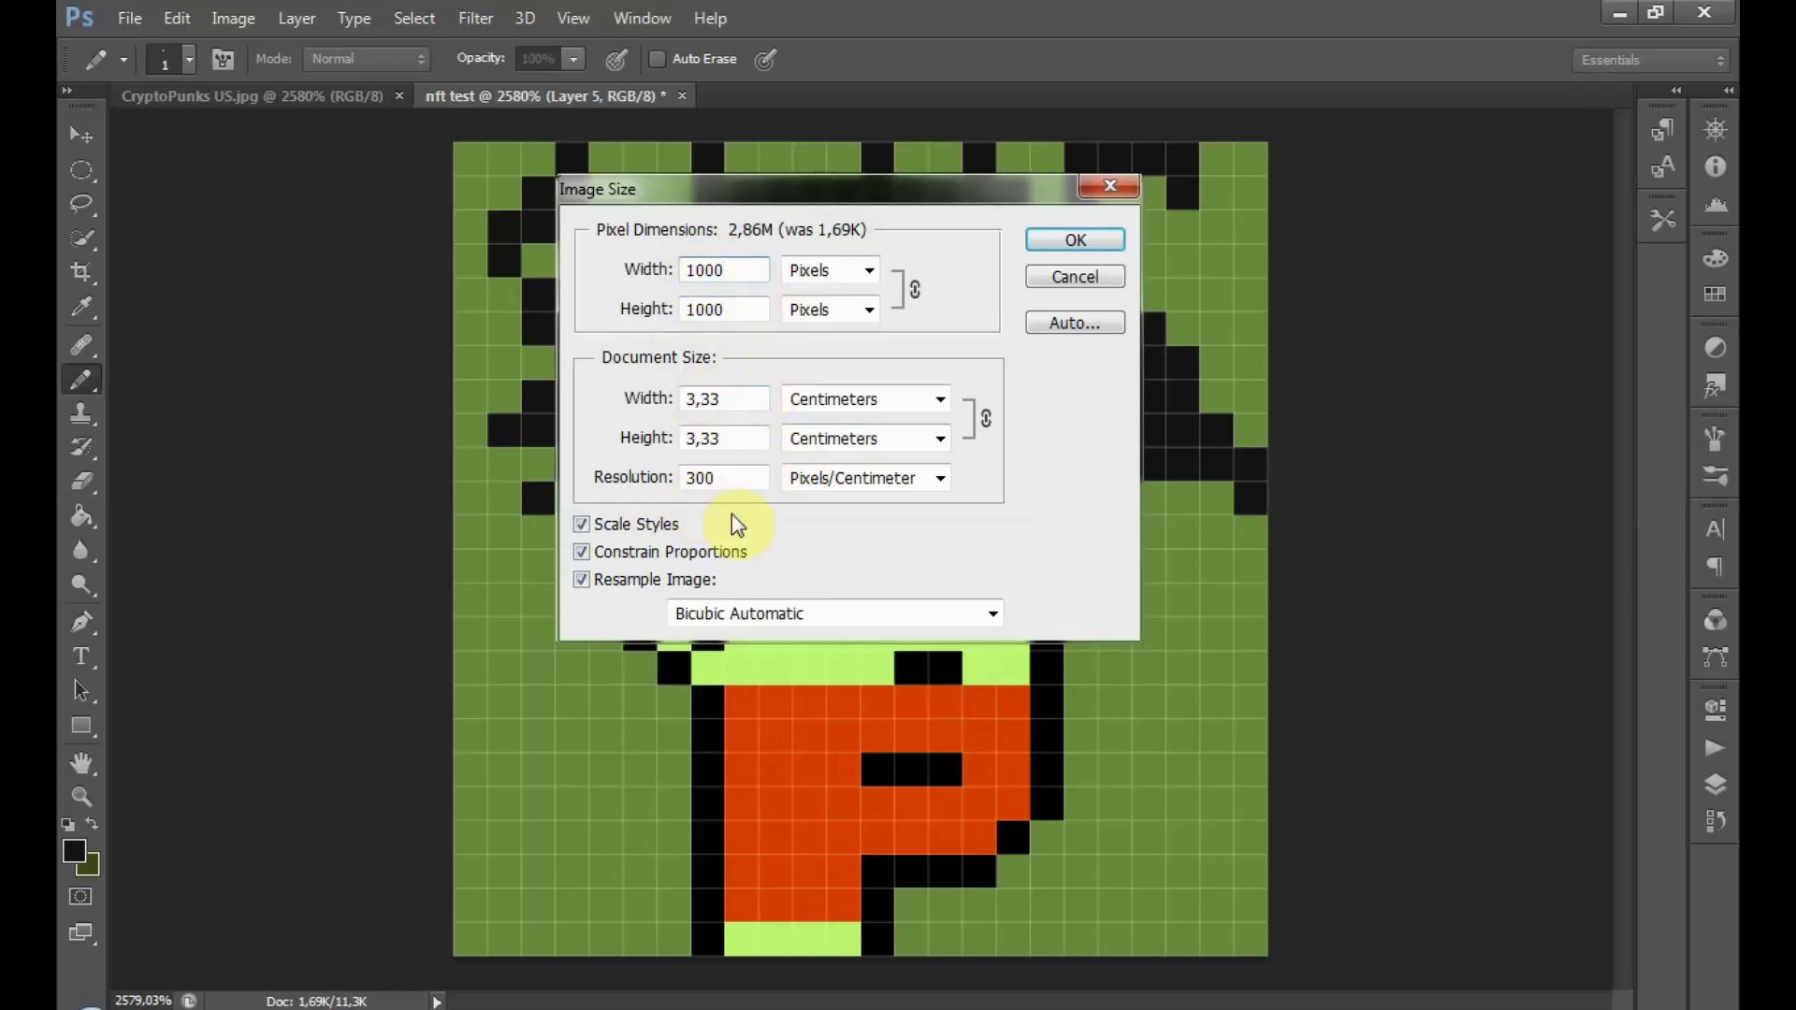
click(792, 618)
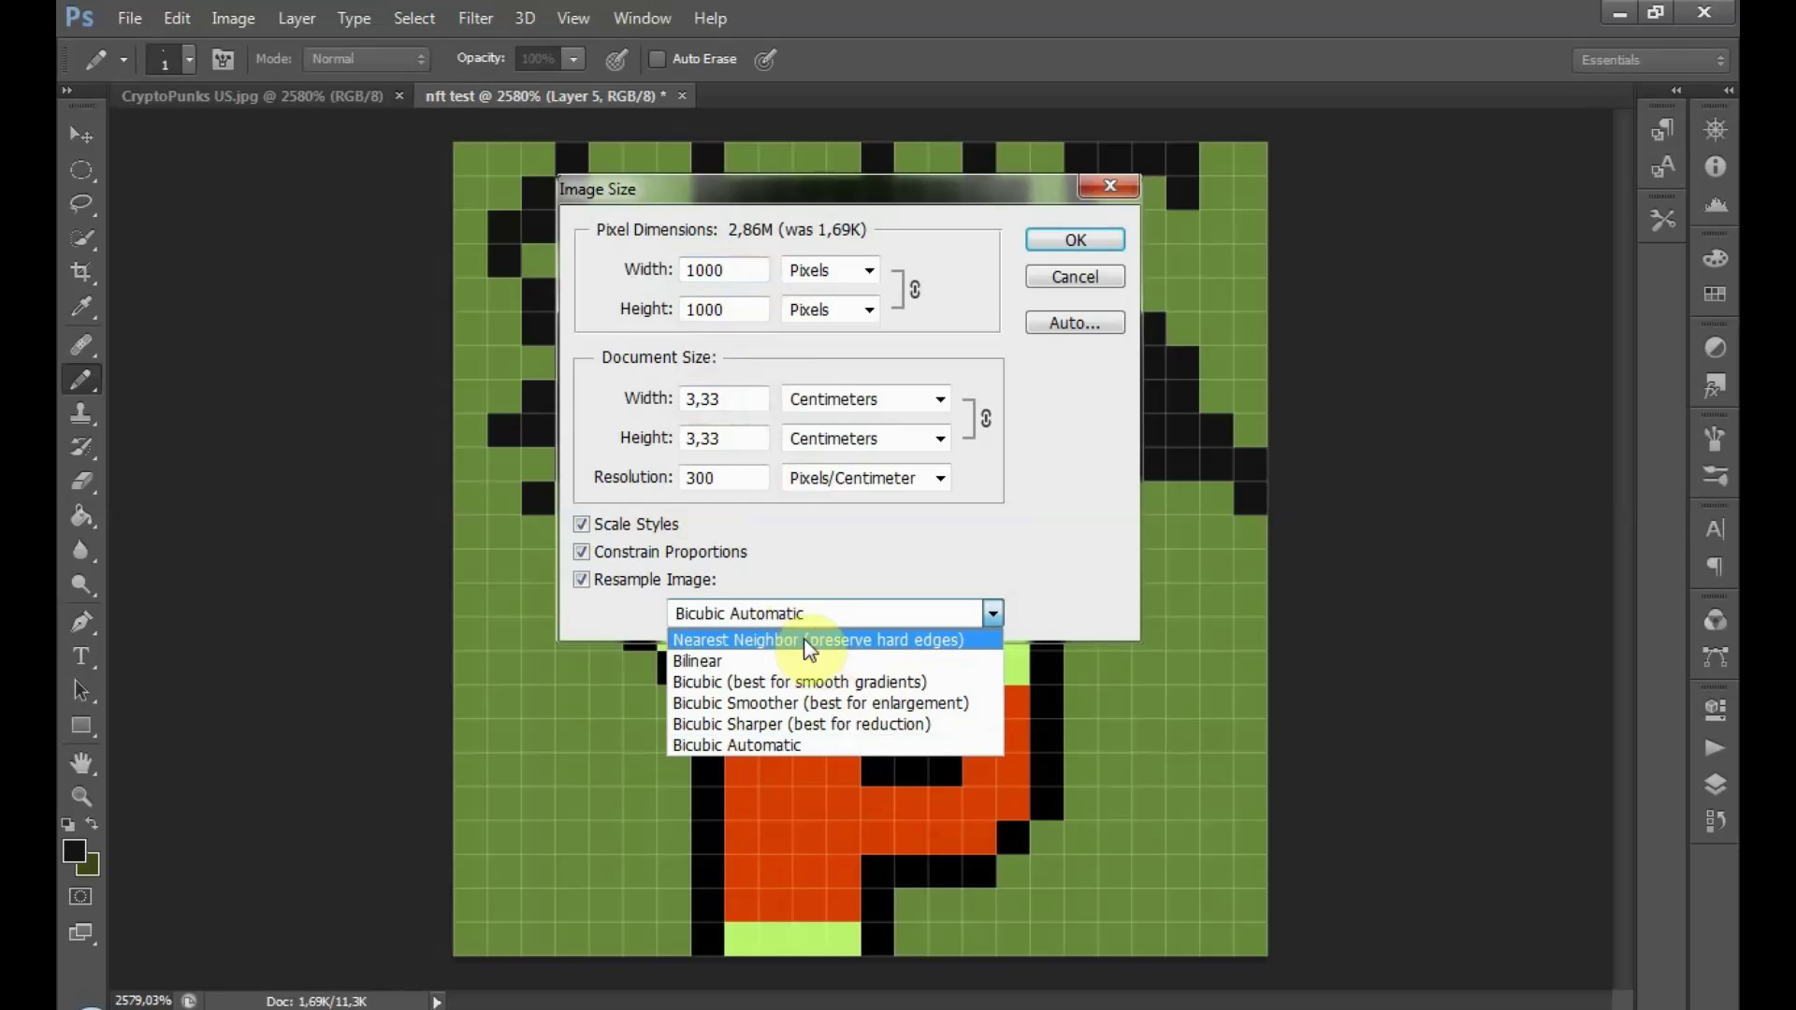
click(806, 642)
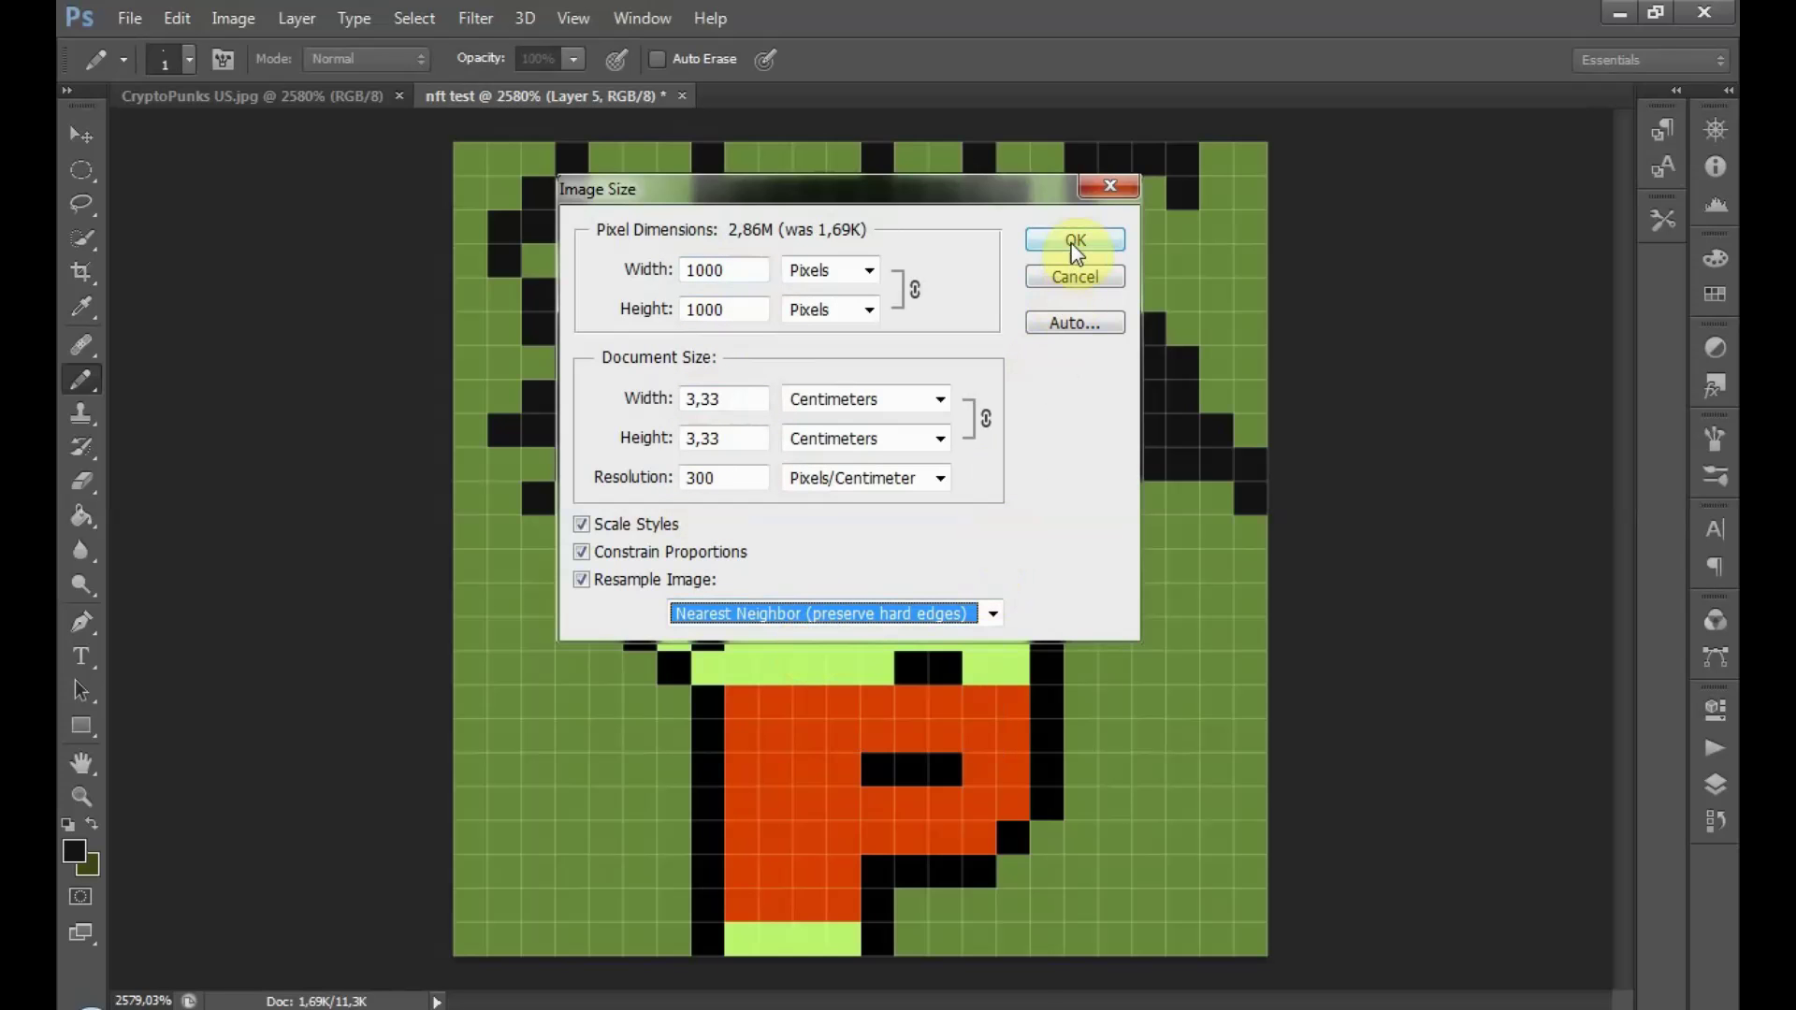
click(1073, 245)
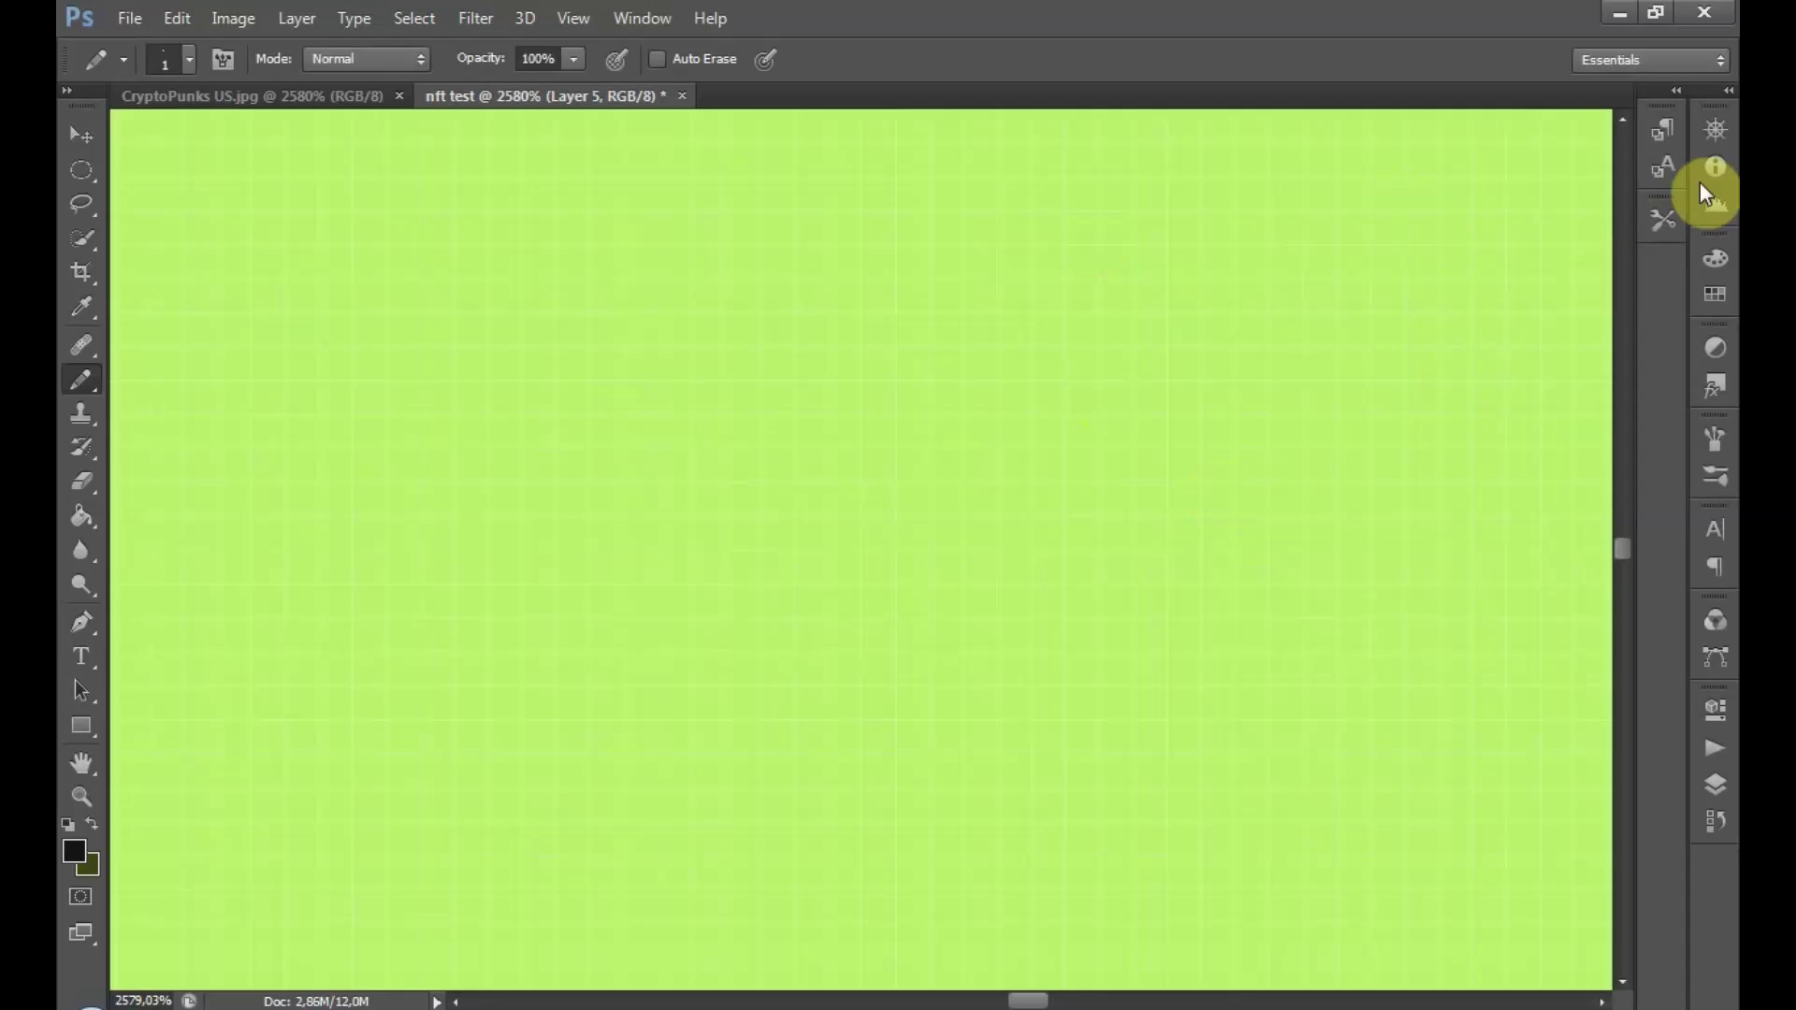
click(1721, 136)
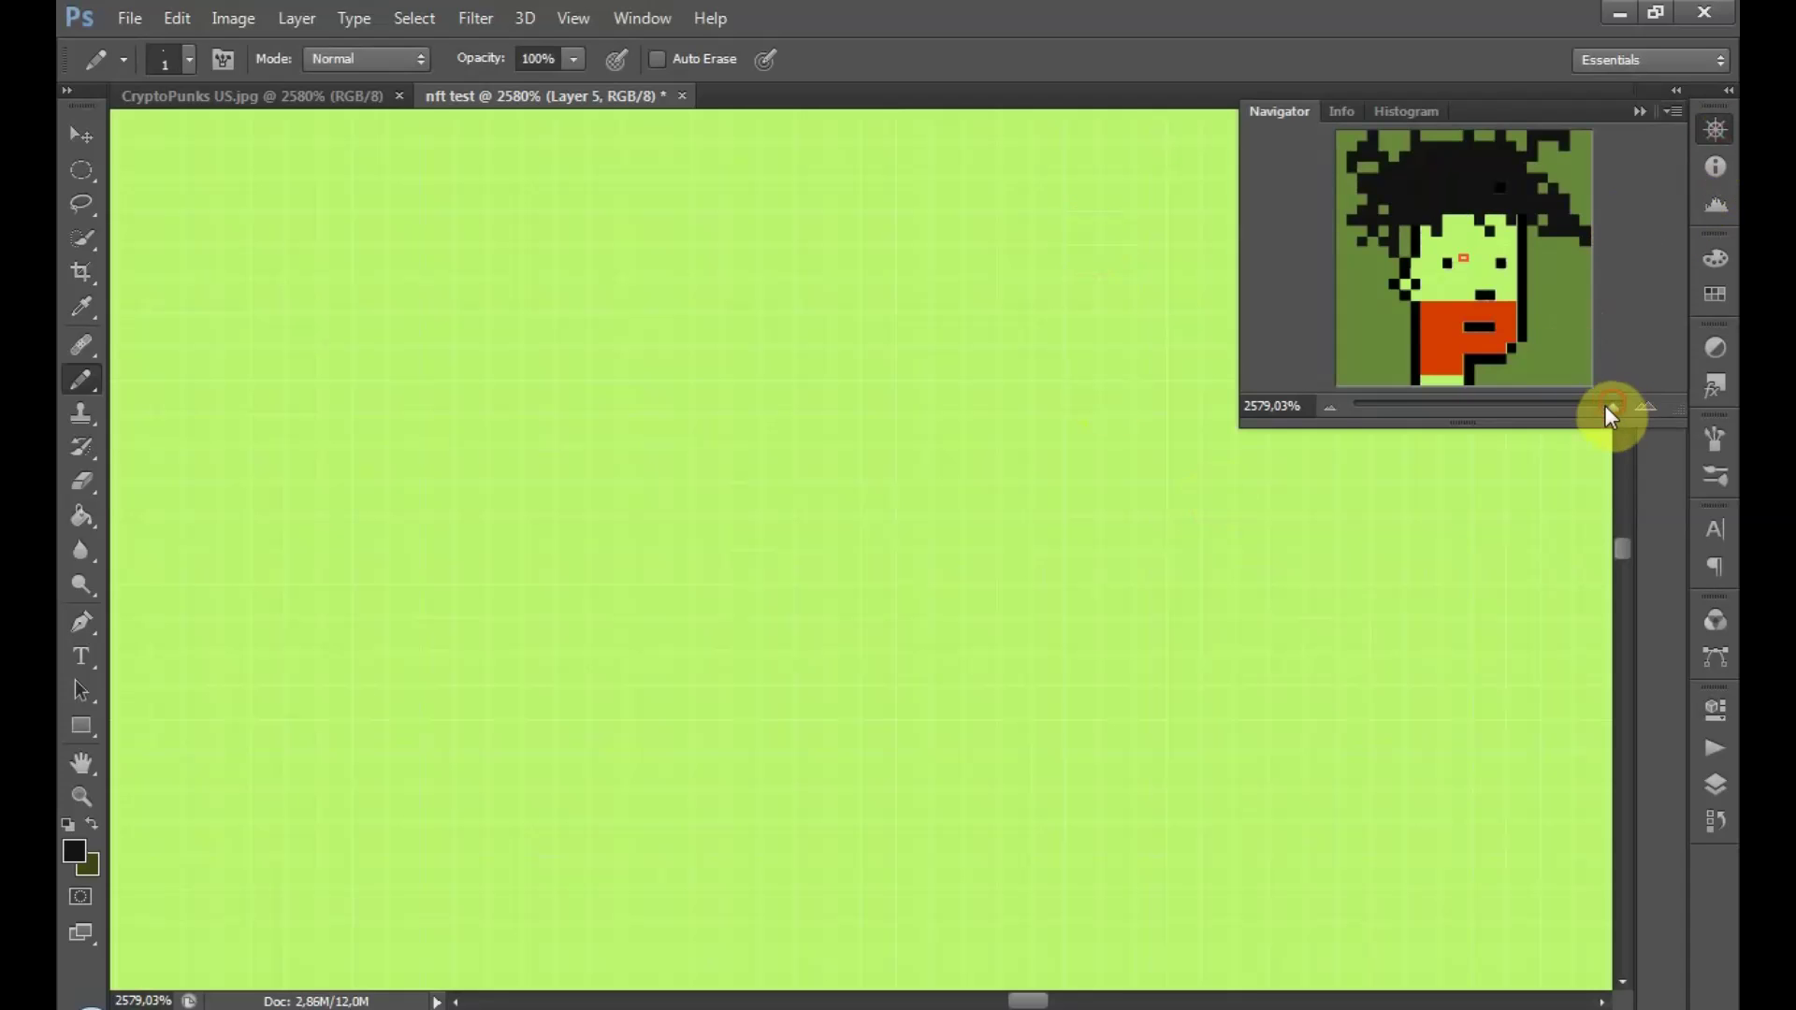
- Zoom out in the Navigator to fit the punk and save it as a Quality 12 JPEG
drag(1605, 407, 1472, 412)
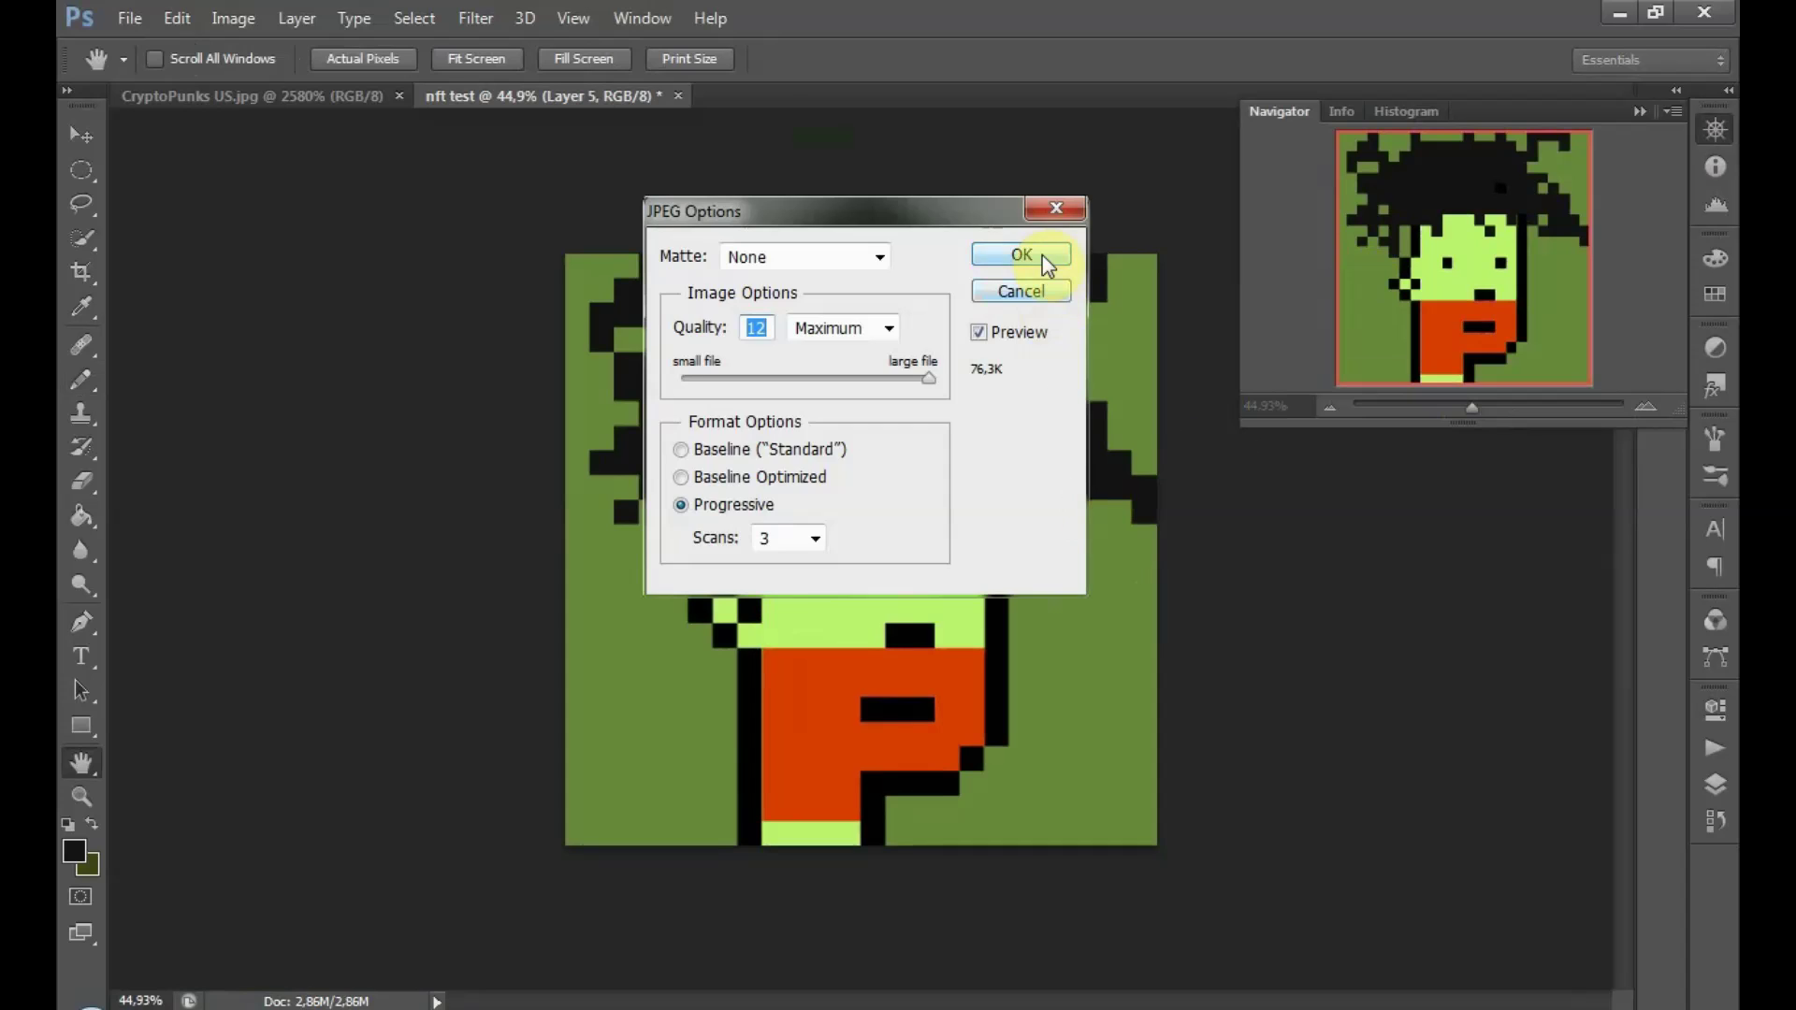
click(1022, 255)
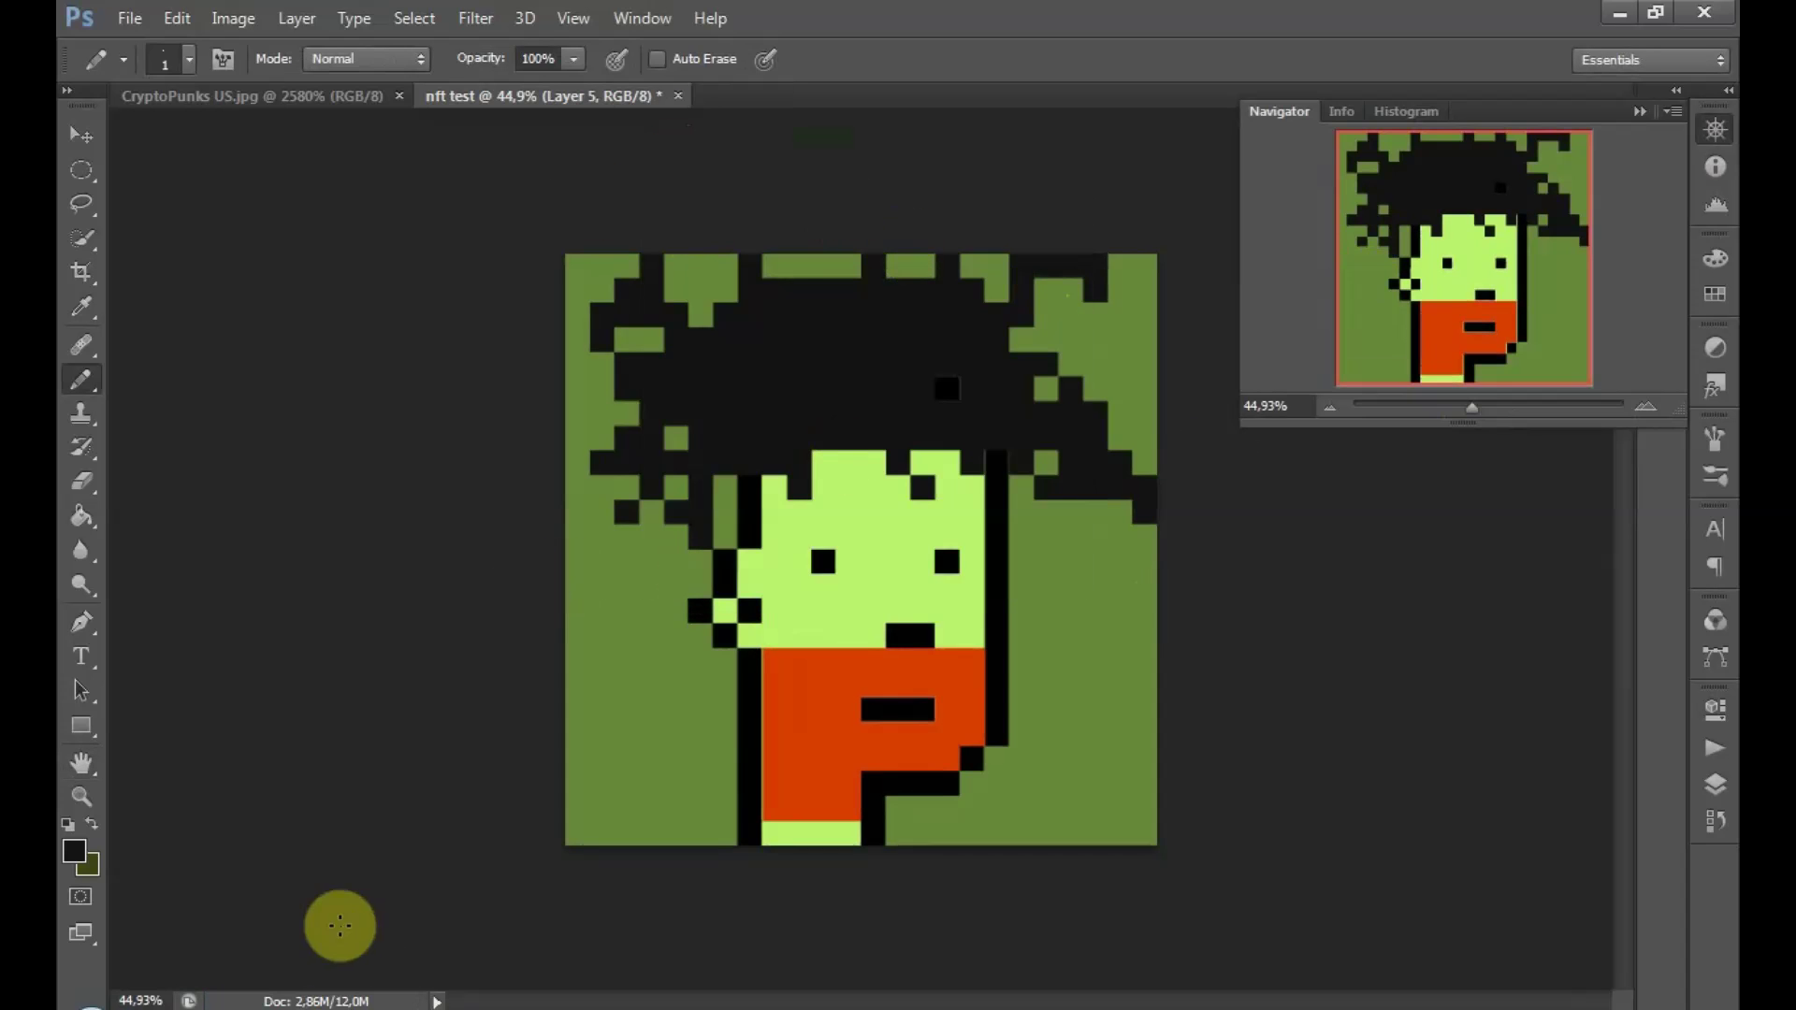
click(683, 982)
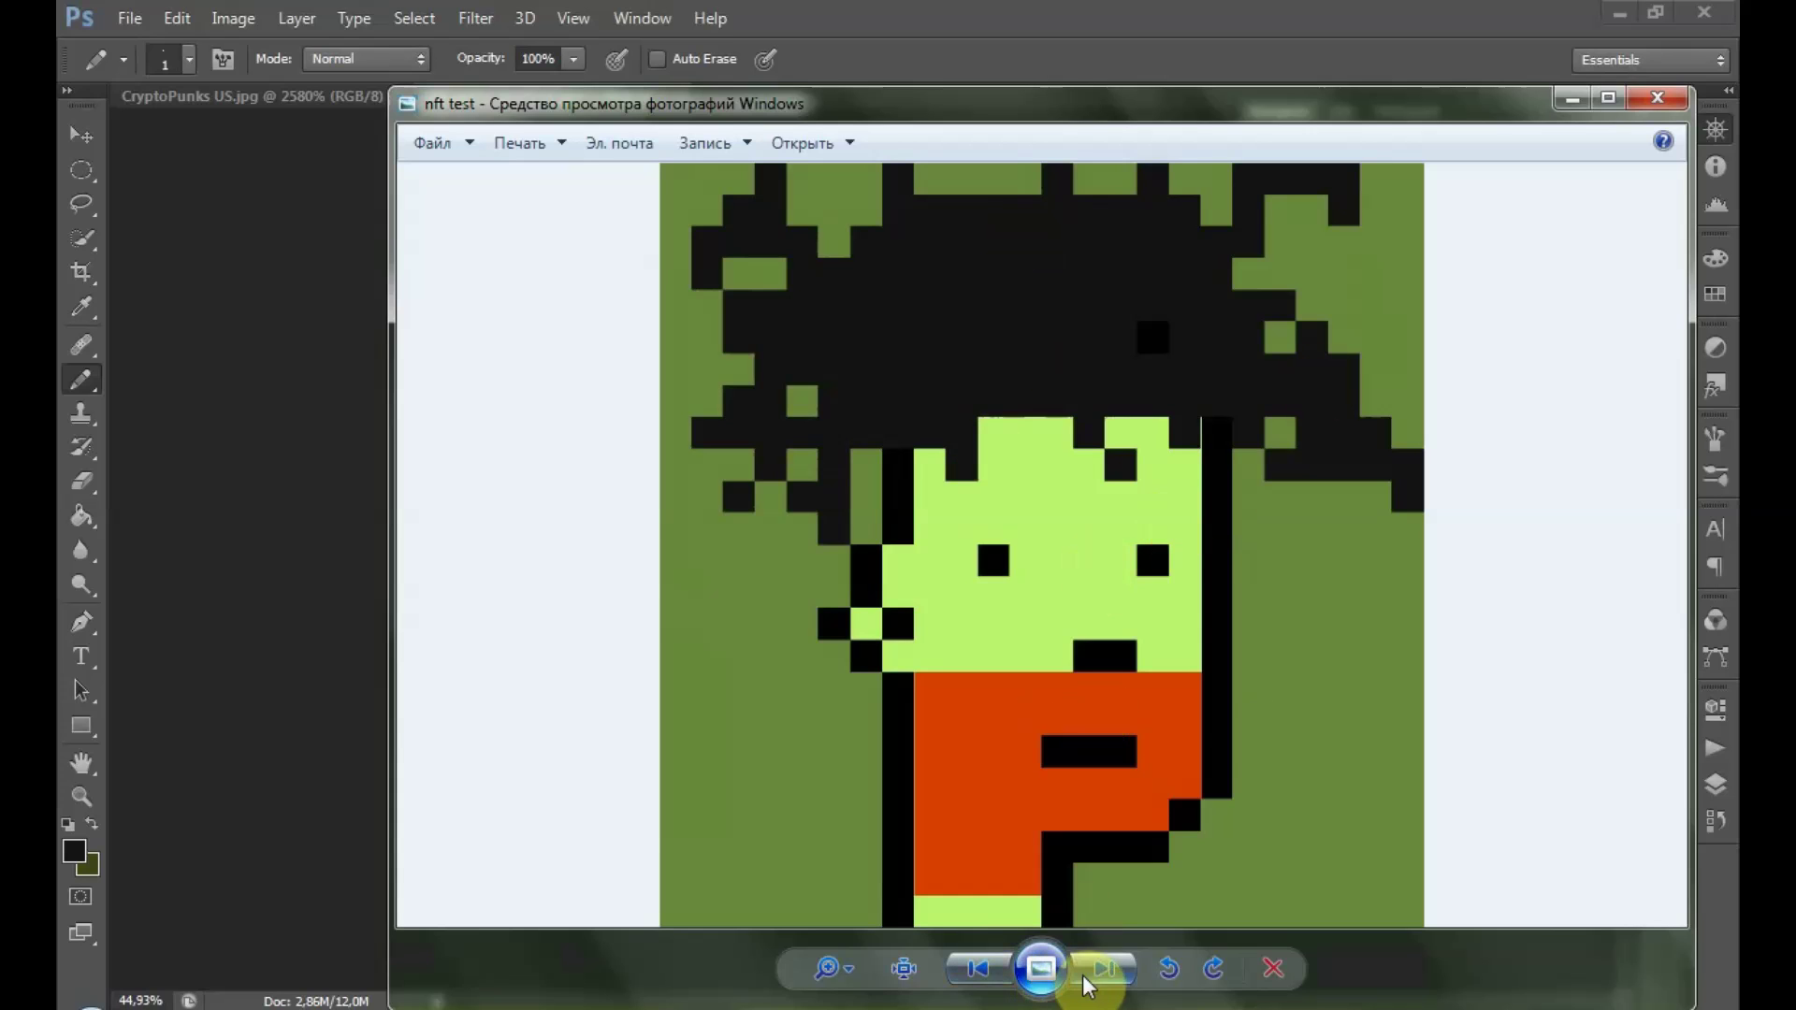
click(1639, 97)
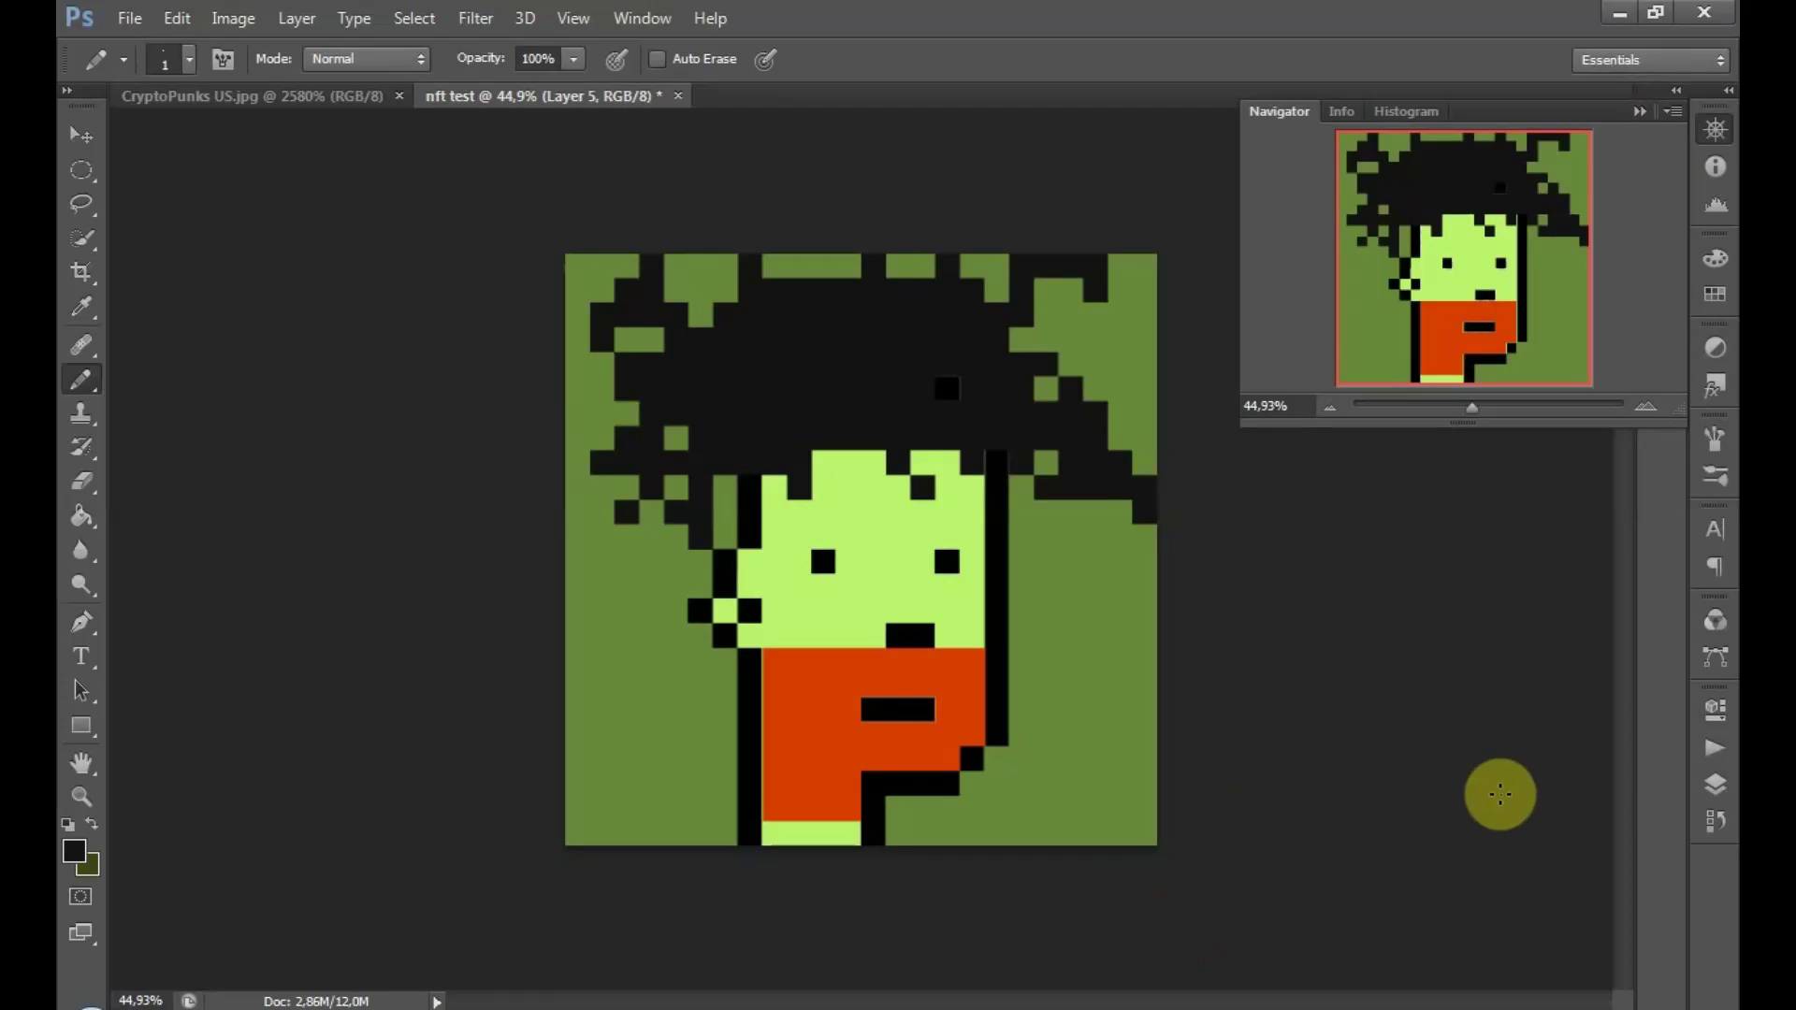
- Reopen the Layers panel, hide the orange beard (Layer 4), and dismiss the File menu unused
click(1713, 760)
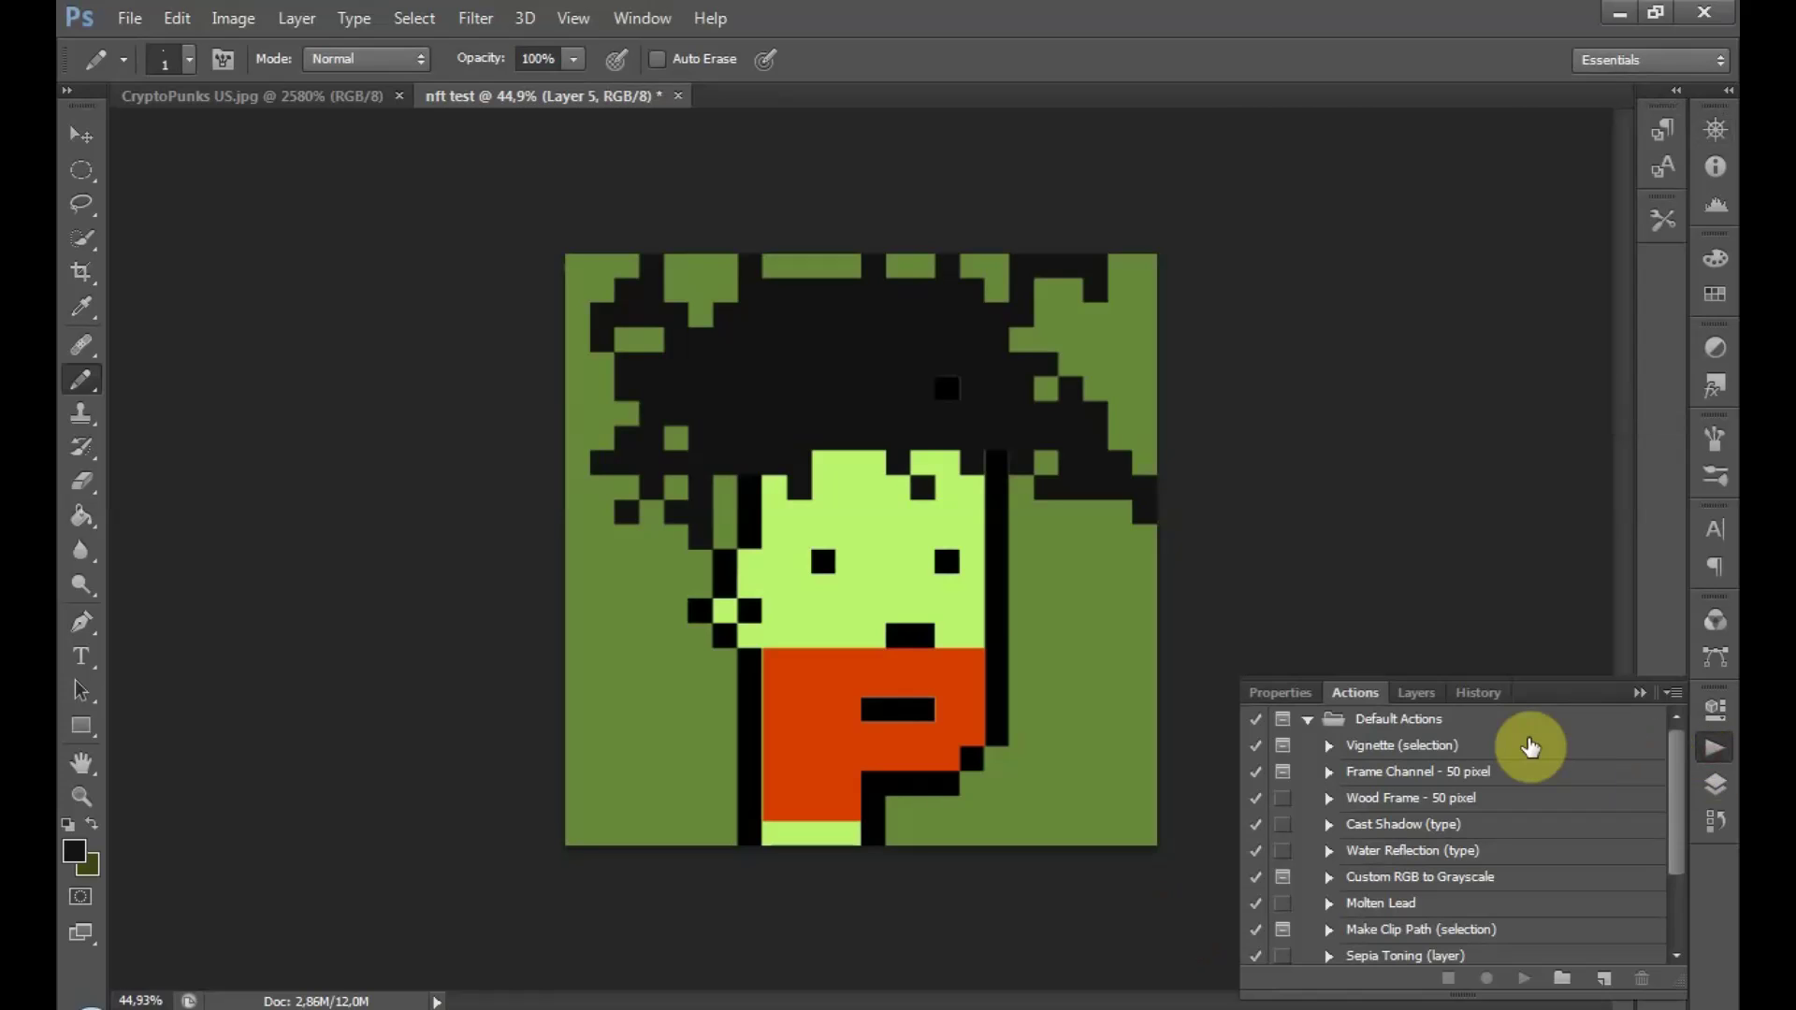
click(1413, 692)
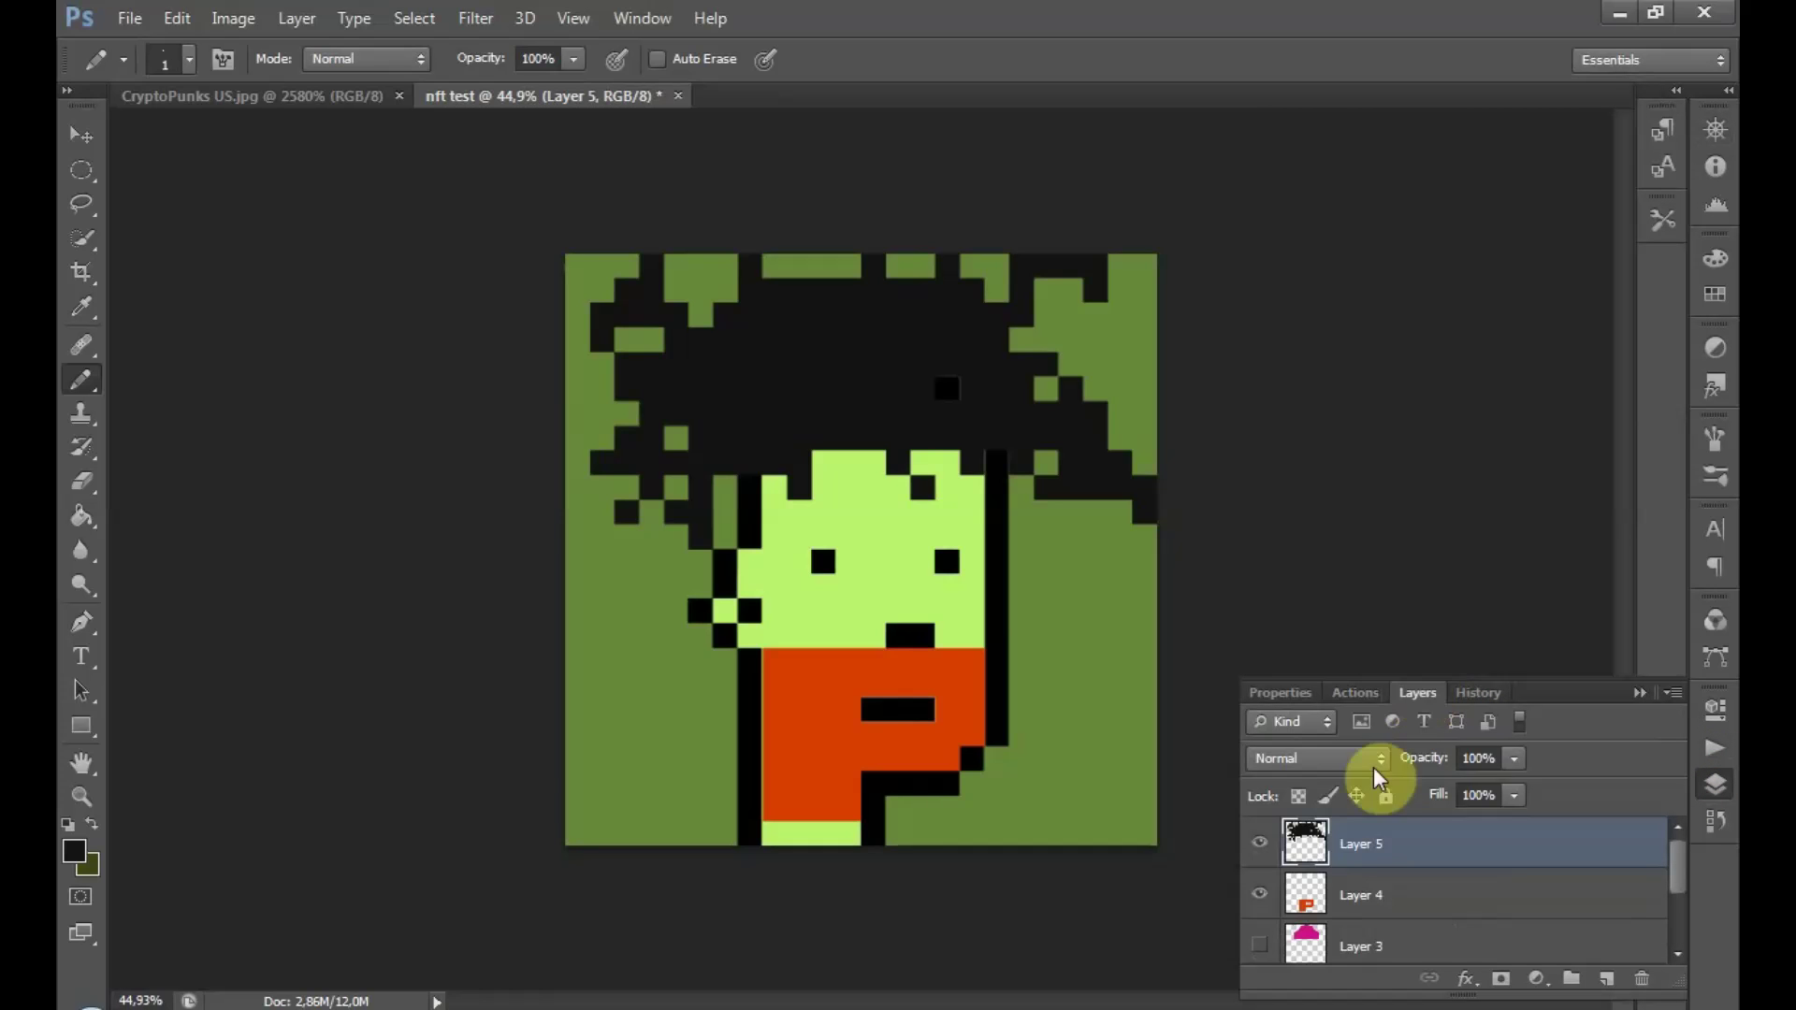
click(1262, 897)
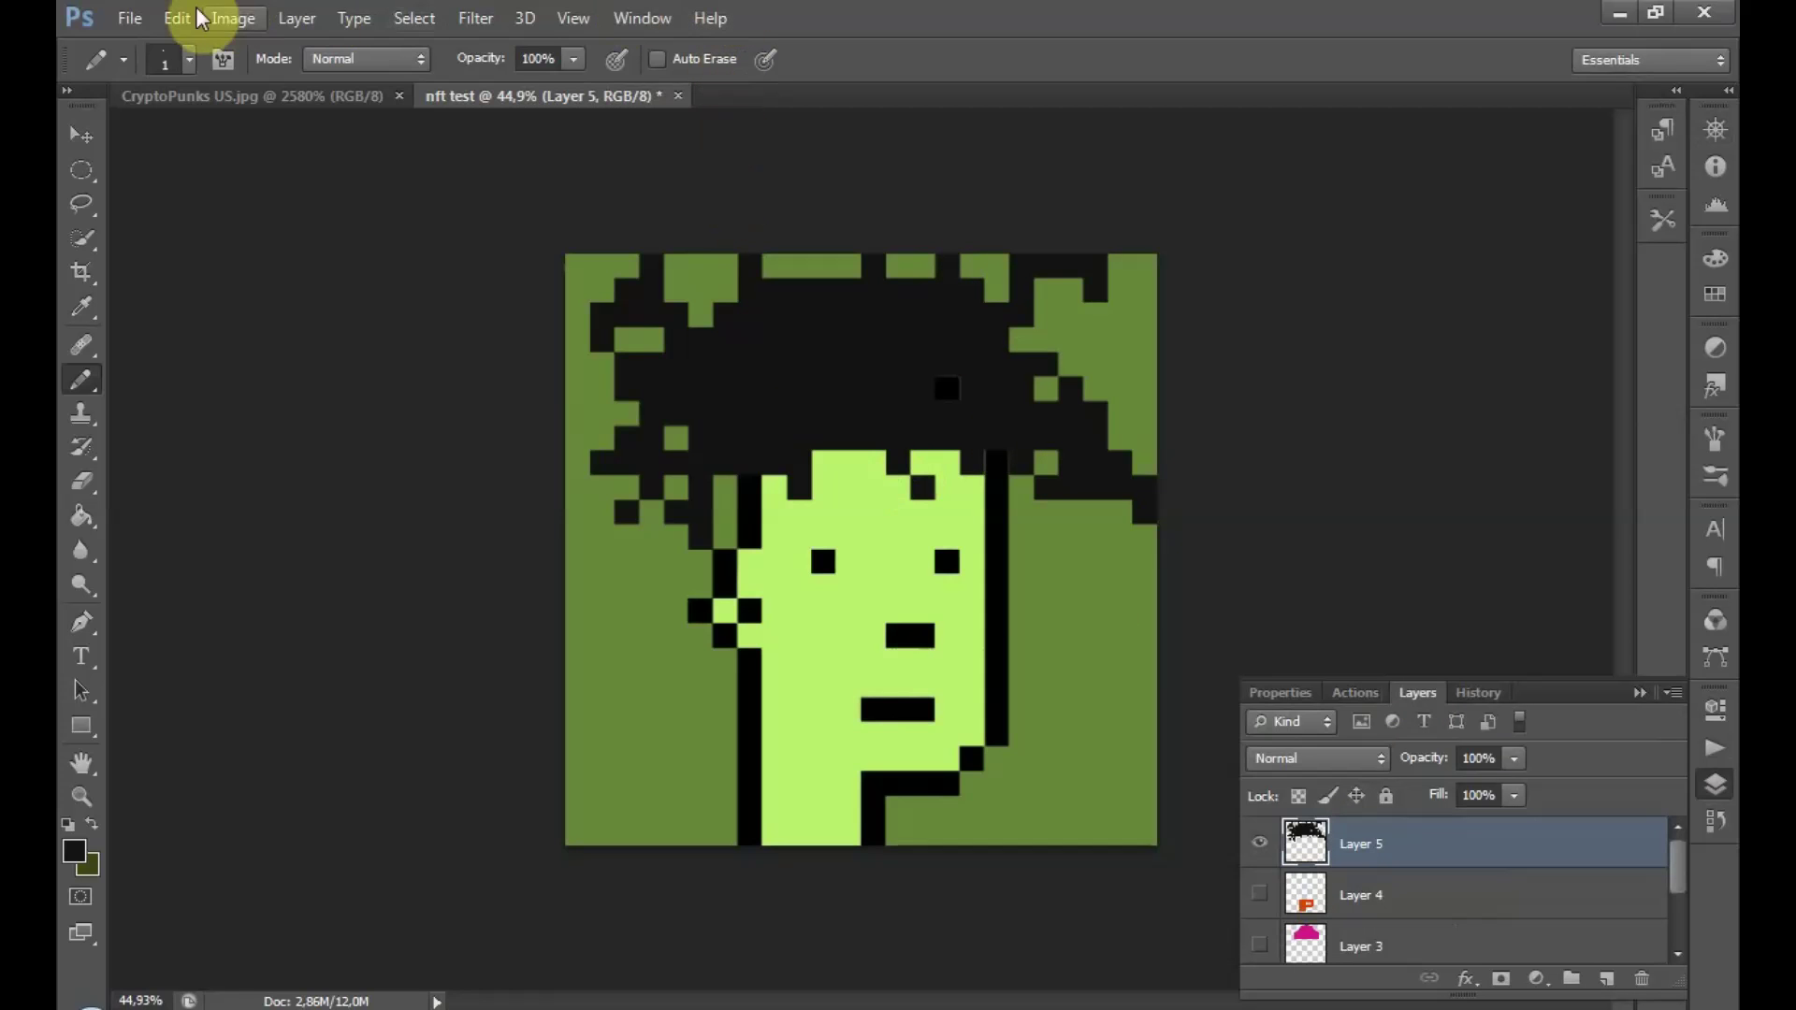
click(125, 19)
mouse_move(177, 198)
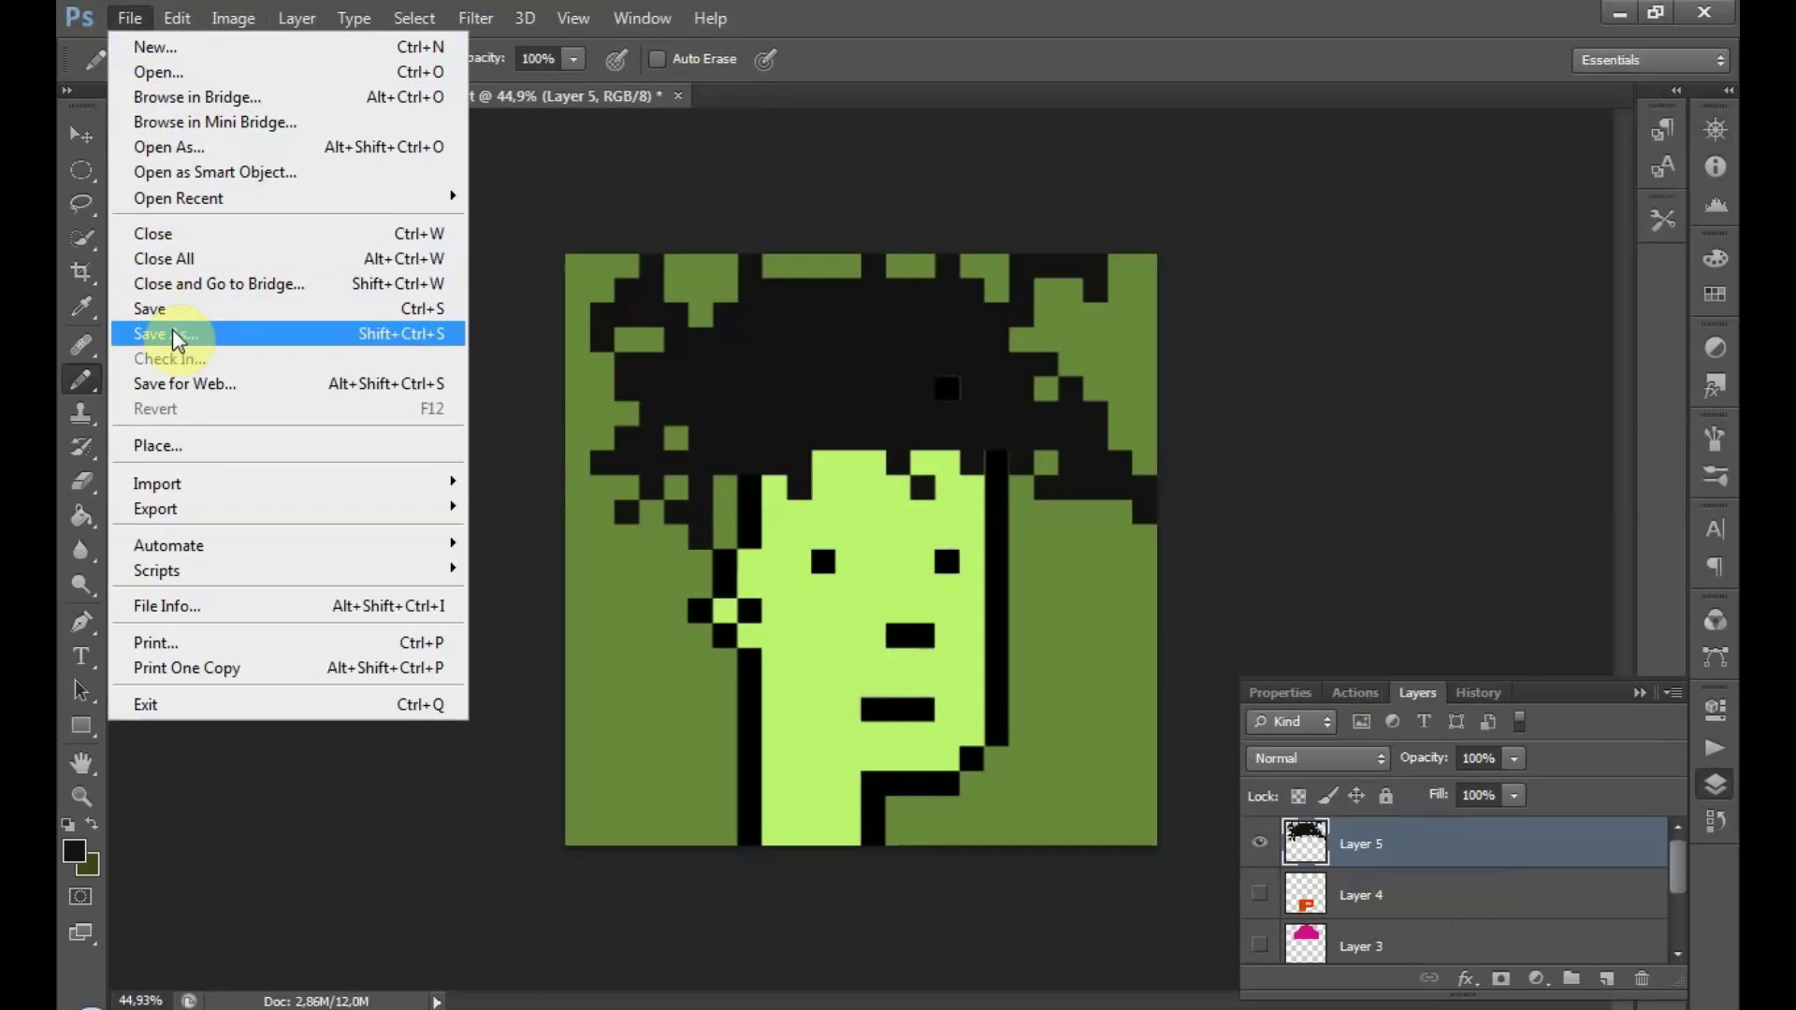
click(477, 316)
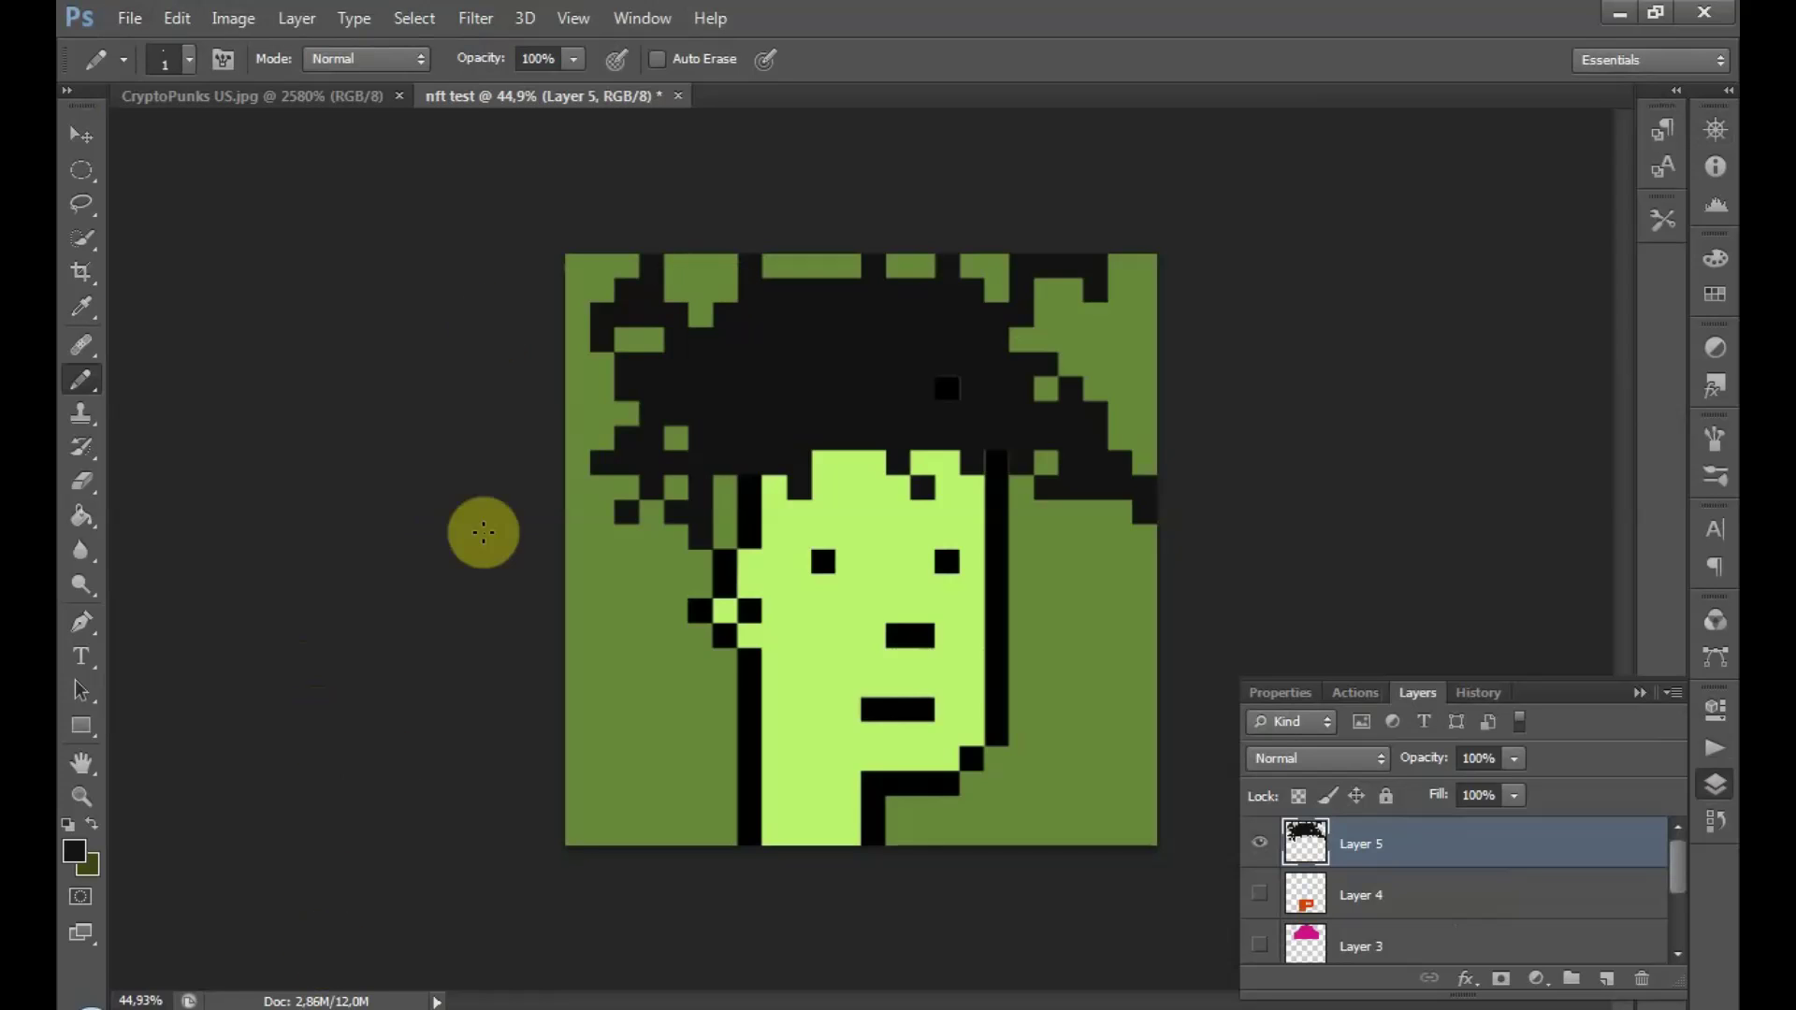